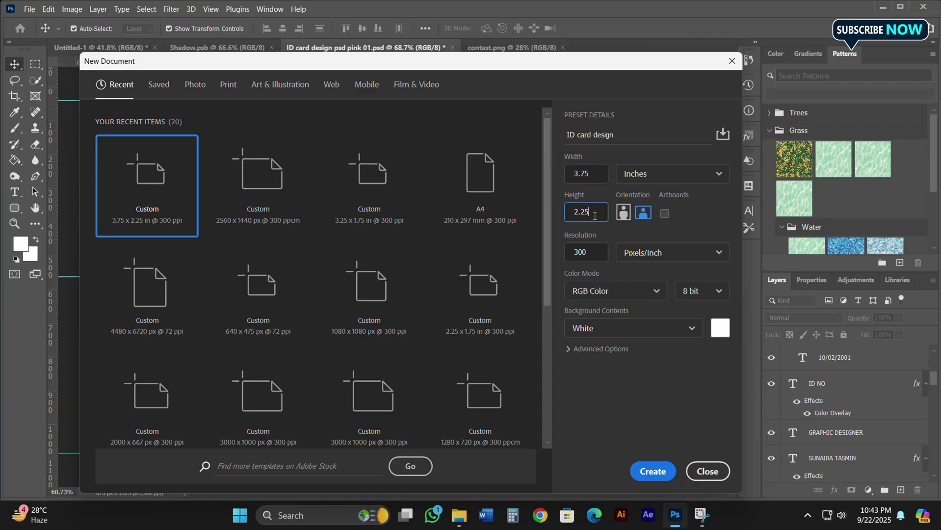
# Create a 3.75×2.25 in document, unlock the Background, and rotate the canvas 90° to portrait.
pyautogui.click(654, 470)
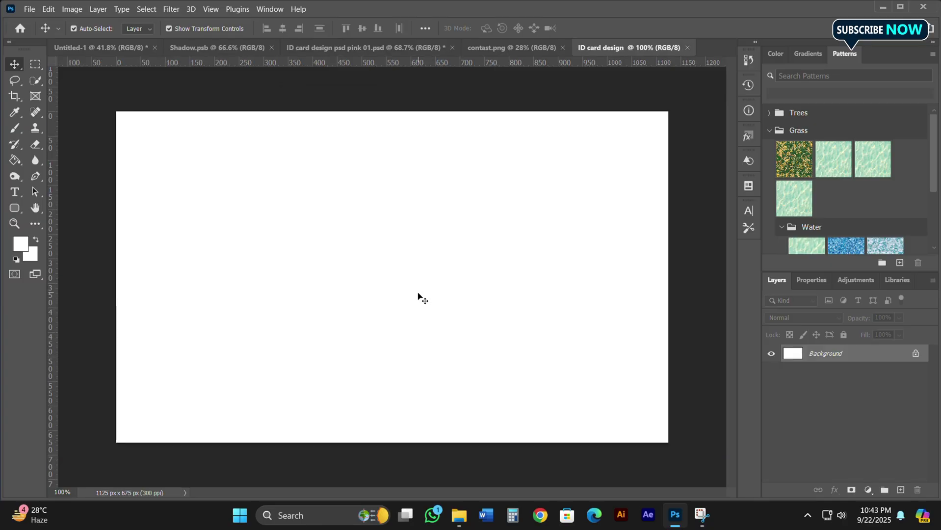
pyautogui.click(916, 353)
pyautogui.click(72, 8)
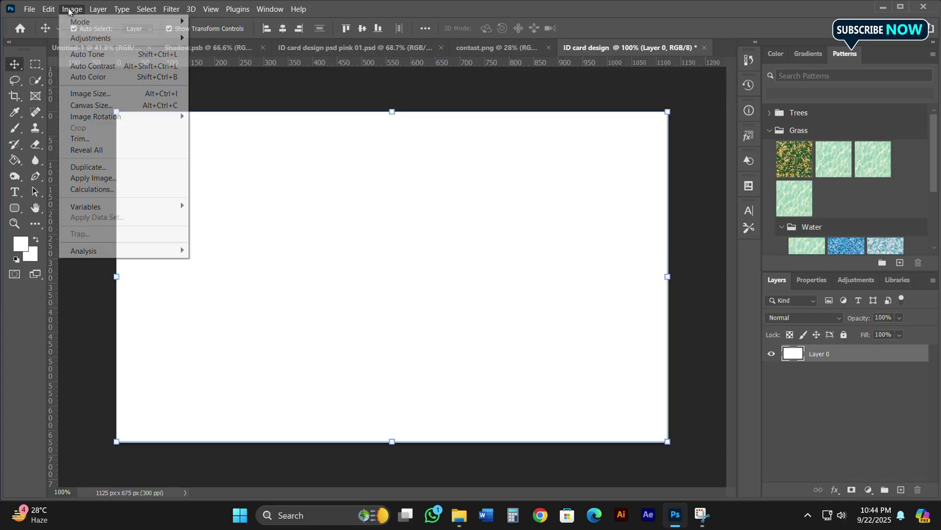
pyautogui.click(204, 127)
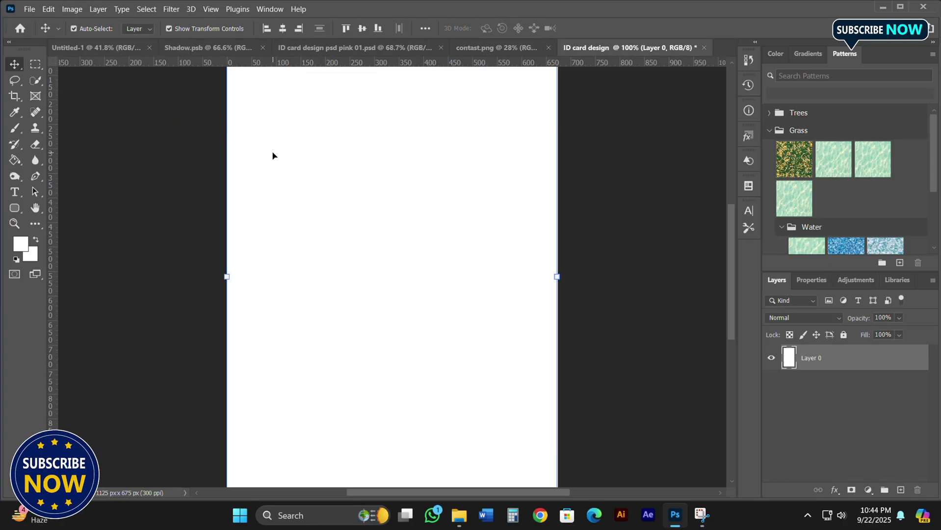
pyautogui.hotkey('ctrl', '0')
# Add 40 px margin guides and vertical and horizontal centre guides, then add an empty layer.
pyautogui.click(211, 9)
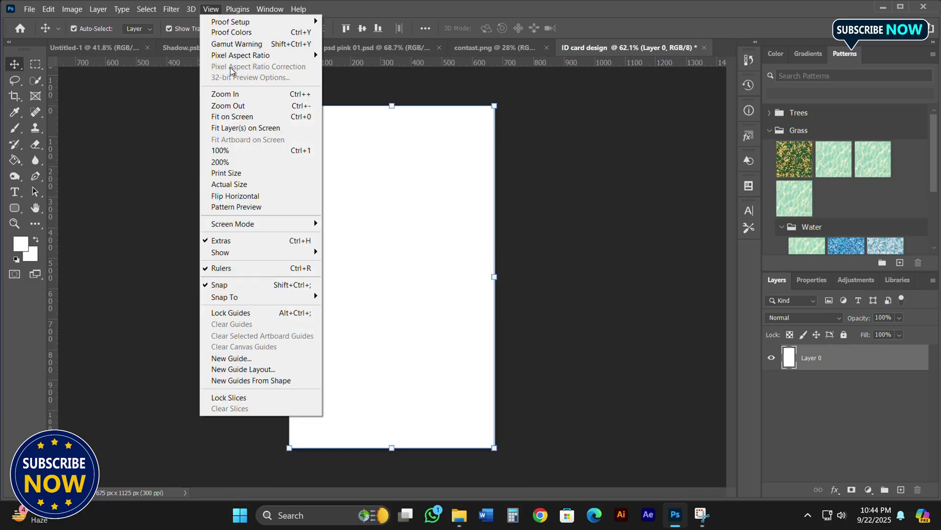
pyautogui.click(265, 369)
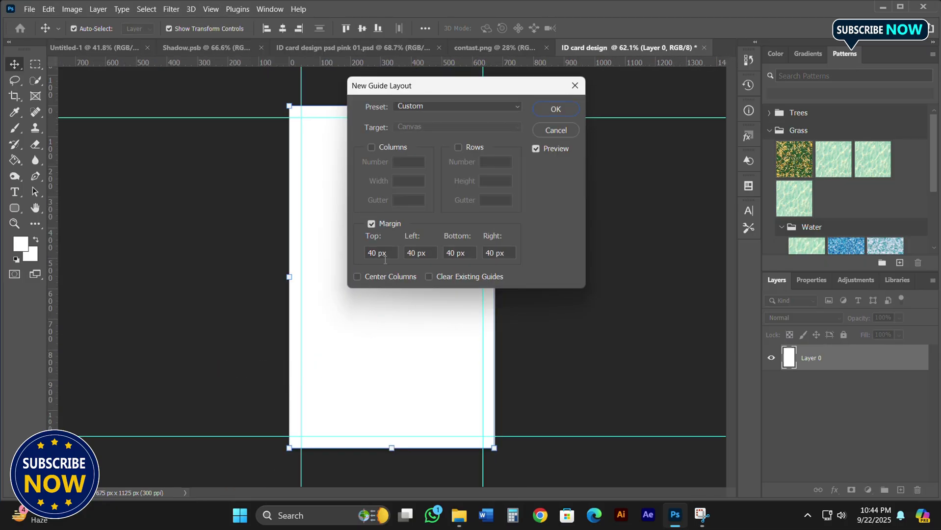
pyautogui.click(549, 110)
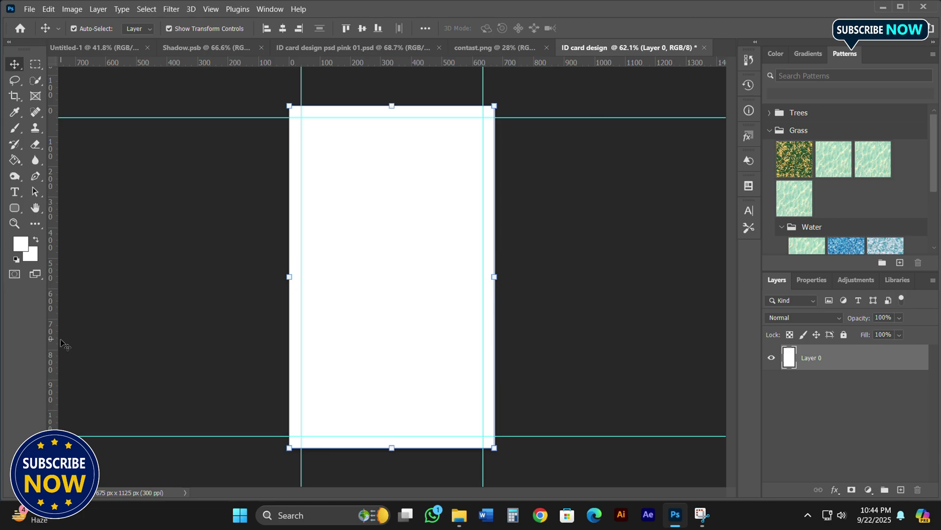
pyautogui.moveTo(53, 344); pyautogui.dragTo(392, 316)
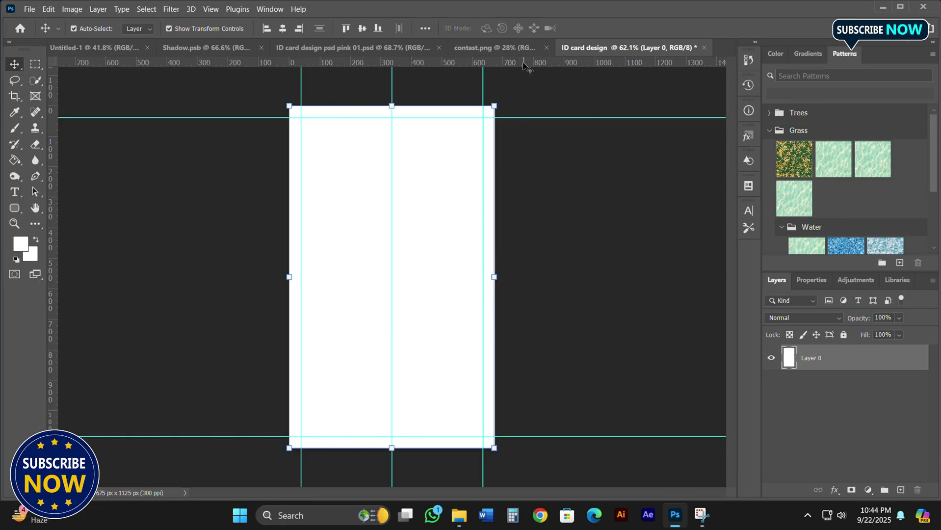
pyautogui.moveTo(524, 63); pyautogui.dragTo(507, 272)
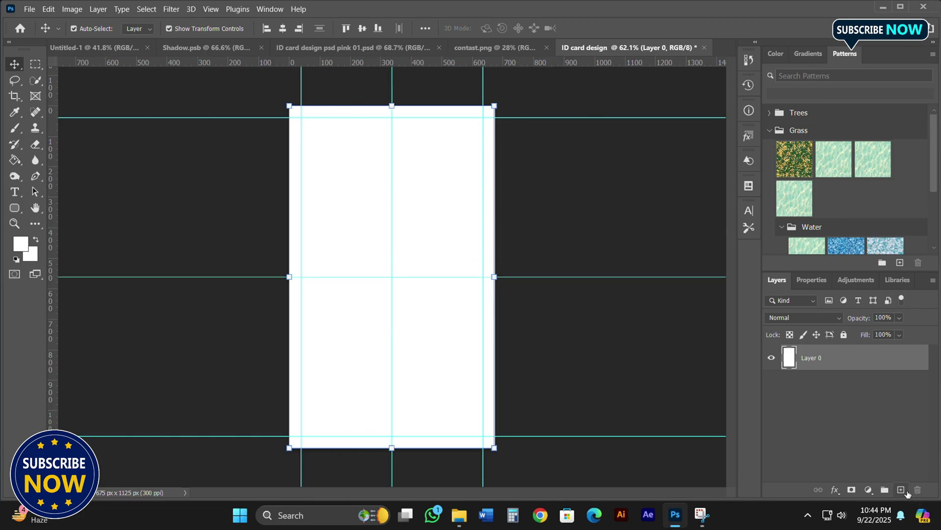
pyautogui.click(905, 491)
pyautogui.rightClick(15, 208)
# Draw a navy-filled square over the upper card and rotate it 45° into a diamond.
pyautogui.click(48, 209)
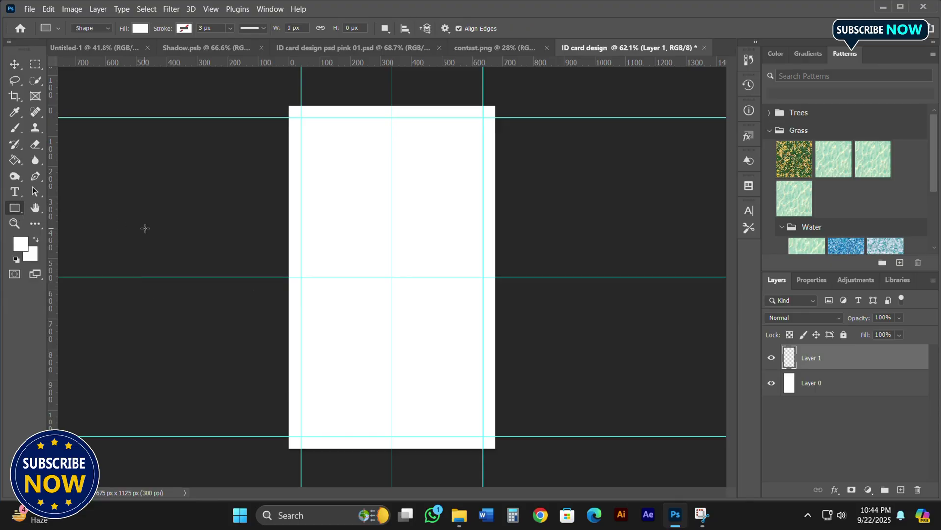
pyautogui.moveTo(261, 102); pyautogui.dragTo(467, 432)
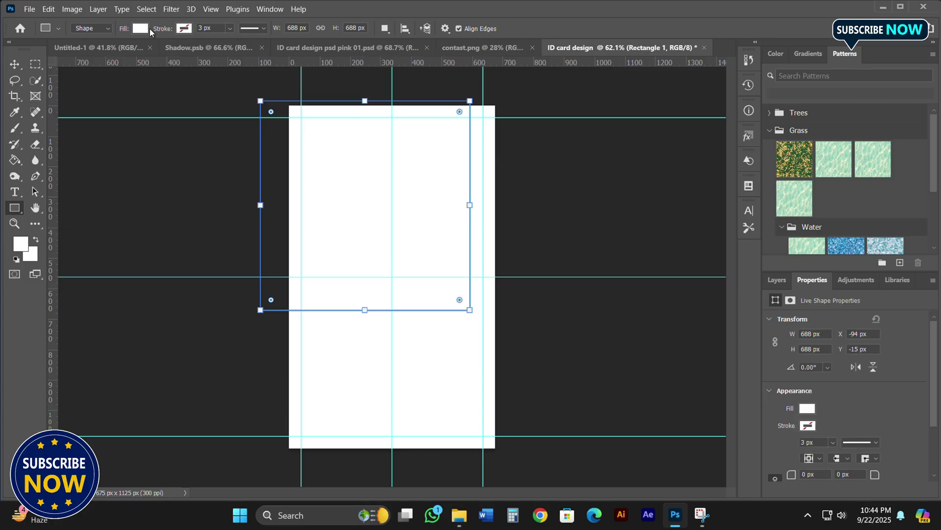
pyautogui.click(140, 28)
pyautogui.click(96, 93)
pyautogui.click(47, 81)
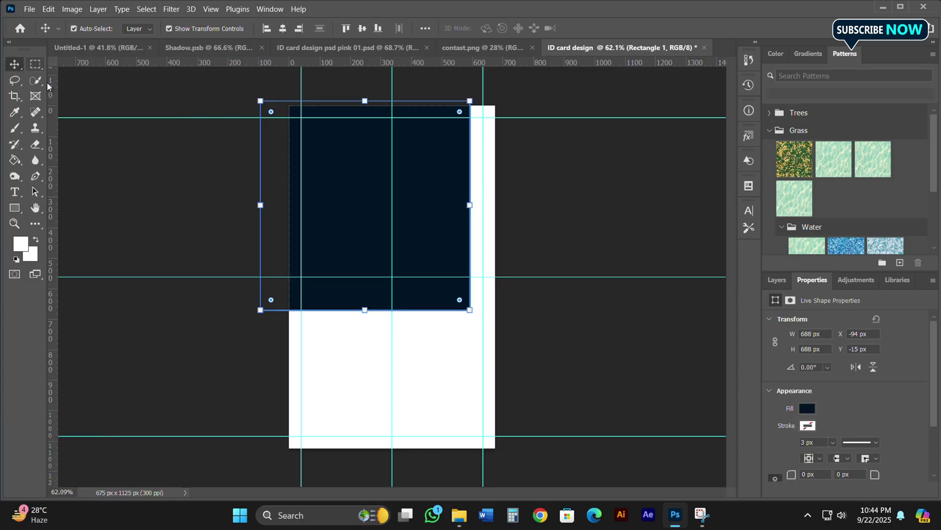
pyautogui.press('v')
pyautogui.moveTo(475, 320); pyautogui.dragTo(521, 209)
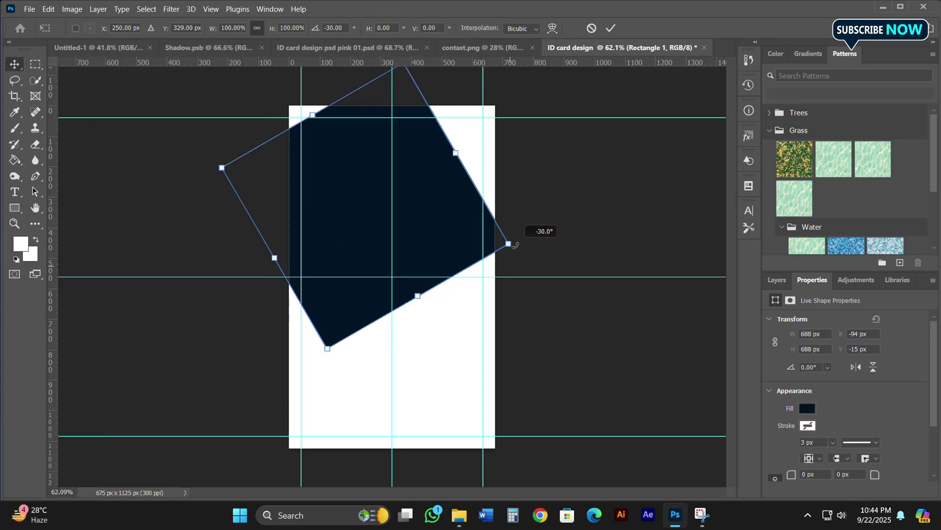
pyautogui.click(611, 30)
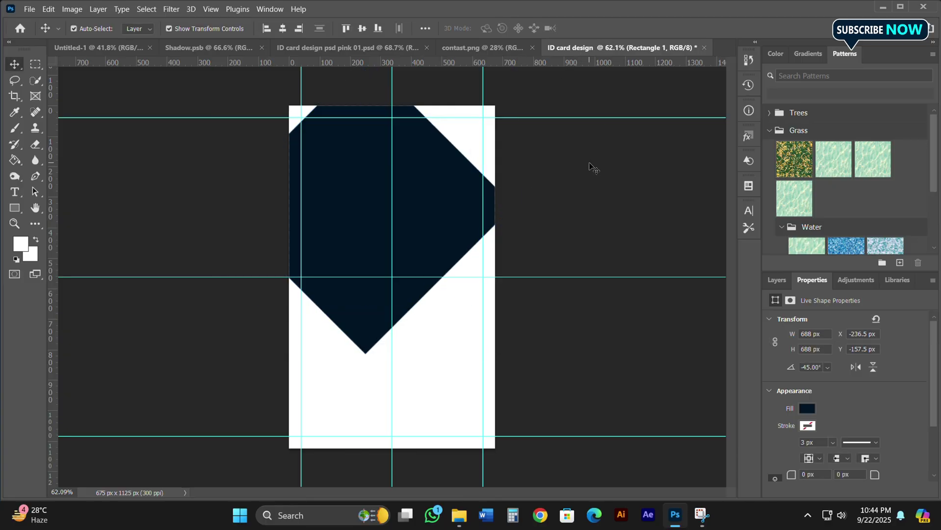
# Flatten, widen and move the diamond into a top V pointing down to the centre guide.
pyautogui.click(406, 136)
pyautogui.hotkey('ctrl', '-')
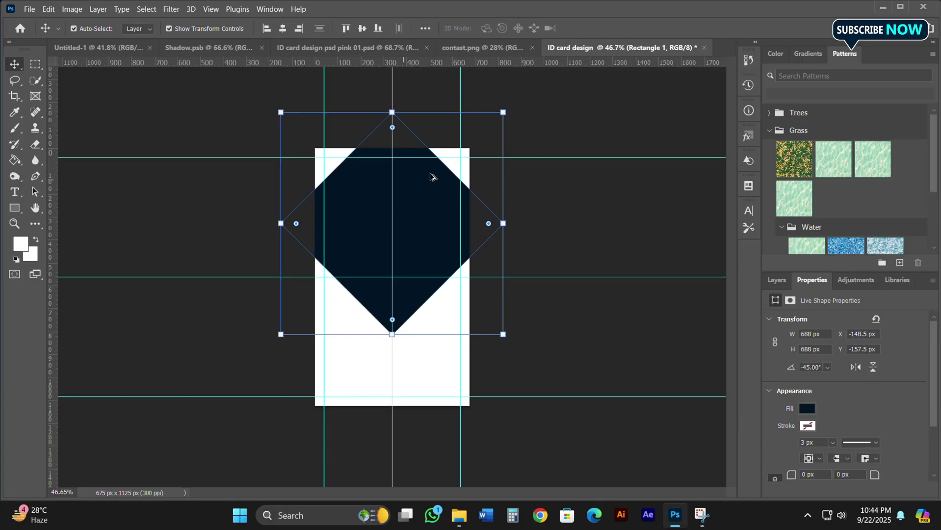
pyautogui.moveTo(392, 112); pyautogui.dragTo(392, 204)
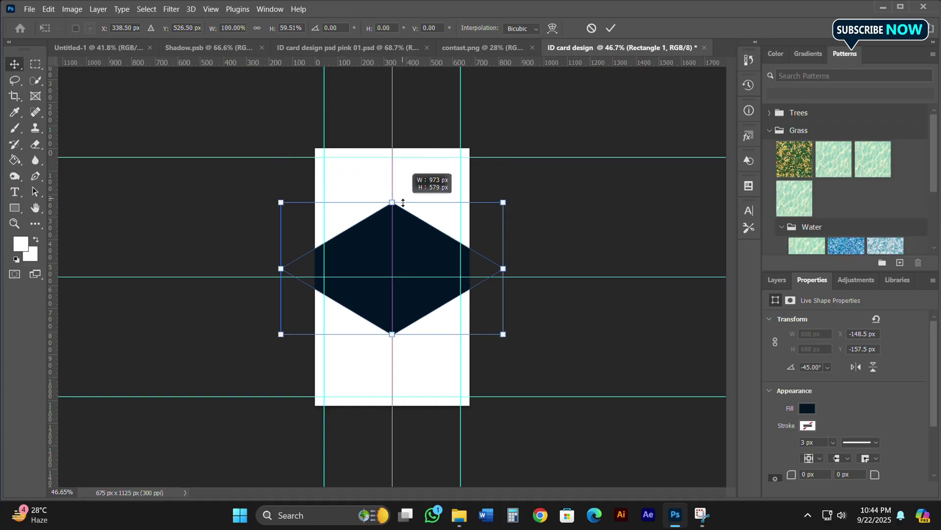
pyautogui.moveTo(403, 247); pyautogui.dragTo(404, 140)
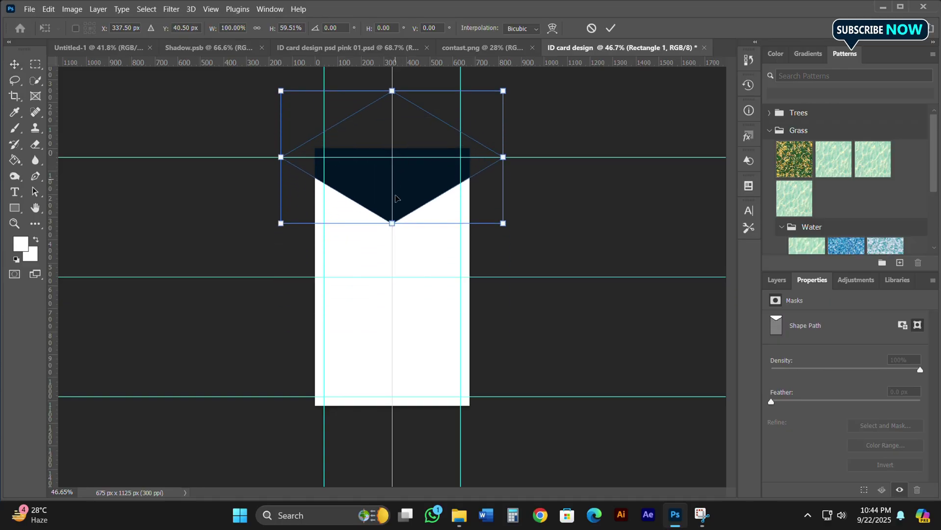
pyautogui.moveTo(391, 224)
pyautogui.mouseDown()
pyautogui.moveTo(392, 256)
pyautogui.moveTo(412, 230)
pyautogui.moveTo(392, 247)
pyautogui.mouseUp()
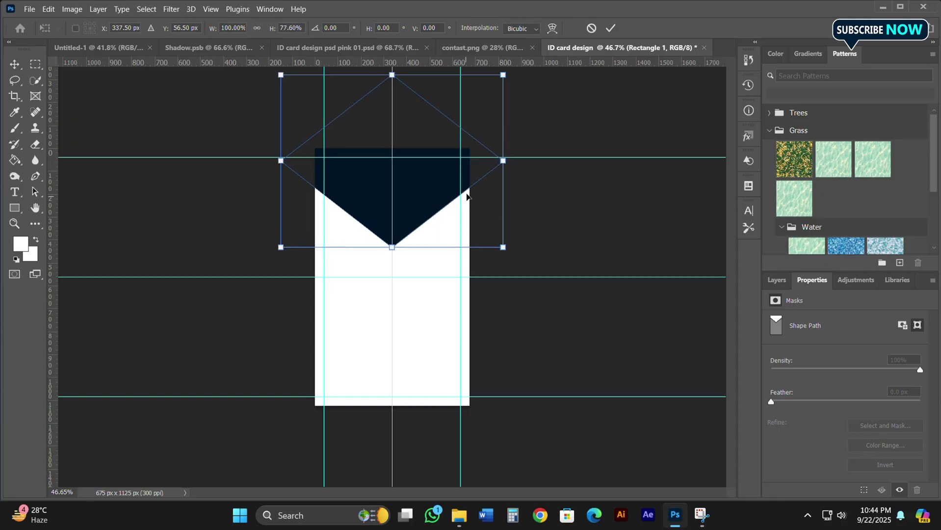
pyautogui.moveTo(503, 161); pyautogui.dragTo(518, 160)
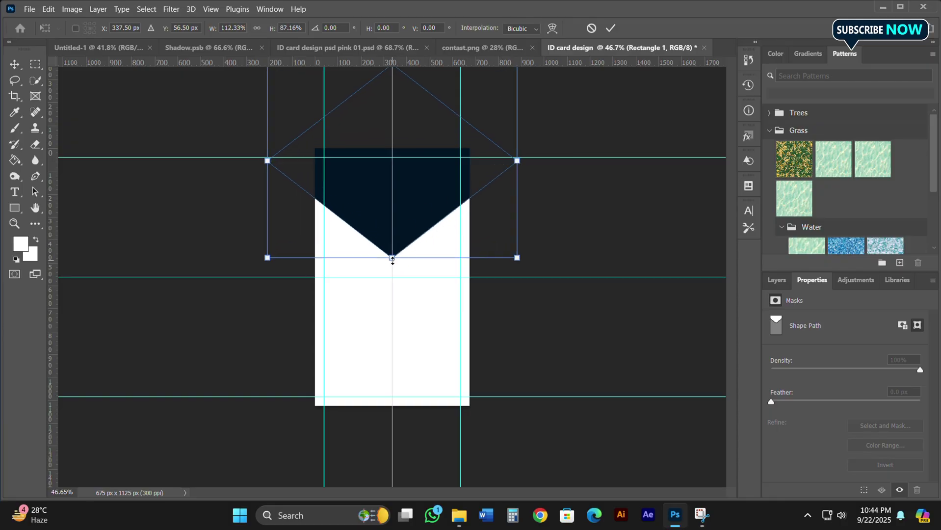
pyautogui.press('Return')
pyautogui.moveTo(393, 258); pyautogui.dragTo(392, 261)
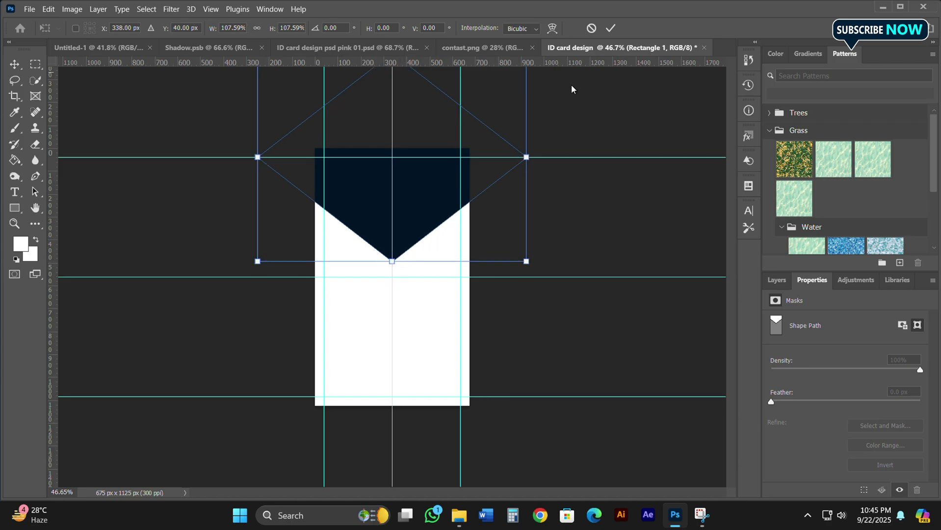
pyautogui.moveTo(393, 262); pyautogui.dragTo(392, 270)
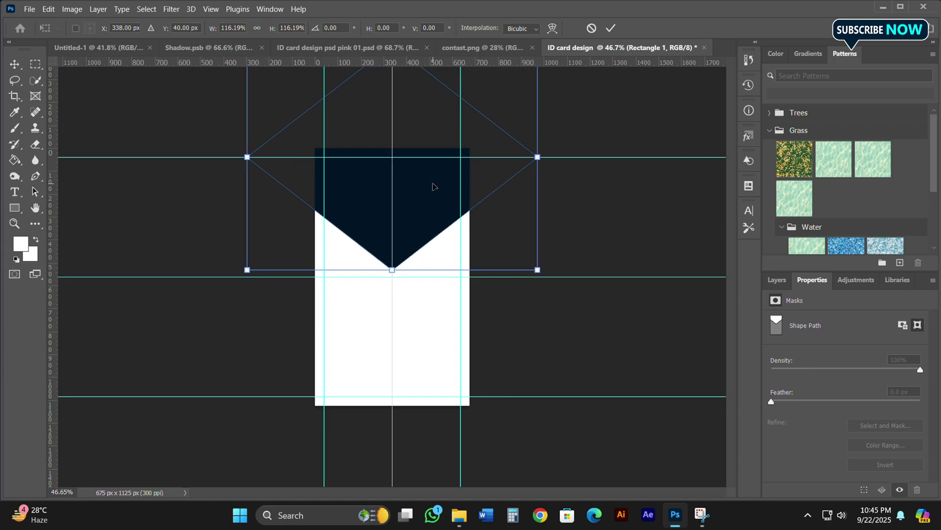
pyautogui.click(611, 28)
# Duplicate the navy V twice and fill the original Rectangle 1 with pink-red.
pyautogui.scroll(2, 427, 221)
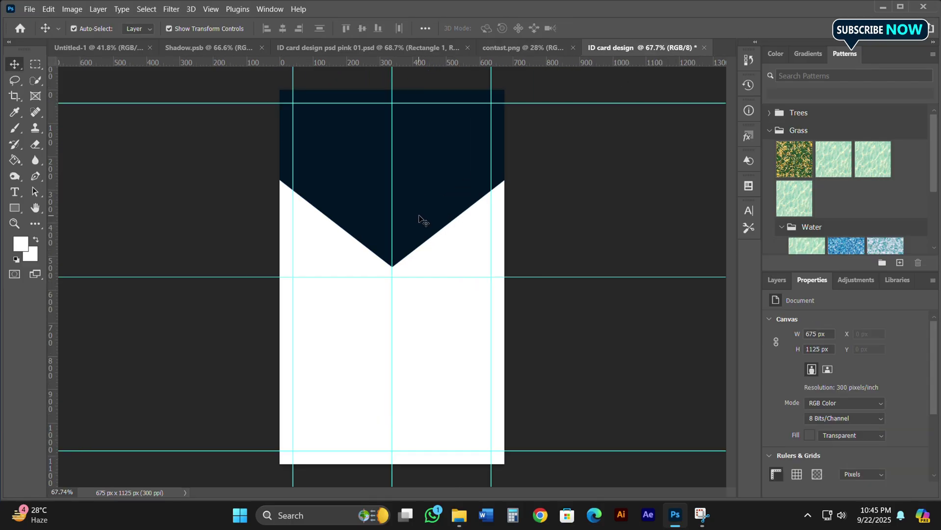
pyautogui.click(773, 280)
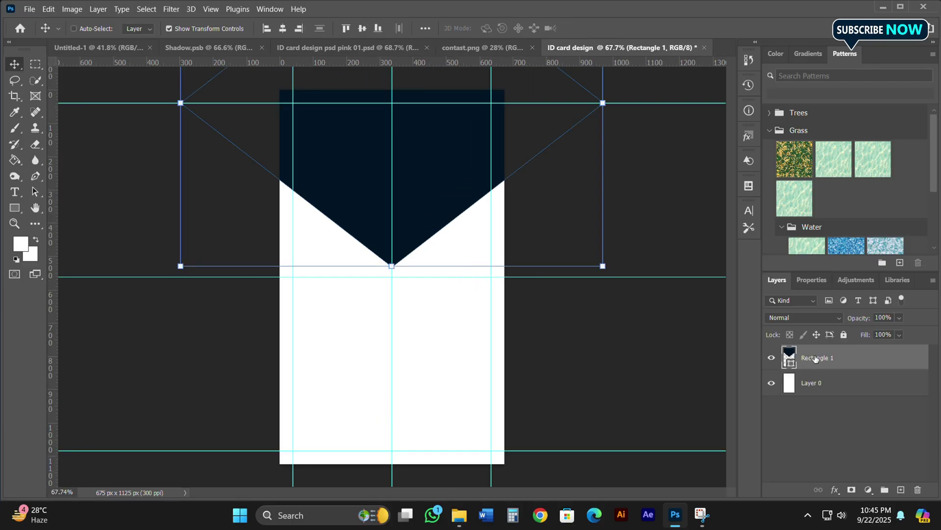
pyautogui.hotkey('ctrl', 'j')
pyautogui.hotkey('ctrl', 'j')
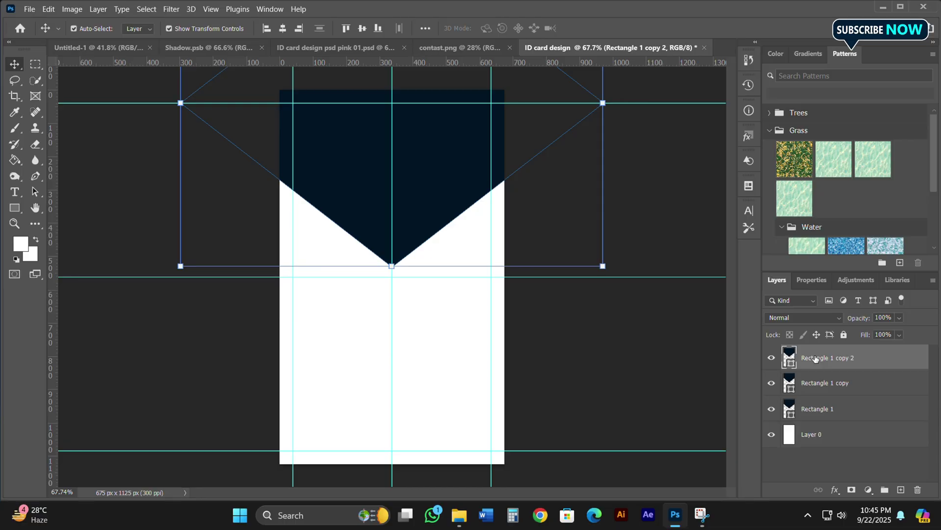
pyautogui.click(658, 320)
pyautogui.click(838, 421)
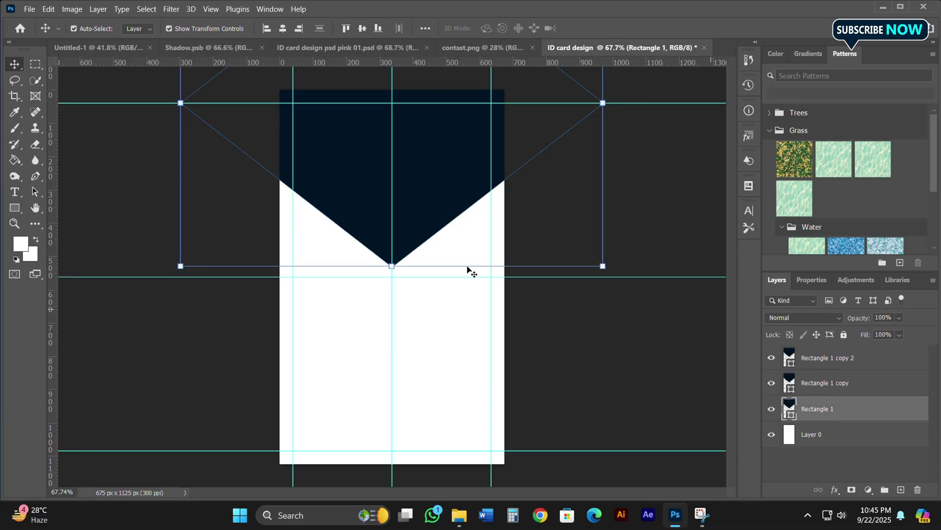
pyautogui.click(15, 208)
pyautogui.click(138, 29)
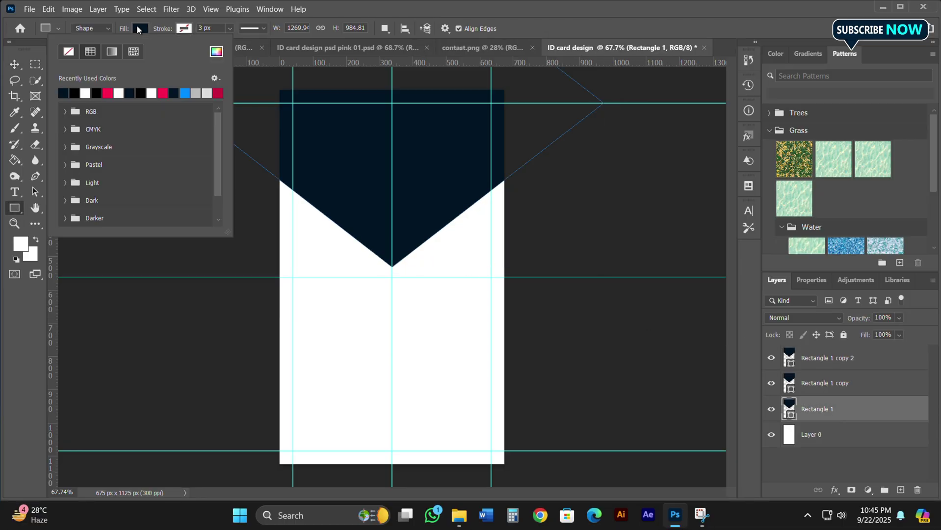
pyautogui.click(107, 92)
# Give the Rectangle 1 copy a white #ffffff fill.
pyautogui.press('v')
pyautogui.click(127, 171)
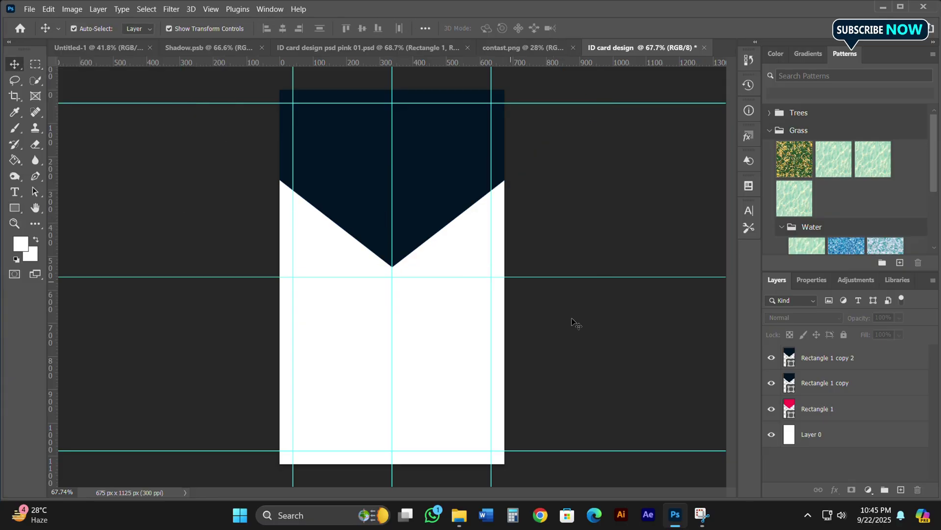
pyautogui.click(845, 383)
pyautogui.doubleClick(790, 384)
pyautogui.write('ffffff')
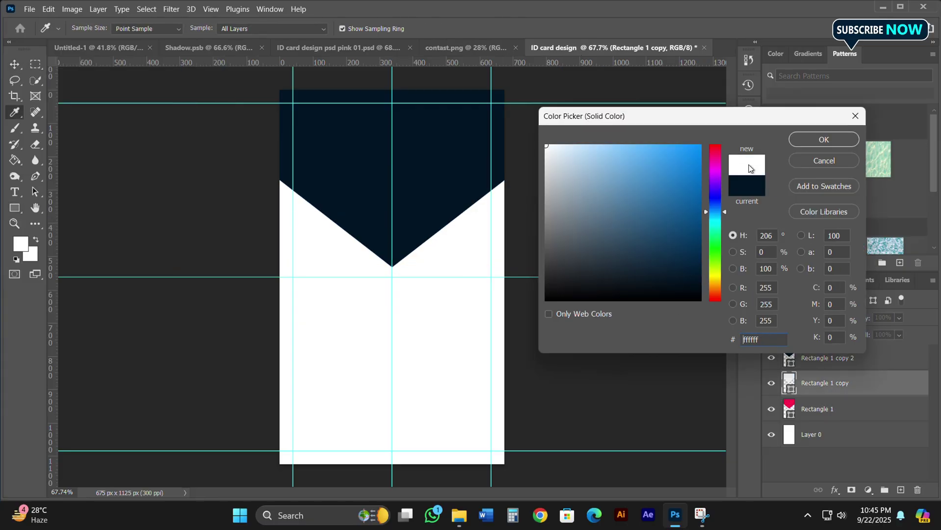
pyautogui.press('Return')
pyautogui.doubleClick(789, 410)
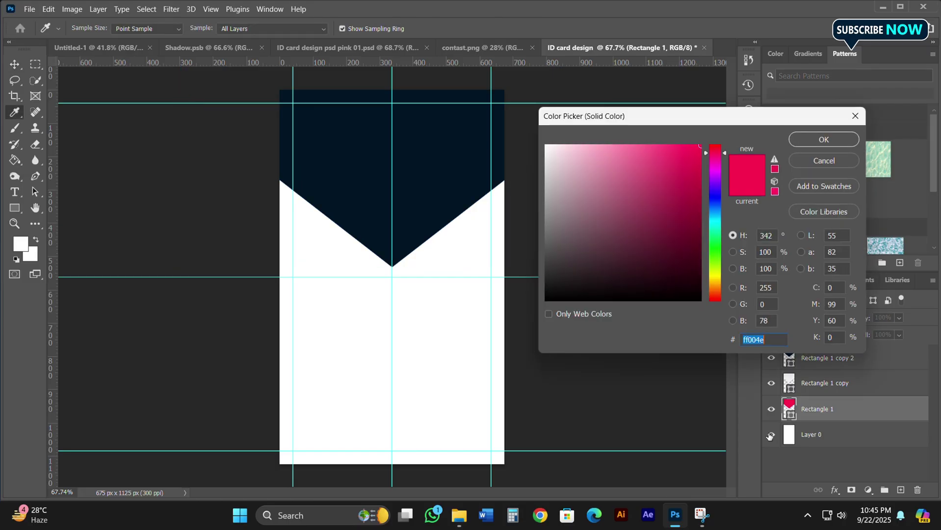
pyautogui.click(824, 161)
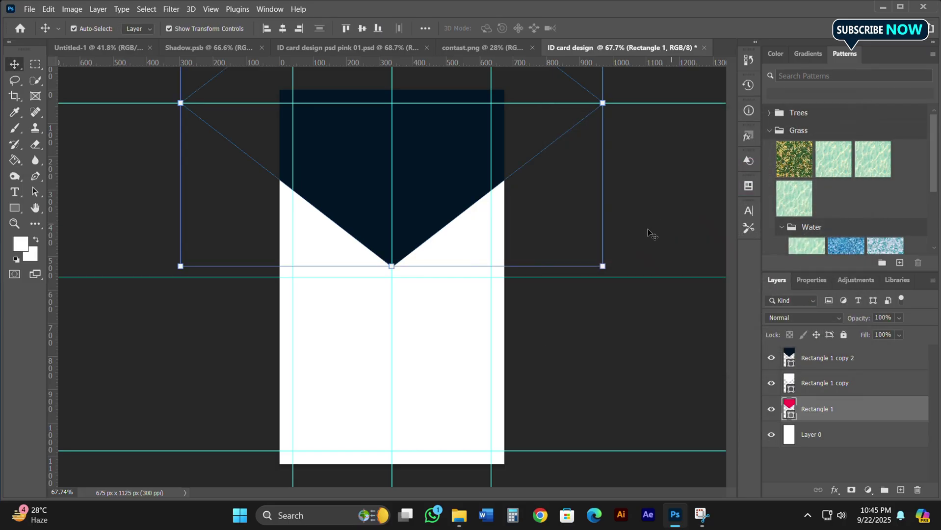
pyautogui.click(651, 231)
# Nudge the white V down and move the pink V below the white band.
pyautogui.click(811, 391)
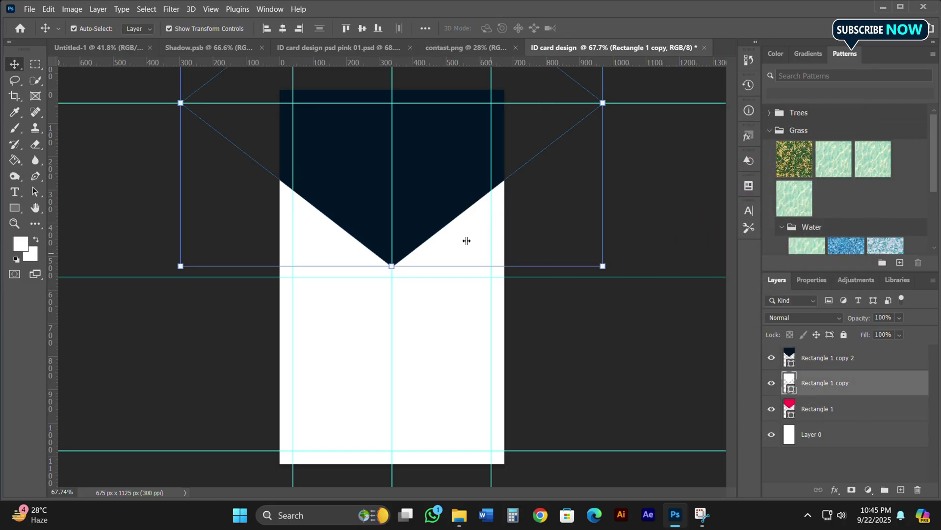
pyautogui.scroll(1, 448, 234)
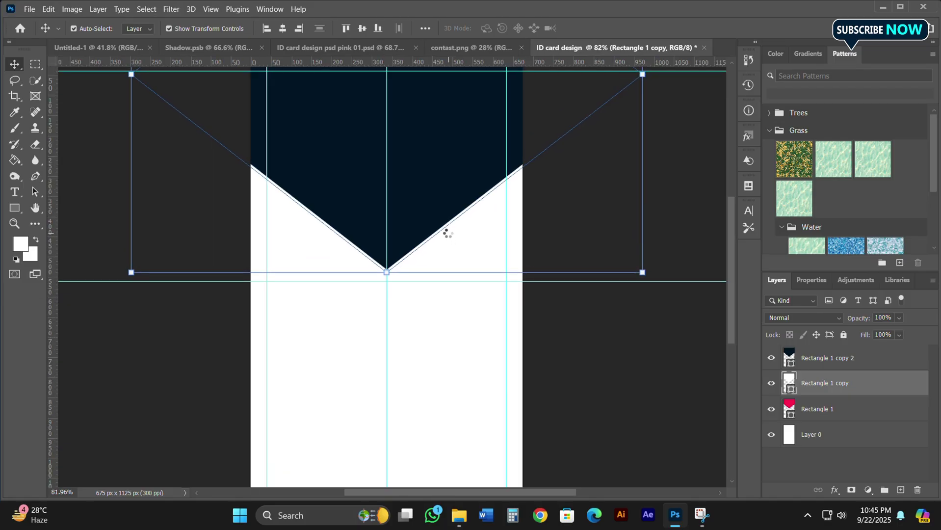
pyautogui.press('Down')
pyautogui.press('Down')
pyautogui.press('Down')
pyautogui.press('Down')
pyautogui.press('Down')
pyautogui.press('Down')
pyautogui.press('Down')
pyautogui.press('Down')
pyautogui.press('Down')
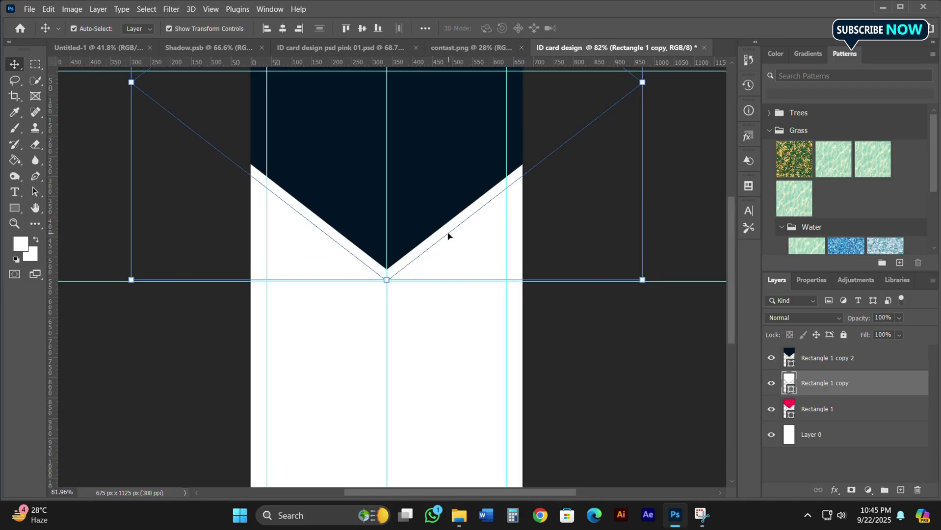
pyautogui.press('Down')
pyautogui.press('Down')
pyautogui.press('Down')
pyautogui.click(802, 414)
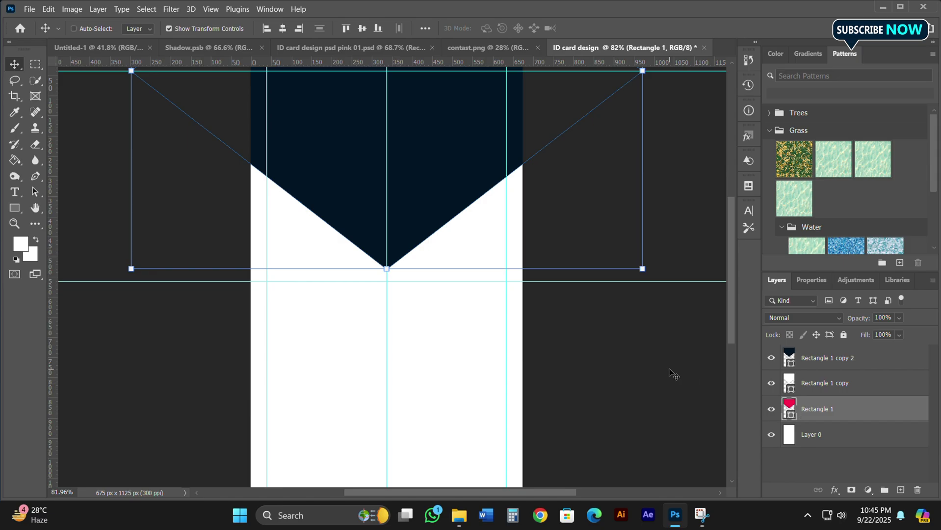
pyautogui.hotkey('ctrl', 't')
pyautogui.moveTo(441, 203); pyautogui.dragTo(443, 229)
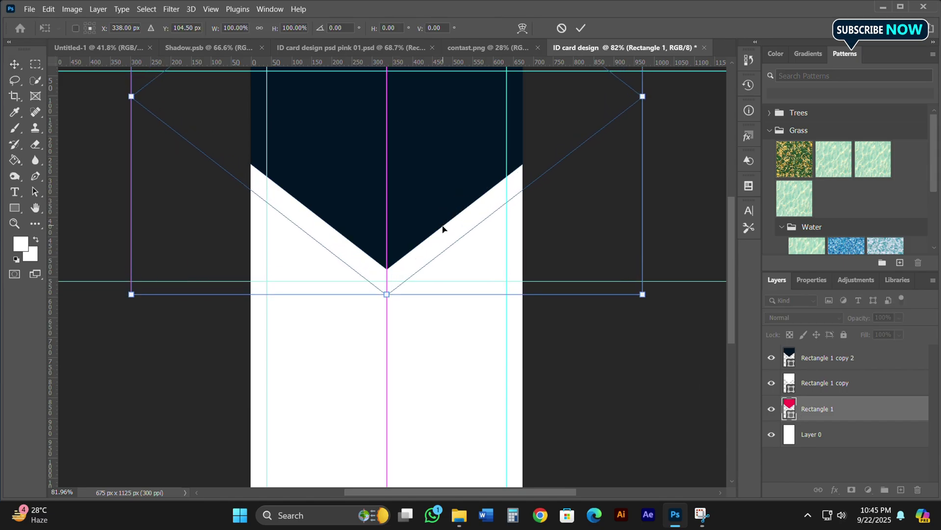
pyautogui.click(581, 28)
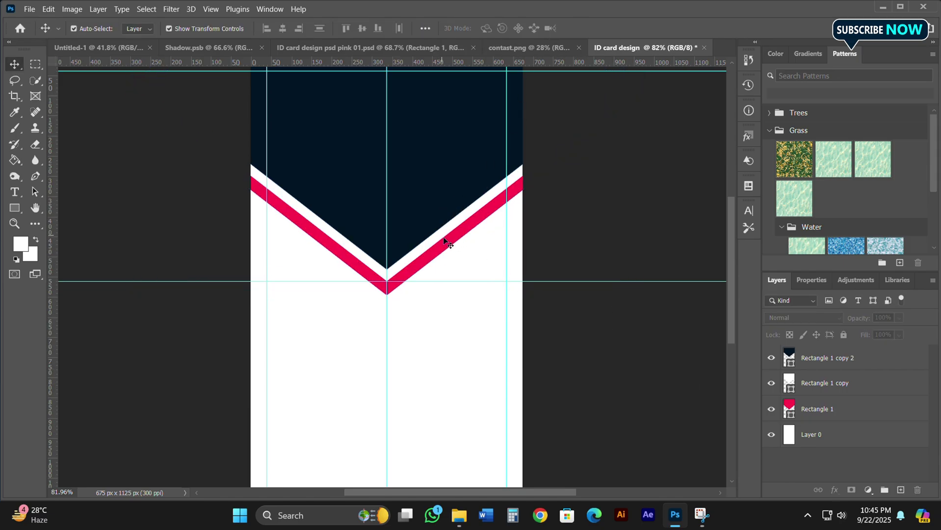
pyautogui.click(520, 340)
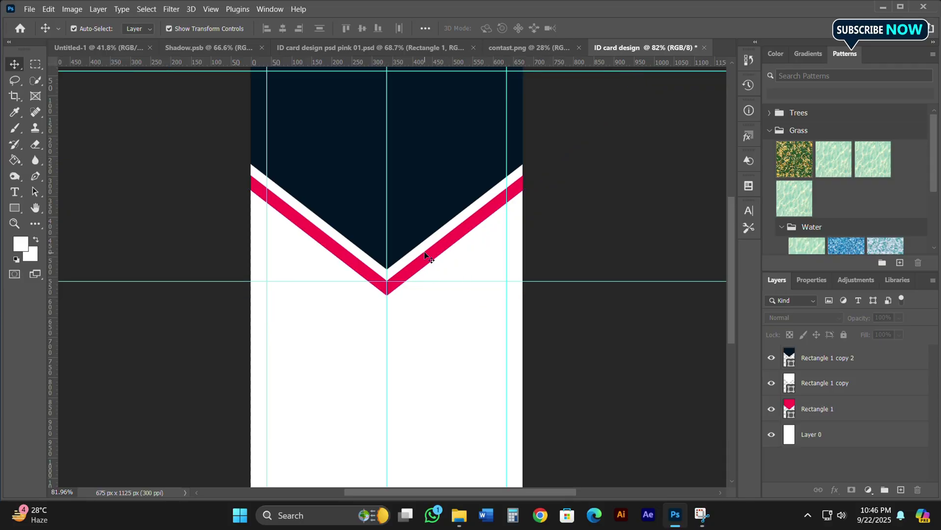
# Nudge the white V back up slightly to even out the chevron bands.
pyautogui.scroll(-1, 415, 255)
pyautogui.scroll(3, 449, 239)
pyautogui.click(443, 235)
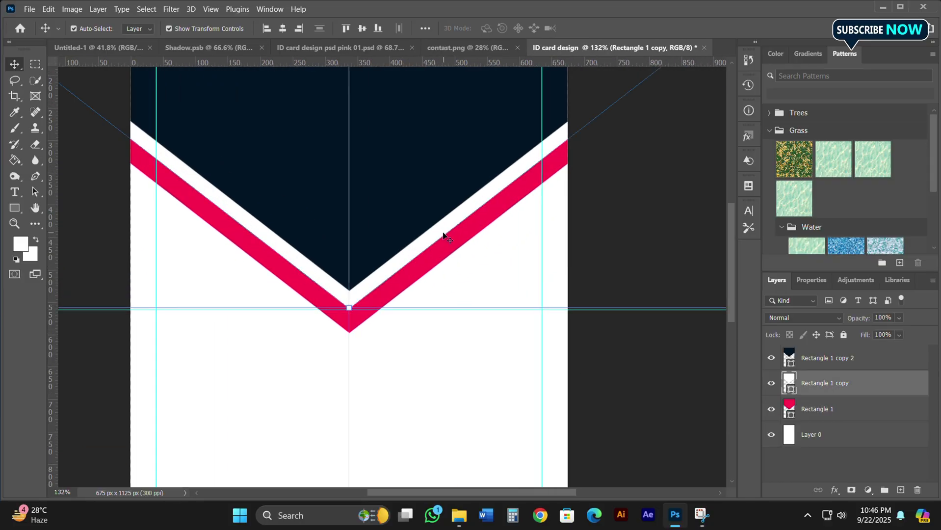
pyautogui.press('Up')
pyautogui.press('Up')
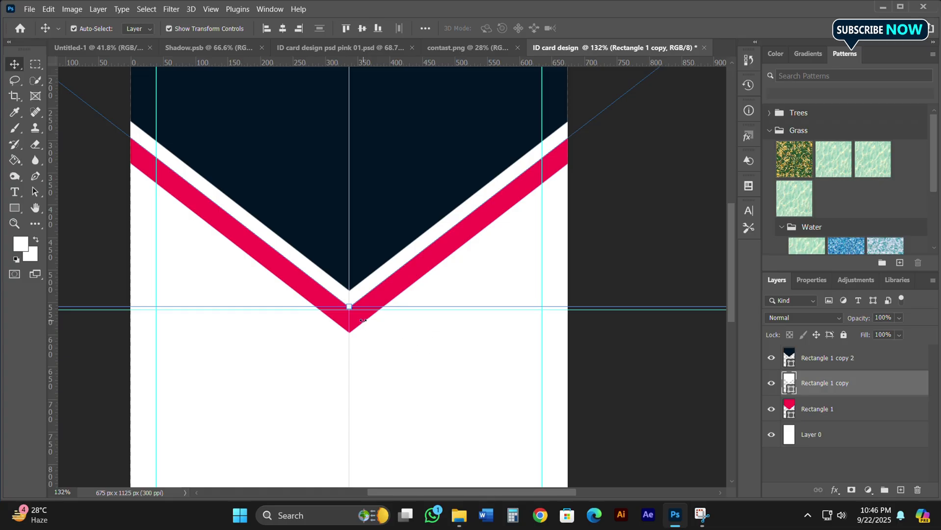
pyautogui.click(817, 409)
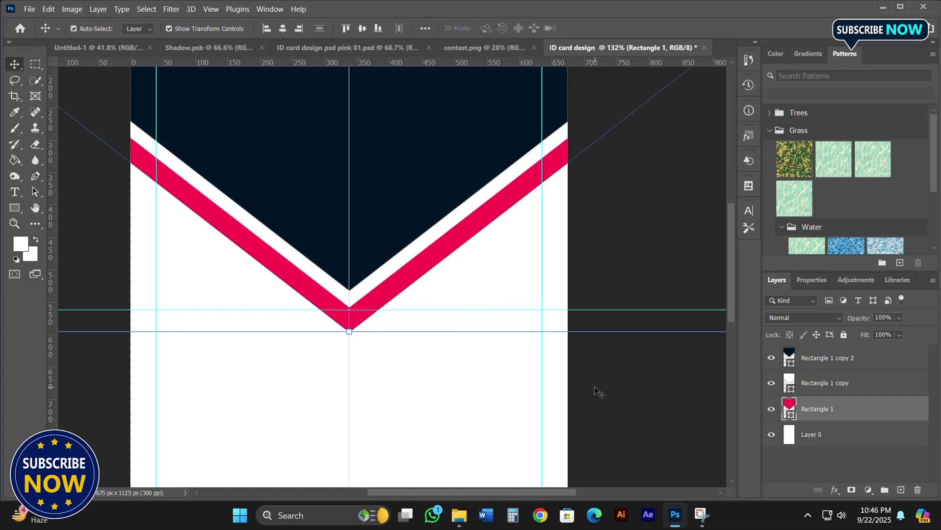
pyautogui.click(630, 406)
pyautogui.scroll(-2, 378, 287)
# On a new layer above the navy shape, draw a white circle centred over the V point.
pyautogui.scroll(-2, 361, 275)
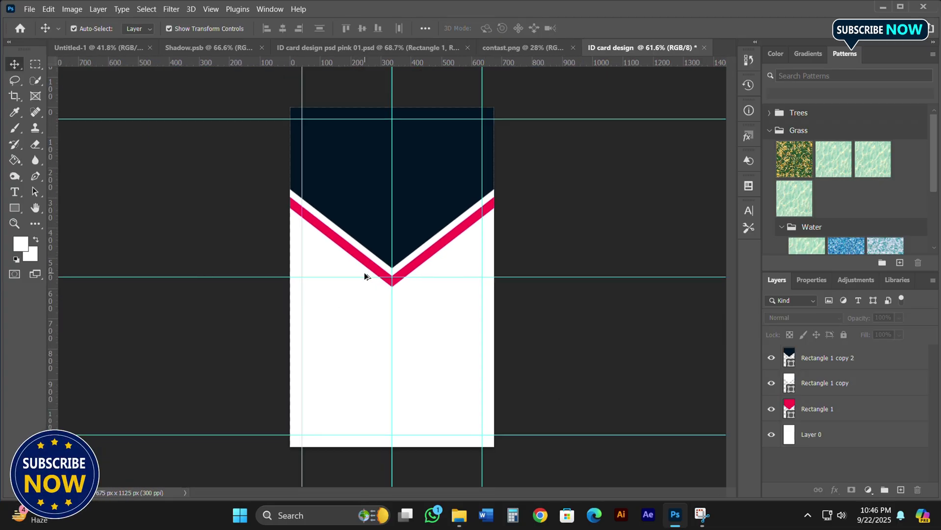
pyautogui.click(814, 360)
pyautogui.click(901, 490)
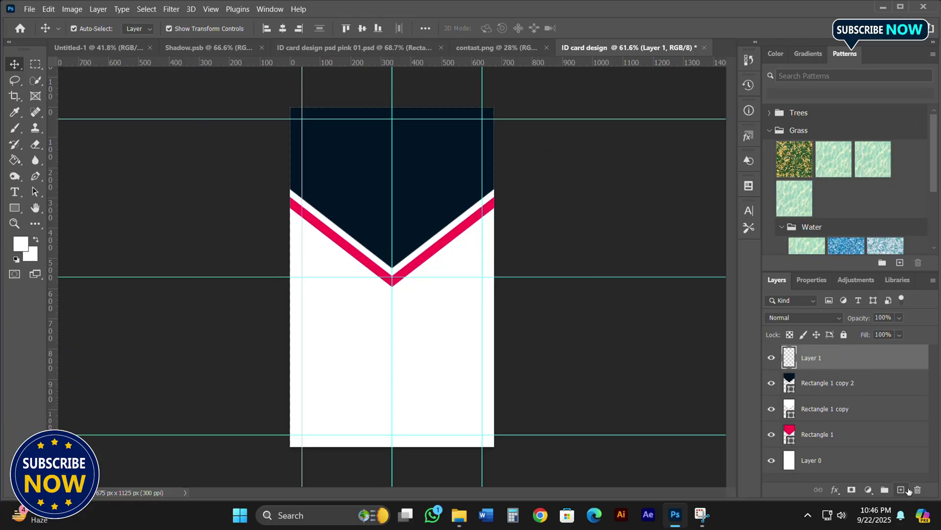
pyautogui.moveTo(14, 215); pyautogui.dragTo(59, 214)
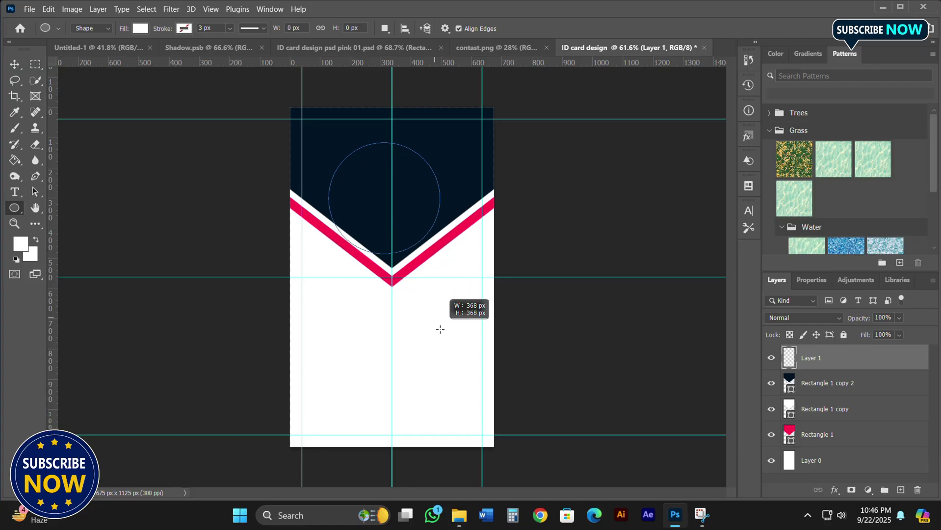
pyautogui.moveTo(329, 143); pyautogui.dragTo(448, 344)
pyautogui.press('v')
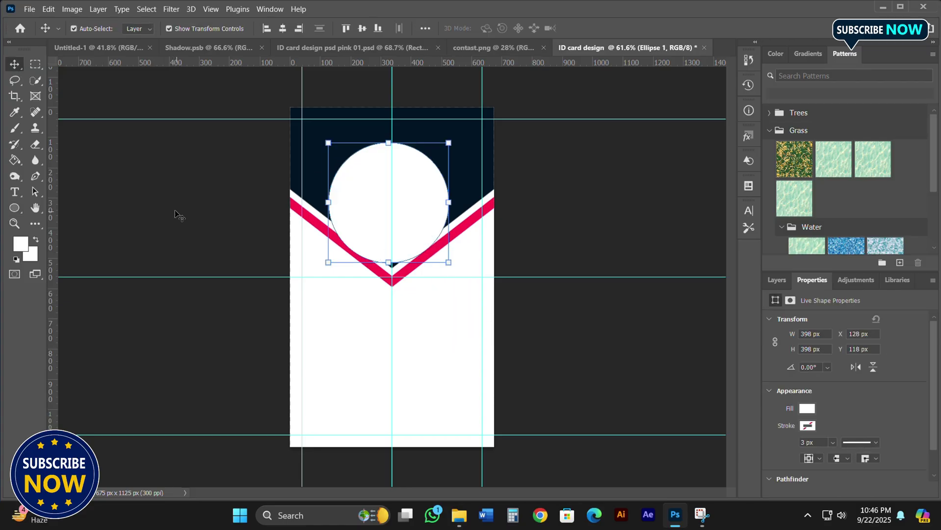
pyautogui.moveTo(424, 218); pyautogui.dragTo(428, 252)
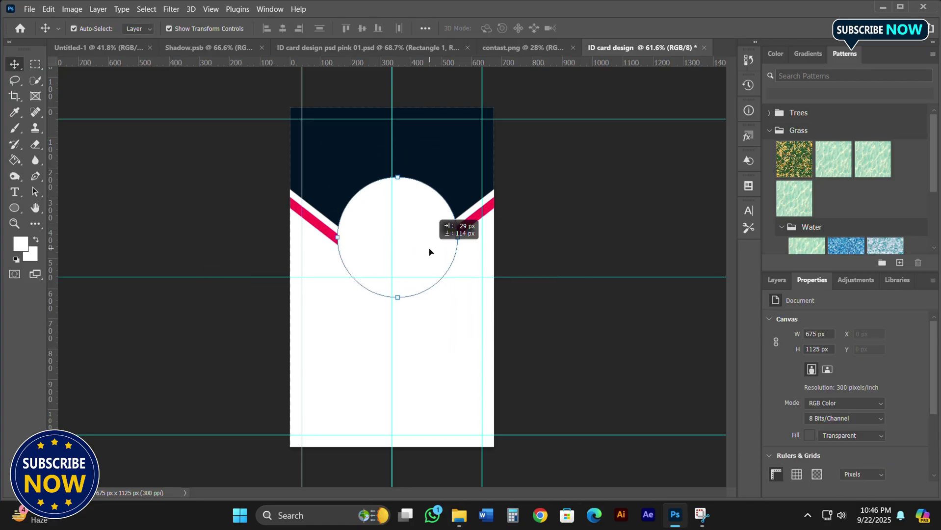
pyautogui.click(284, 29)
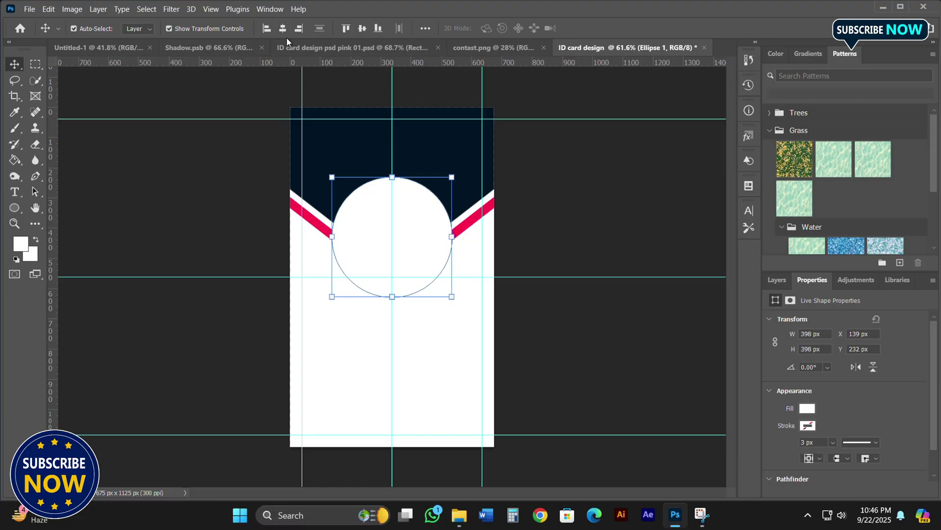
pyautogui.click(446, 279)
pyautogui.hotkey('ctrl', 'z')
# Give the circle a pink stroke and a 40 px inner shadow.
pyautogui.click(777, 280)
pyautogui.click(835, 490)
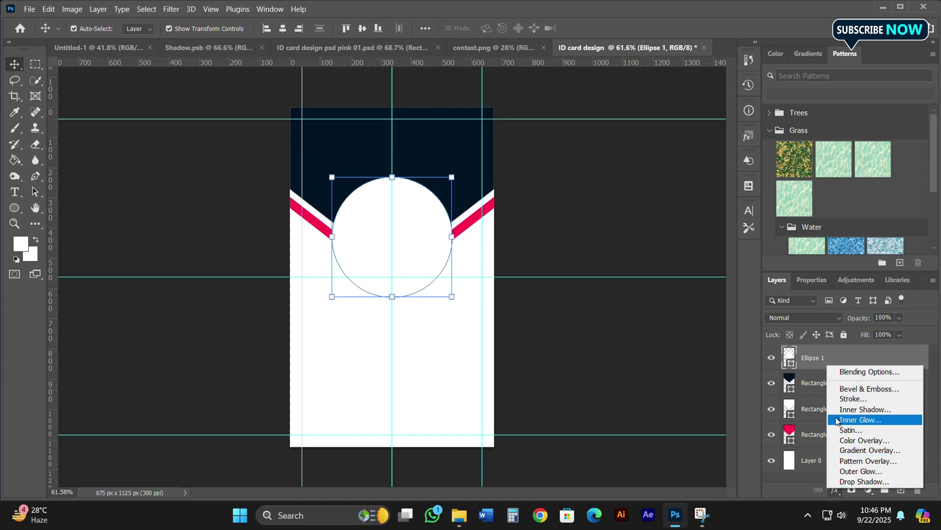
pyautogui.click(836, 399)
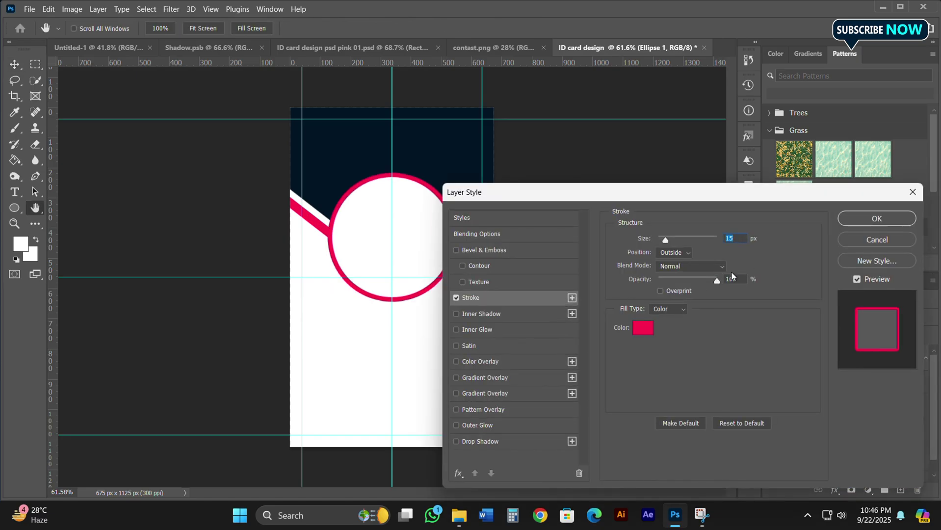
pyautogui.click(533, 315)
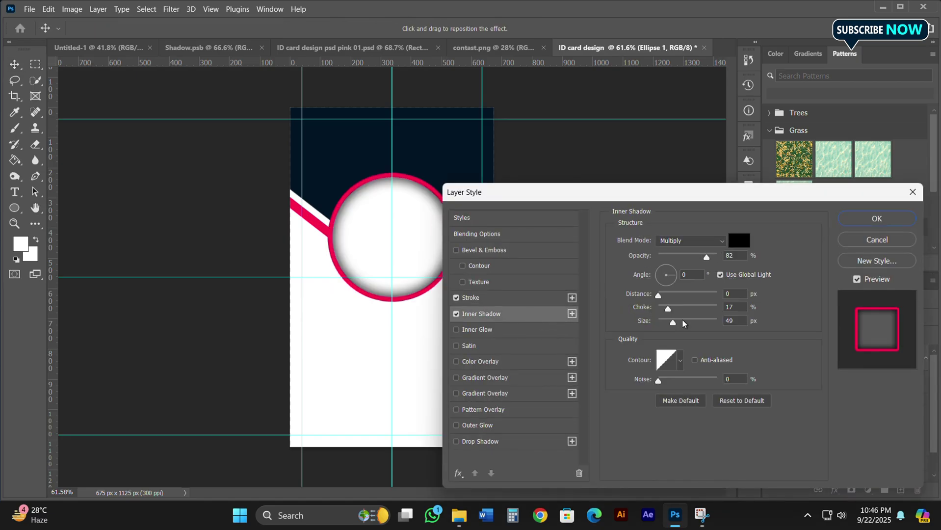
pyautogui.moveTo(673, 322); pyautogui.dragTo(672, 323)
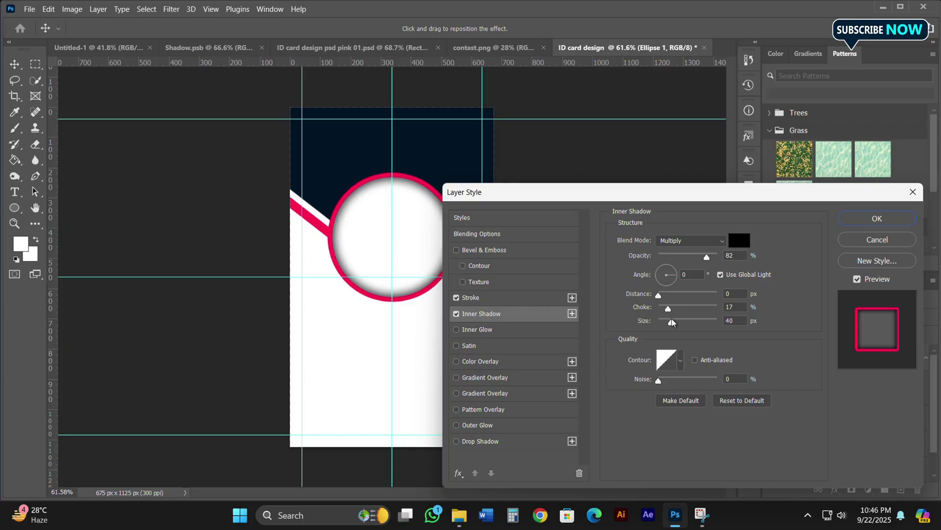
pyautogui.click(877, 219)
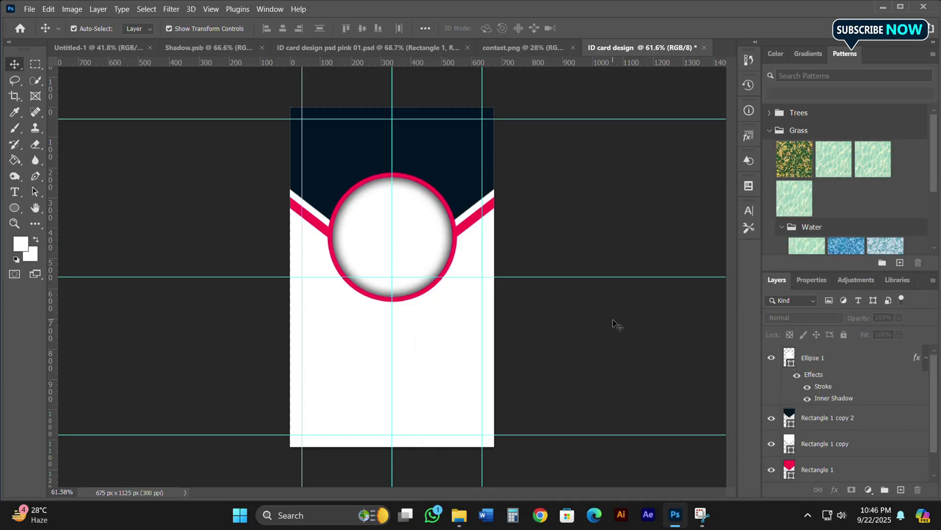
# Import the businesswoman portrait photo, scale it down and position it over the circle.
pyautogui.click(415, 231)
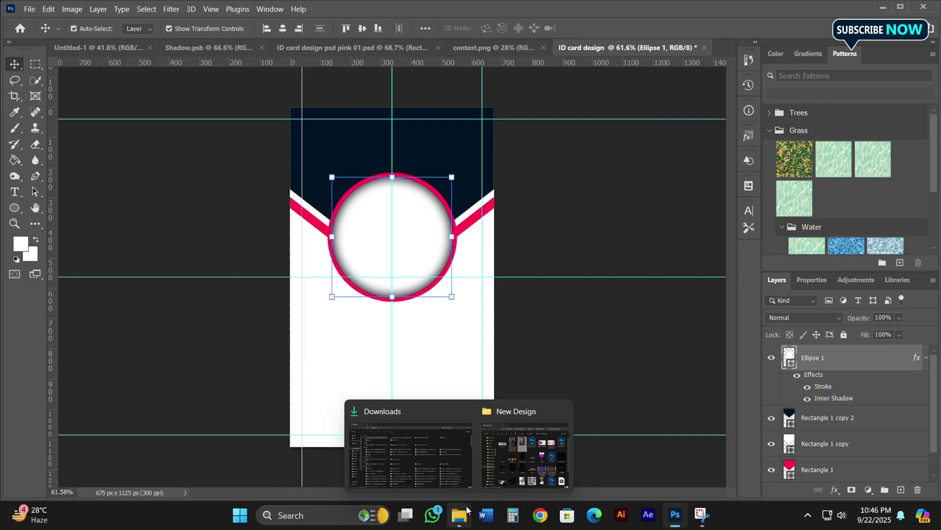
pyautogui.click(468, 512)
pyautogui.click(675, 515)
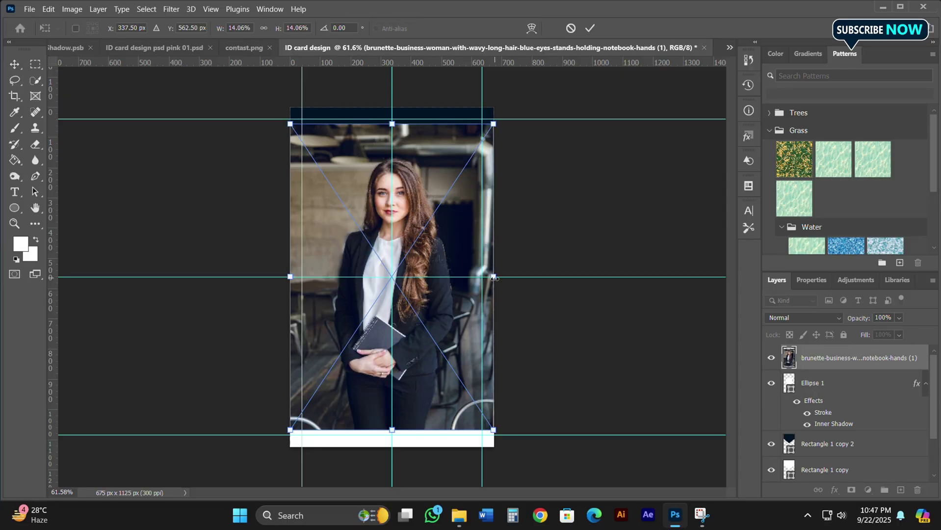
pyautogui.moveTo(493, 278); pyautogui.dragTo(452, 277)
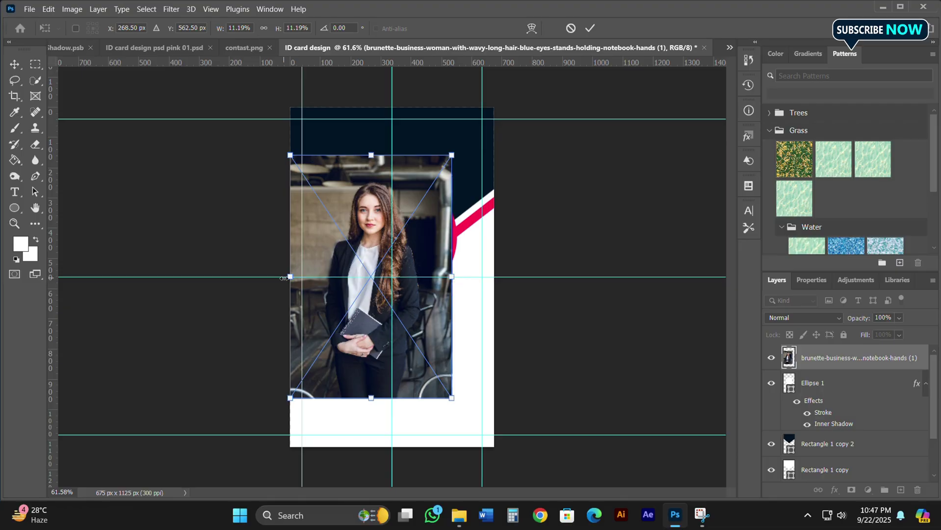
pyautogui.moveTo(284, 279); pyautogui.dragTo(332, 276)
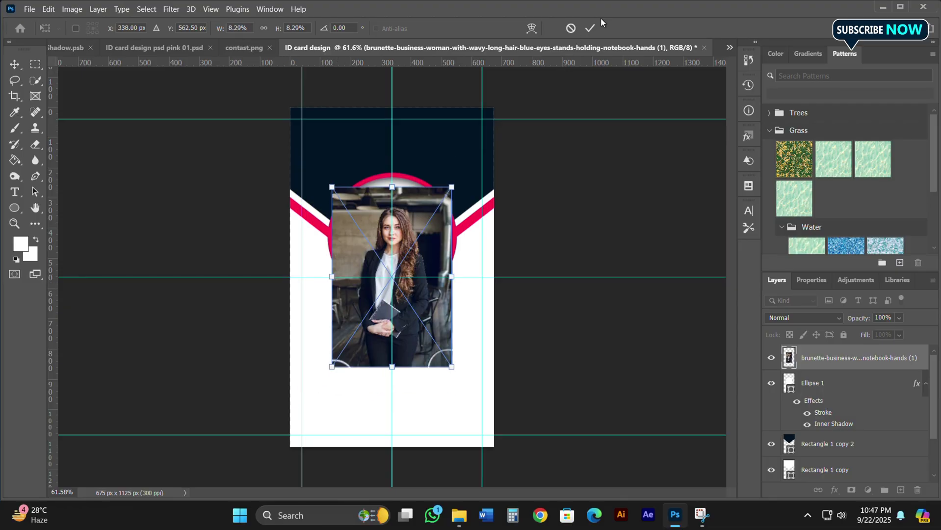
pyautogui.press('Return')
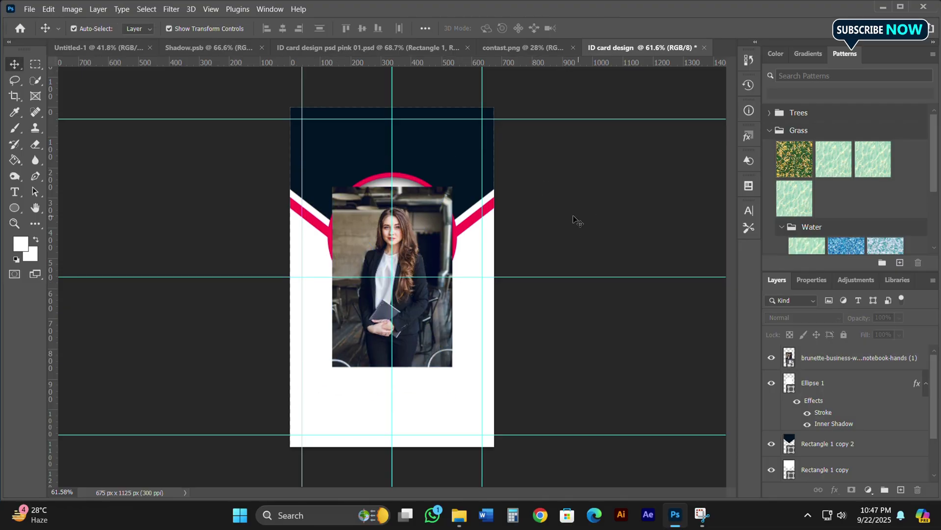
pyautogui.moveTo(419, 316); pyautogui.dragTo(419, 296)
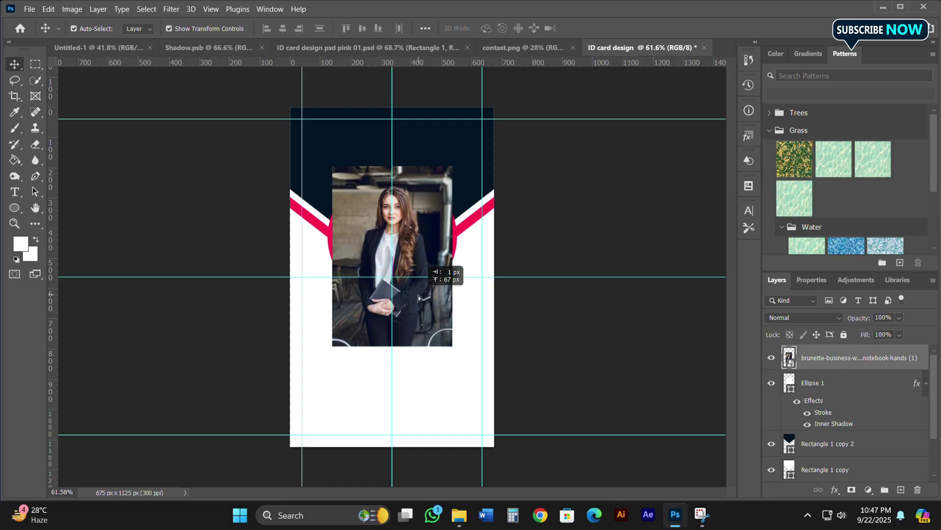
# Clip the photo layer into the circle with a clipping mask.
pyautogui.rightClick(810, 362)
pyautogui.click(675, 274)
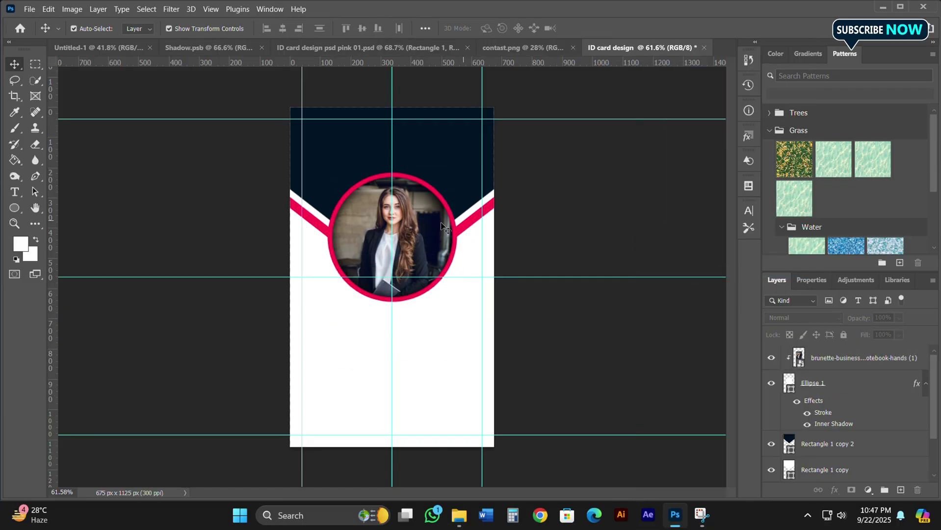
pyautogui.scroll(3, 429, 226)
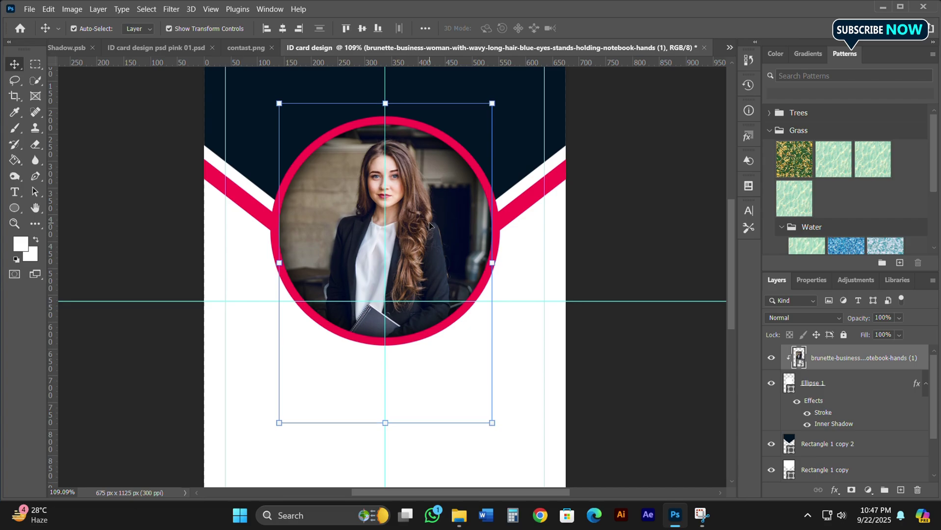
pyautogui.click(615, 330)
pyautogui.scroll(-2, 412, 258)
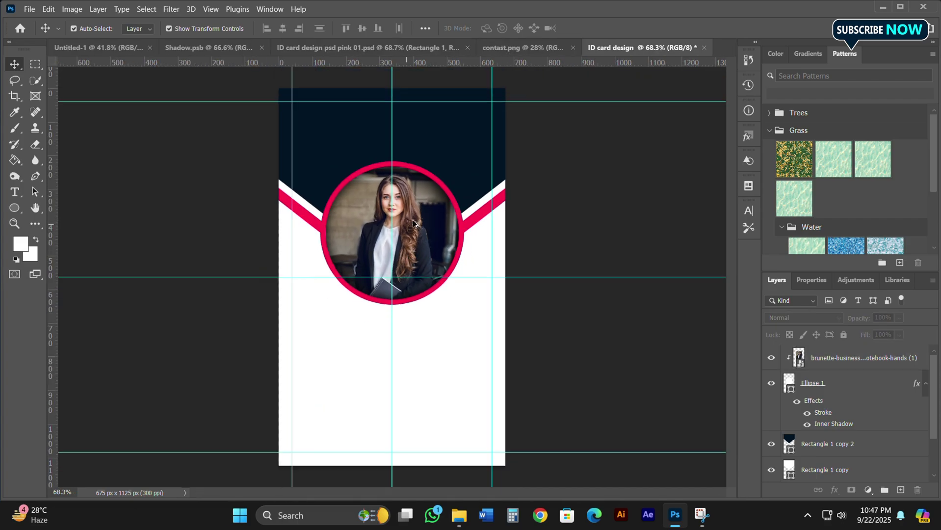
pyautogui.scroll(-3, 417, 255)
pyautogui.scroll(-3, 429, 252)
pyautogui.scroll(-2, 428, 253)
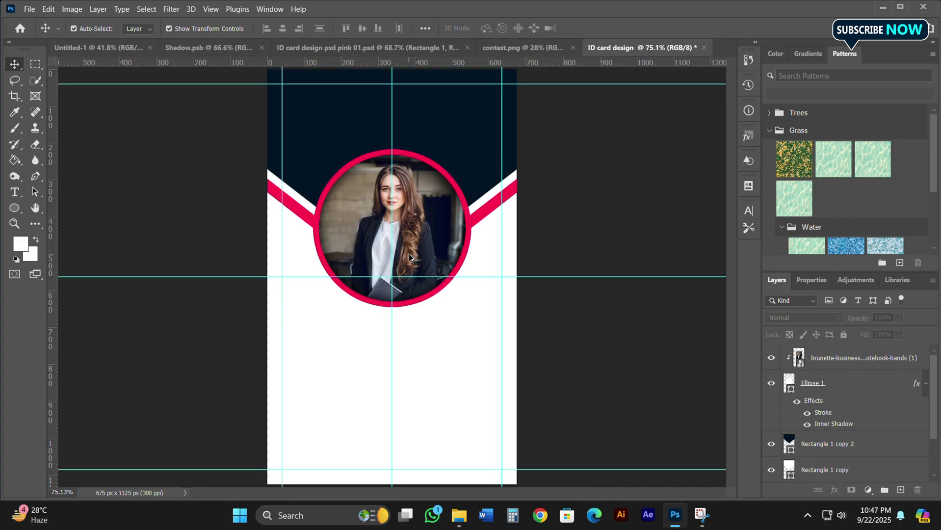
pyautogui.scroll(-1, 423, 260)
pyautogui.scroll(3, 405, 282)
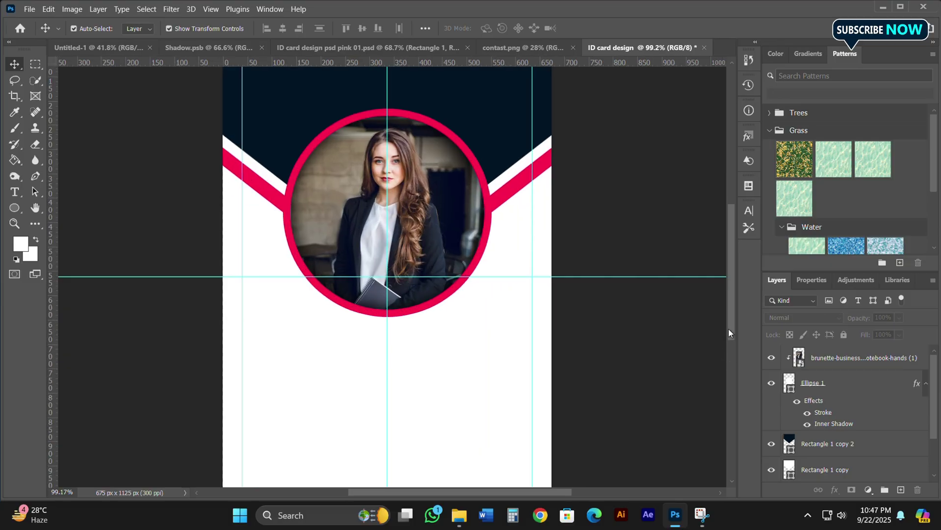
pyautogui.scroll(-3, 357, 269)
# Draw a navy-filled square on the lower part of the card.
pyautogui.scroll(-1, 418, 351)
pyautogui.click(418, 351)
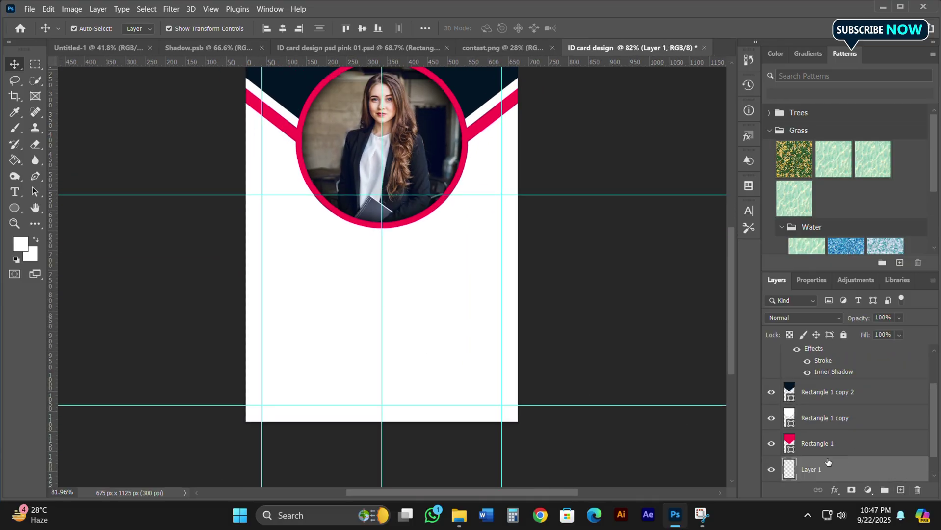
pyautogui.scroll(-2, 122, 196)
pyautogui.scroll(-1, 121, 196)
pyautogui.click(15, 208)
pyautogui.click(64, 209)
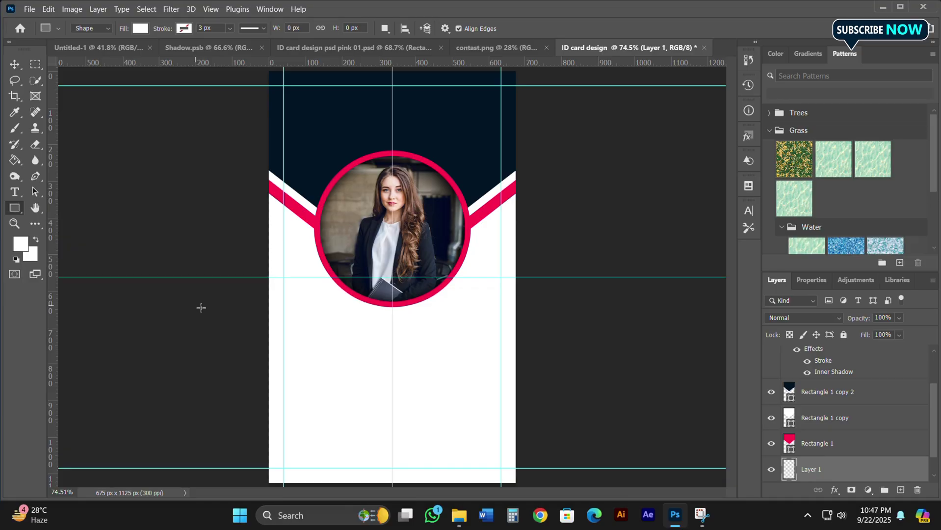
pyautogui.scroll(-2, 201, 308)
pyautogui.moveTo(286, 332); pyautogui.dragTo(390, 434)
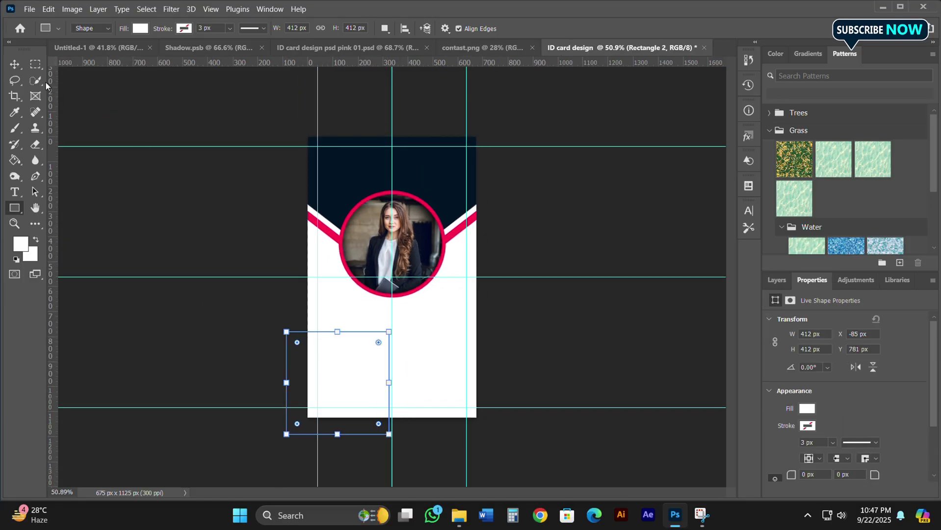
pyautogui.click(141, 31)
pyautogui.click(97, 93)
# Rotate the square 45° into a diamond, centre it and enlarge it past the card edges.
pyautogui.click(14, 64)
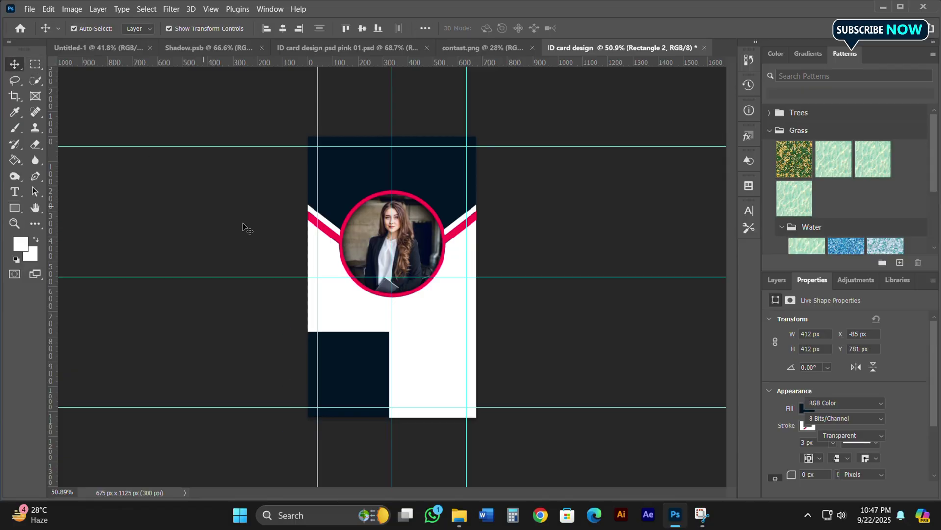
pyautogui.keyDown('shift'); pyautogui.click(410, 356); pyautogui.keyUp('shift')
pyautogui.click(319, 378)
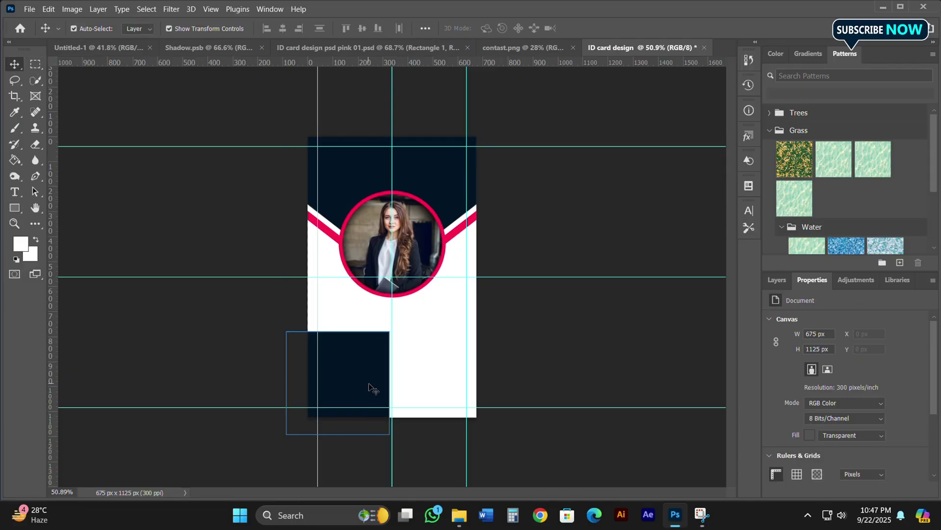
pyautogui.moveTo(387, 320); pyautogui.dragTo(347, 284)
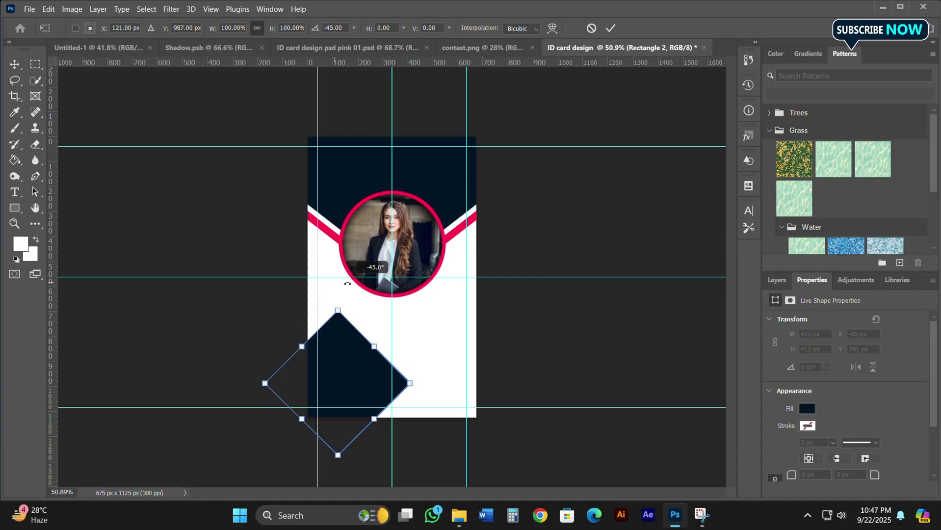
pyautogui.moveTo(358, 370)
pyautogui.mouseDown()
pyautogui.moveTo(460, 402)
pyautogui.moveTo(577, 385)
pyautogui.mouseUp()
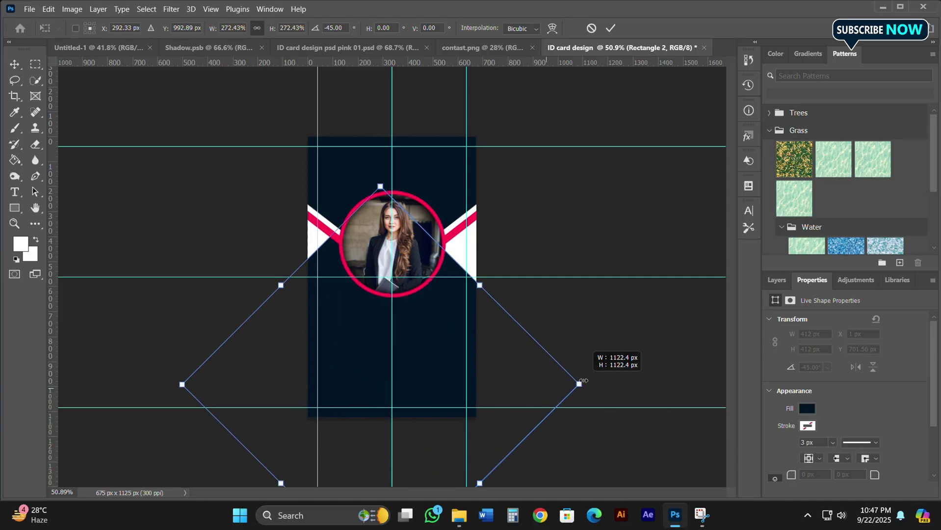
pyautogui.moveTo(443, 370); pyautogui.dragTo(432, 298)
pyautogui.click(610, 28)
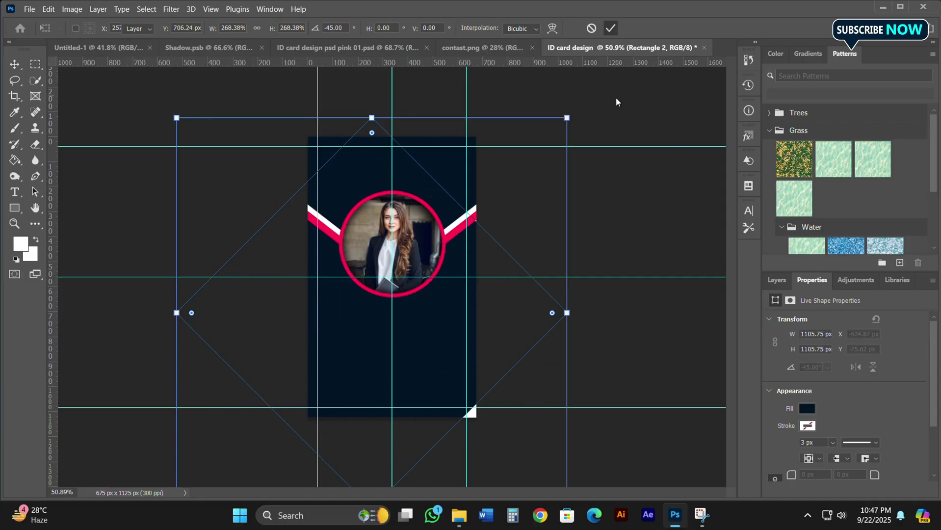
# Squash the diamond into a flat upward-pointing chevron near the card bottom.
pyautogui.moveTo(372, 119); pyautogui.dragTo(373, 391)
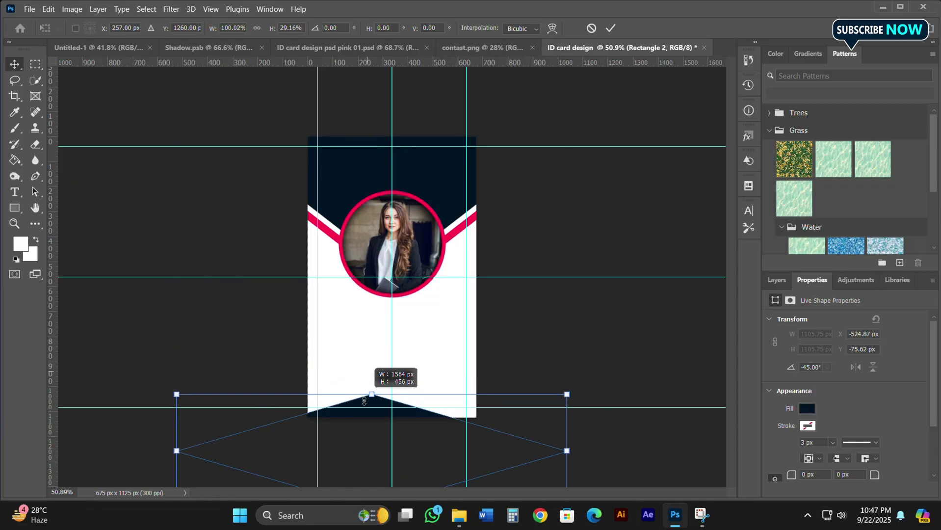
pyautogui.moveTo(374, 445); pyautogui.dragTo(391, 430)
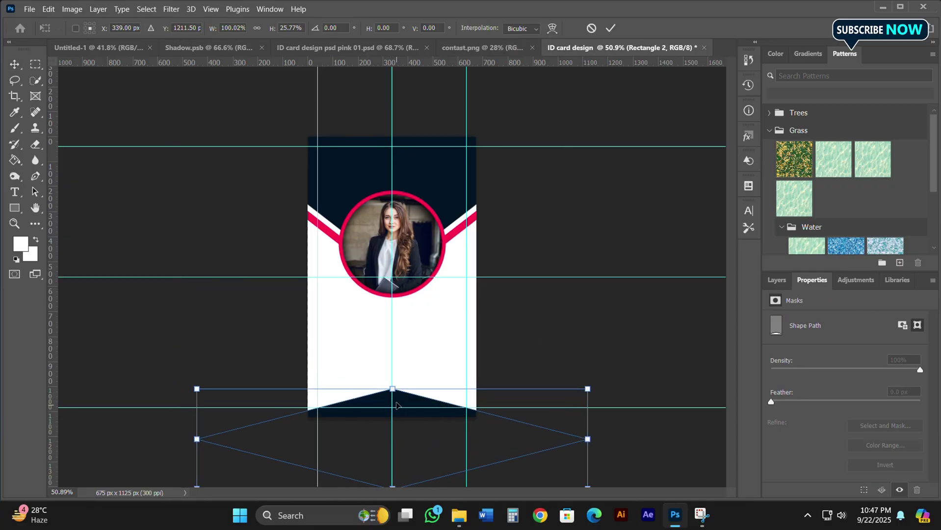
pyautogui.moveTo(393, 391); pyautogui.dragTo(392, 429)
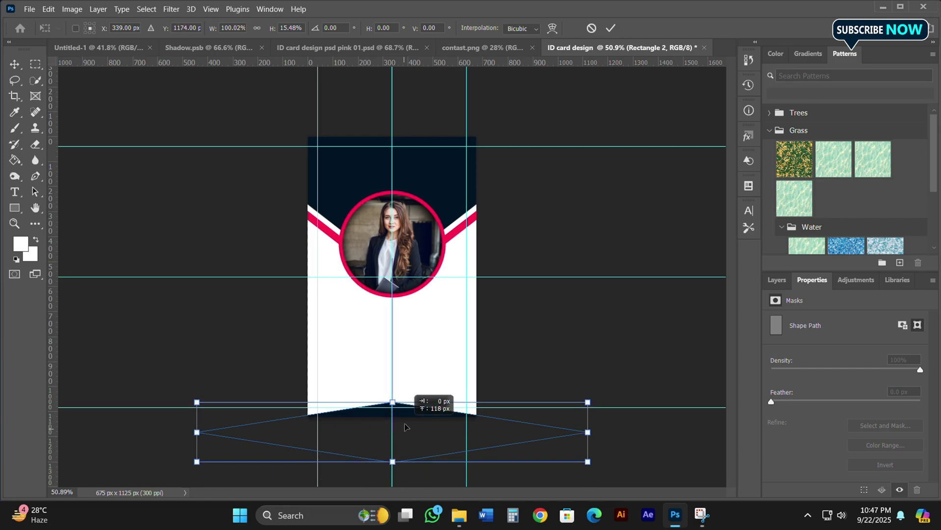
pyautogui.moveTo(403, 462); pyautogui.dragTo(403, 420)
pyautogui.click(612, 29)
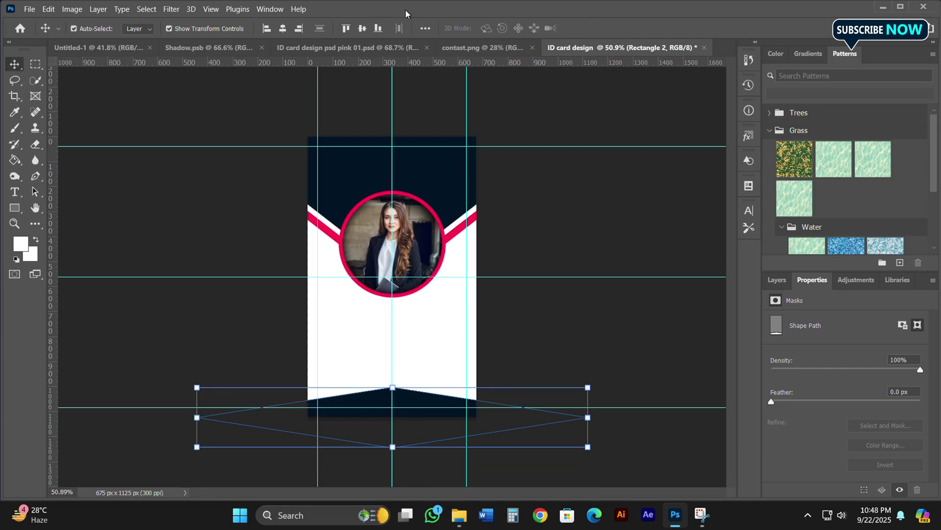
# Lower the navy chevron onto the card's bottom edge.
pyautogui.click(410, 435)
pyautogui.scroll(4, 414, 420)
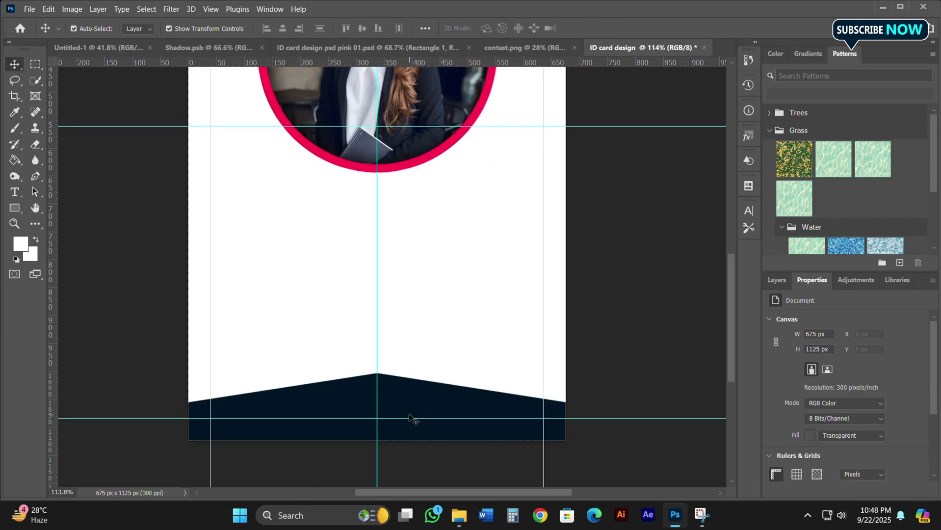
pyautogui.scroll(-3, 408, 317)
pyautogui.moveTo(401, 271); pyautogui.dragTo(403, 288)
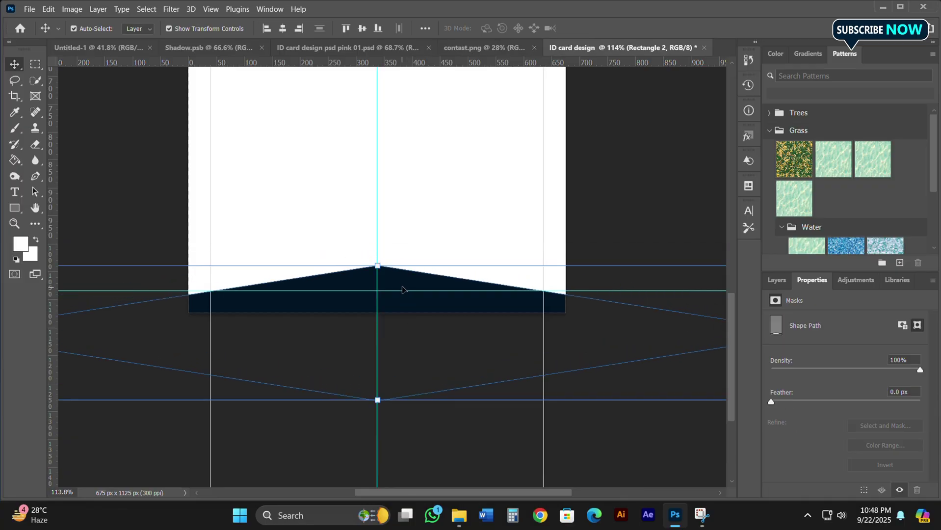
pyautogui.click(625, 225)
pyautogui.click(380, 298)
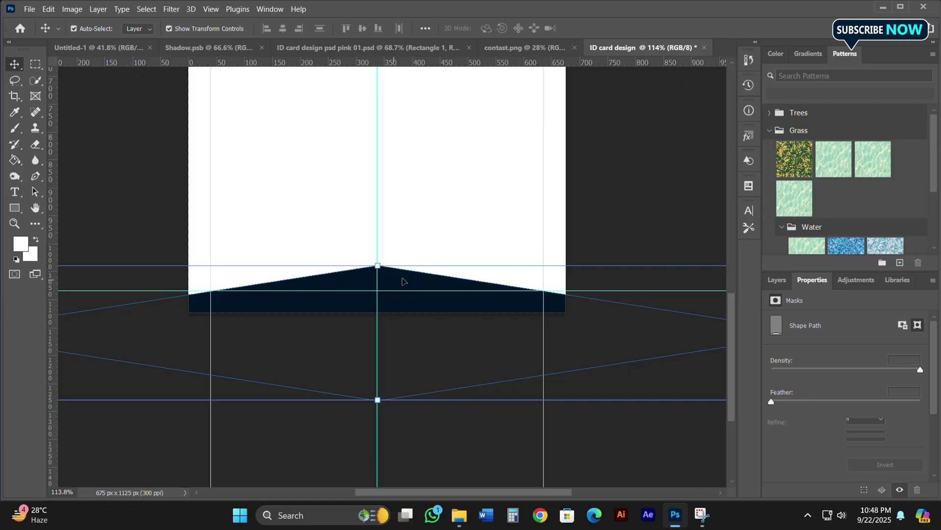
# Duplicate the navy chevron, recolour the copy pink, and offset it beneath as a stripe.
pyautogui.click(777, 279)
pyautogui.scroll(-1, 802, 442)
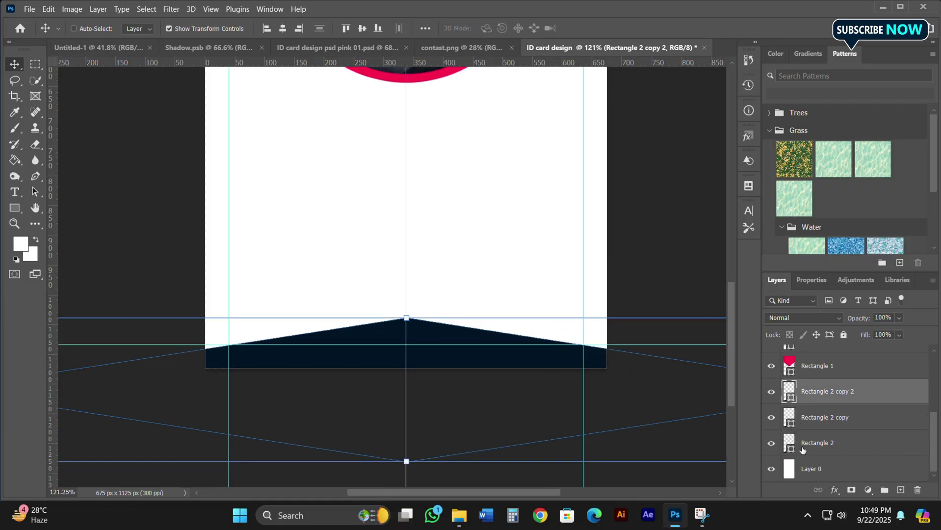
pyautogui.click(803, 450)
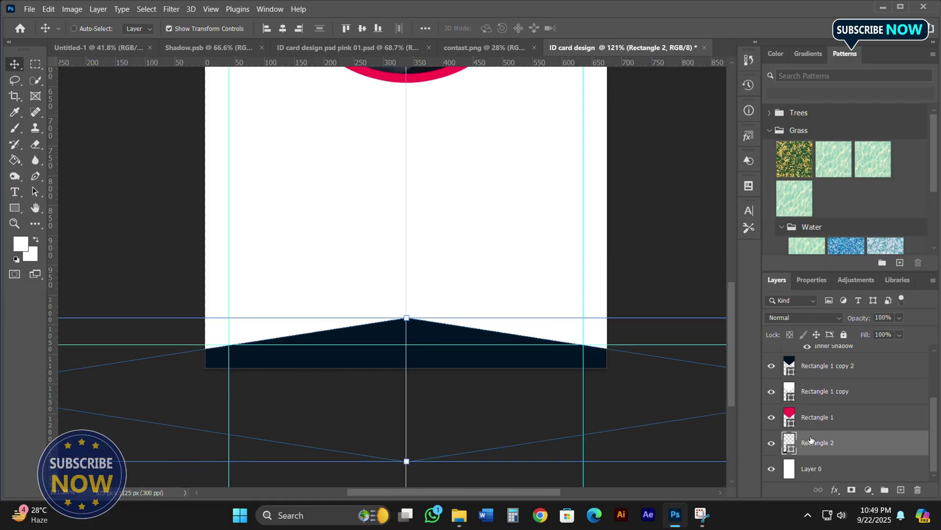
pyautogui.hotkey('ctrl', 'j')
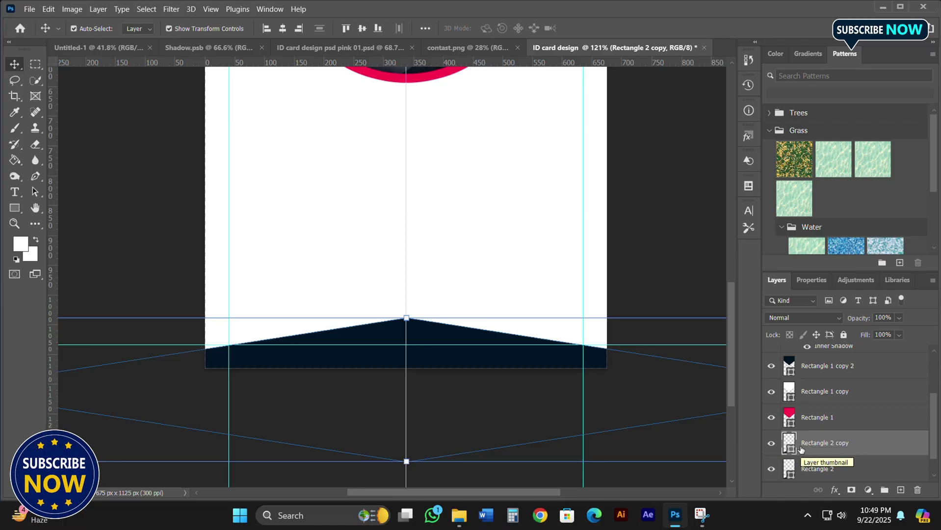
pyautogui.doubleClick(790, 451)
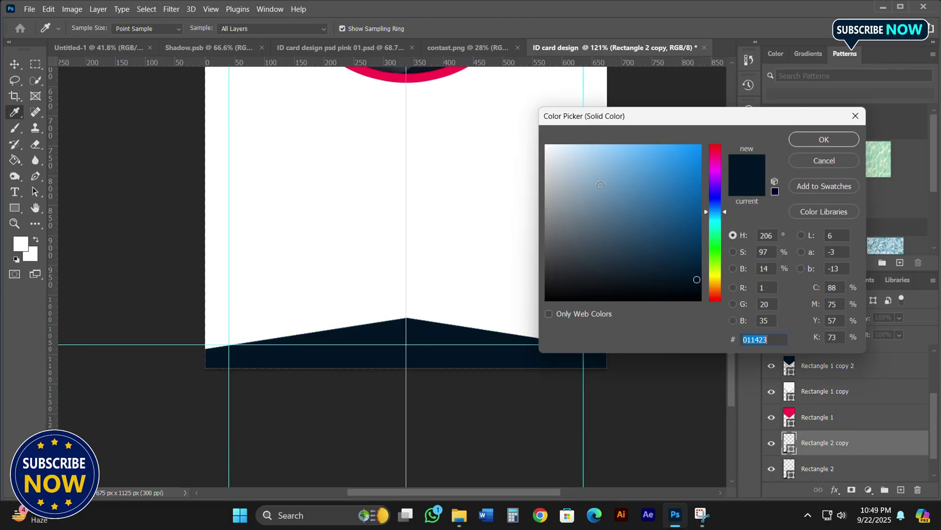
pyautogui.click(444, 69)
pyautogui.click(824, 139)
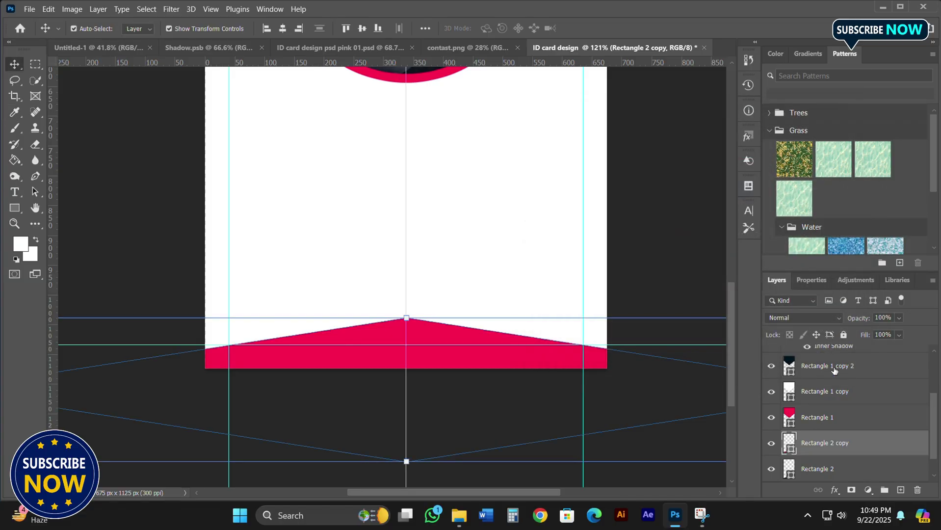
pyautogui.scroll(-1, 835, 418)
pyautogui.moveTo(829, 420); pyautogui.dragTo(829, 412)
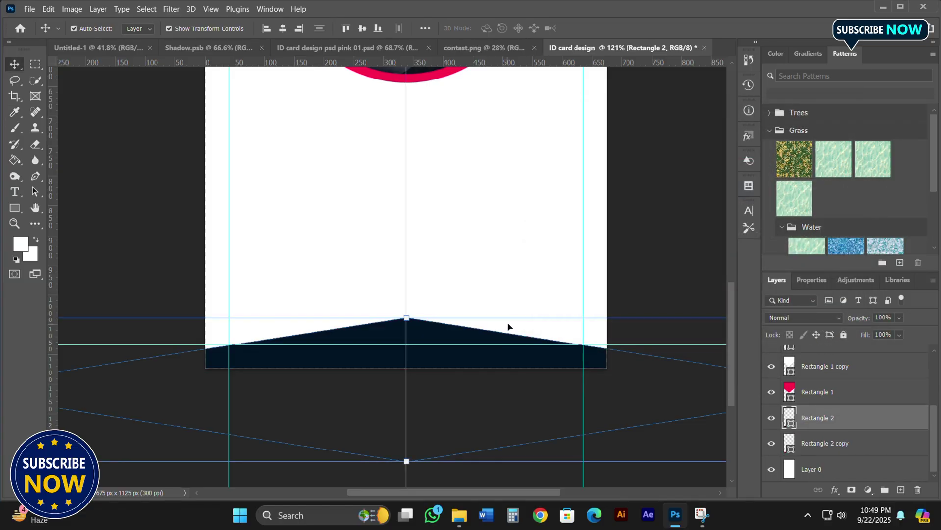
pyautogui.click(805, 445)
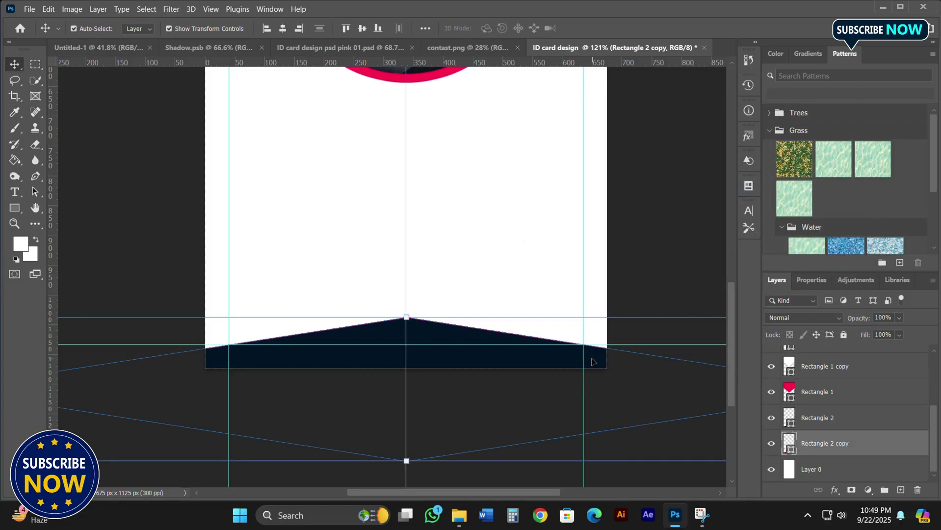
pyautogui.press('Up')
pyautogui.press('Up')
pyautogui.press('Up')
pyautogui.press('Up')
pyautogui.press('Up')
pyautogui.press('Up')
pyautogui.press('Up')
pyautogui.press('Up')
pyautogui.press('Up')
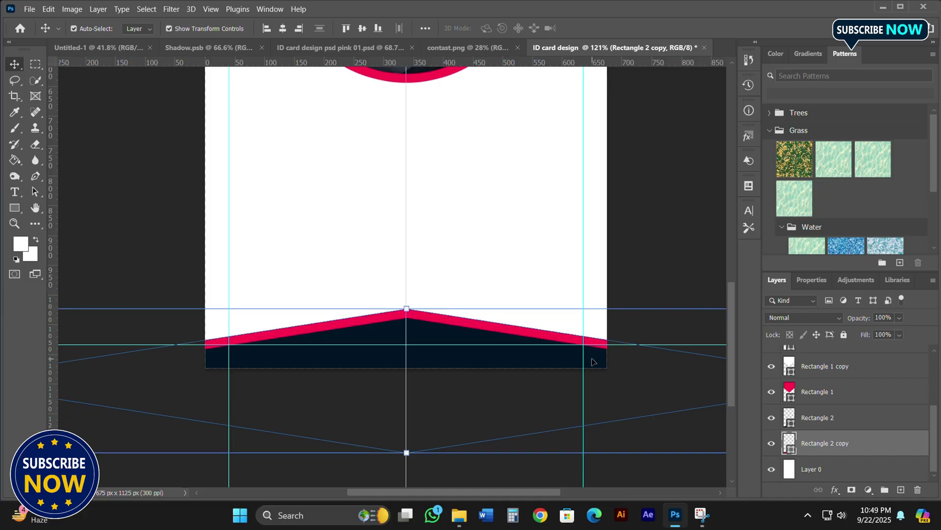
pyautogui.click(637, 266)
# Nudge the photo circle and top shapes upward and centre them horizontally on the card.
pyautogui.scroll(2, 452, 314)
pyautogui.scroll(1, 451, 311)
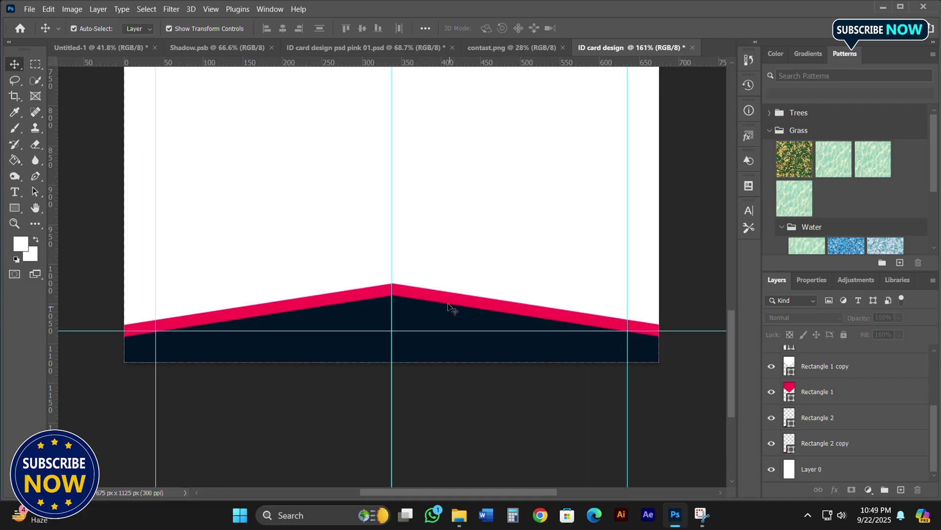
pyautogui.scroll(1, 452, 346)
pyautogui.scroll(-1, 449, 346)
pyautogui.click(447, 355)
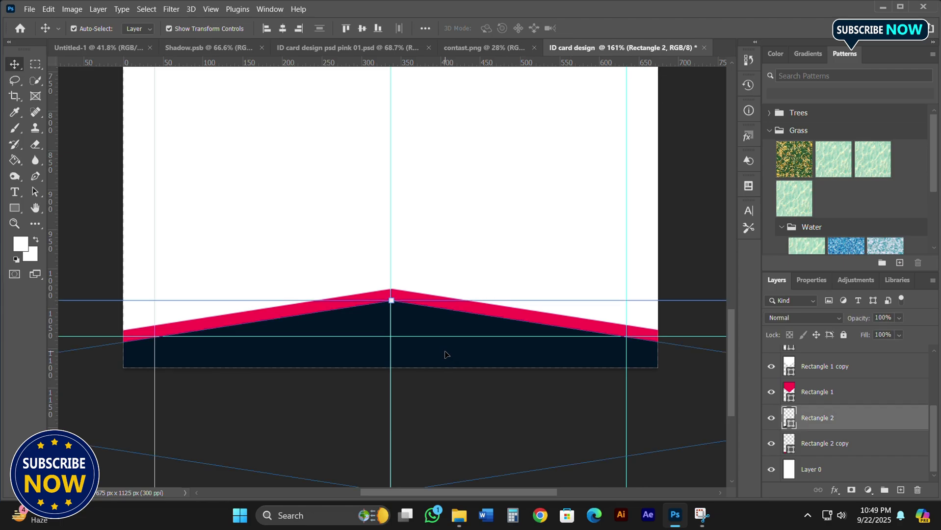
pyautogui.scroll(2, 422, 431)
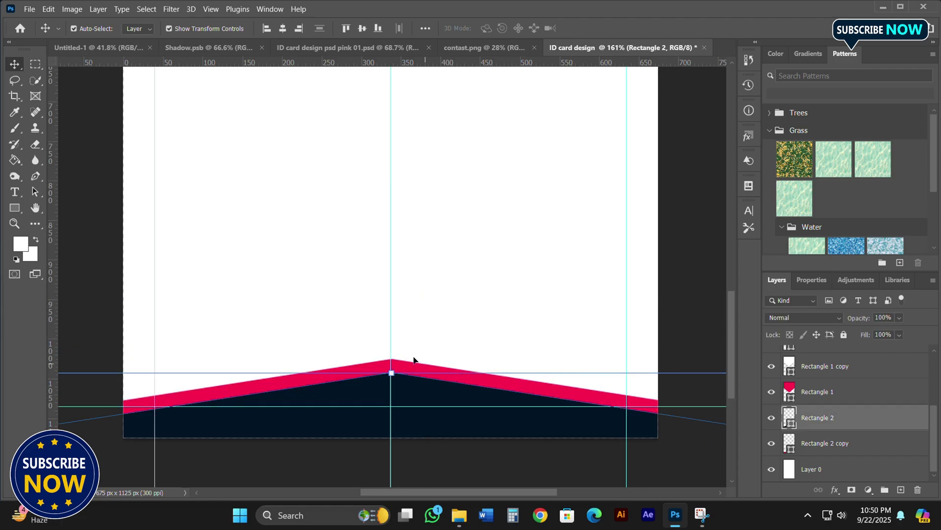
pyautogui.scroll(-1, 417, 358)
pyautogui.scroll(-2, 372, 363)
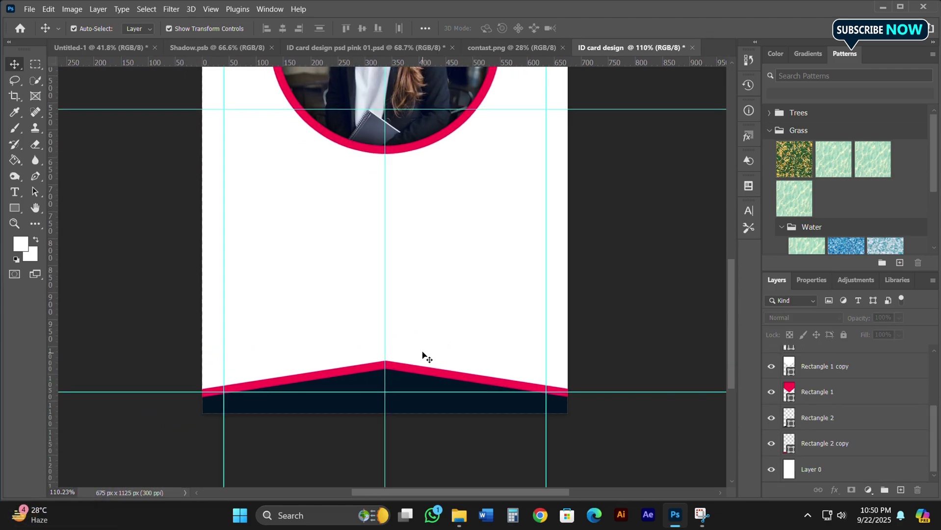
pyautogui.scroll(2, 423, 354)
pyautogui.scroll(2, 423, 352)
pyautogui.scroll(-1, 422, 354)
pyautogui.scroll(-1, 425, 354)
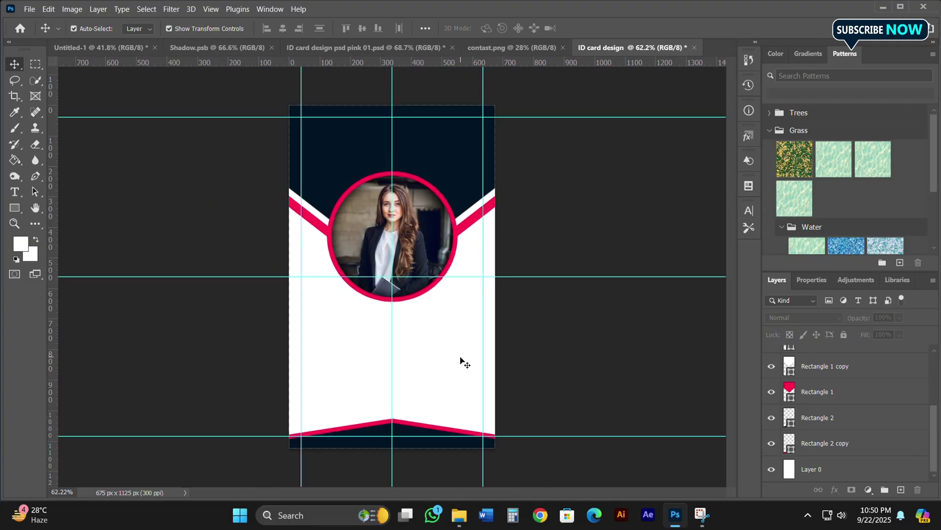
pyautogui.moveTo(262, 94); pyautogui.dragTo(516, 274)
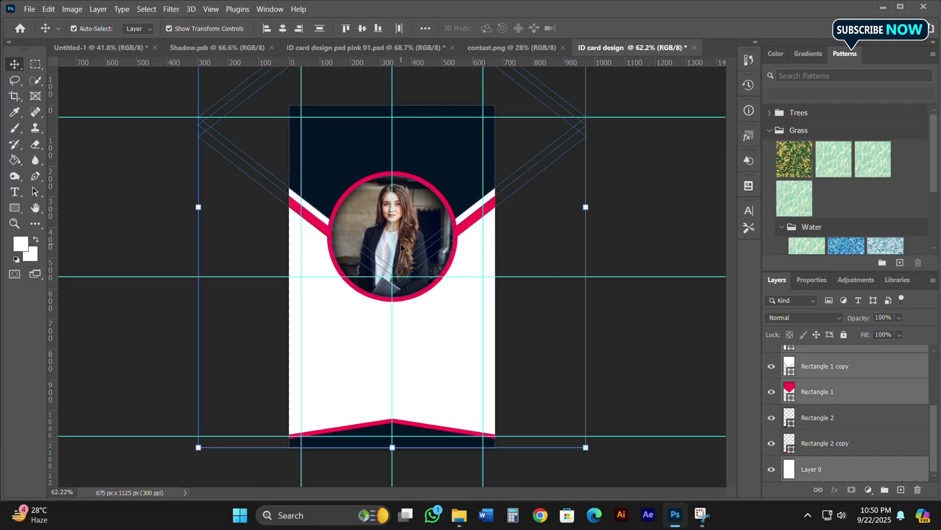
pyautogui.press('Up')
pyautogui.press('Up')
pyautogui.press('Up')
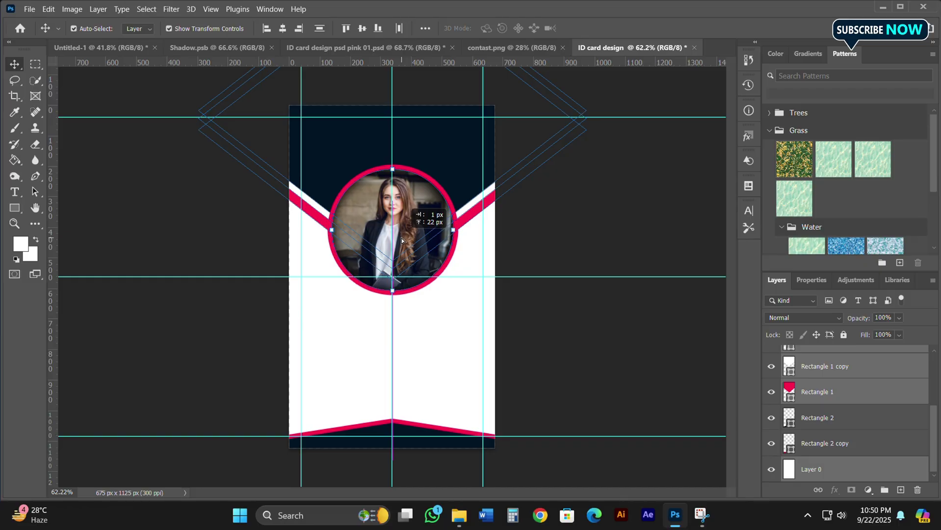
pyautogui.click(664, 203)
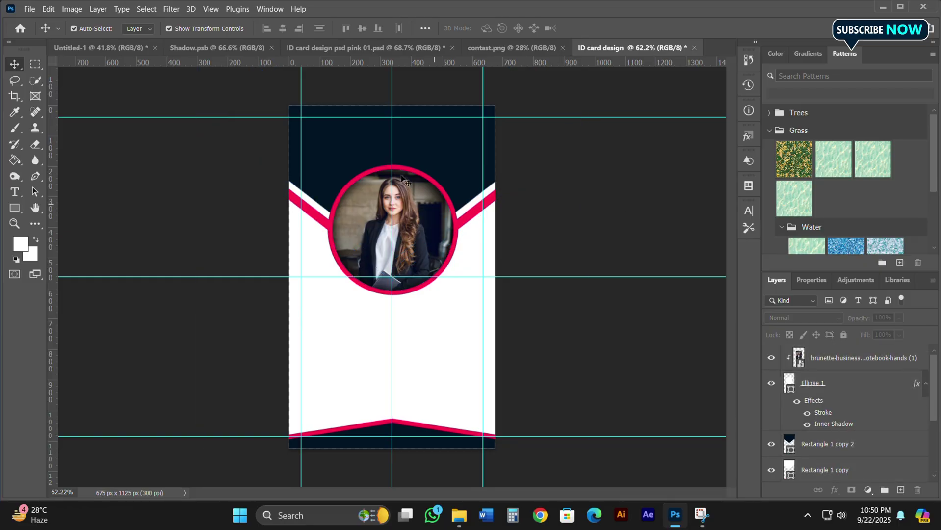
pyautogui.moveTo(255, 100); pyautogui.dragTo(483, 269)
pyautogui.click(283, 28)
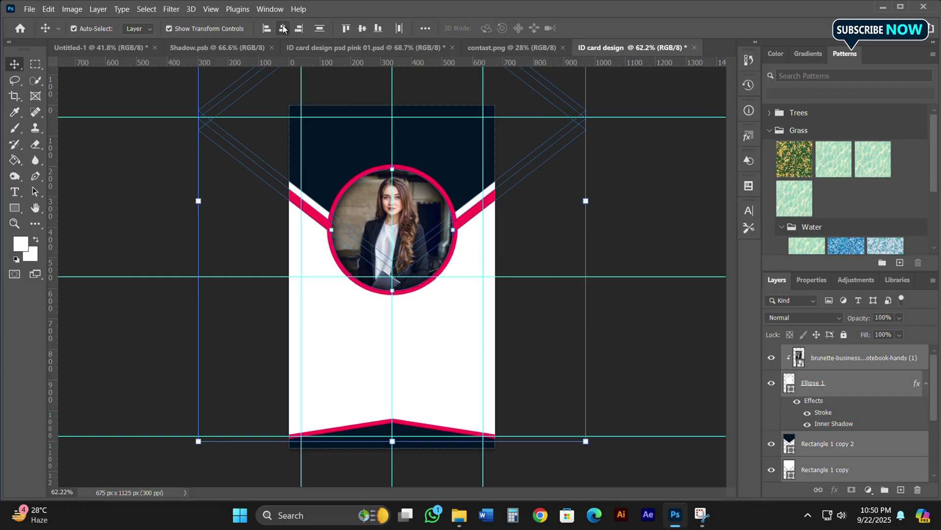
pyautogui.click(149, 221)
# Select the brunette photo layer and add a new empty layer above it.
pyautogui.keyDown('alt'); pyautogui.scroll(1, 454, 217); pyautogui.keyUp('alt')
pyautogui.scroll(-2, 429, 261)
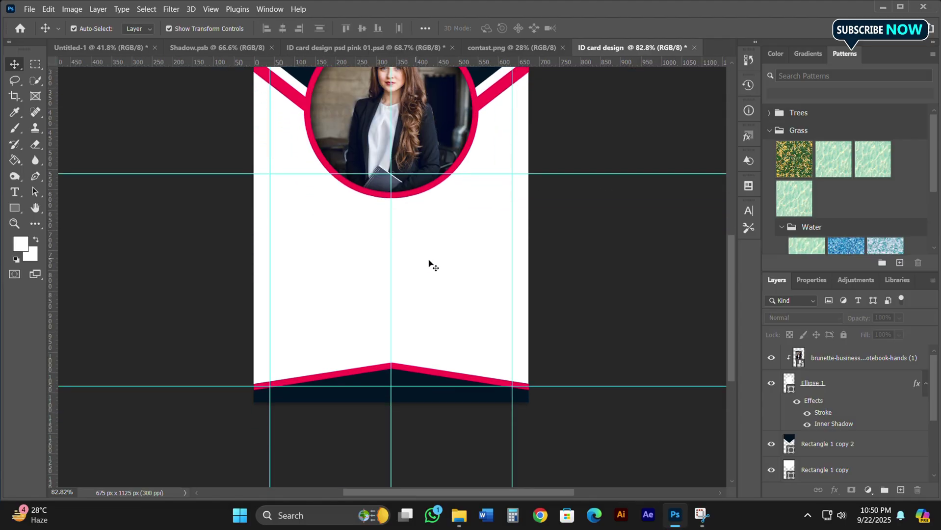
pyautogui.click(429, 261)
pyautogui.click(901, 490)
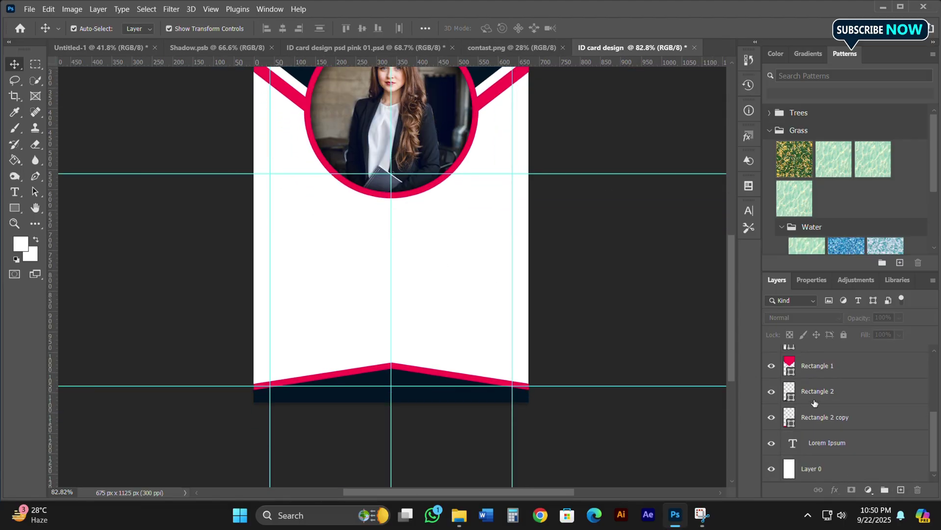
pyautogui.scroll(3, 863, 392)
pyautogui.click(865, 366)
pyautogui.click(901, 489)
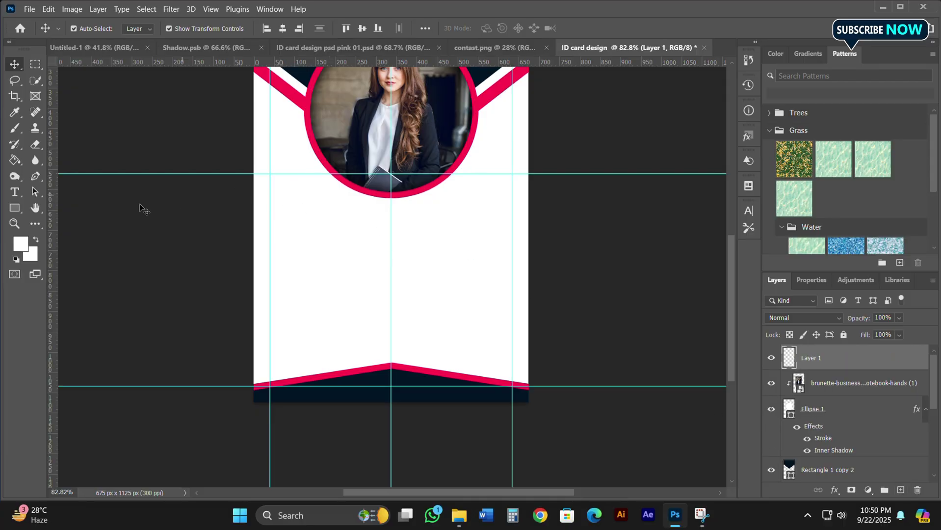
# Add a placeholder text line below the portrait and enlarge it about four times.
pyautogui.click(11, 193)
pyautogui.click(340, 216)
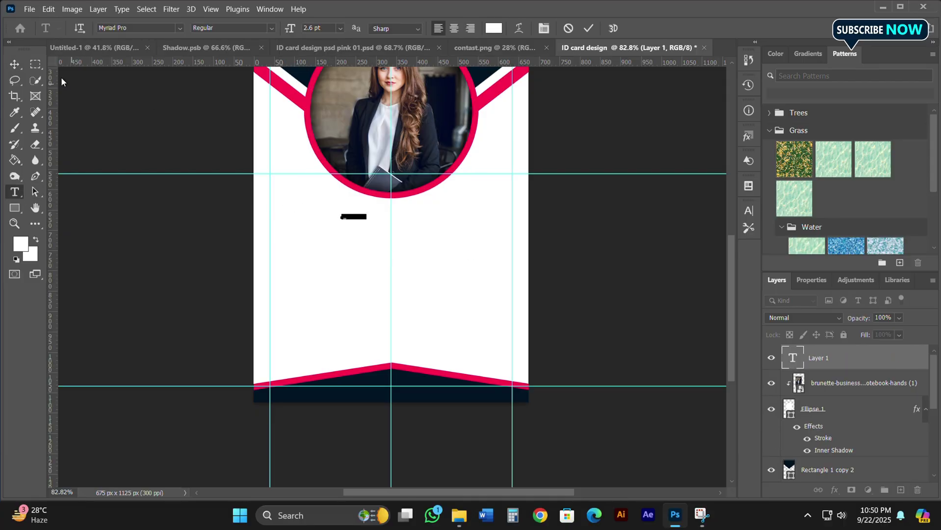
pyautogui.click(13, 68)
pyautogui.moveTo(368, 219); pyautogui.dragTo(437, 232)
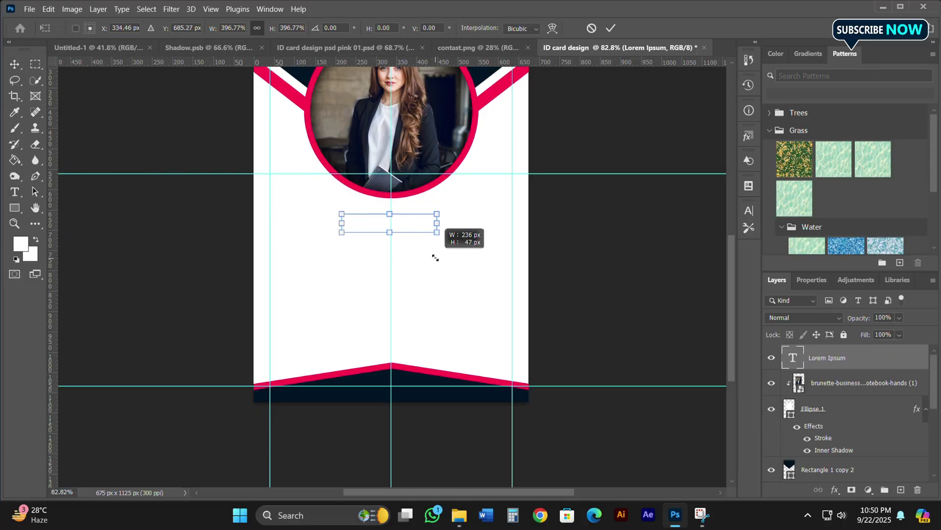
pyautogui.click(749, 211)
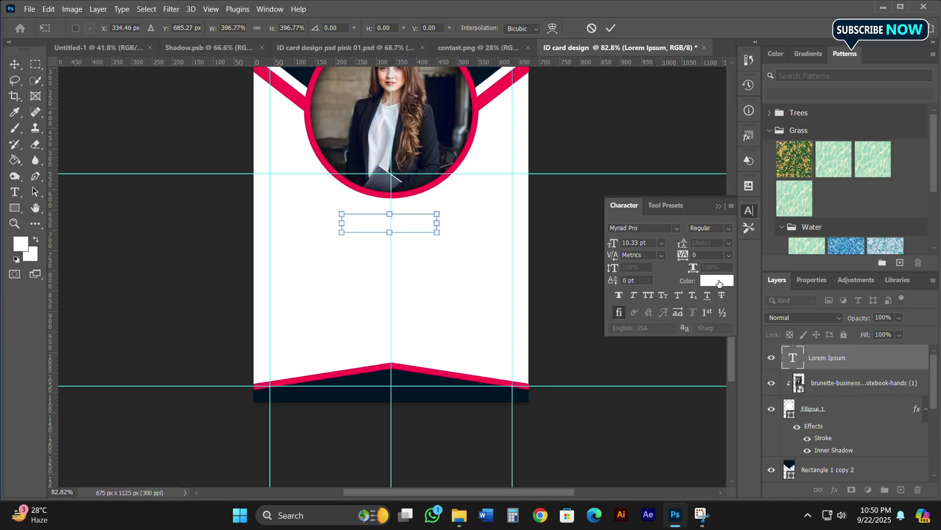
pyautogui.click(611, 28)
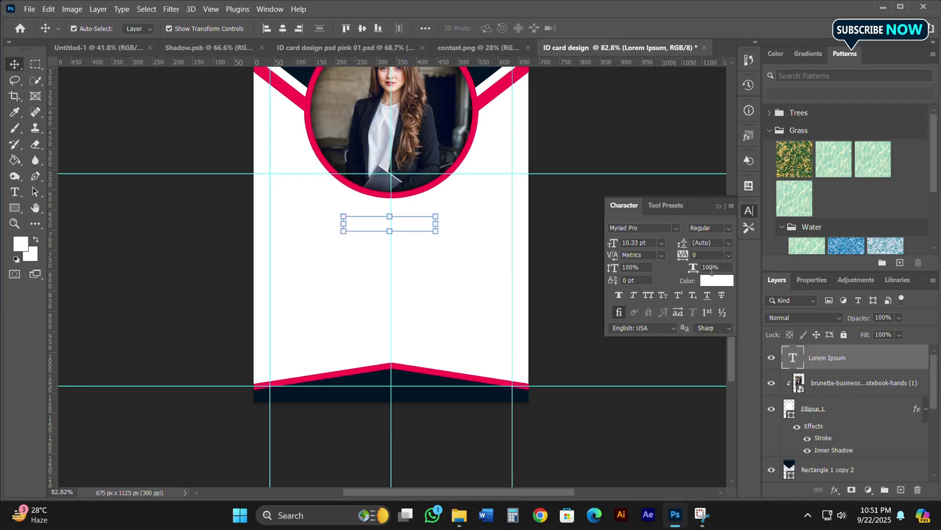
# Colour the text the card's pink (ff004e) and replace the placeholder with the name.
pyautogui.click(714, 280)
pyautogui.click(511, 90)
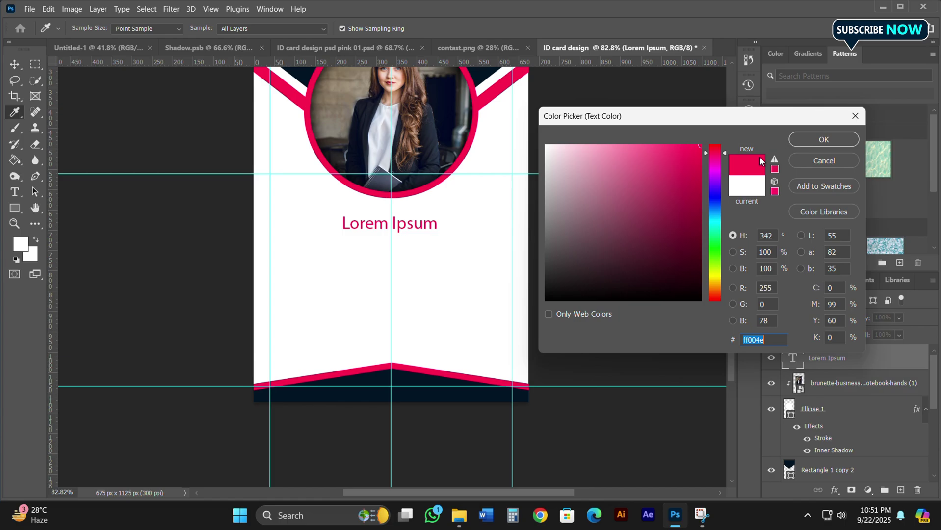
pyautogui.click(818, 142)
pyautogui.doubleClick(422, 225)
pyautogui.press('BackSpace')
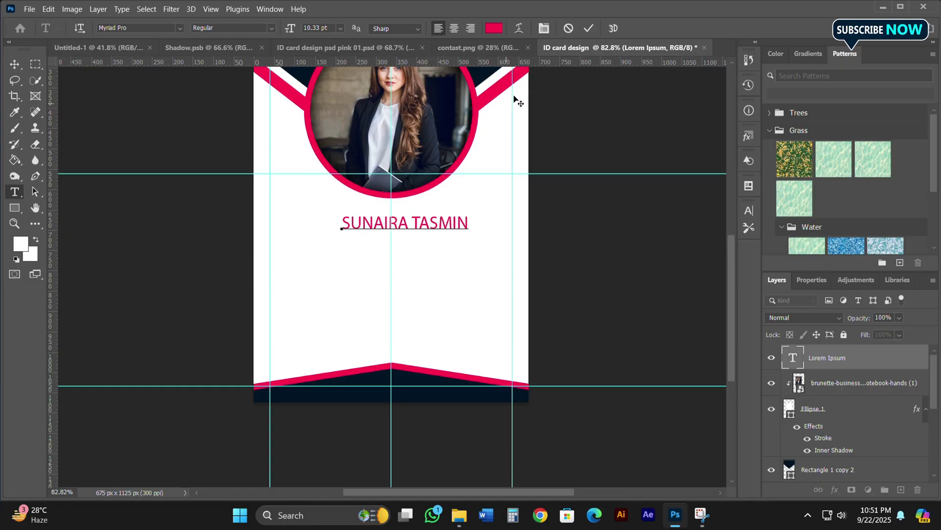
pyautogui.click(589, 29)
# Duplicate the name below itself and make the original a bold 12 pt heading, centred horizontally.
pyautogui.press('v')
pyautogui.scroll(3, 432, 226)
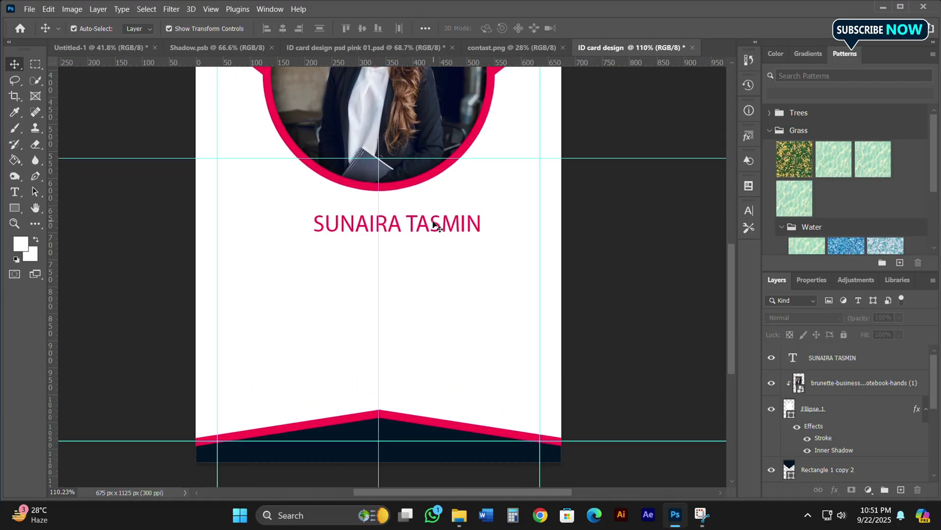
pyautogui.moveTo(435, 230); pyautogui.dragTo(435, 267)
pyautogui.click(748, 211)
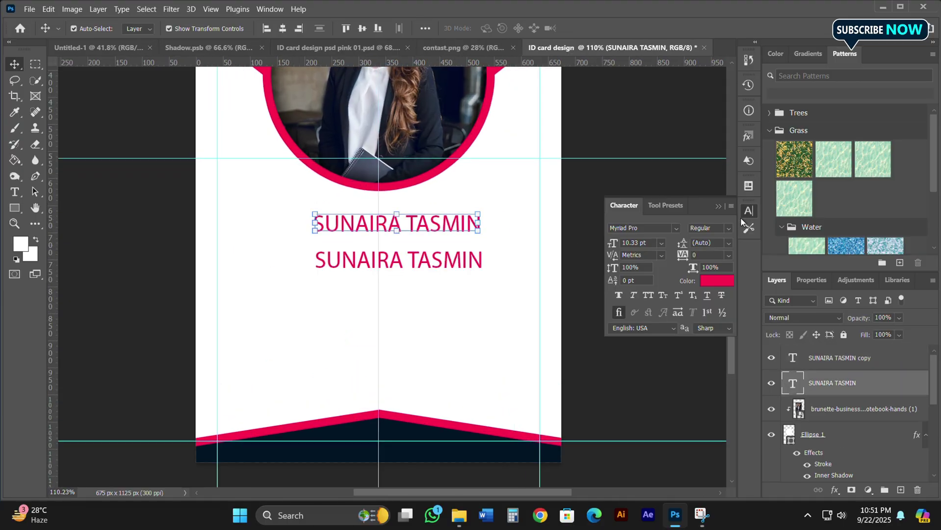
pyautogui.click(676, 228)
pyautogui.click(785, 265)
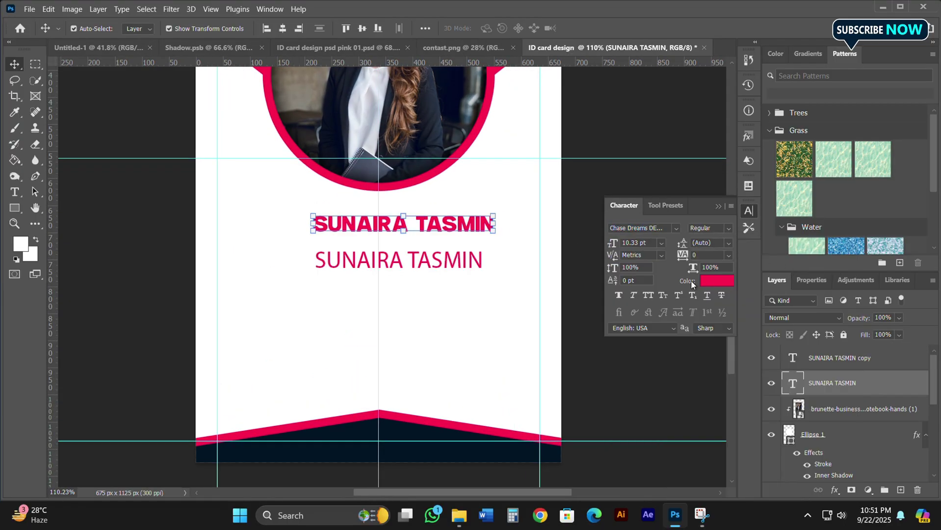
pyautogui.click(661, 243)
pyautogui.click(638, 317)
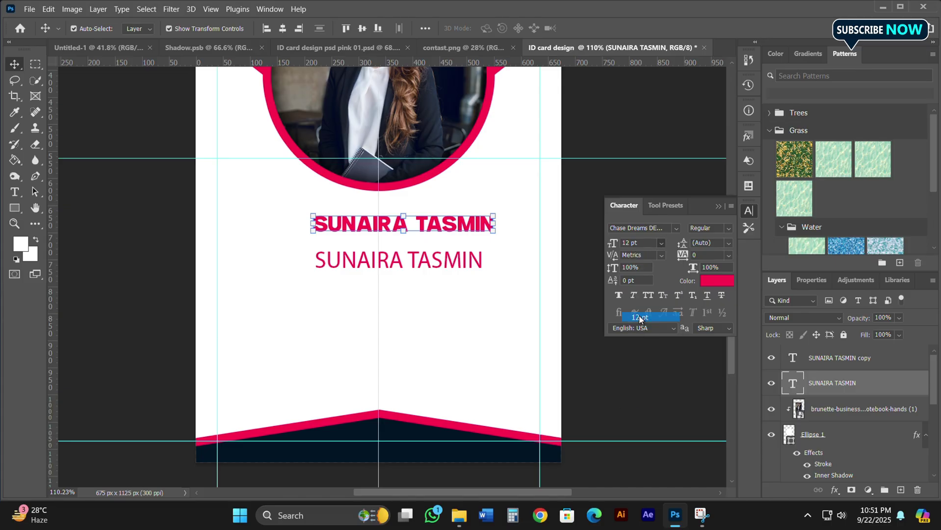
pyautogui.click(718, 208)
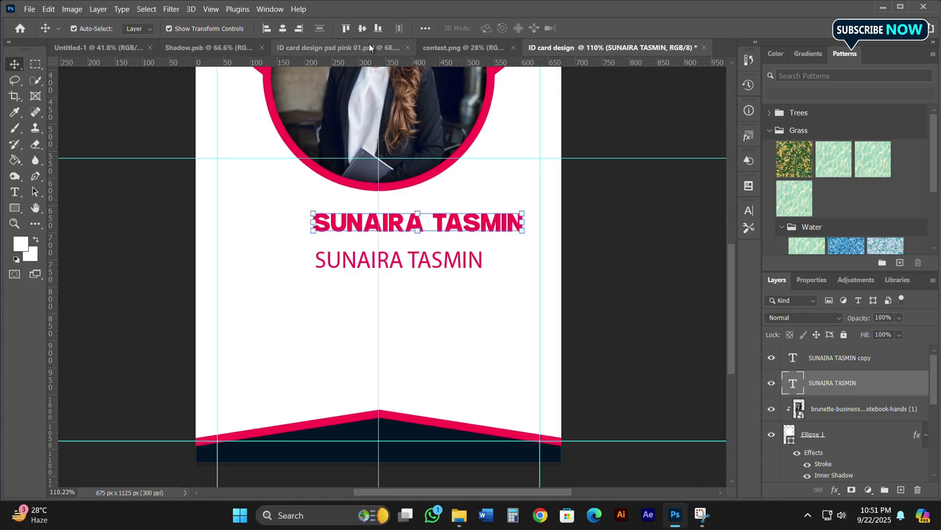
pyautogui.click(282, 28)
pyautogui.click(604, 263)
# Raise the bold name slightly, retype the copy as GRAPHIC DESIGNER, and shrink it.
pyautogui.scroll(2, 421, 228)
pyautogui.moveTo(419, 224); pyautogui.dragTo(418, 216)
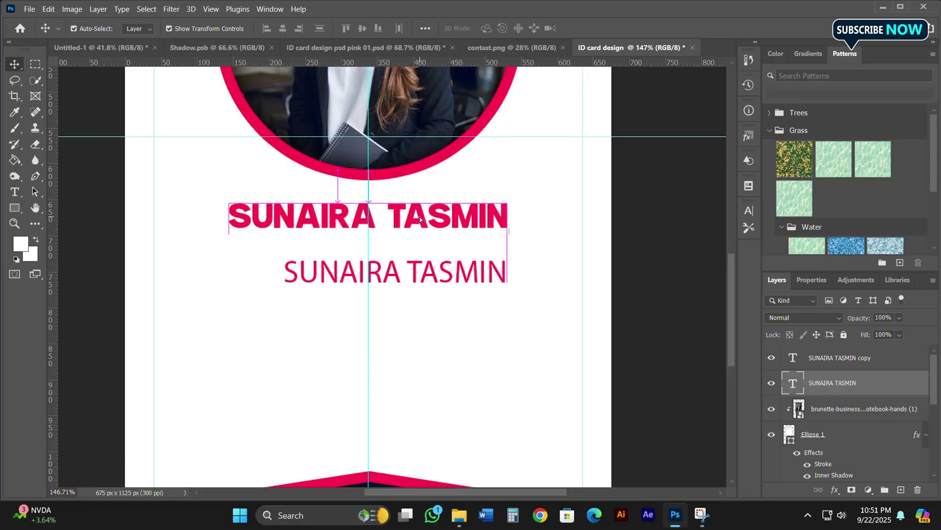
pyautogui.click(461, 310)
pyautogui.scroll(-1, 459, 307)
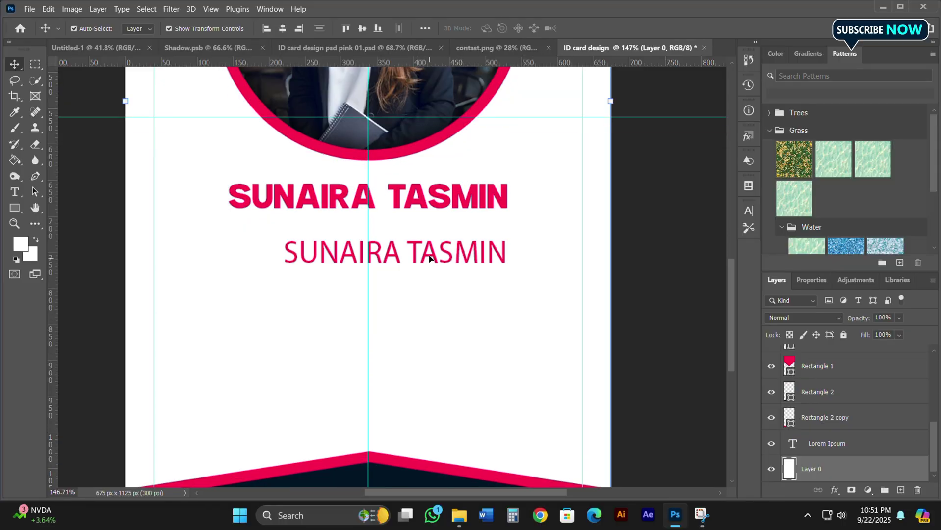
pyautogui.moveTo(427, 270); pyautogui.dragTo(401, 242)
pyautogui.doubleClick(402, 242)
pyautogui.press('BackSpace')
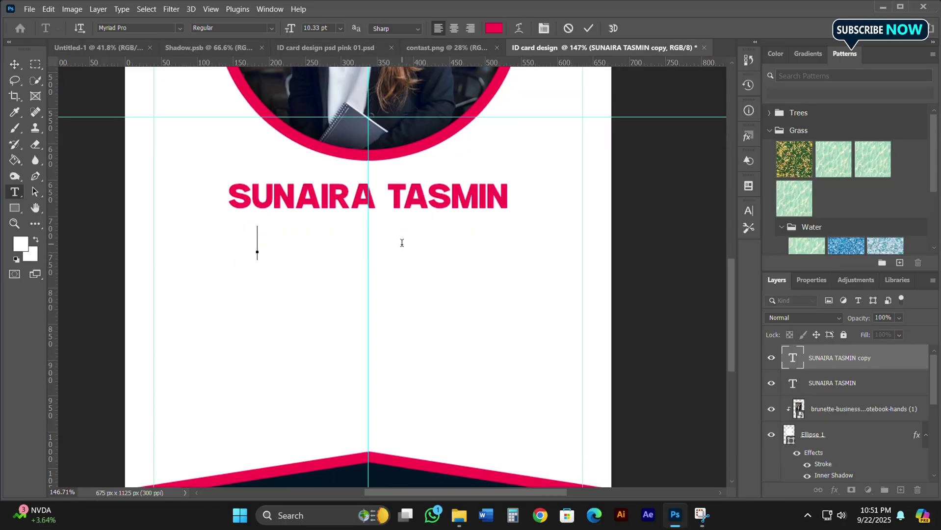
pyautogui.click(285, 242)
pyautogui.write('GRAPHIC DE')
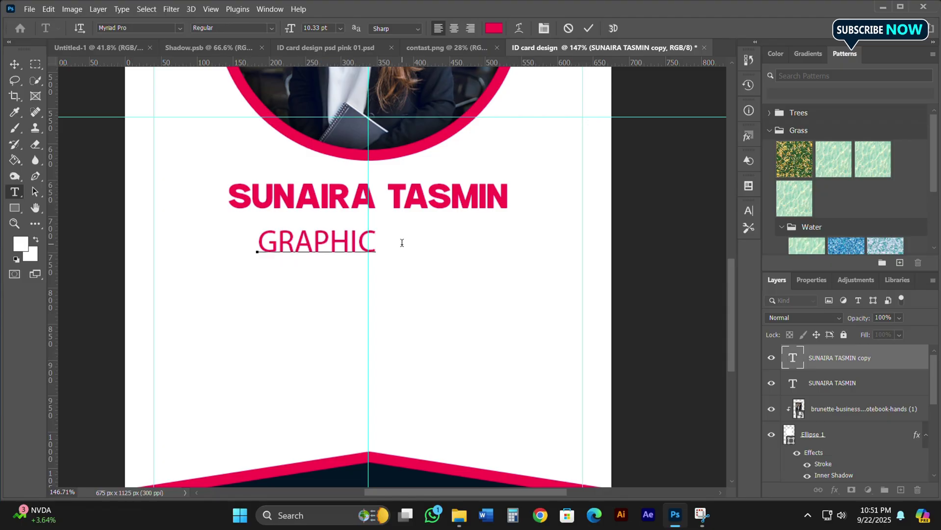
pyautogui.write('SIGNER')
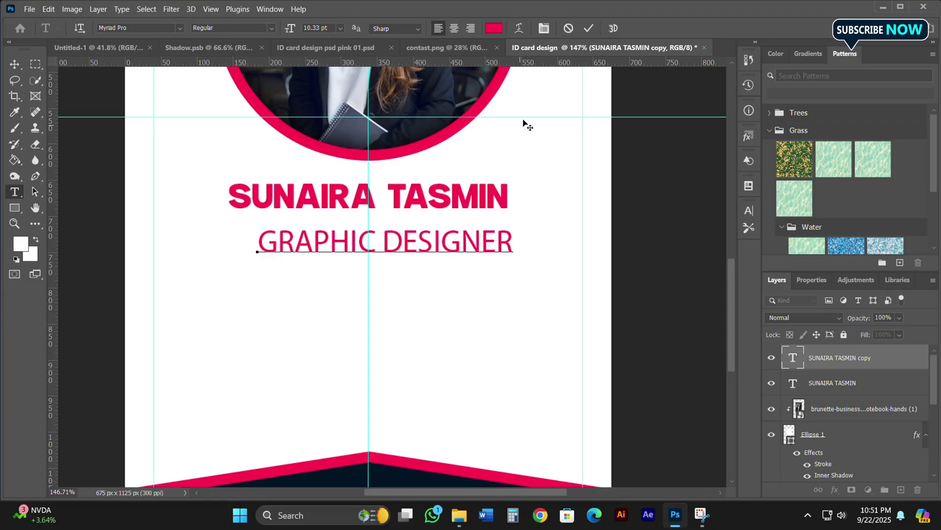
pyautogui.click(591, 32)
pyautogui.hotkey('ctrl', 't')
pyautogui.moveTo(513, 254)
pyautogui.mouseDown()
pyautogui.moveTo(461, 253)
pyautogui.moveTo(415, 269)
pyautogui.mouseUp()
# Draw a dark navy rounded rectangle bar just below the name.
pyautogui.click(611, 28)
pyautogui.rightClick(25, 203)
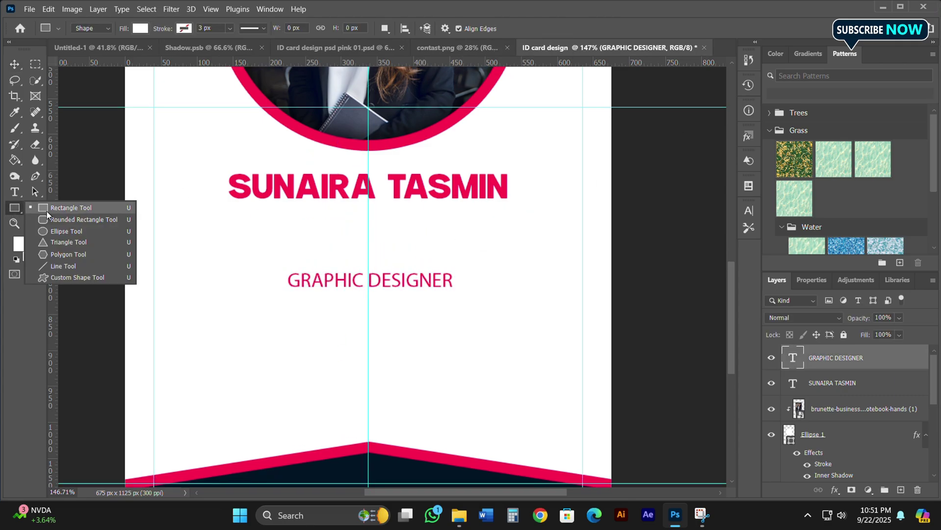
pyautogui.click(64, 220)
pyautogui.moveTo(257, 205); pyautogui.dragTo(479, 231)
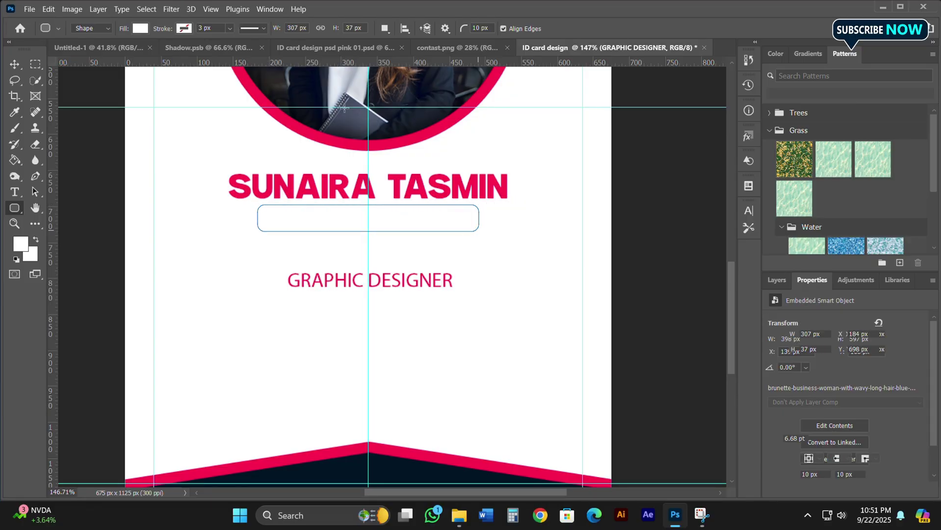
pyautogui.click(140, 28)
pyautogui.click(86, 94)
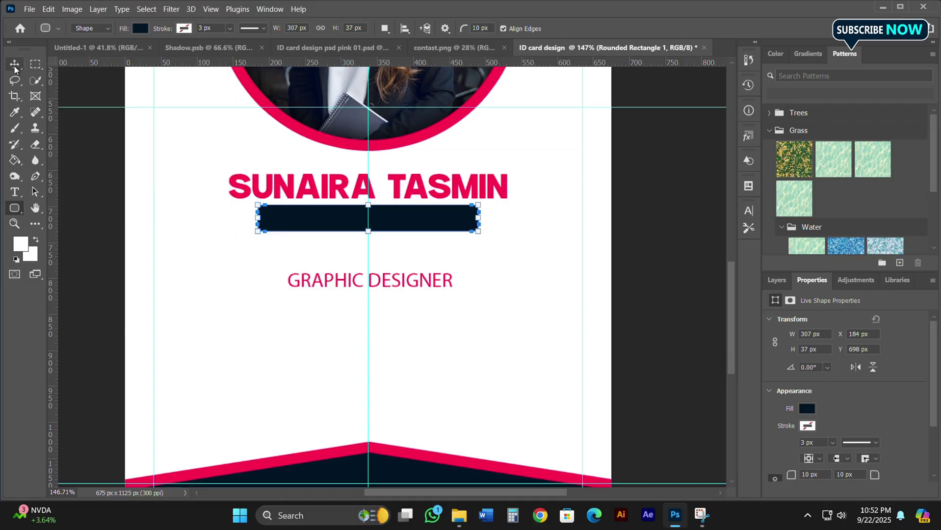
pyautogui.press('v')
pyautogui.click(110, 187)
# Move GRAPHIC DESIGNER onto the navy bar, above it in the layers, and make it white.
pyautogui.scroll(1, 410, 290)
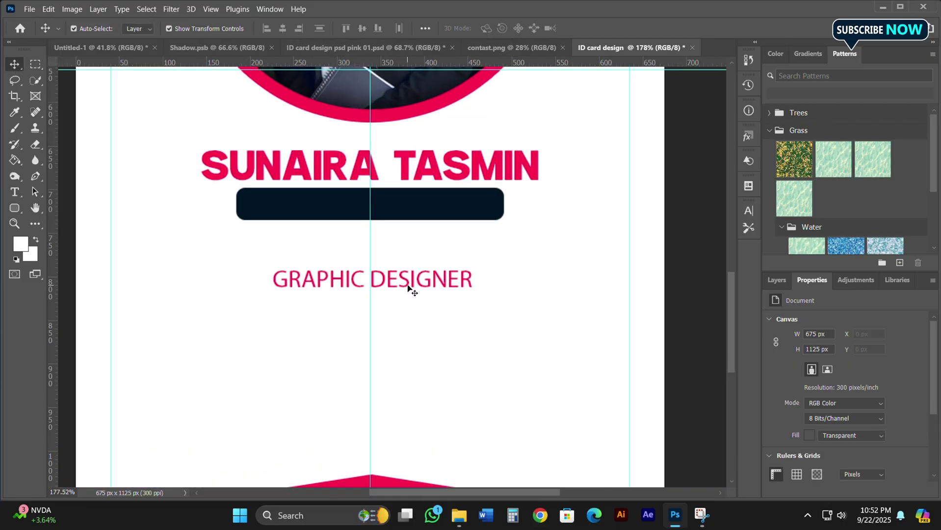
pyautogui.moveTo(411, 288); pyautogui.dragTo(414, 211)
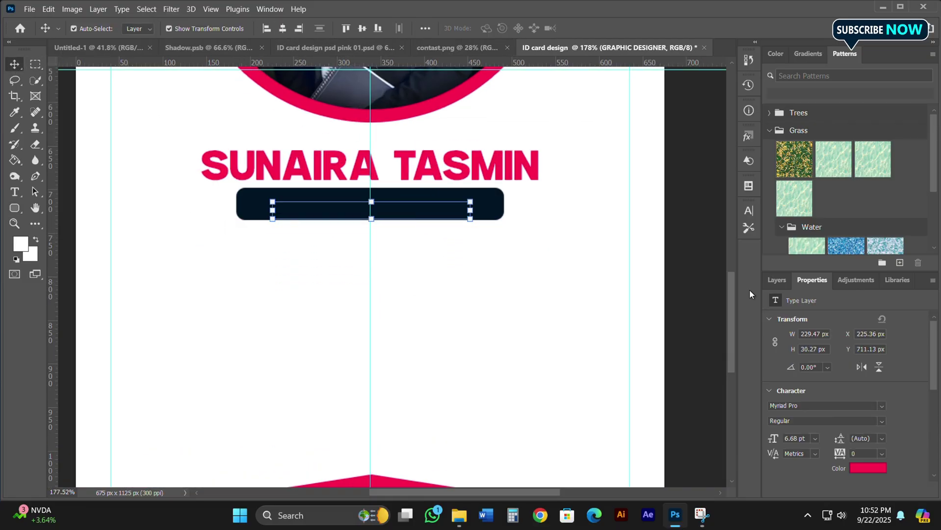
pyautogui.click(777, 280)
pyautogui.moveTo(836, 383); pyautogui.dragTo(845, 358)
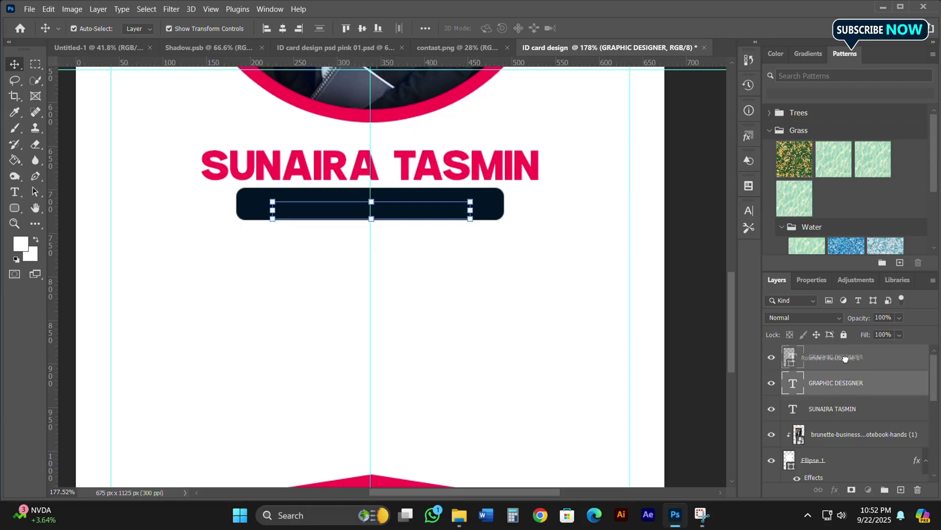
pyautogui.click(749, 211)
pyautogui.click(718, 284)
pyautogui.moveTo(576, 167); pyautogui.dragTo(537, 150)
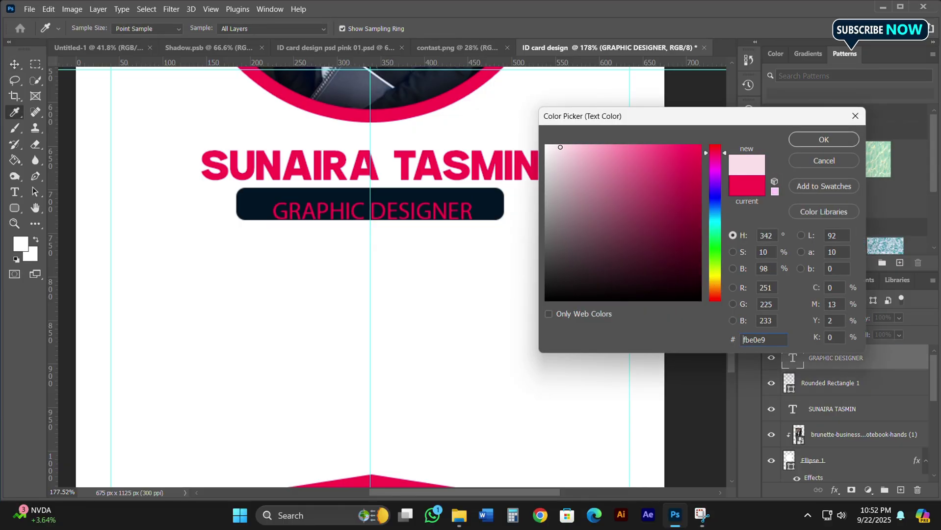
pyautogui.click(815, 139)
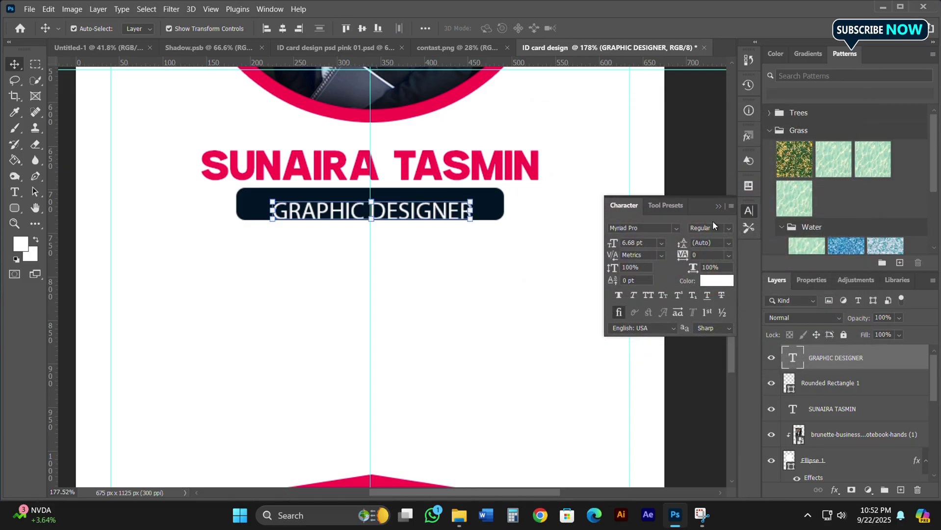
pyautogui.click(748, 210)
pyautogui.hotkey('ctrl', 'Return')
pyautogui.press('v')
# Position GRAPHIC DESIGNER on the bar and widen its letter tracking to 160.
pyautogui.scroll(1, 432, 202)
pyautogui.scroll(1, 432, 203)
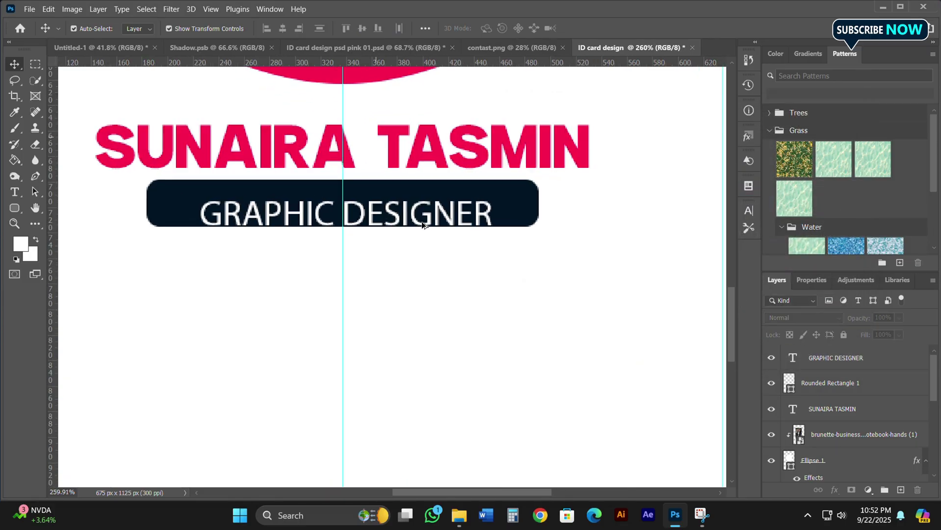
pyautogui.scroll(1, 432, 203)
pyautogui.moveTo(414, 222); pyautogui.dragTo(410, 216)
pyautogui.hotkey('shift', 'Left')
pyautogui.hotkey('shift', 'Left')
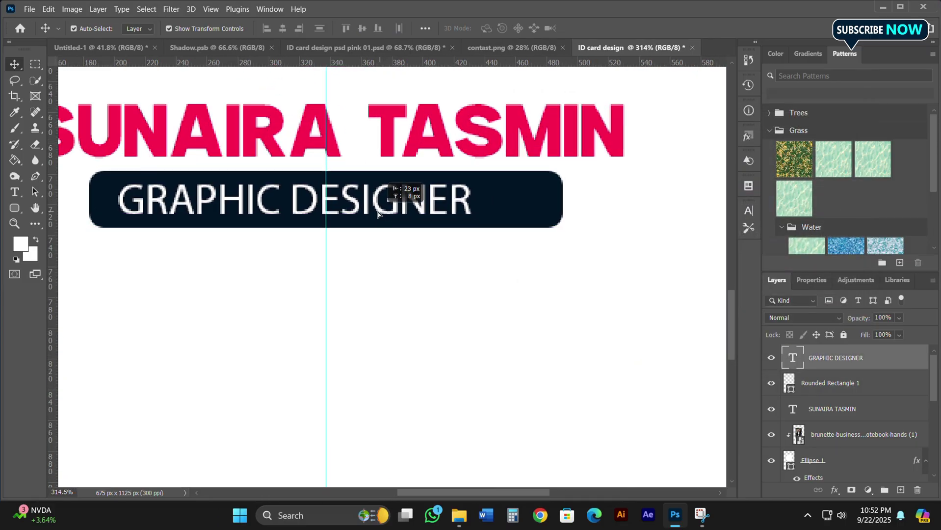
pyautogui.hotkey('shift', 'Left')
pyautogui.click(748, 212)
pyautogui.moveTo(683, 255); pyautogui.dragTo(688, 258)
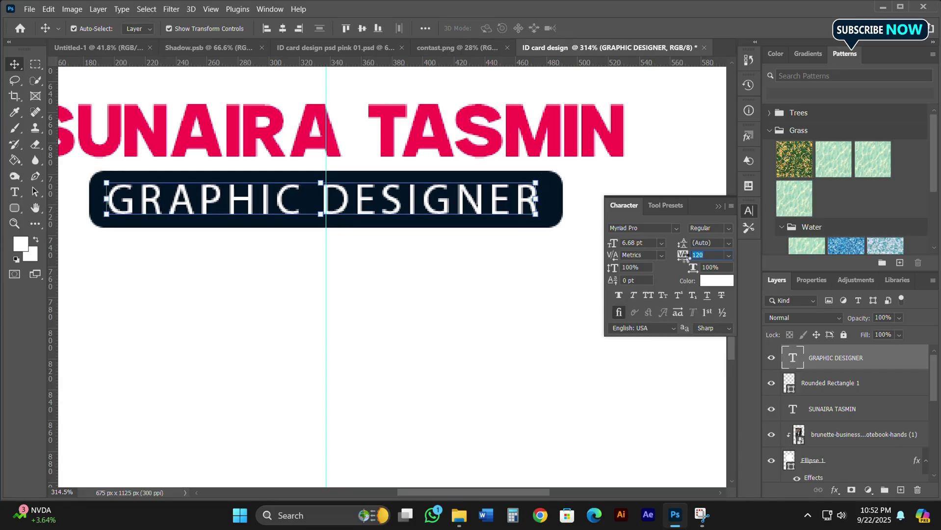
pyautogui.click(719, 207)
pyautogui.click(442, 240)
pyautogui.scroll(-5, 383, 216)
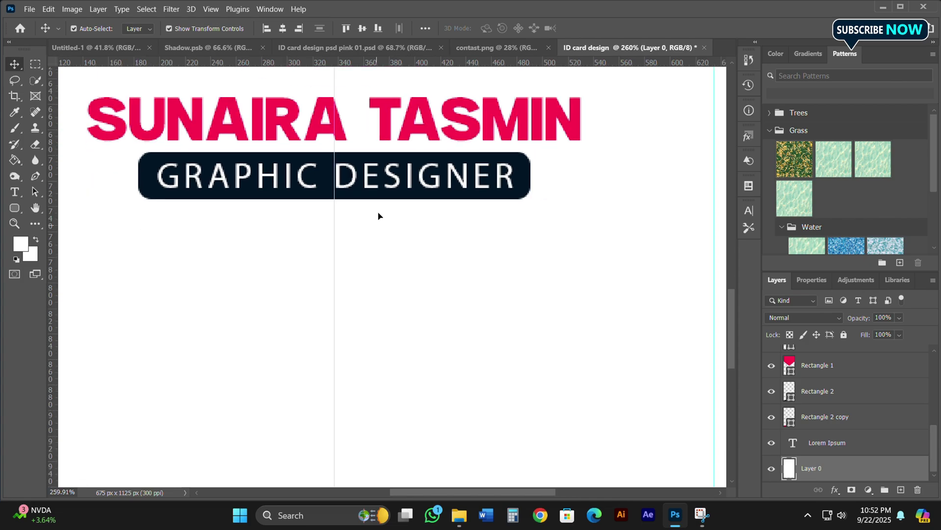
pyautogui.scroll(-3, 389, 218)
pyautogui.scroll(-2, 406, 248)
# Raise the GRAPHIC DESIGNER text about 27 px on the navy label.
pyautogui.click(552, 327)
pyautogui.scroll(2, 442, 295)
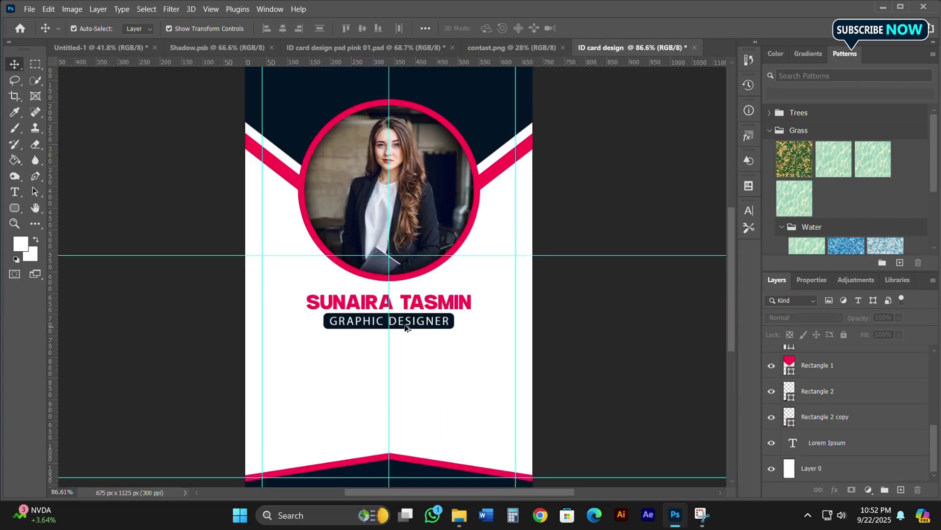
pyautogui.scroll(2, 415, 265)
pyautogui.scroll(2, 415, 265)
pyautogui.scroll(2, 407, 268)
pyautogui.click(395, 250)
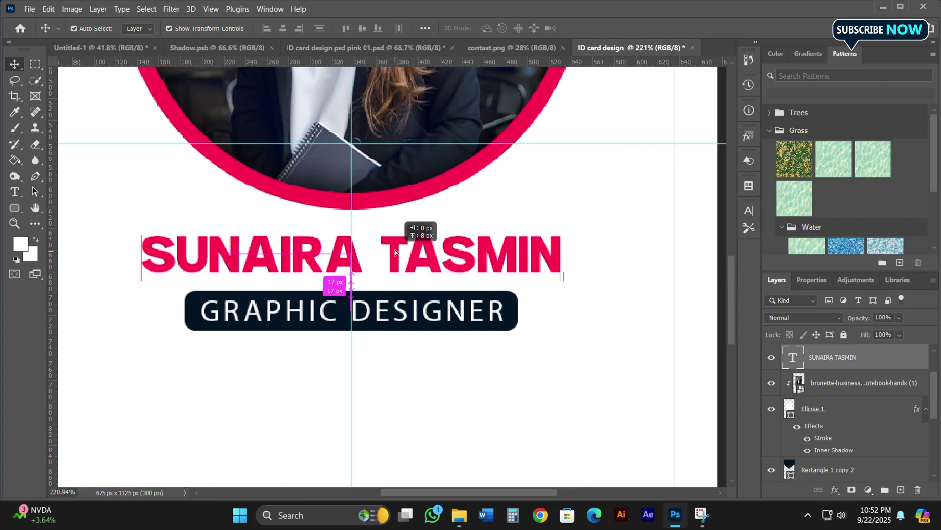
pyautogui.scroll(2, 498, 328)
pyautogui.click(520, 294)
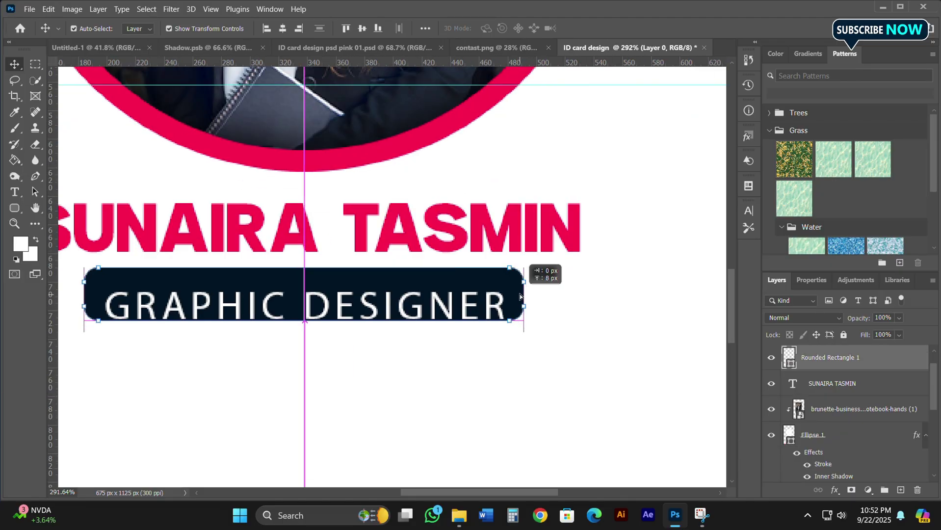
pyautogui.click(529, 364)
pyautogui.moveTo(496, 313); pyautogui.dragTo(497, 299)
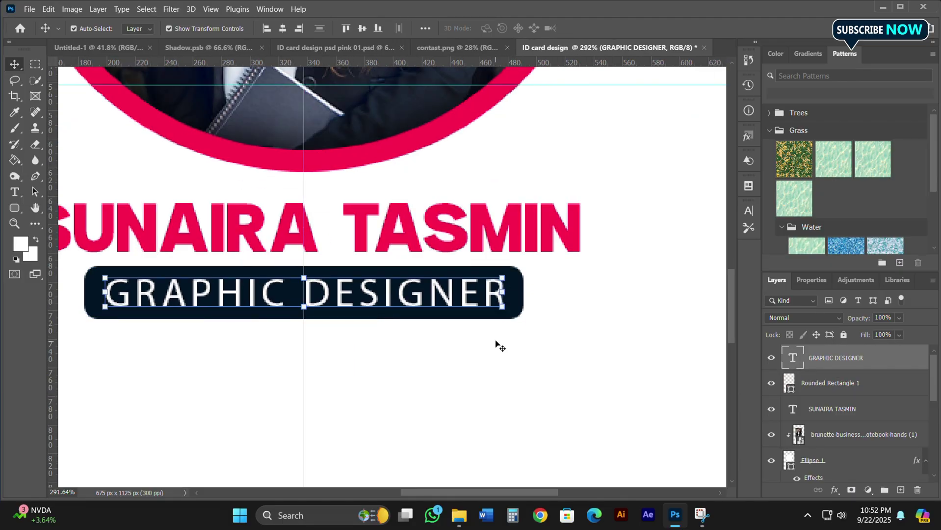
pyautogui.click(398, 337)
pyautogui.scroll(-1, 401, 335)
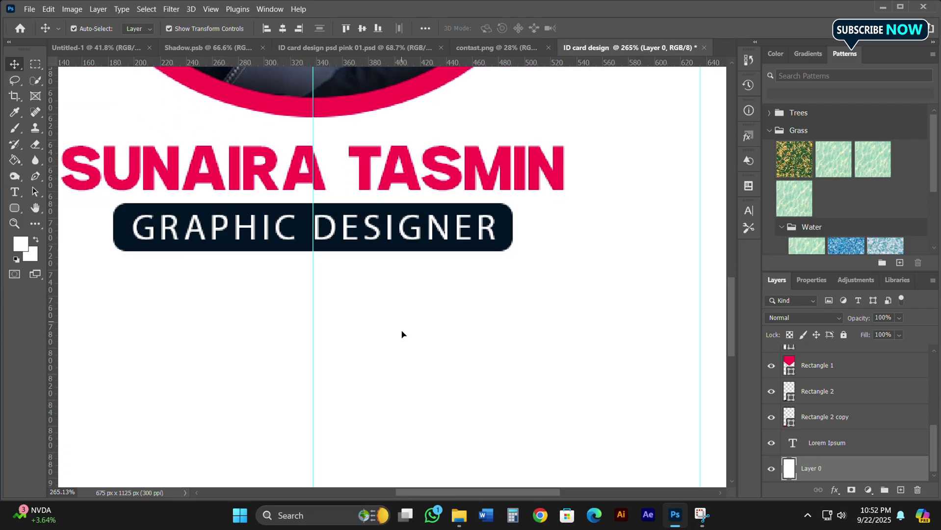
# Place a duplicate of GRAPHIC DESIGNER below the navy label.
pyautogui.moveTo(390, 237); pyautogui.dragTo(393, 311)
pyautogui.doubleClick(392, 306)
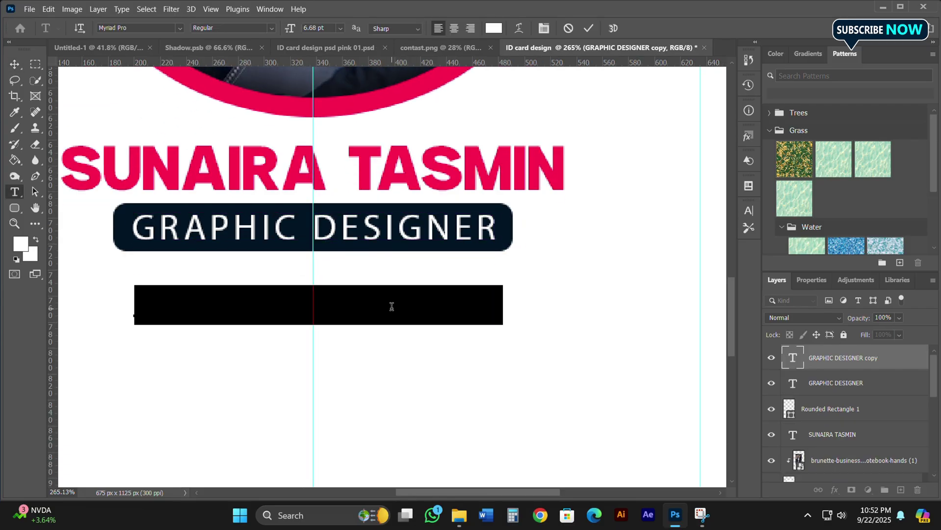
pyautogui.click(589, 29)
pyautogui.press('v')
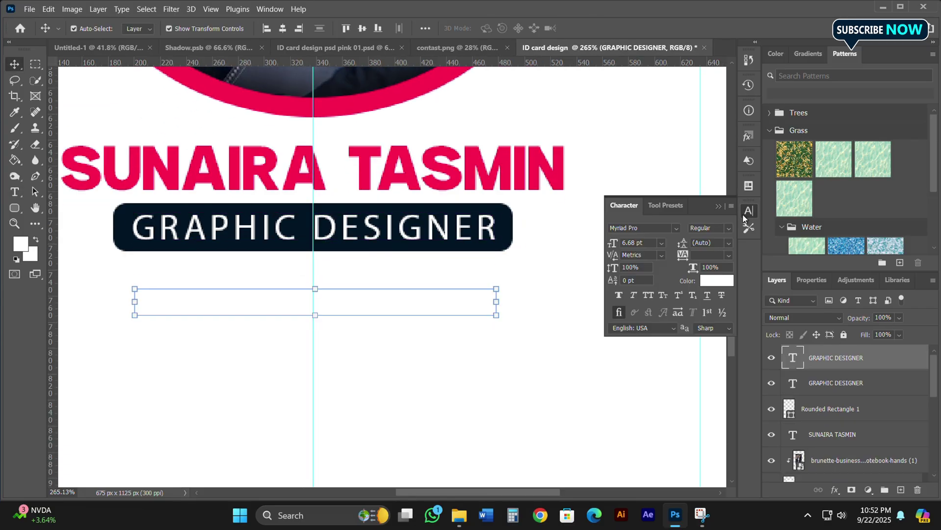
# Set the copy's text colour to 000000 and its tracking to 0.
pyautogui.click(749, 210)
pyautogui.click(714, 281)
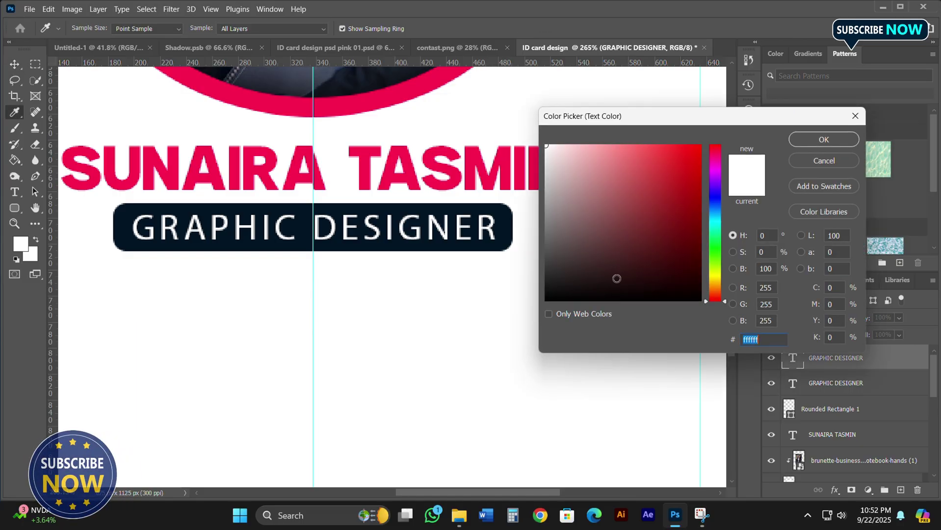
pyautogui.write('000000')
pyautogui.press('Return')
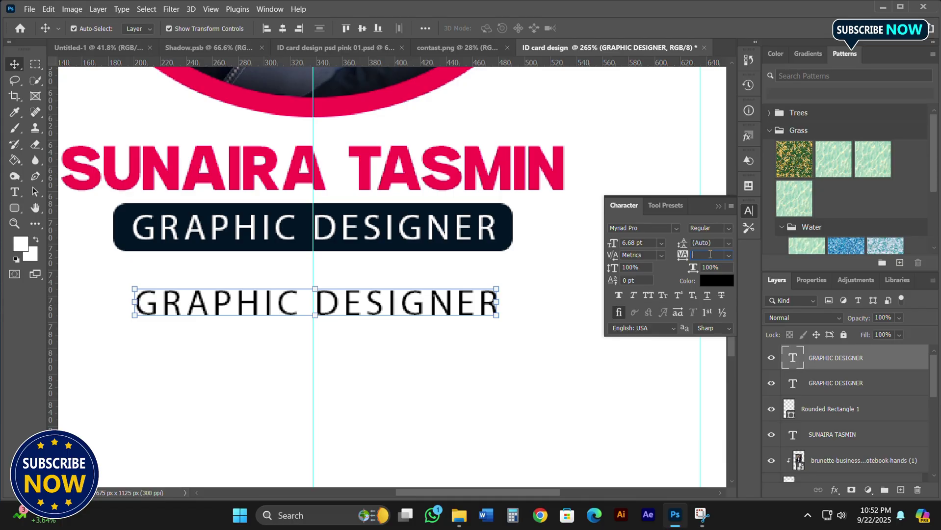
pyautogui.press('Return')
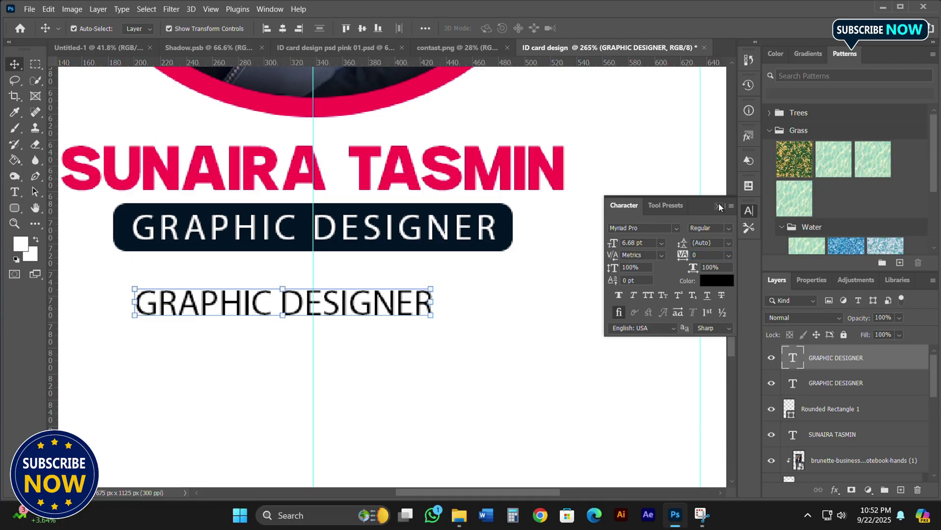
pyautogui.click(718, 206)
pyautogui.scroll(-2, 462, 304)
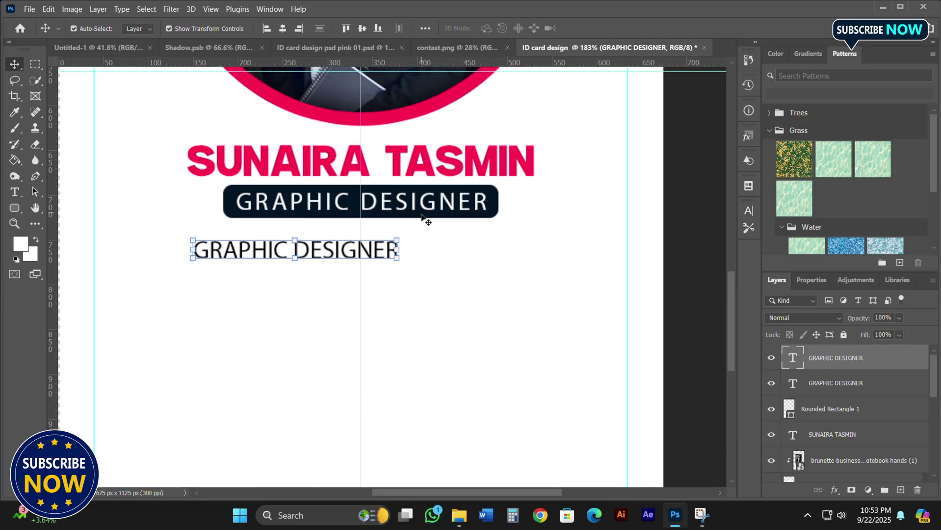
# Retype the duplicated GRAPHIC DESIGNER text as the ID NO label.
pyautogui.scroll(2, 422, 216)
pyautogui.doubleClick(374, 303)
pyautogui.press('BackSpace')
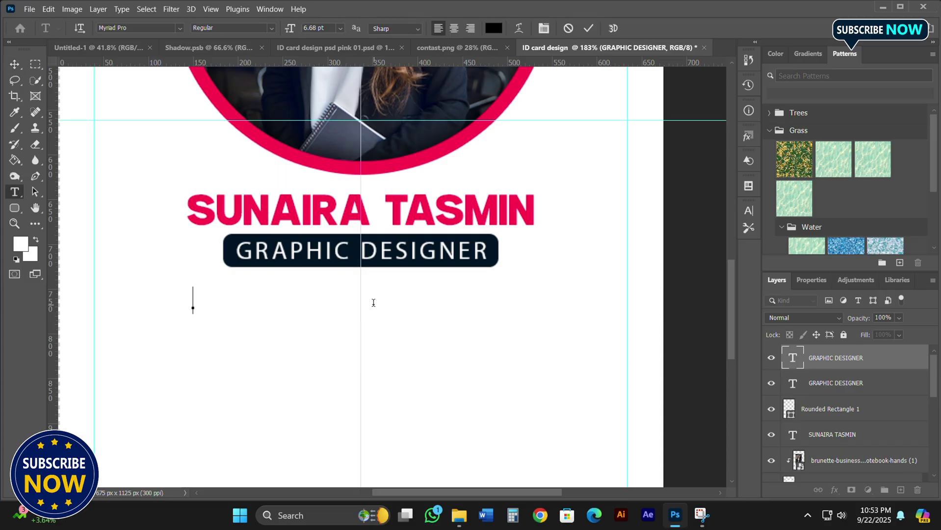
pyautogui.write('IDNO')
pyautogui.scroll(-2, 410, 273)
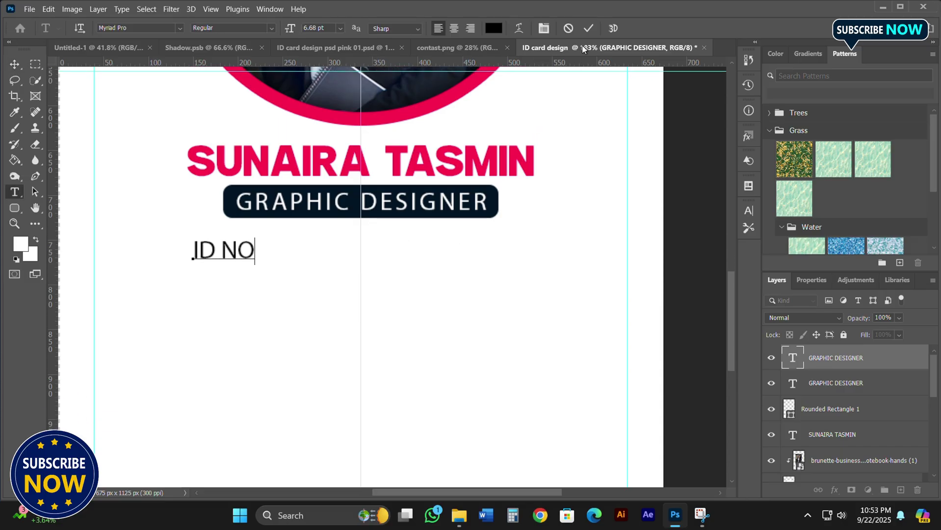
pyautogui.hotkey('ctrl', 'Return')
pyautogui.press('v')
# Duplicate ID NO below itself and relabel the copy BIRTH.
pyautogui.scroll(-2, 230, 216)
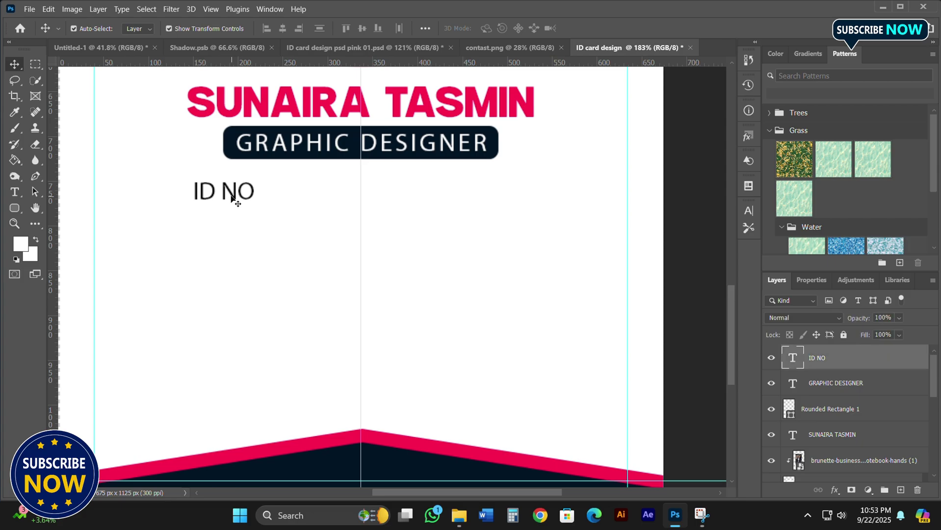
pyautogui.moveTo(233, 203)
pyautogui.mouseDown()
pyautogui.moveTo(218, 201)
pyautogui.moveTo(223, 236)
pyautogui.mouseUp()
pyautogui.click(227, 248)
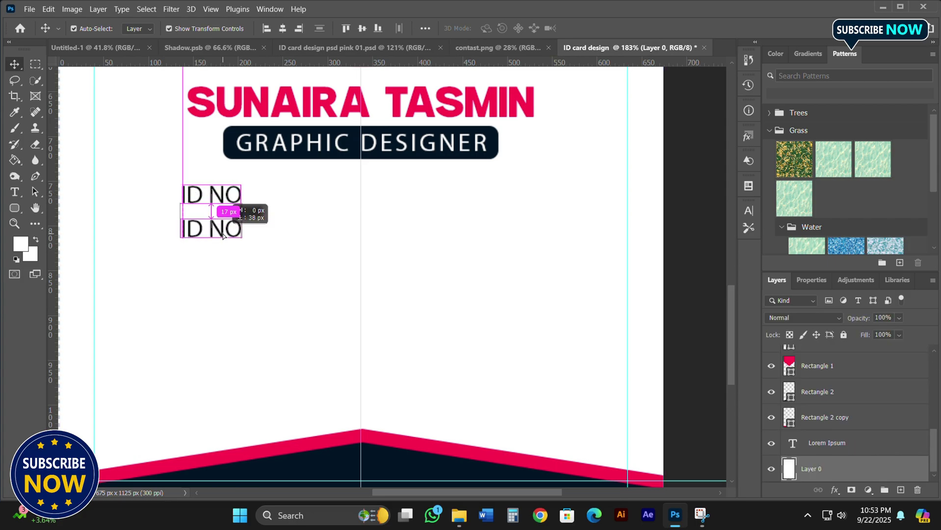
pyautogui.doubleClick(223, 237)
pyautogui.press('BackSpace')
pyautogui.write('BIRTH')
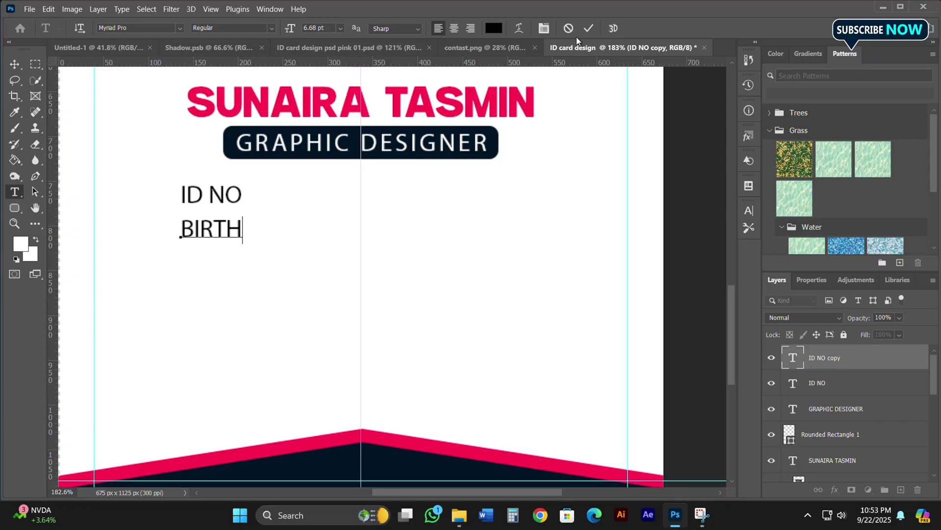
pyautogui.click(588, 28)
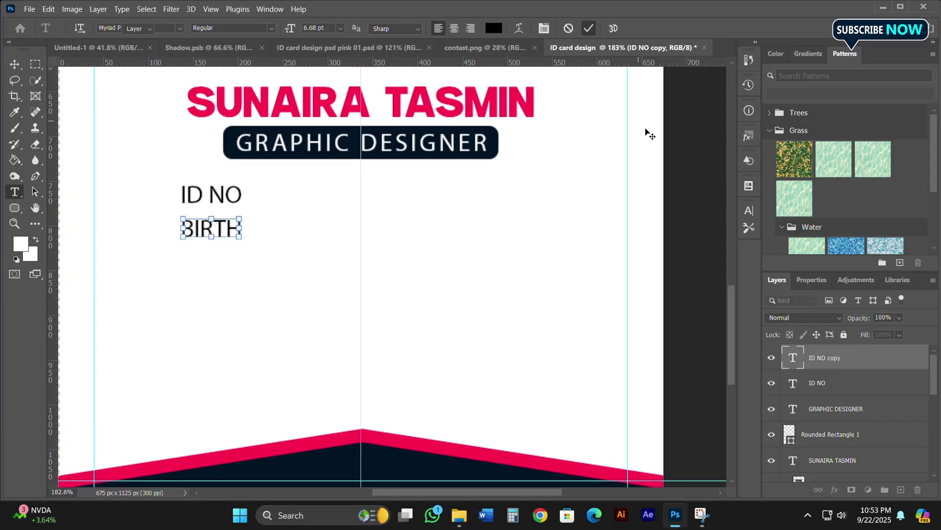
# Duplicate BIRTH below itself and relabel the copy Blood.
pyautogui.scroll(-1, 315, 227)
pyautogui.moveTo(225, 210); pyautogui.dragTo(230, 245)
pyautogui.doubleClick(229, 241)
pyautogui.press('BackSpace')
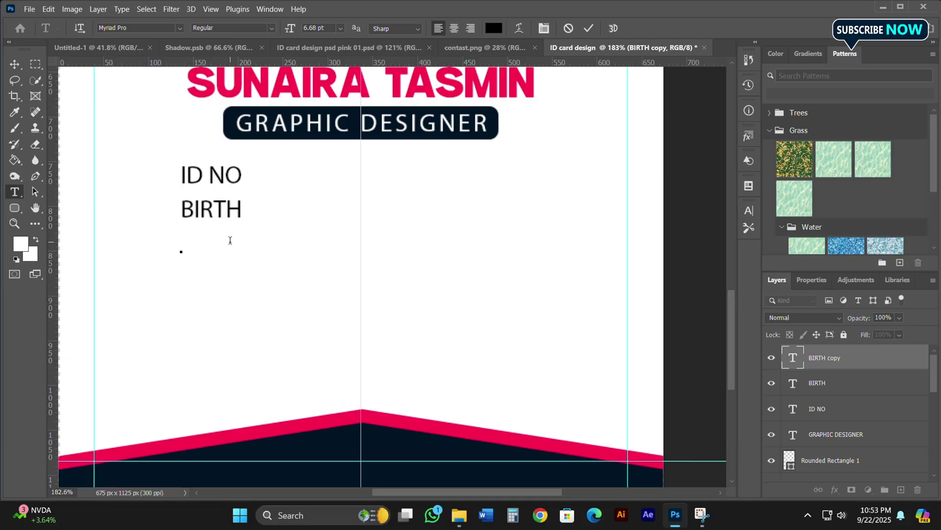
pyautogui.write('Blood')
pyautogui.scroll(-1, 230, 241)
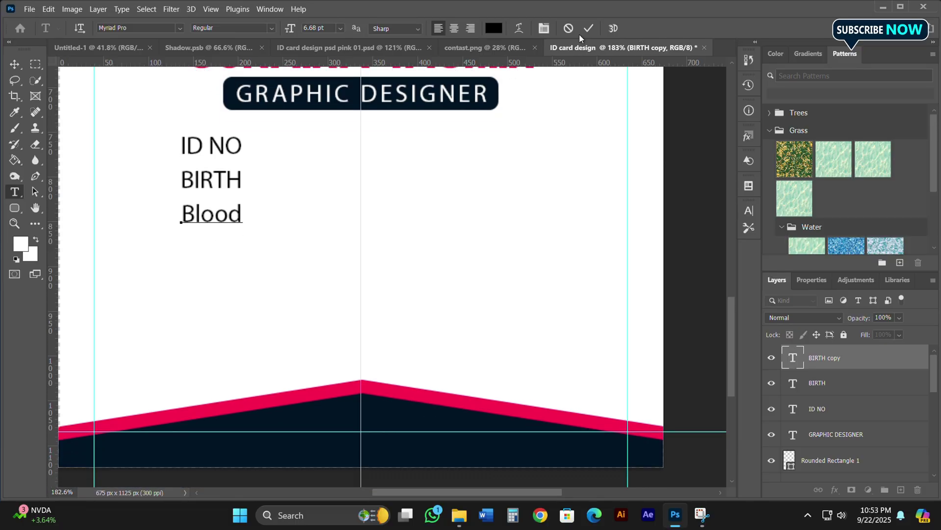
pyautogui.click(589, 27)
# Duplicate Blood below itself and relabel the copy Phone.
pyautogui.moveTo(230, 213); pyautogui.dragTo(231, 242)
pyautogui.doubleClick(230, 241)
pyautogui.press('BackSpace')
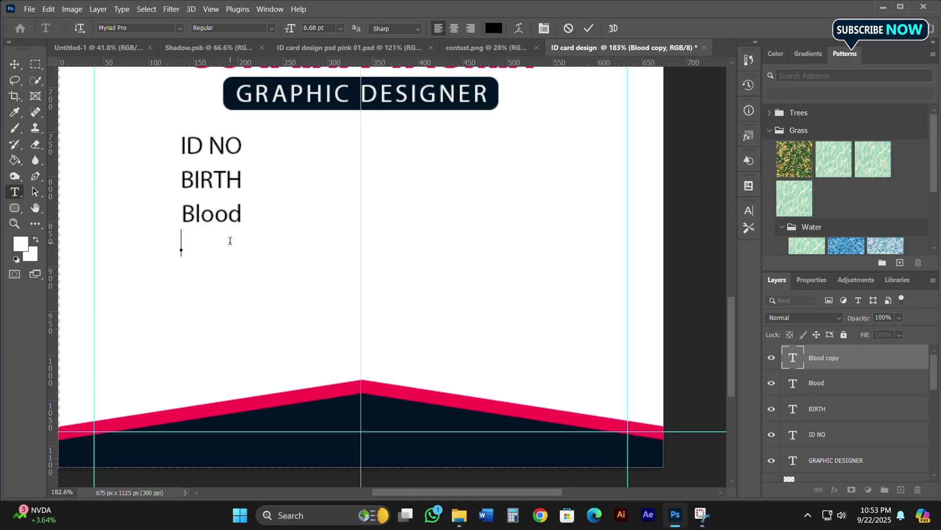
pyautogui.write('LP')
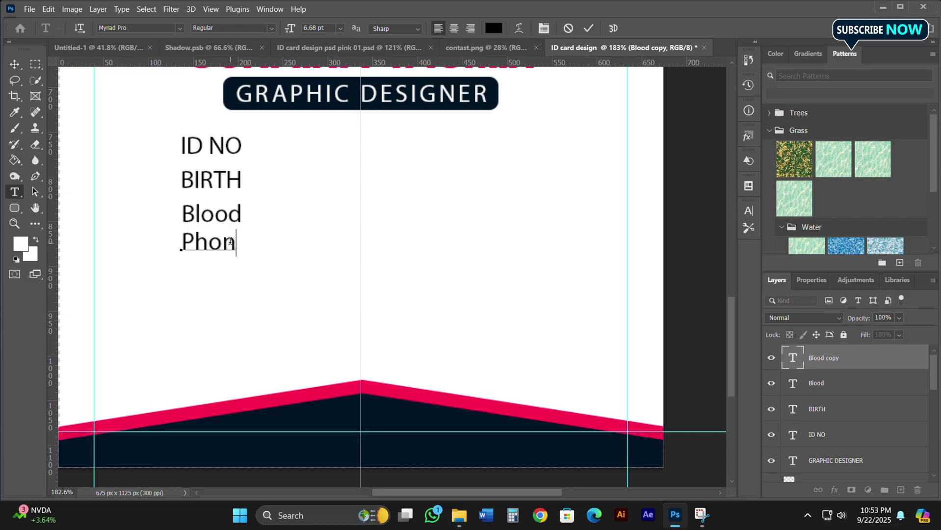
pyautogui.write('e')
pyautogui.scroll(-1, 231, 241)
pyautogui.click(589, 28)
pyautogui.press('v')
# Duplicate Phone below itself and relabel the copy E-mail.
pyautogui.scroll(-2, 251, 228)
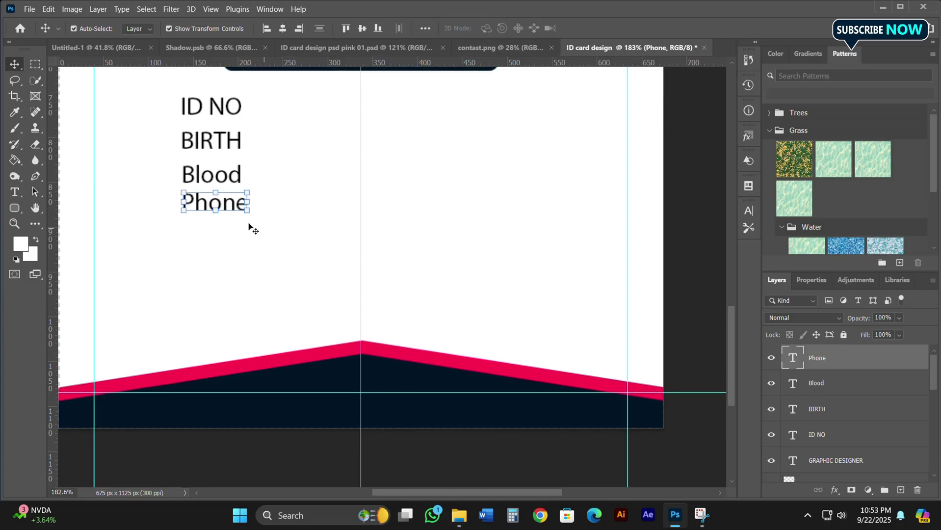
pyautogui.moveTo(228, 203); pyautogui.dragTo(229, 232)
pyautogui.doubleClick(228, 232)
pyautogui.press('BackSpace')
pyautogui.write('E-mai')
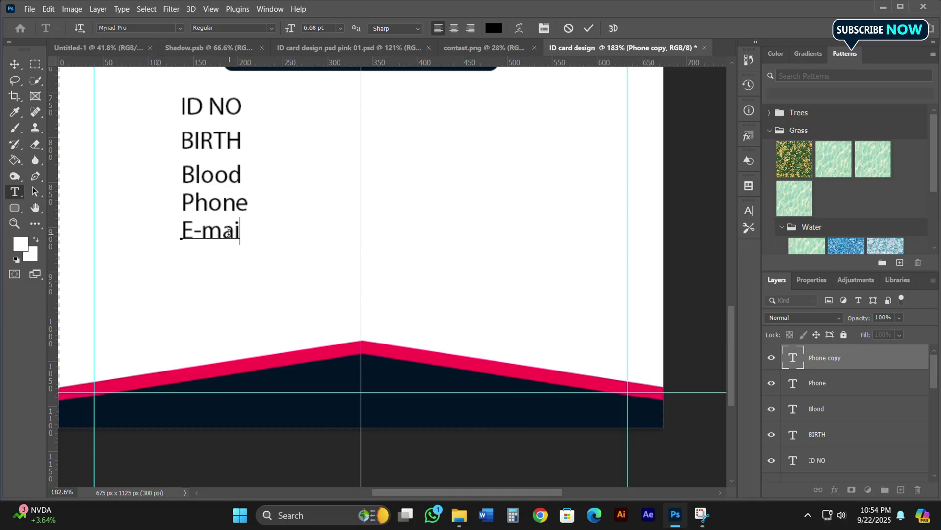
pyautogui.write('l')
pyautogui.hotkey('ctrl', 'Return')
pyautogui.press('v')
# Drag a guide from the ruler and shift the E-mail label slightly down and right.
pyautogui.scroll(-1, 152, 263)
pyautogui.scroll(1, 61, 347)
pyautogui.moveTo(53, 347); pyautogui.dragTo(188, 346)
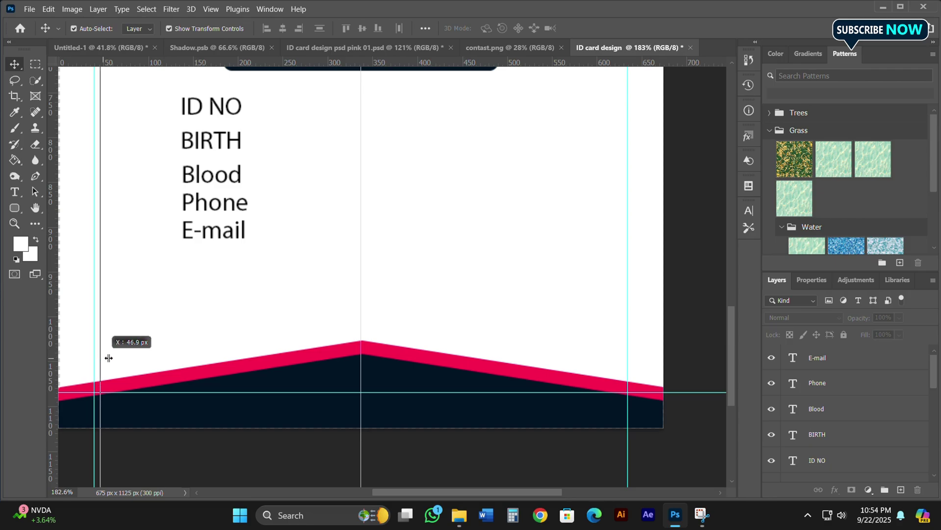
pyautogui.scroll(3, 233, 244)
pyautogui.scroll(2, 224, 236)
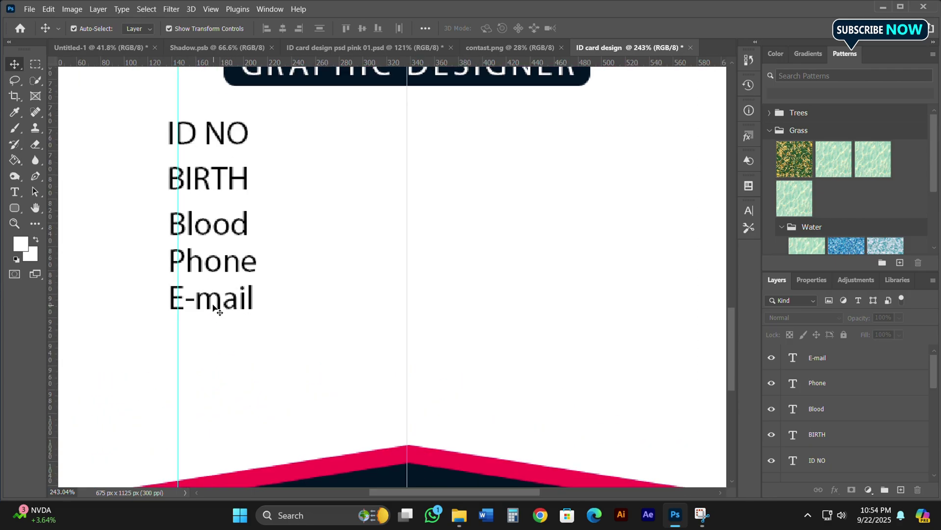
pyautogui.scroll(-1, 218, 303)
pyautogui.moveTo(220, 280); pyautogui.dragTo(227, 308)
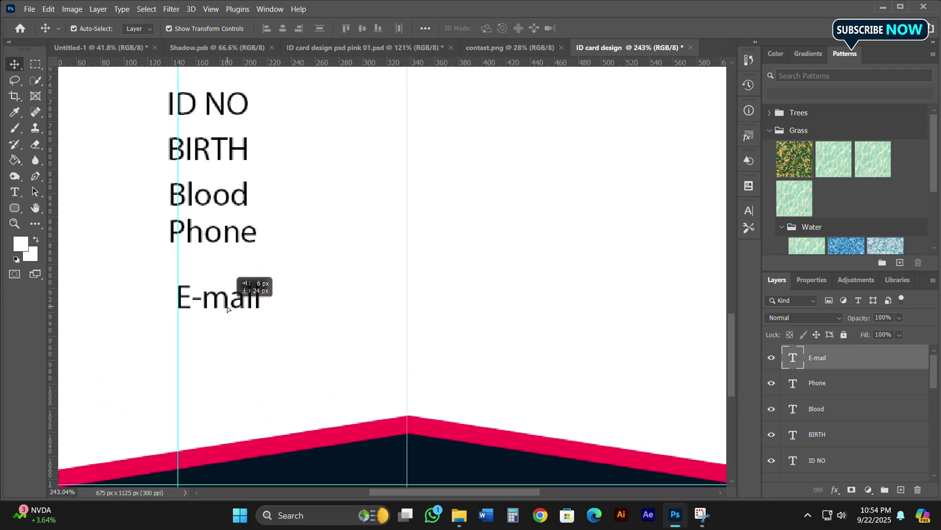
pyautogui.click(196, 247)
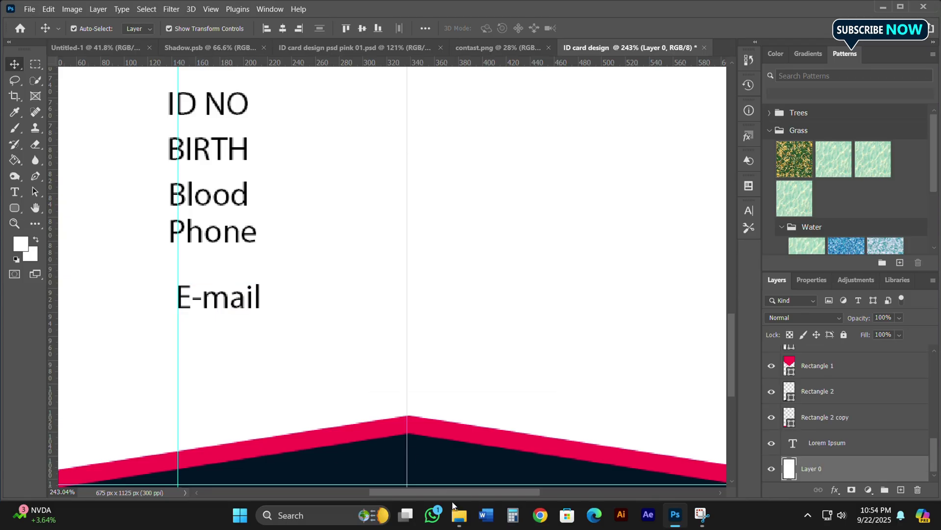
# Drag the barcode image from the design assets folder onto the card.
pyautogui.click(481, 418)
pyautogui.scroll(2, 456, 386)
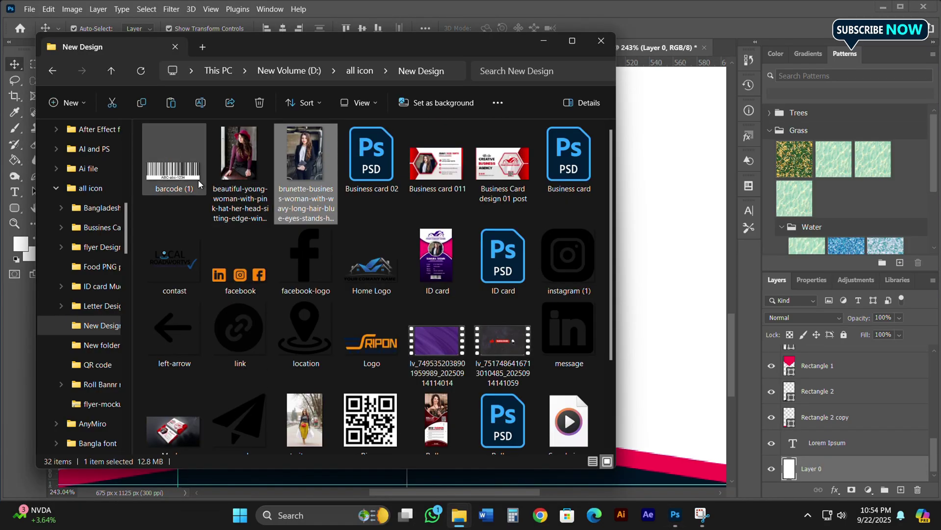
pyautogui.moveTo(199, 183); pyautogui.dragTo(559, 434)
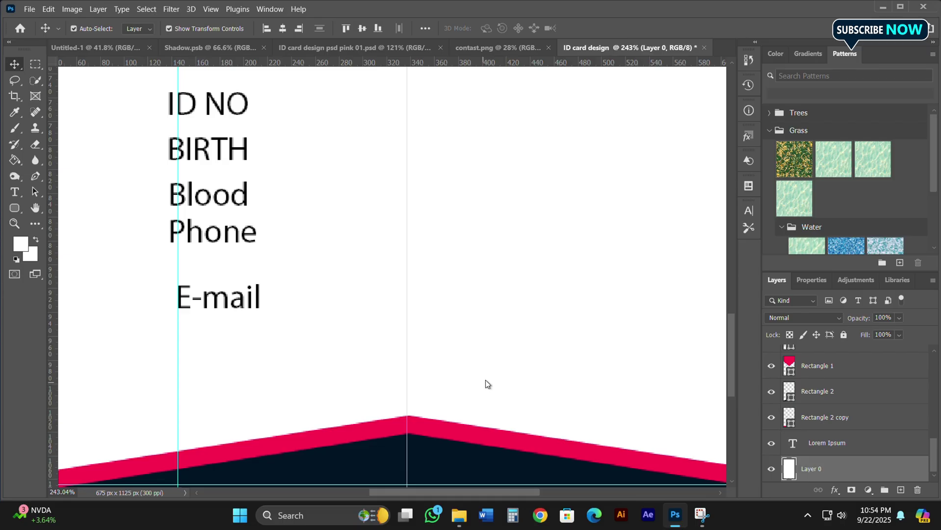
pyautogui.moveTo(486, 384); pyautogui.dragTo(486, 384)
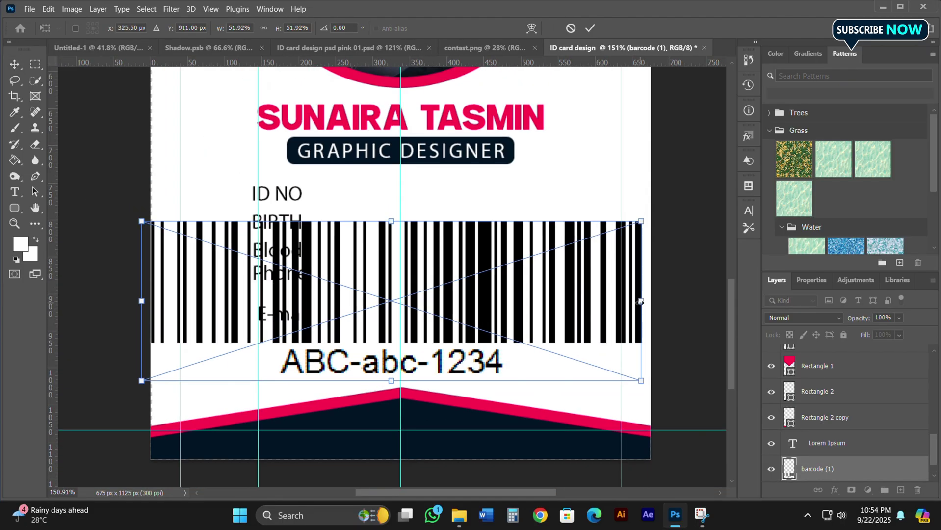
# Scale the barcode to fit centred below the E-mail label and commit it.
pyautogui.moveTo(640, 301)
pyautogui.mouseDown()
pyautogui.moveTo(485, 301)
pyautogui.moveTo(474, 366)
pyautogui.moveTo(486, 354)
pyautogui.mouseUp()
pyautogui.scroll(-1, 518, 251)
pyautogui.scroll(-1, 568, 239)
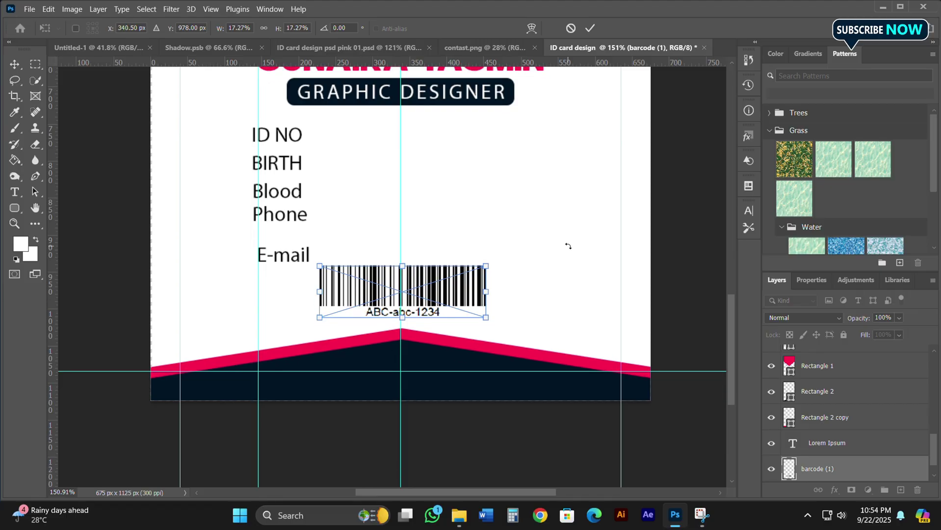
pyautogui.moveTo(489, 290); pyautogui.dragTo(504, 292)
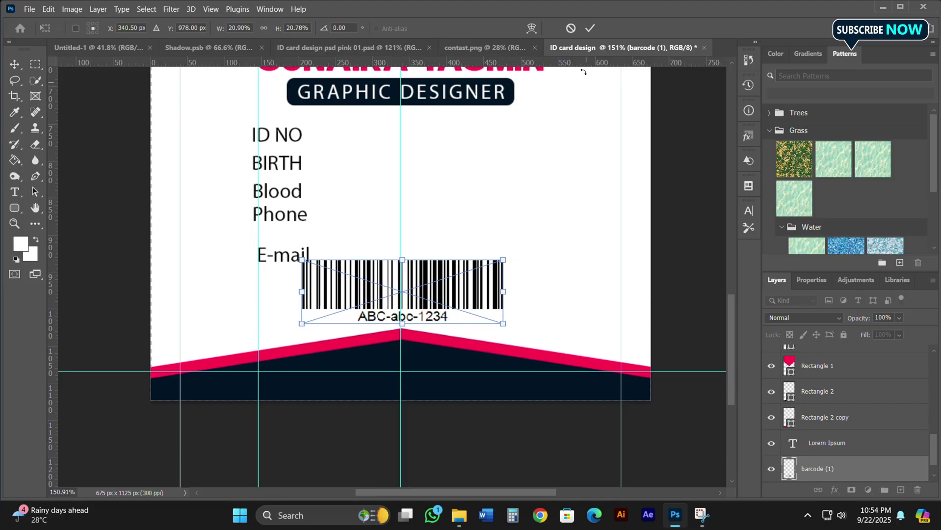
pyautogui.click(589, 30)
pyautogui.click(468, 438)
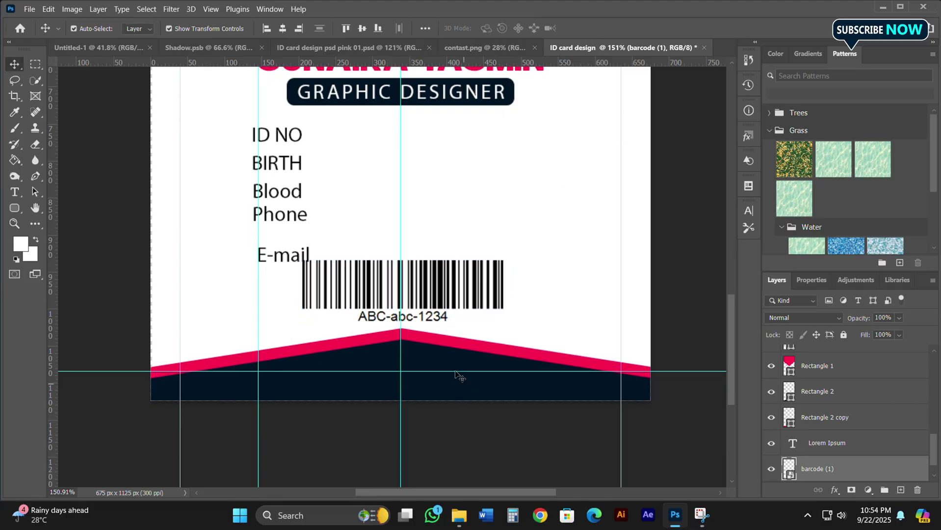
pyautogui.scroll(-2, 390, 319)
# Move ID NO, BIRTH and Blood up into an evenly spaced column under the title.
pyautogui.scroll(-3, 393, 320)
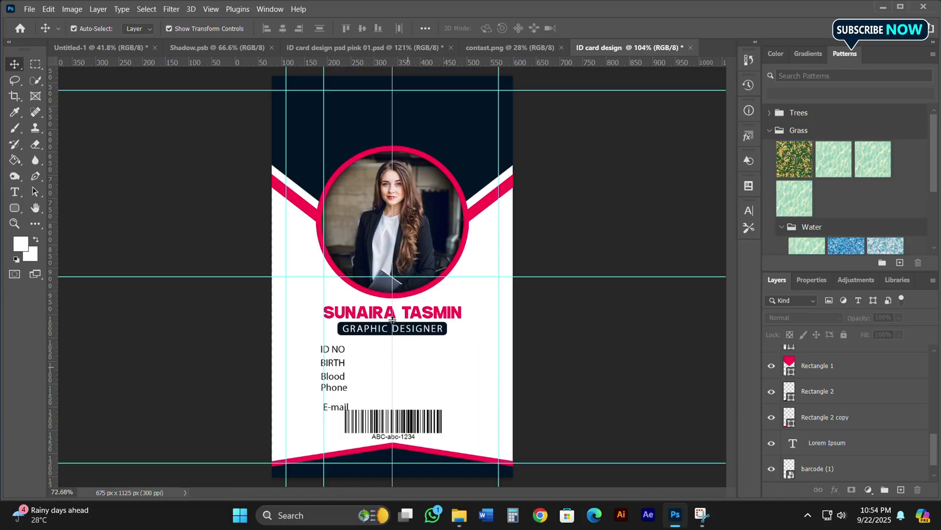
pyautogui.scroll(3, 403, 400)
pyautogui.scroll(2, 340, 284)
pyautogui.scroll(1, 344, 289)
pyautogui.scroll(1, 306, 260)
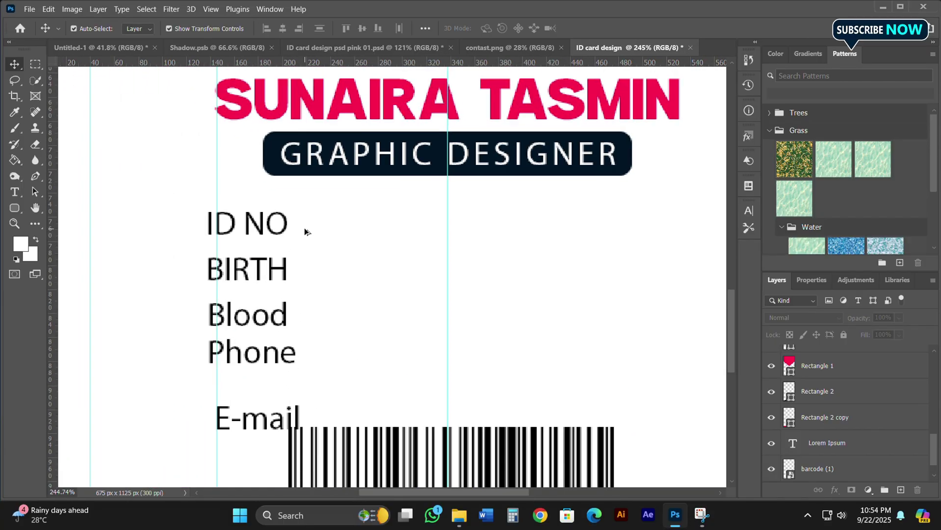
pyautogui.moveTo(273, 227); pyautogui.dragTo(285, 215)
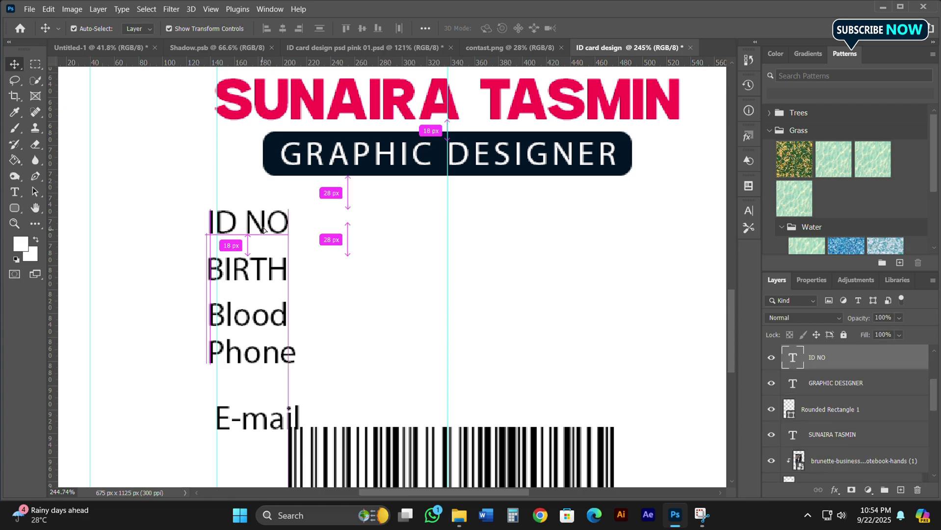
pyautogui.moveTo(256, 271); pyautogui.dragTo(265, 258)
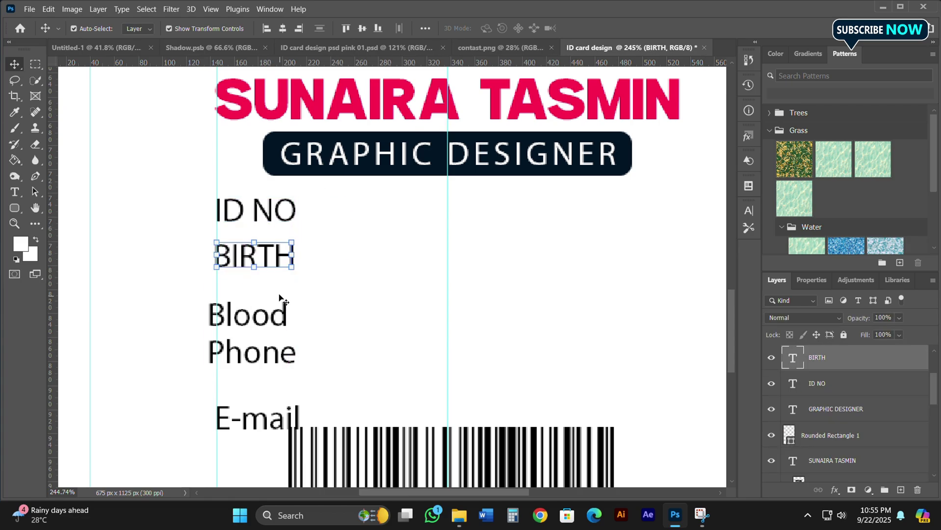
pyautogui.moveTo(285, 317); pyautogui.dragTo(293, 304)
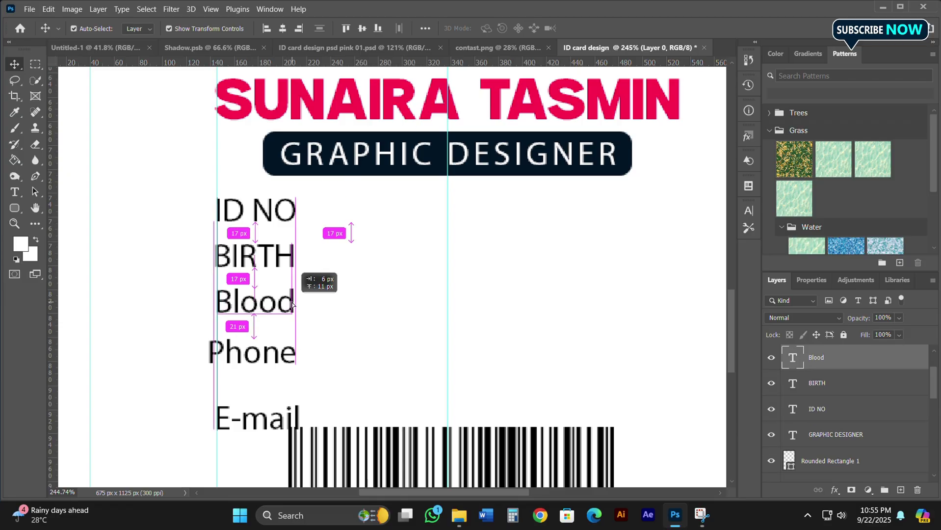
# Space Phone and E-mail evenly below Blood and add a vertical guide for the values.
pyautogui.scroll(-2, 302, 308)
pyautogui.moveTo(278, 299); pyautogui.dragTo(285, 295)
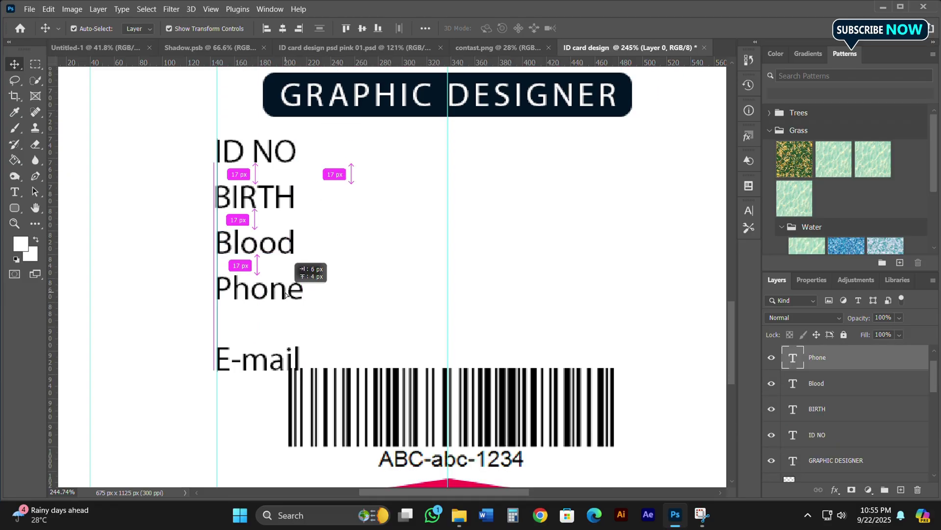
pyautogui.scroll(-2, 308, 312)
pyautogui.moveTo(296, 320); pyautogui.dragTo(296, 293)
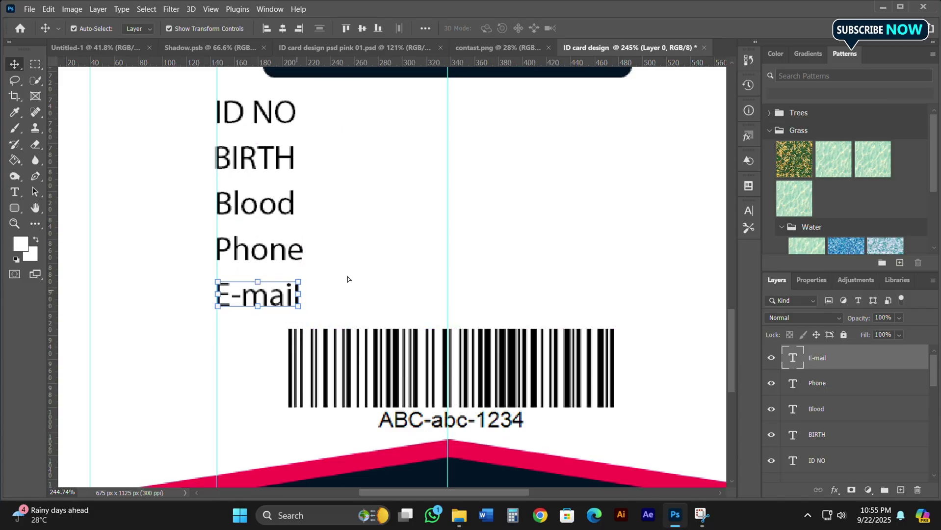
pyautogui.click(358, 263)
pyautogui.scroll(2, 288, 225)
pyautogui.scroll(1, 221, 239)
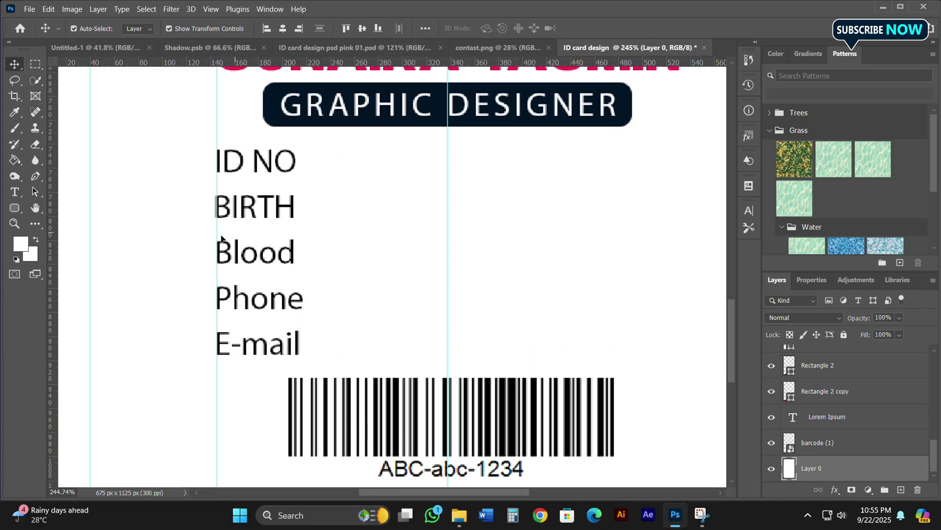
pyautogui.moveTo(55, 314); pyautogui.dragTo(387, 311)
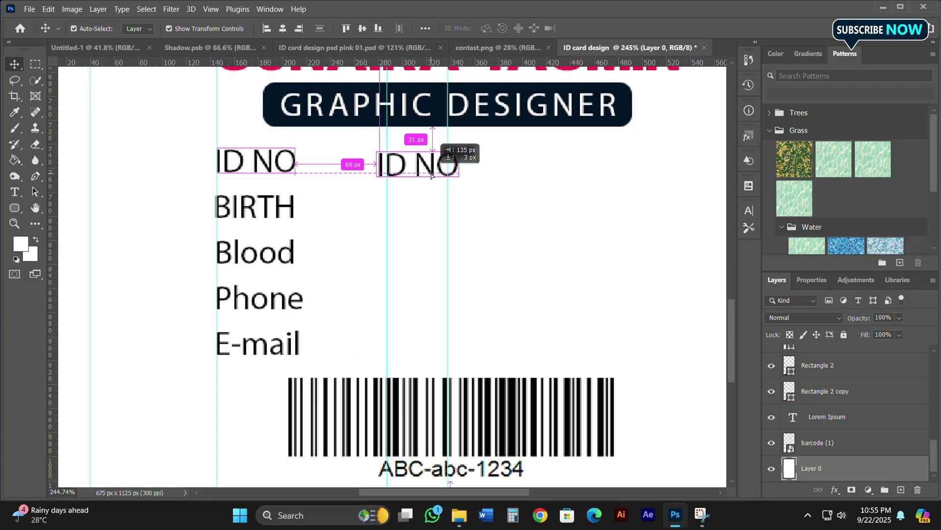
pyautogui.moveTo(271, 172); pyautogui.dragTo(431, 175)
pyautogui.doubleClick(423, 168)
pyautogui.hotkey('ctrl', 'a')
pyautogui.press('BackSpace')
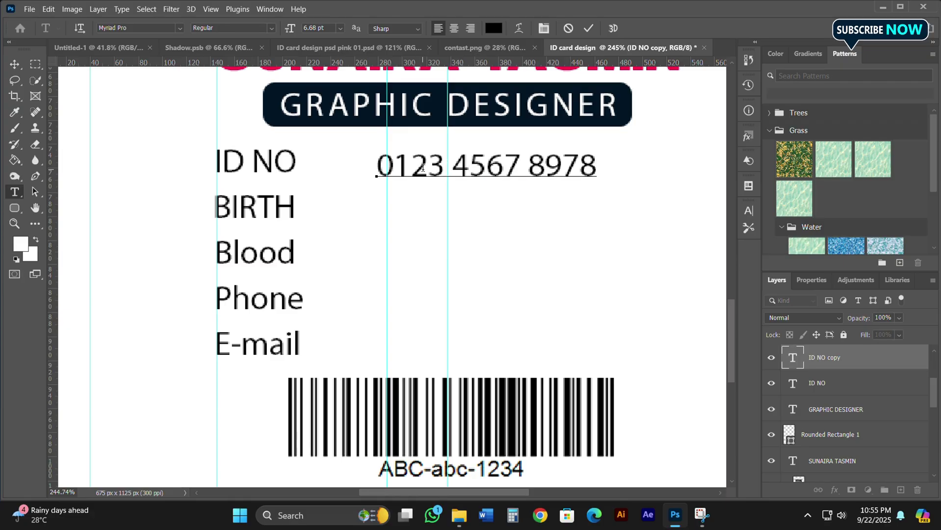
pyautogui.click(594, 25)
pyautogui.moveTo(481, 169); pyautogui.dragTo(481, 222)
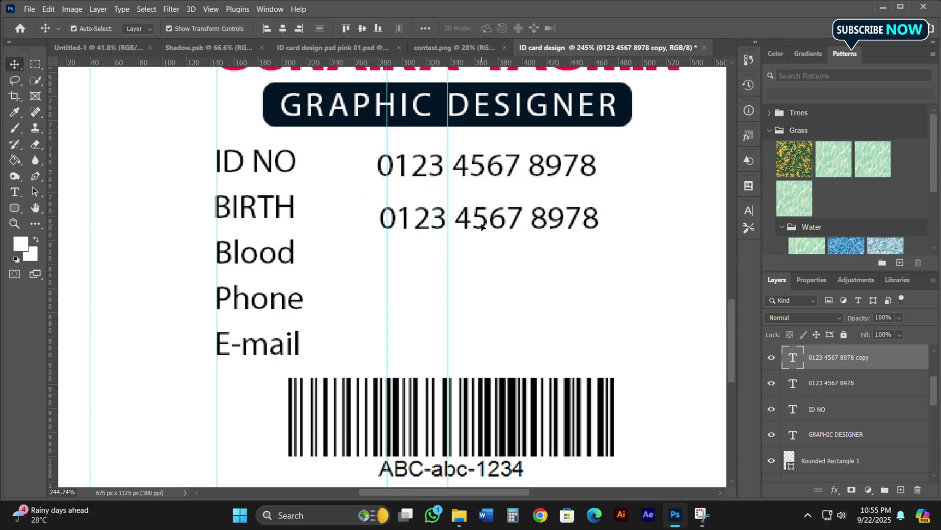
pyautogui.doubleClick(481, 222)
pyautogui.write('10/02/2001')
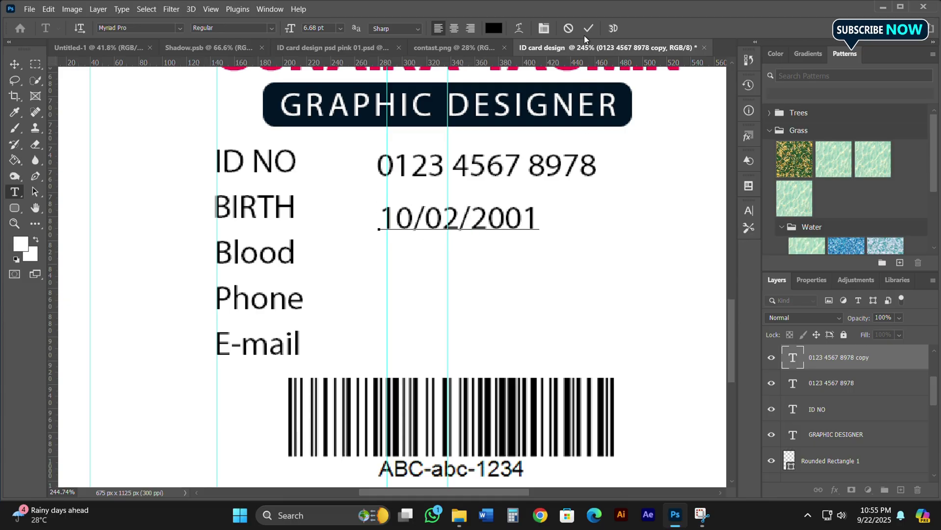
pyautogui.click(585, 35)
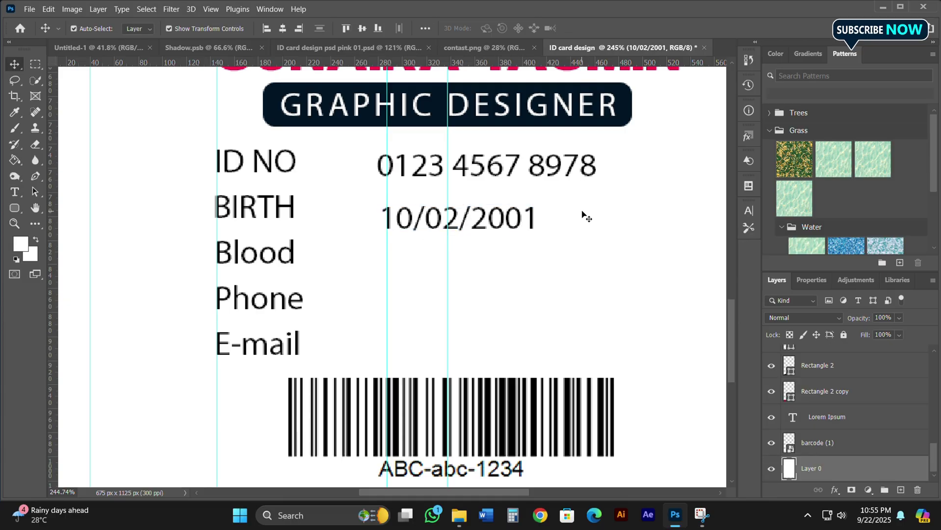
# Add the blood group A+ and the phone number beside their labels.
pyautogui.moveTo(496, 225); pyautogui.dragTo(494, 262)
pyautogui.doubleClick(495, 262)
pyautogui.press('BackSpace')
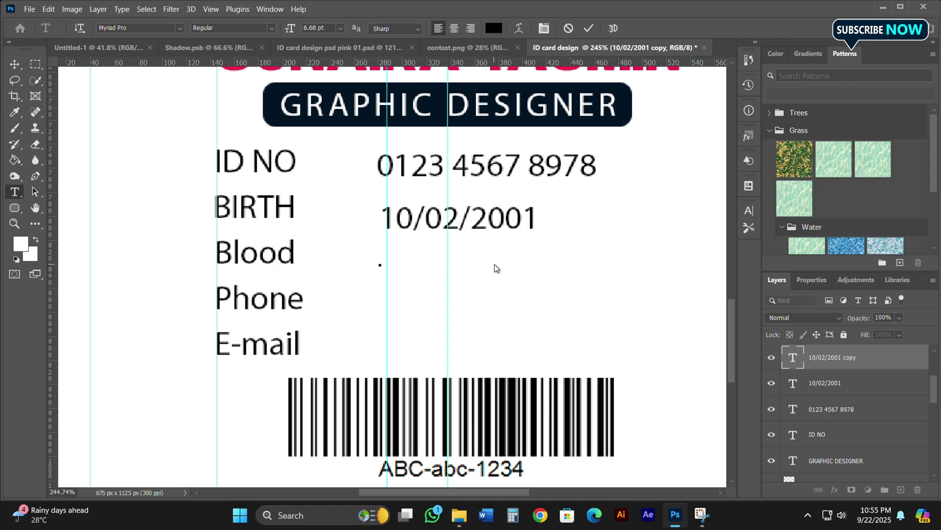
pyautogui.write('A+')
pyautogui.scroll(-1, 510, 228)
pyautogui.click(589, 28)
pyautogui.press('v')
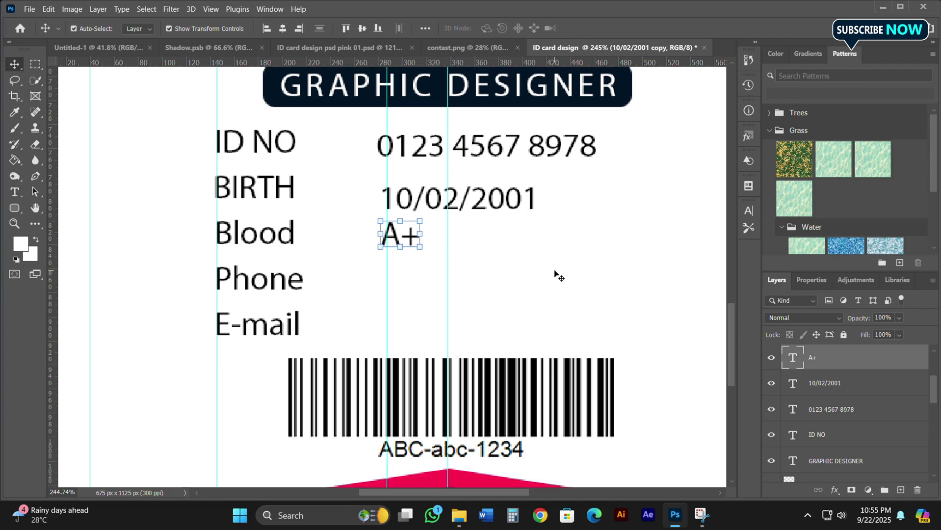
pyautogui.scroll(-1, 557, 274)
pyautogui.moveTo(406, 226); pyautogui.dragTo(408, 269)
pyautogui.doubleClick(408, 267)
pyautogui.write('+')
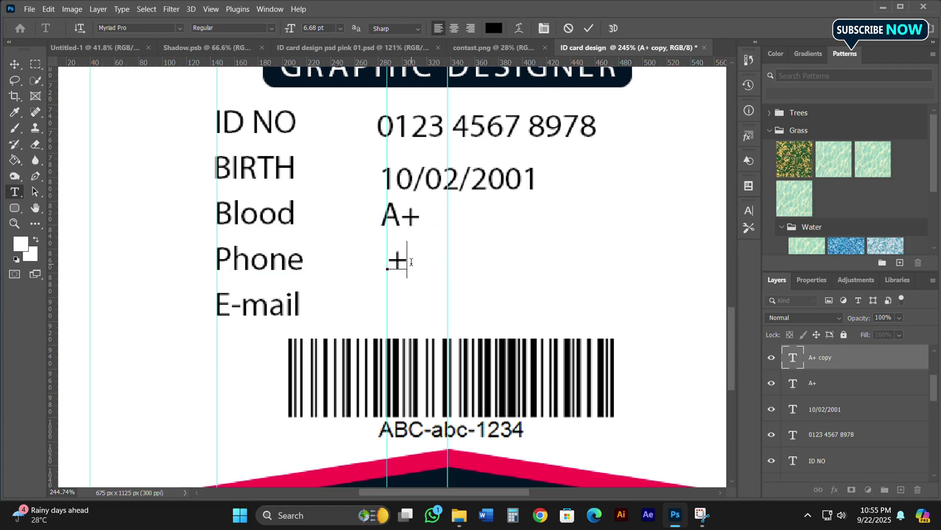
pyautogui.write('0123 4546 789')
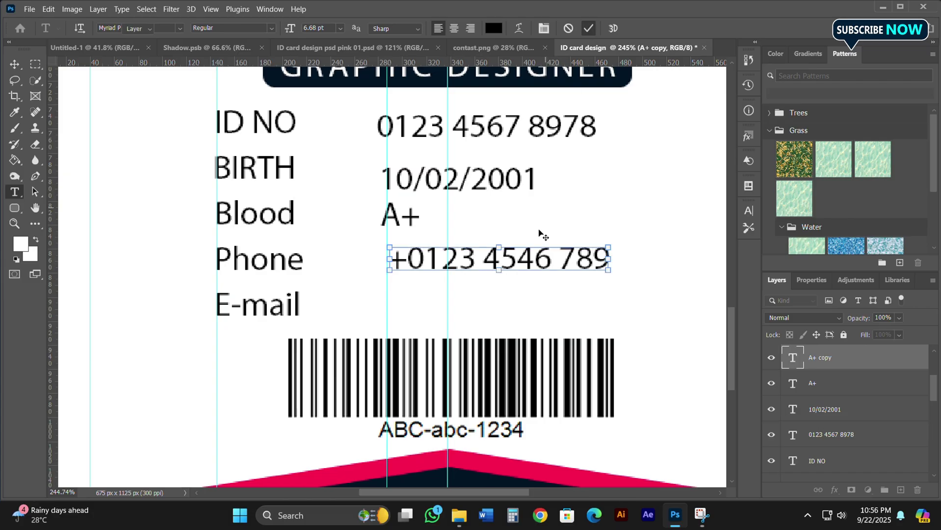
pyautogui.hotkey('ctrl', 'Return')
pyautogui.press('v')
# Enter the email address beside the E-mail label.
pyautogui.scroll(-1, 496, 280)
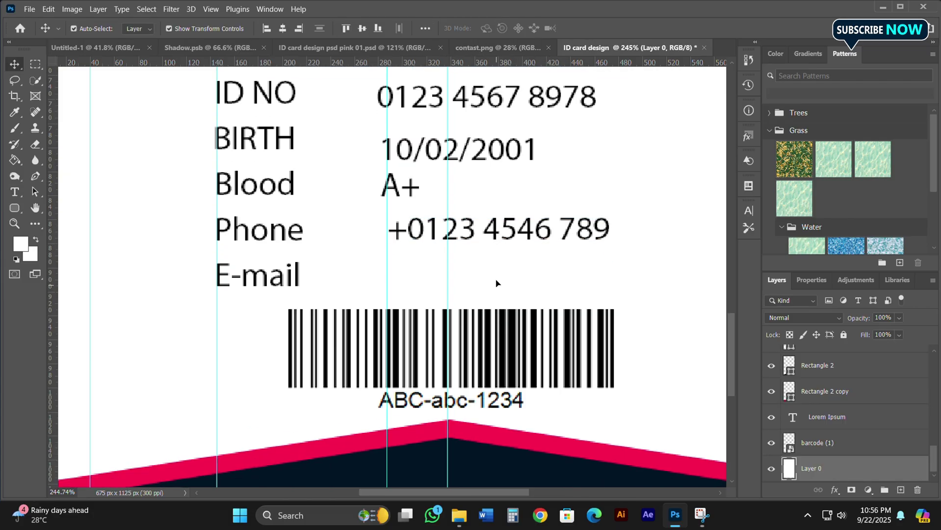
pyautogui.moveTo(489, 235); pyautogui.dragTo(488, 272)
pyautogui.doubleClick(488, 271)
pyautogui.press('BackSpace')
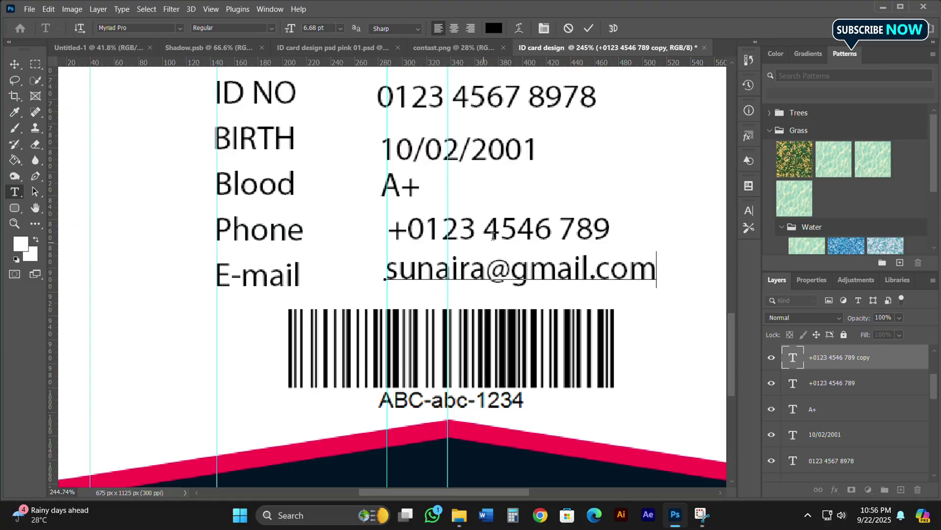
pyautogui.hotkey('ctrl', 'Return')
pyautogui.press('v')
pyautogui.scroll(-2, 367, 235)
# Nudge the ID number and birth date values level with their labels along the guide.
pyautogui.scroll(-2, 362, 404)
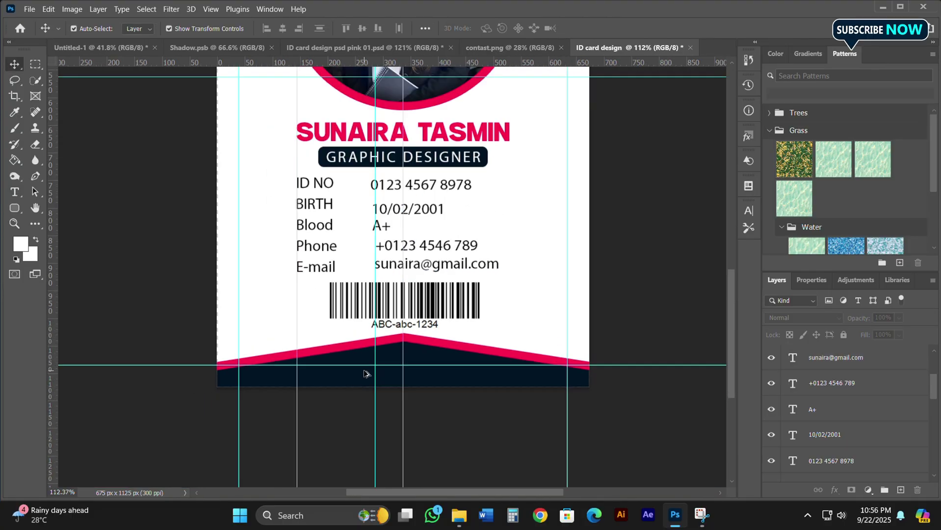
pyautogui.scroll(3, 367, 374)
pyautogui.scroll(1, 392, 222)
pyautogui.scroll(1, 368, 196)
pyautogui.moveTo(378, 195); pyautogui.dragTo(386, 197)
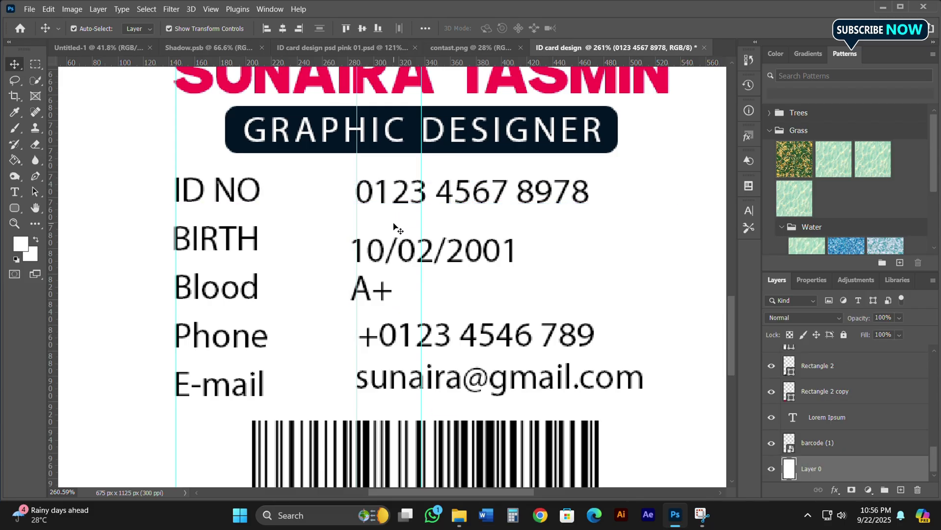
pyautogui.moveTo(393, 257)
pyautogui.mouseDown()
pyautogui.moveTo(388, 242)
pyautogui.moveTo(405, 264)
pyautogui.moveTo(393, 278)
pyautogui.mouseUp()
pyautogui.scroll(-2, 388, 247)
pyautogui.scroll(-2, 392, 253)
pyautogui.scroll(-2, 405, 265)
pyautogui.click(319, 246)
pyautogui.scroll(-1, 319, 251)
pyautogui.scroll(1, 318, 255)
pyautogui.scroll(2, 284, 241)
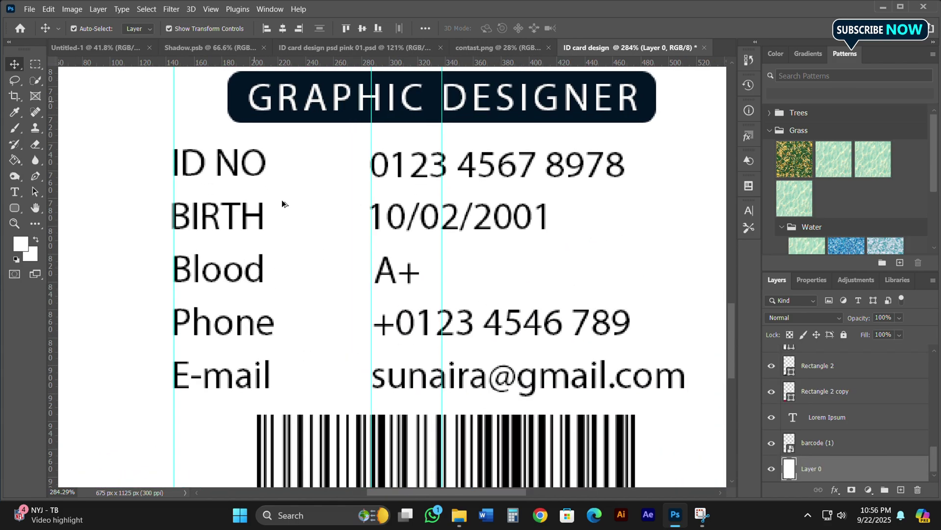
# Turn a duplicate of the ID NO text into a colon and place it beside ID NO.
pyautogui.moveTo(252, 178); pyautogui.dragTo(339, 188)
pyautogui.doubleClick(339, 188)
pyautogui.press('BackSpace')
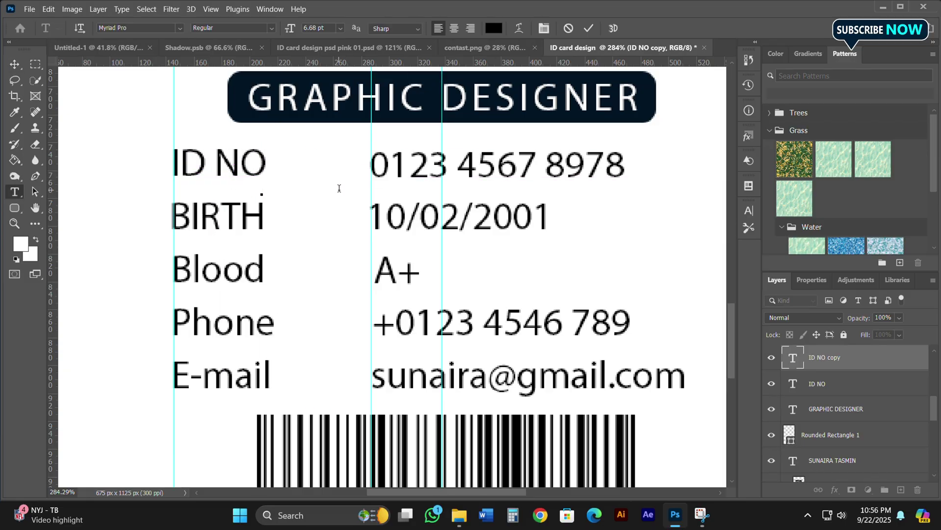
pyautogui.write(':')
pyautogui.click(589, 28)
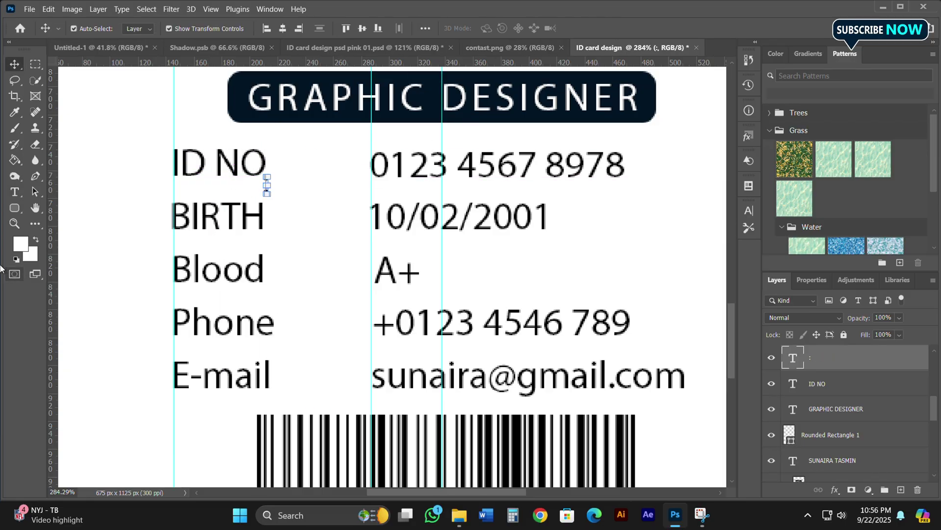
pyautogui.press('v')
pyautogui.scroll(1, 267, 189)
pyautogui.moveTo(270, 189)
pyautogui.mouseDown()
pyautogui.moveTo(321, 167)
pyautogui.moveTo(323, 213)
pyautogui.mouseUp()
# Duplicate the colon down to the Blood, E-mail and other detail rows.
pyautogui.scroll(-1, 327, 196)
pyautogui.scroll(-1, 325, 198)
pyautogui.moveTo(321, 176); pyautogui.dragTo(321, 246)
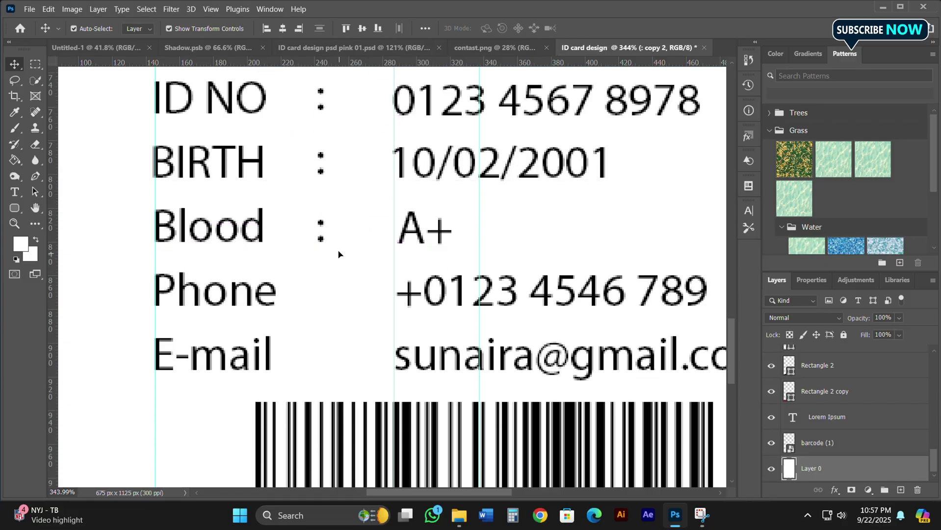
pyautogui.scroll(-2, 332, 236)
pyautogui.moveTo(322, 164); pyautogui.dragTo(324, 231)
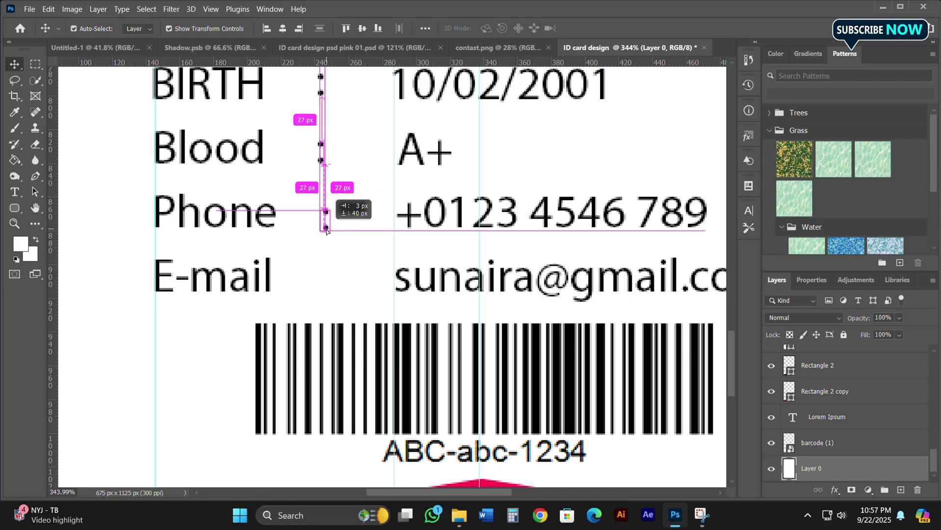
pyautogui.scroll(-1, 330, 237)
pyautogui.scroll(-1, 330, 236)
pyautogui.moveTo(326, 182); pyautogui.dragTo(328, 244)
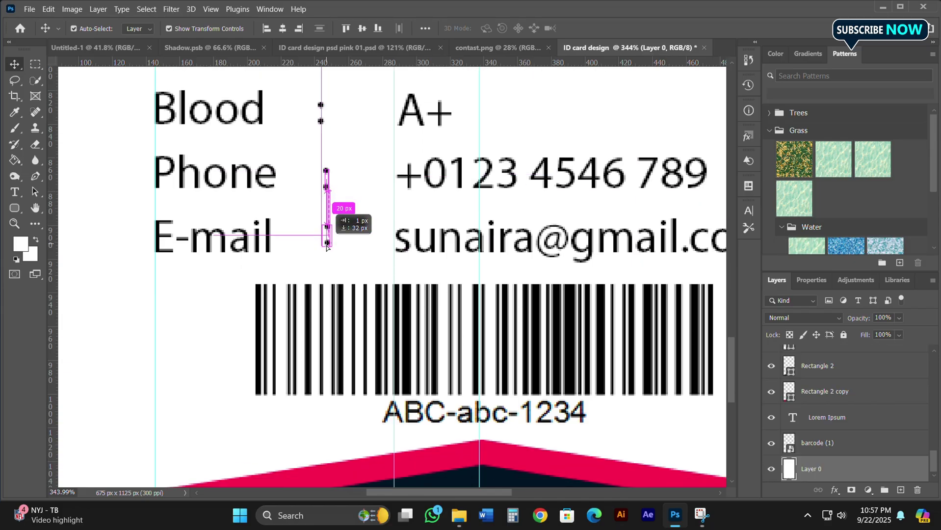
pyautogui.click(289, 222)
# Add a vertical guide through the colons and check each row's colon against it.
pyautogui.scroll(-2, 289, 222)
pyautogui.scroll(-1, 280, 210)
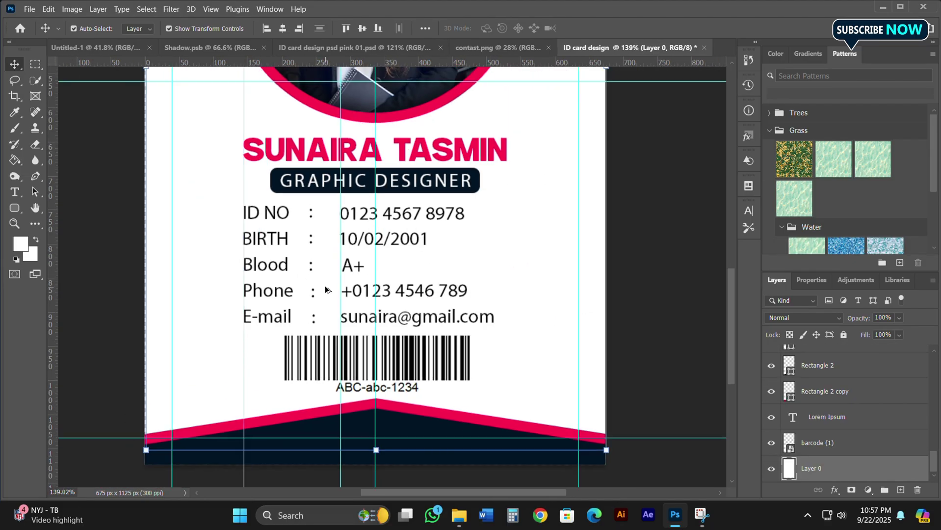
pyautogui.scroll(3, 311, 292)
pyautogui.scroll(-1, 314, 293)
pyautogui.moveTo(57, 355); pyautogui.dragTo(314, 337)
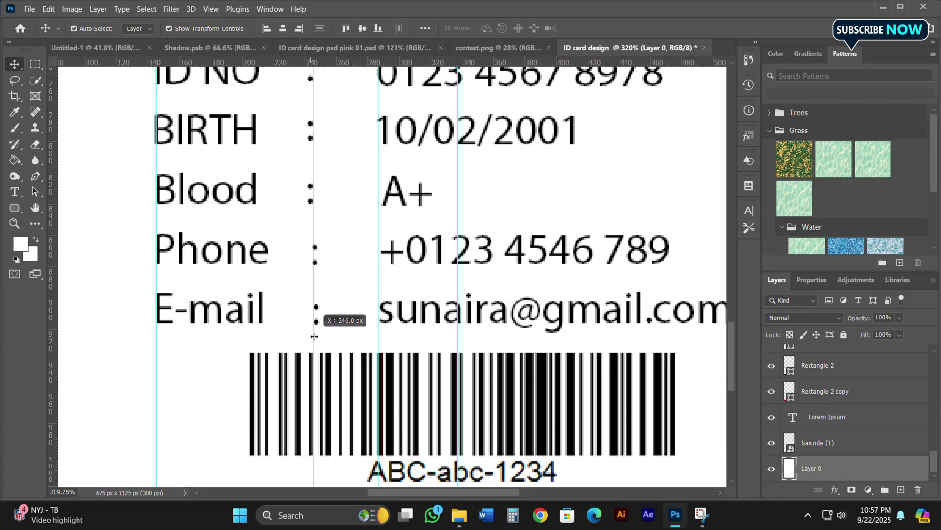
pyautogui.scroll(-1, 314, 336)
pyautogui.scroll(2, 341, 270)
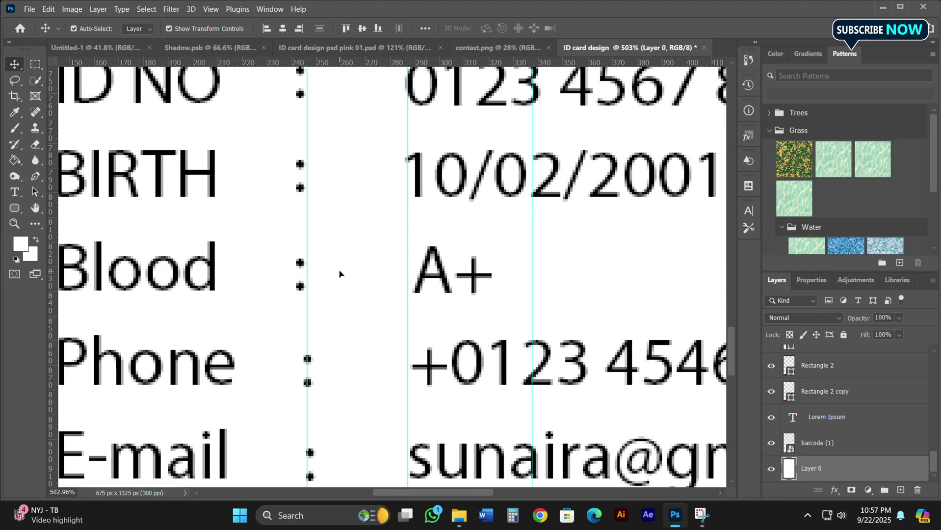
pyautogui.scroll(2, 309, 213)
pyautogui.click(302, 184)
pyautogui.click(353, 220)
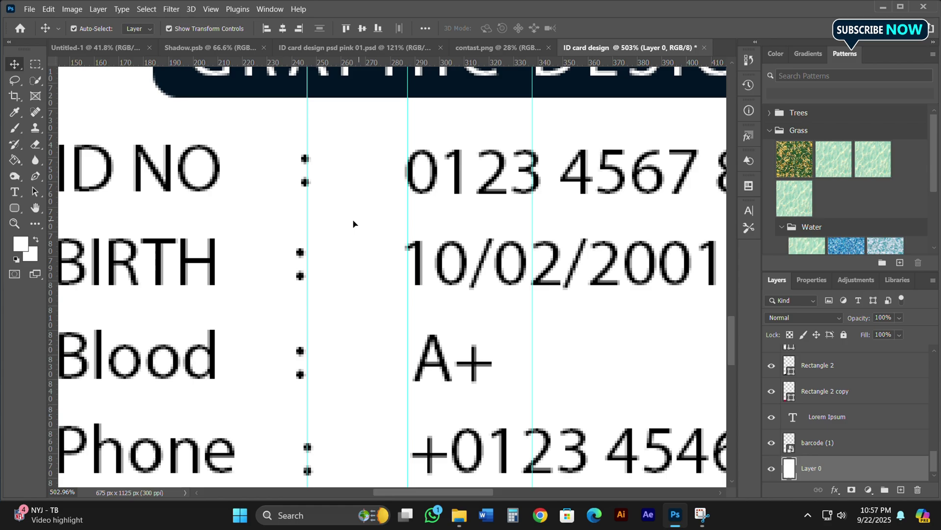
pyautogui.scroll(-3, 340, 255)
pyautogui.click(296, 286)
pyautogui.scroll(-2, 302, 319)
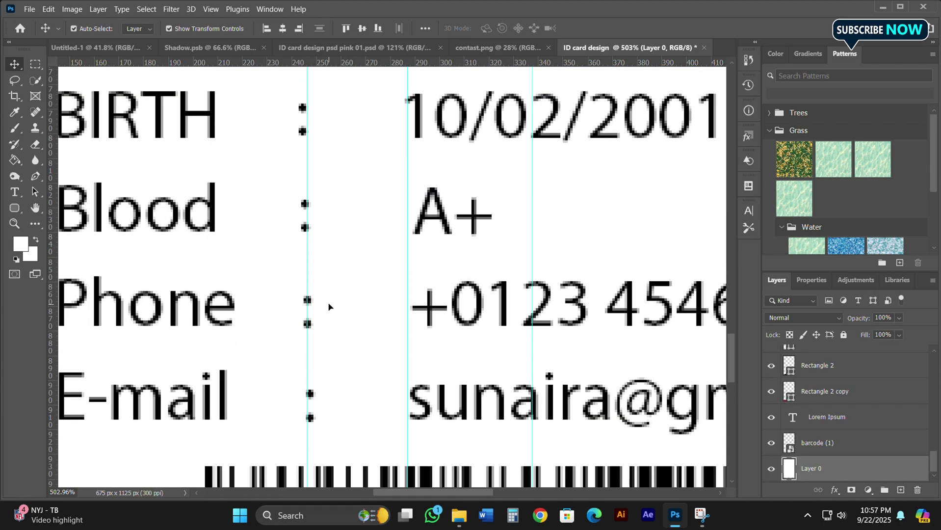
pyautogui.scroll(-2, 306, 343)
pyautogui.click(311, 370)
pyautogui.click(323, 286)
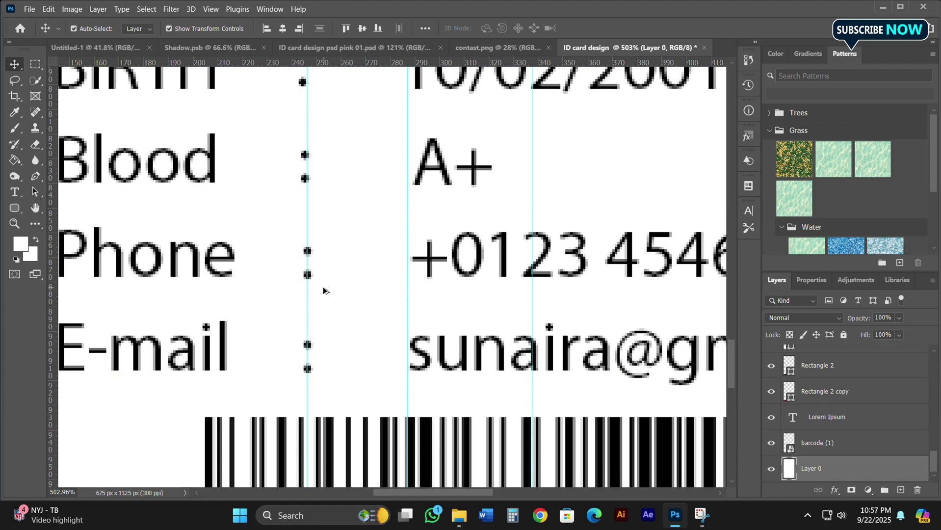
pyautogui.scroll(-1, 323, 286)
pyautogui.scroll(1, 322, 289)
pyautogui.scroll(-1, 322, 290)
pyautogui.scroll(1, 319, 245)
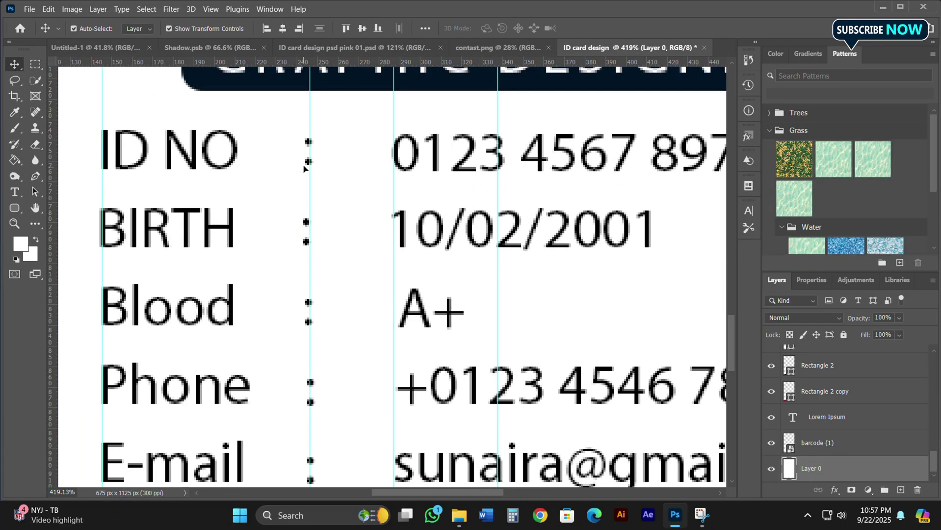
pyautogui.keyDown('ctrl'); pyautogui.click(307, 164); pyautogui.keyUp('ctrl')
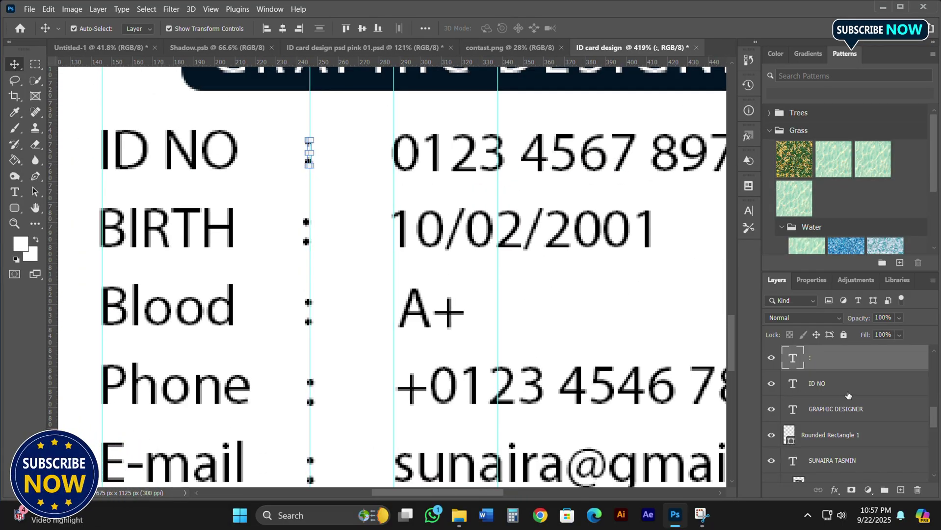
pyautogui.scroll(3, 849, 395)
# Group the colon layers and move the group into a column between labels and values.
pyautogui.keyDown('shift'); pyautogui.click(830, 410); pyautogui.keyUp('shift')
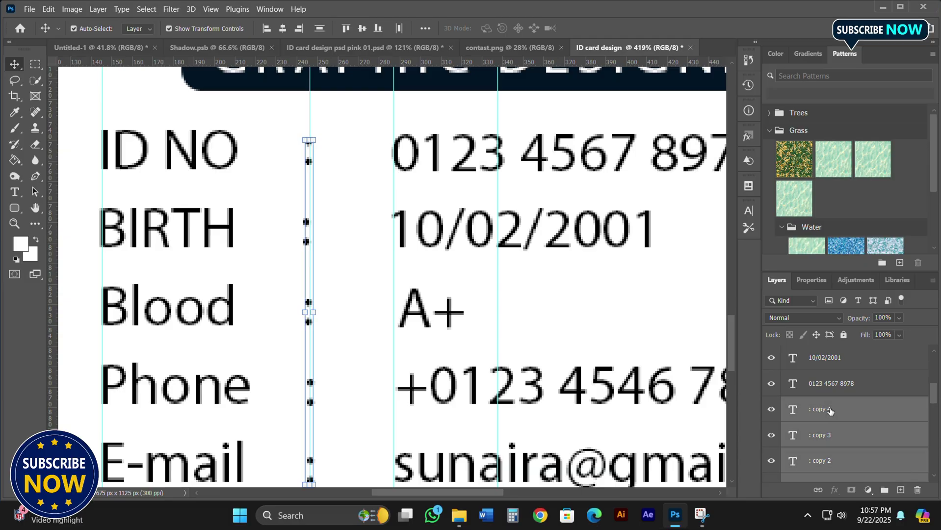
pyautogui.click(884, 490)
pyautogui.click(283, 28)
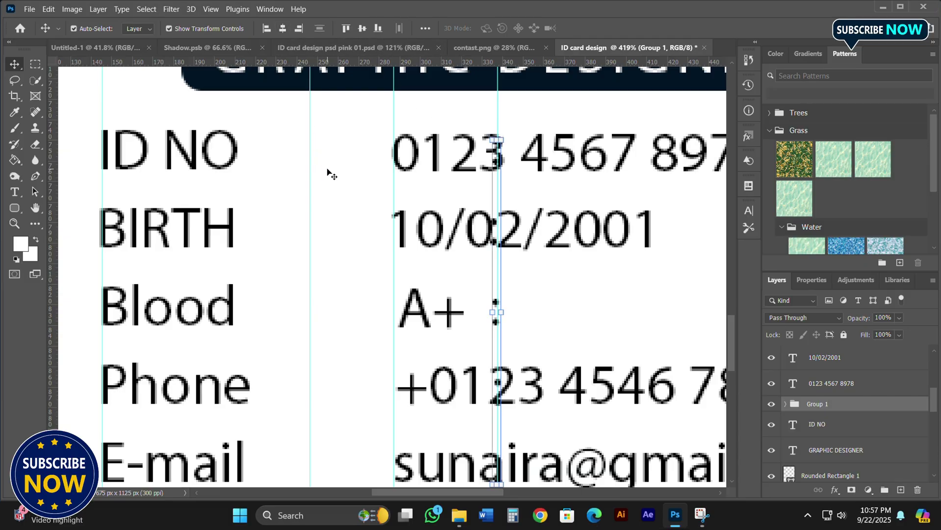
pyautogui.hotkey('ctrl', 't')
pyautogui.scroll(3, 506, 338)
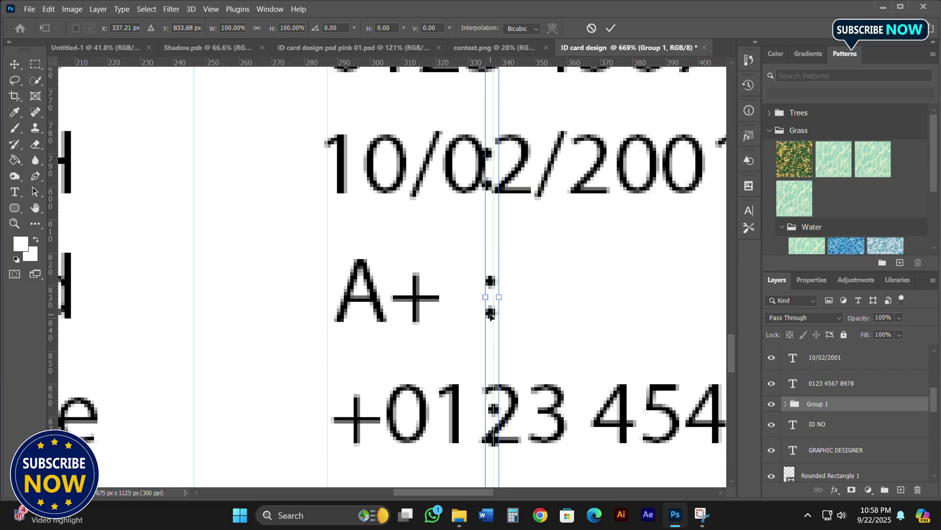
pyautogui.moveTo(491, 316); pyautogui.dragTo(198, 315)
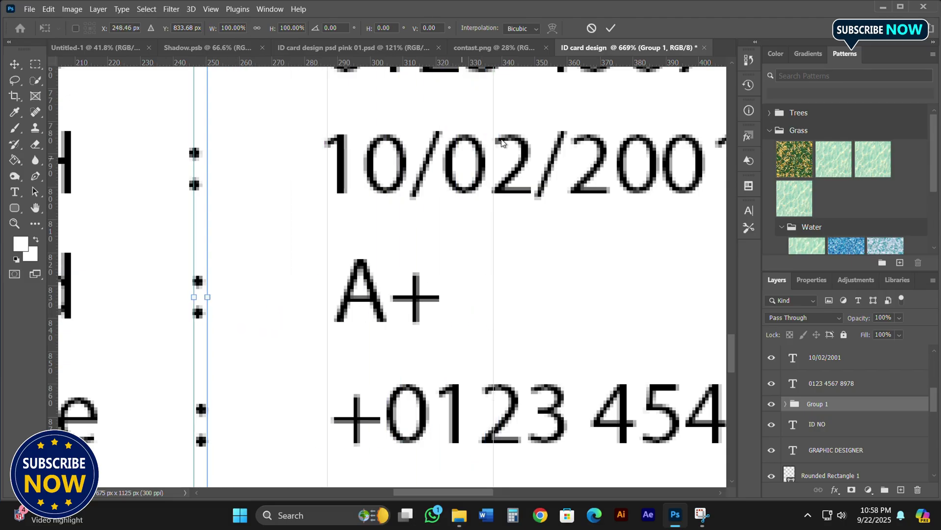
pyautogui.click(611, 28)
pyautogui.scroll(-5, 329, 293)
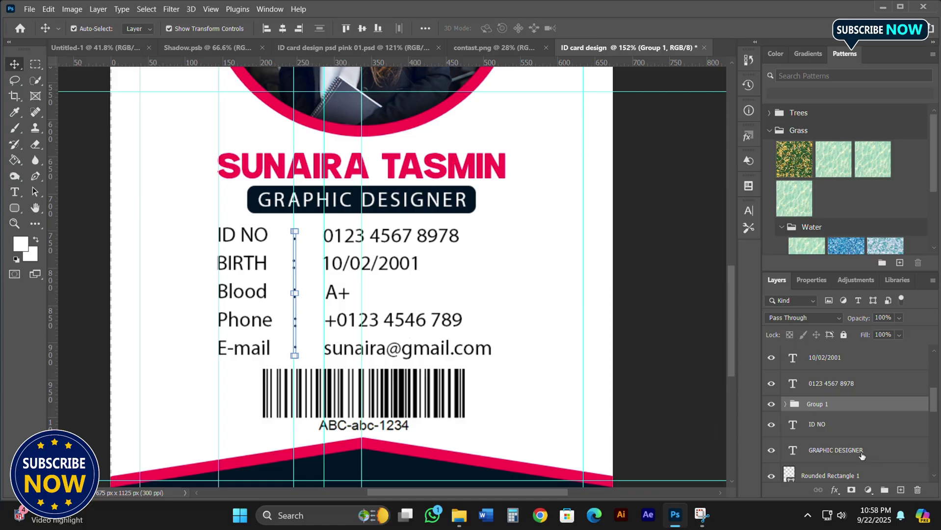
# Group all ID detail text layers and the colon group into Group 2, checking its position.
pyautogui.keyDown('shift'); pyautogui.click(851, 429); pyautogui.keyUp('shift')
pyautogui.hotkey('ctrl', 'g')
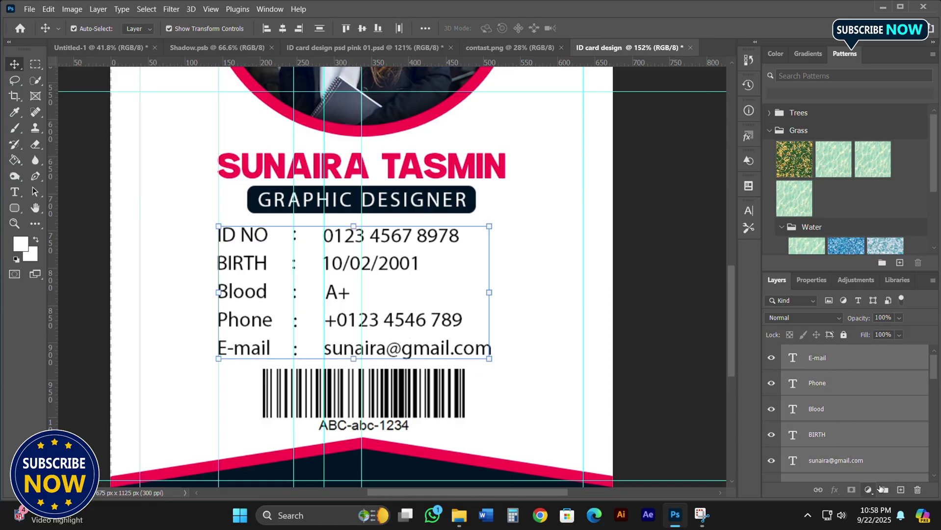
pyautogui.scroll(-2, 442, 324)
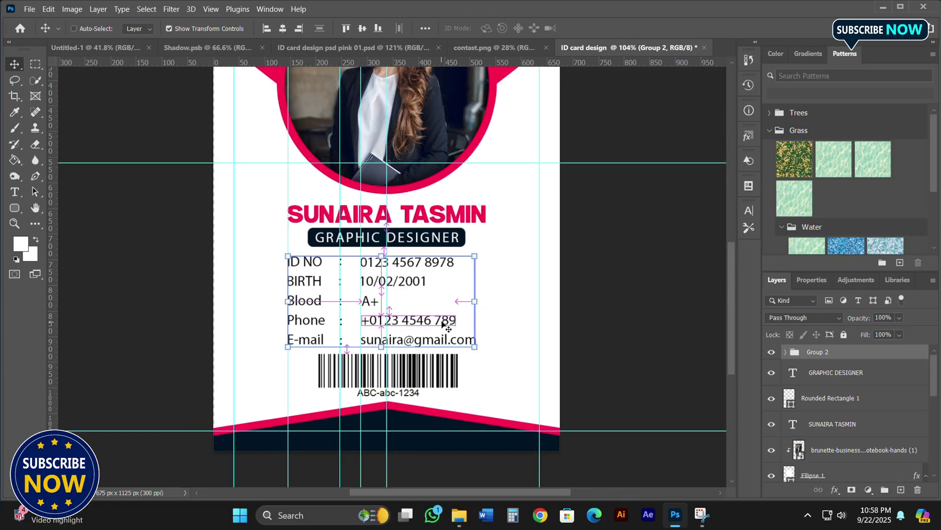
pyautogui.hotkey('ctrl', 't')
pyautogui.scroll(3, 441, 326)
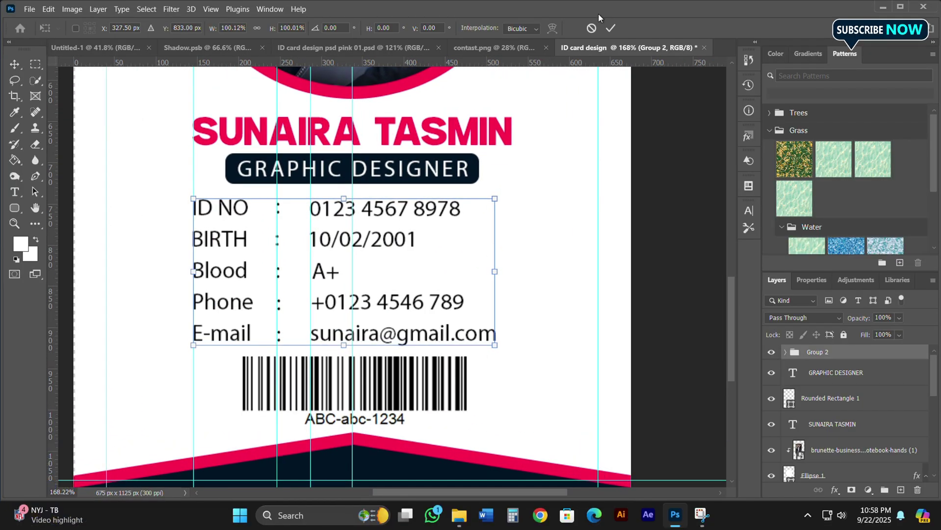
pyautogui.click(611, 28)
pyautogui.click(665, 176)
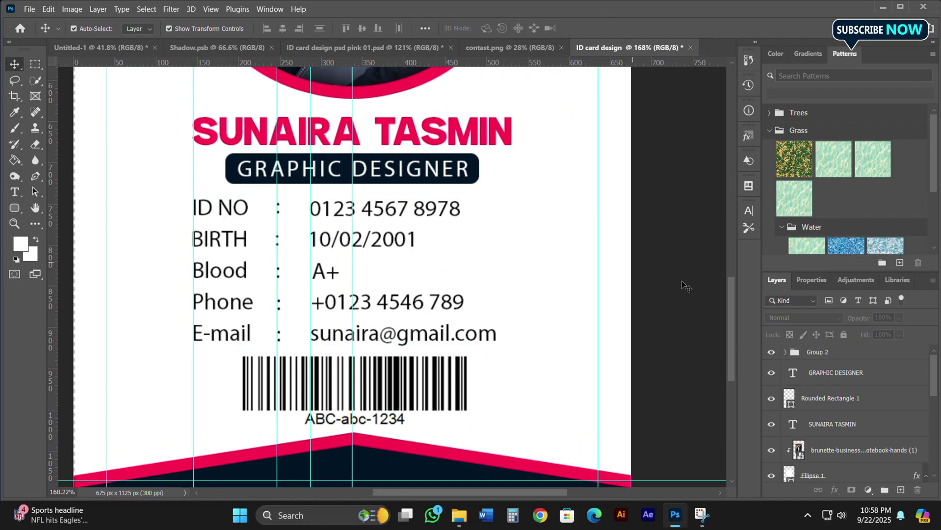
pyautogui.scroll(-2, 455, 326)
pyautogui.scroll(-1, 442, 327)
pyautogui.scroll(1, 439, 326)
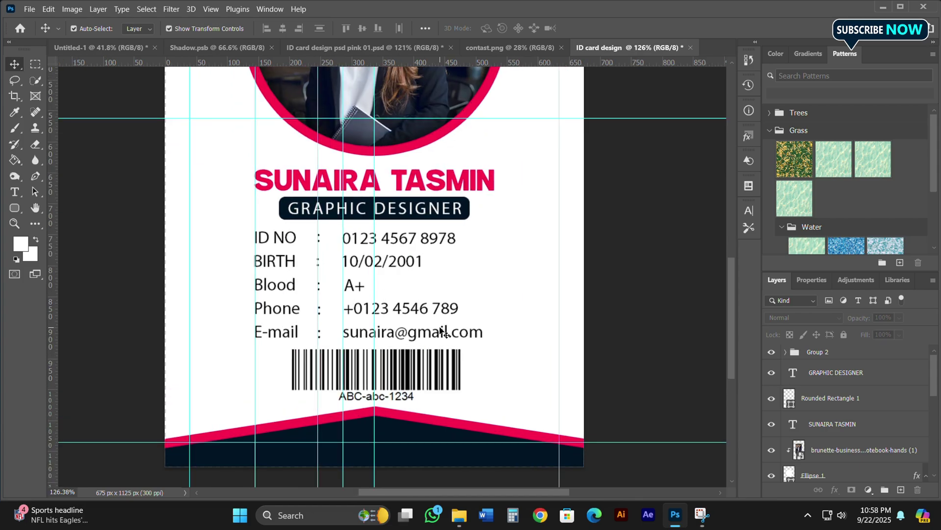
pyautogui.scroll(-1, 442, 330)
pyautogui.scroll(2, 443, 330)
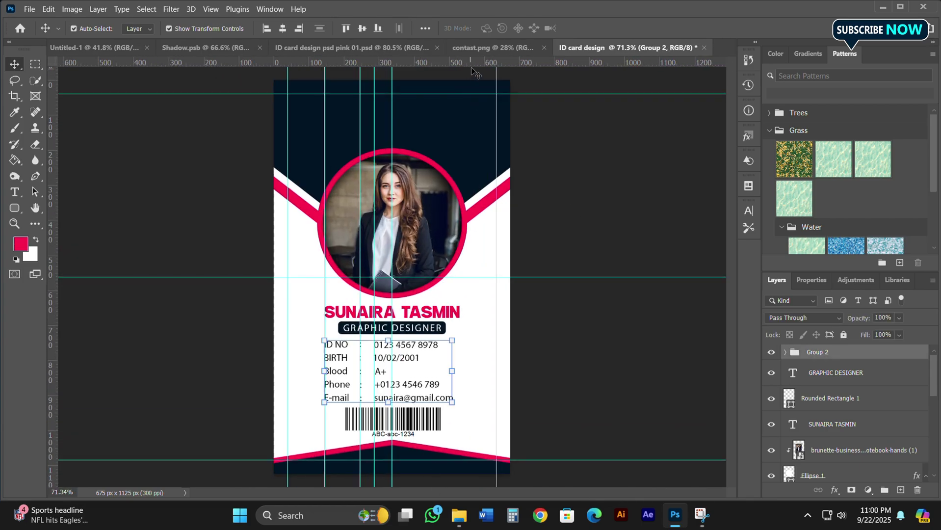
# Bring the LOCAL ROADWORTYS logo from contast.png onto the ID card and shrink it.
pyautogui.click(473, 49)
pyautogui.moveTo(438, 267); pyautogui.dragTo(595, 54)
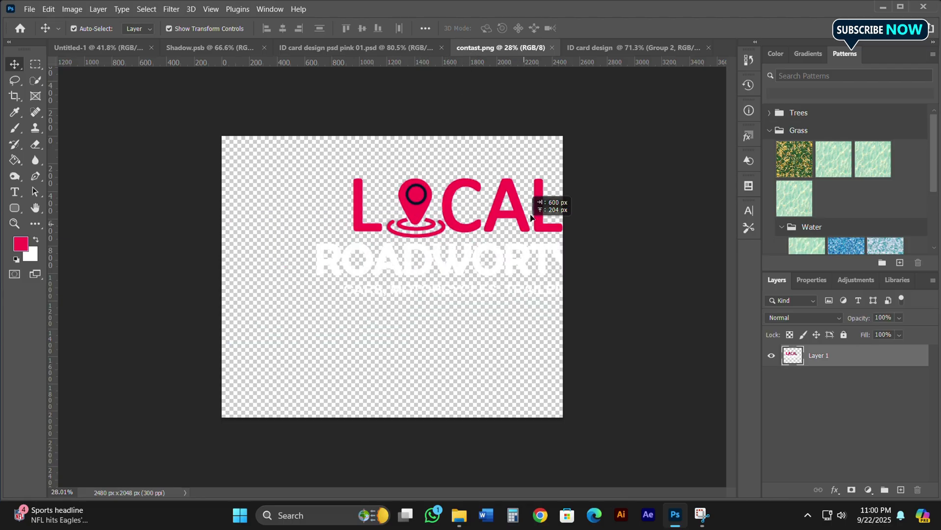
pyautogui.moveTo(428, 124); pyautogui.dragTo(414, 128)
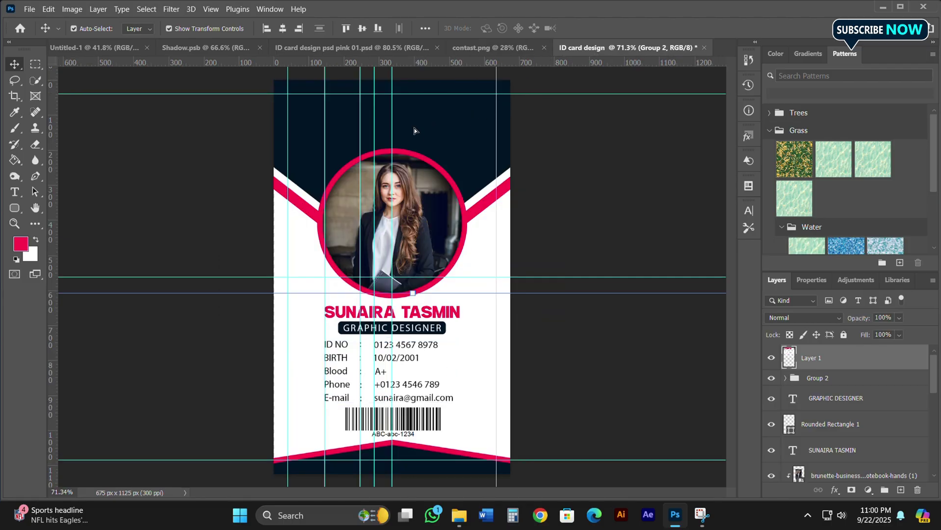
pyautogui.hotkey('ctrl', '-')
pyautogui.hotkey('ctrl', '-')
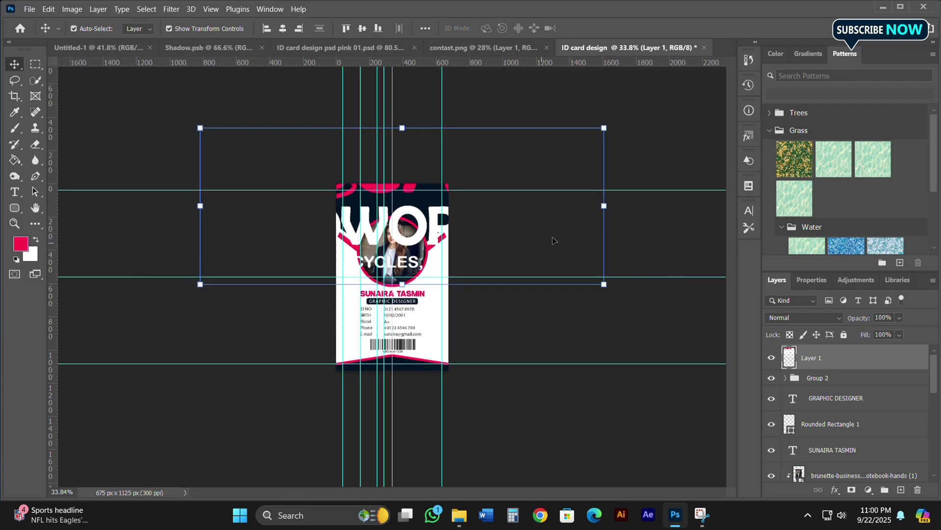
pyautogui.moveTo(605, 207); pyautogui.dragTo(438, 212)
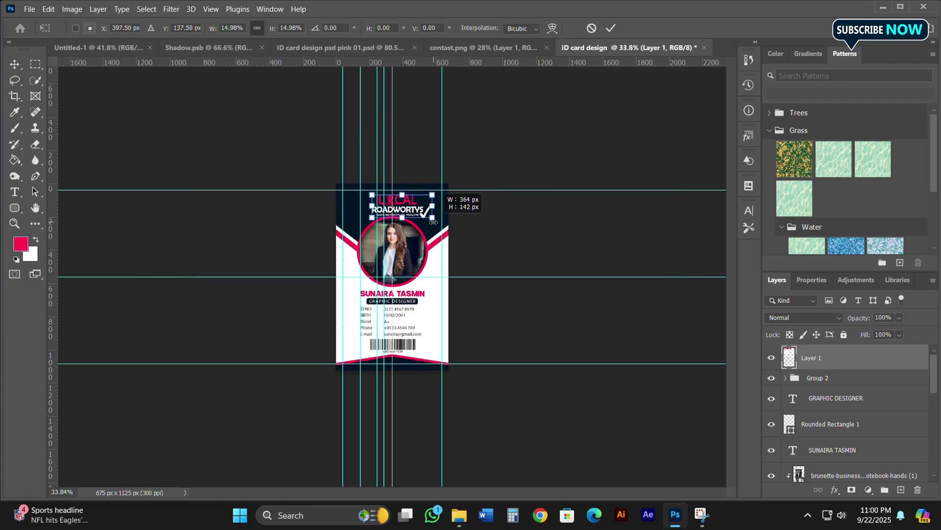
pyautogui.scroll(5, 438, 211)
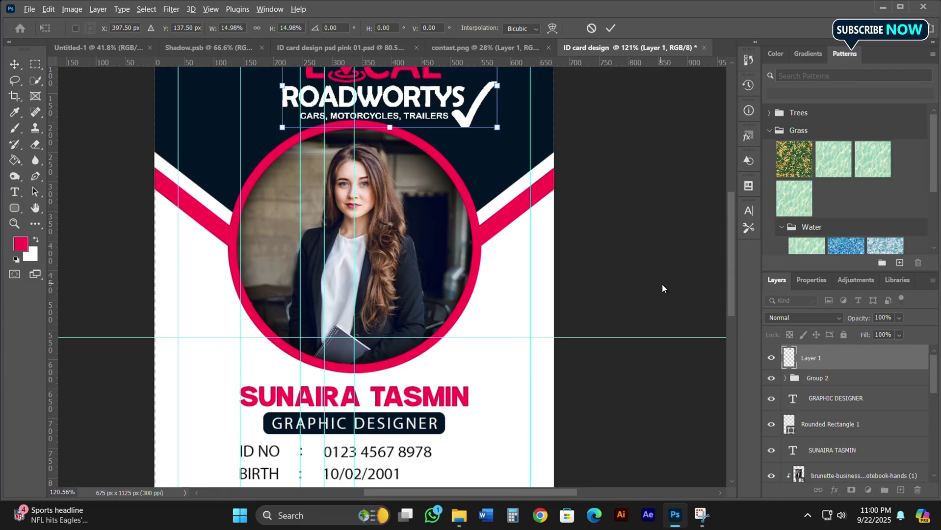
pyautogui.moveTo(728, 291); pyautogui.dragTo(723, 264)
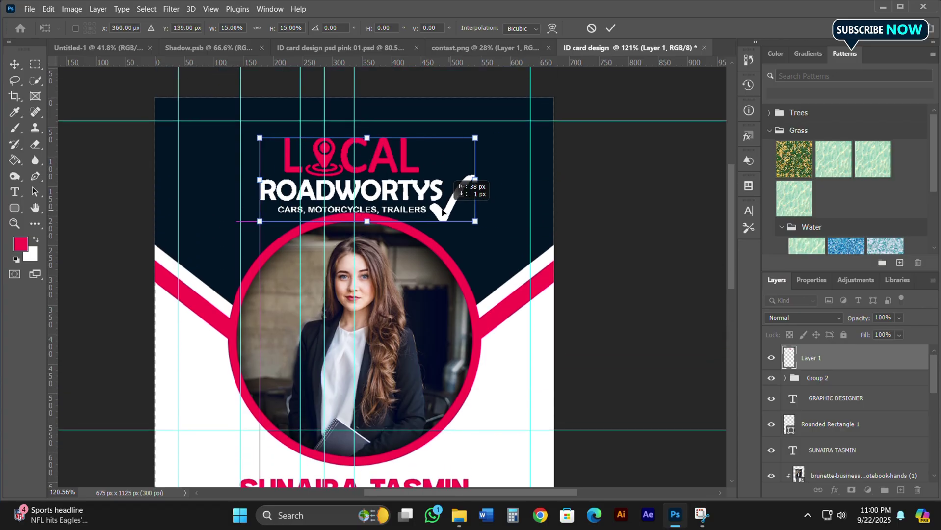
pyautogui.moveTo(467, 218); pyautogui.dragTo(426, 204)
pyautogui.click(607, 32)
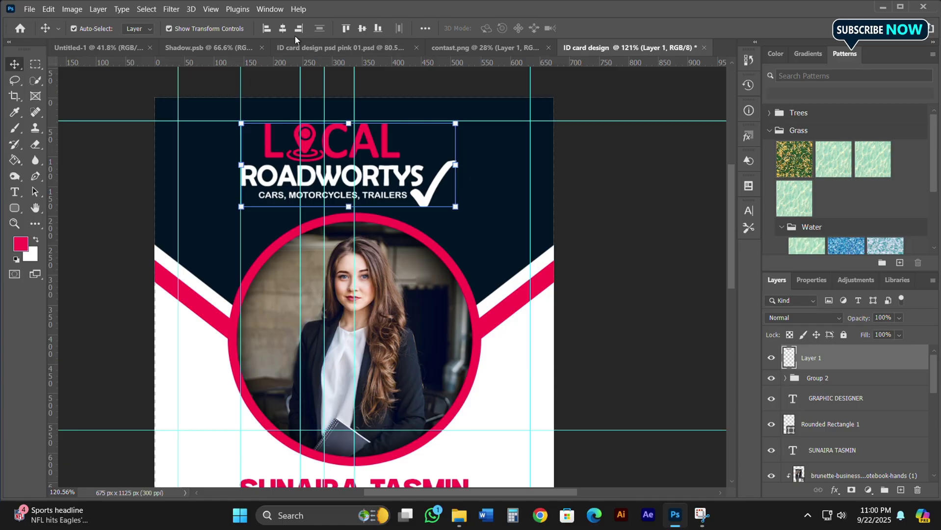
# Nudge the logo right and enlarge it slightly above the photo.
pyautogui.hotkey('shift', 'Right')
pyautogui.moveTo(425, 207)
pyautogui.mouseDown()
pyautogui.moveTo(408, 204)
pyautogui.moveTo(457, 211)
pyautogui.mouseUp()
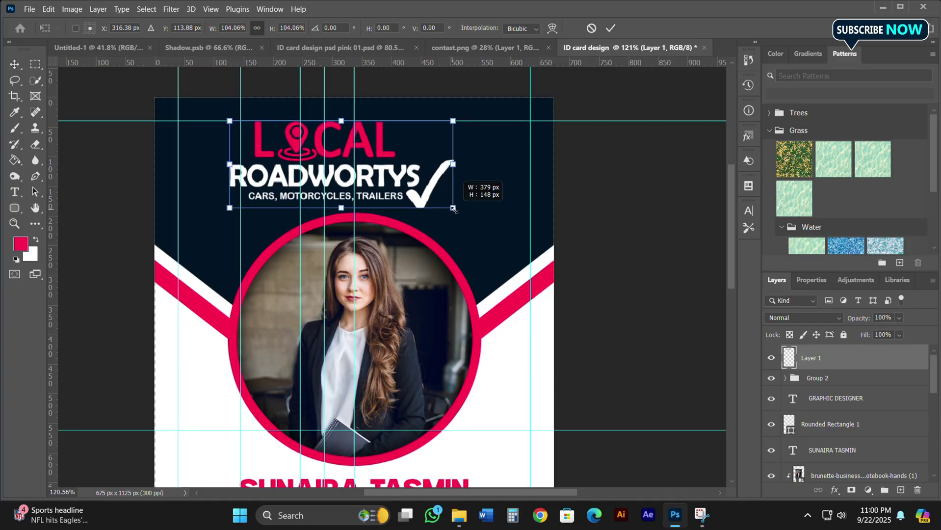
pyautogui.click(610, 28)
pyautogui.hotkey('shift', 'Right')
pyautogui.hotkey('shift', 'Right')
# Scale the portrait photo and its Ellipse 1 circle frame down slightly.
pyautogui.click(569, 211)
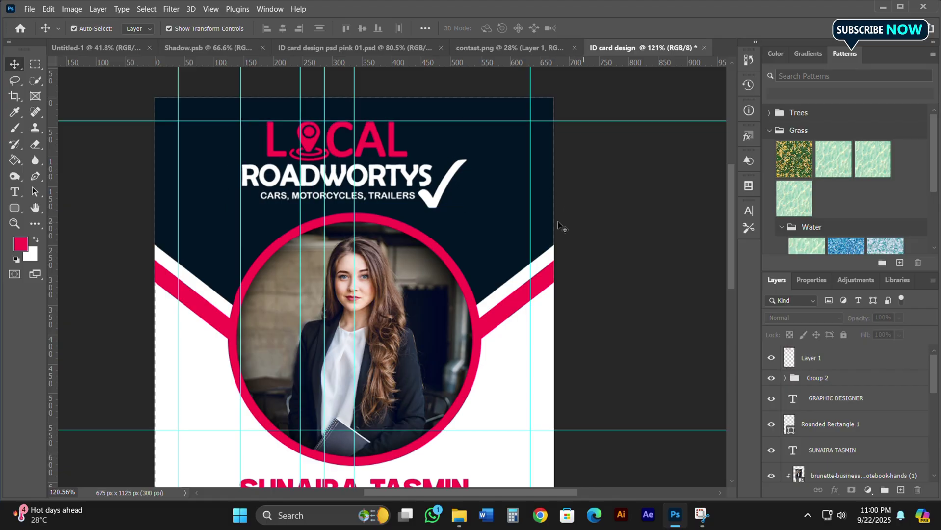
pyautogui.scroll(-4, 491, 209)
pyautogui.scroll(3, 446, 207)
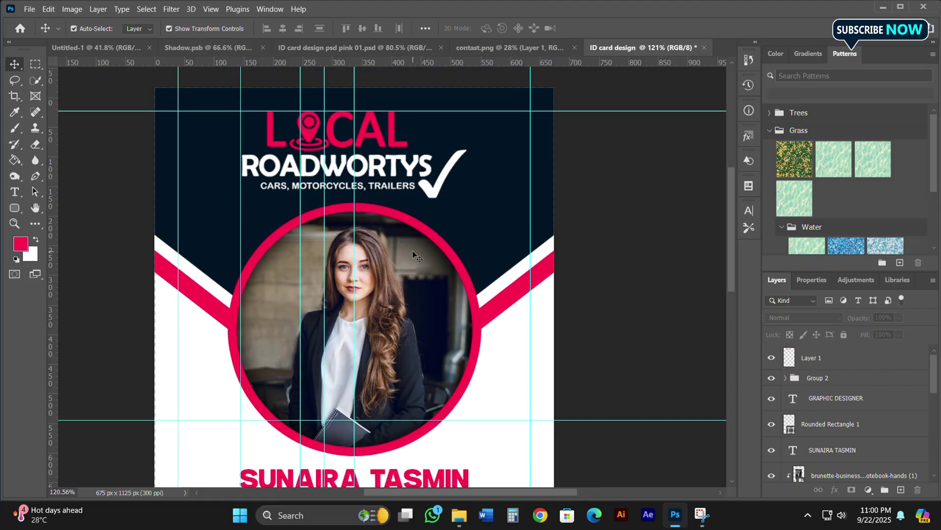
pyautogui.scroll(-4, 415, 253)
pyautogui.scroll(-4, 415, 257)
pyautogui.scroll(-3, 415, 263)
pyautogui.scroll(-2, 413, 262)
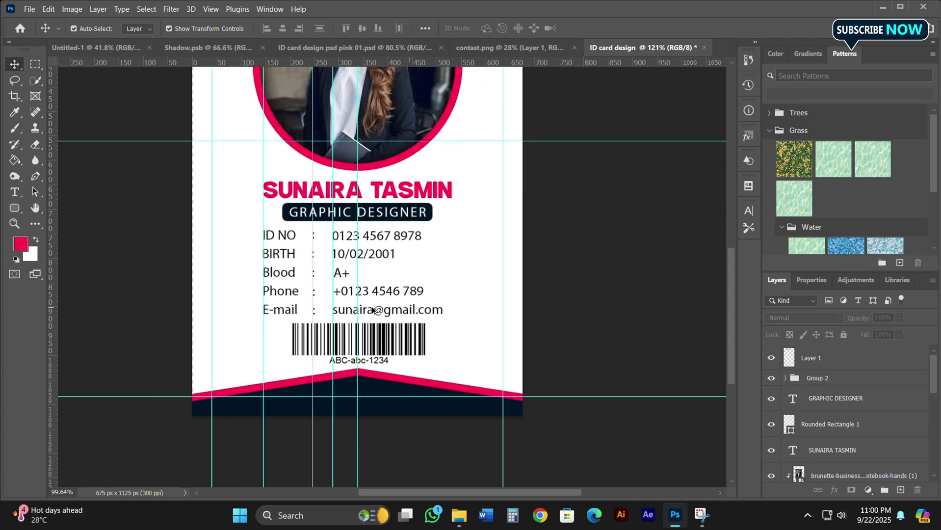
pyautogui.scroll(-2, 422, 255)
pyautogui.scroll(2, 431, 245)
pyautogui.click(438, 237)
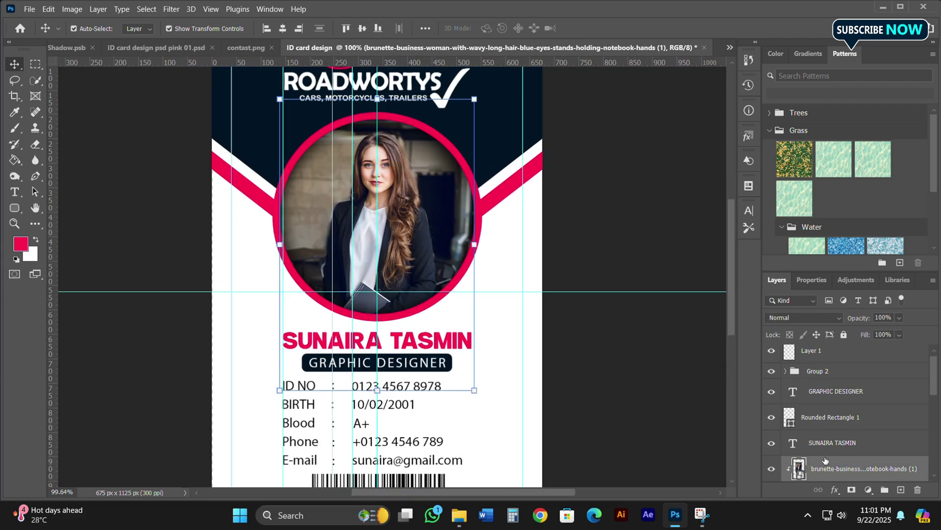
pyautogui.scroll(-3, 827, 462)
pyautogui.click(827, 397)
pyautogui.click(834, 490)
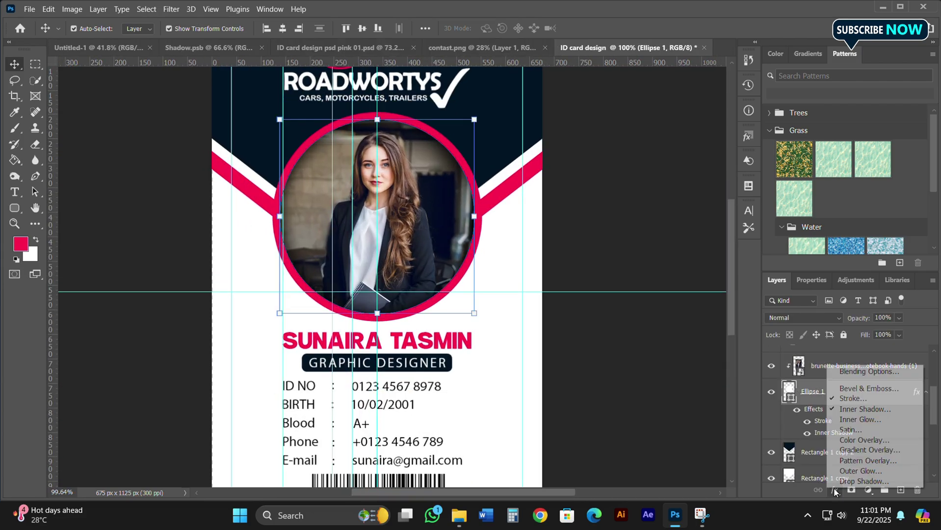
pyautogui.click(724, 394)
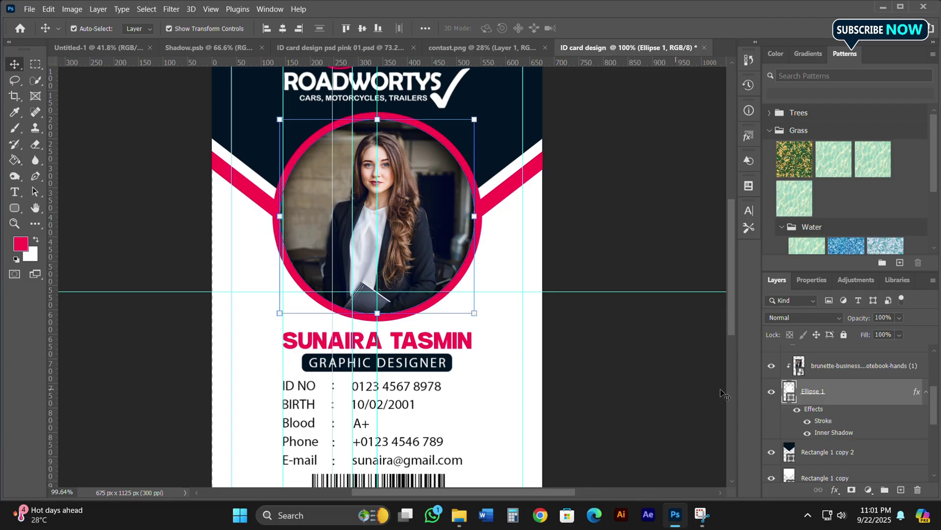
pyautogui.keyDown('shift'); pyautogui.click(827, 376); pyautogui.keyUp('shift')
pyautogui.moveTo(472, 244); pyautogui.dragTo(463, 245)
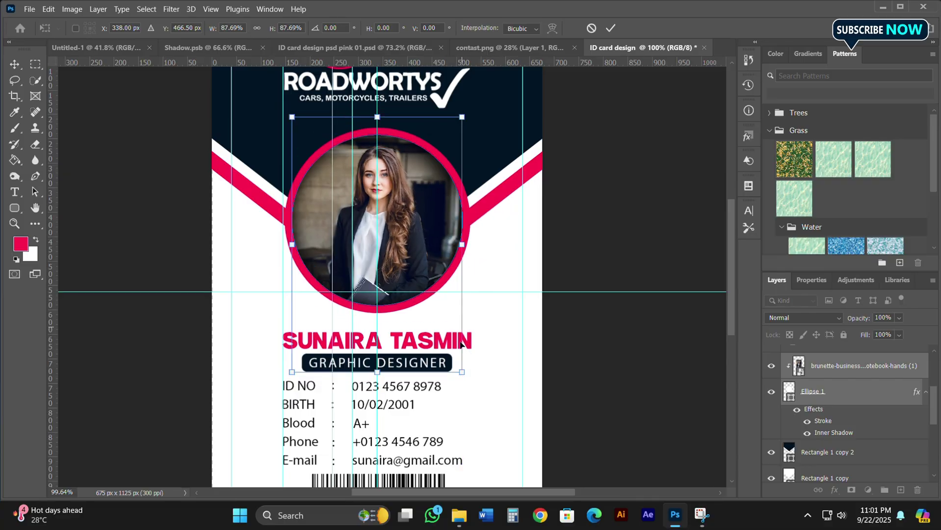
pyautogui.moveTo(464, 374); pyautogui.dragTo(466, 379)
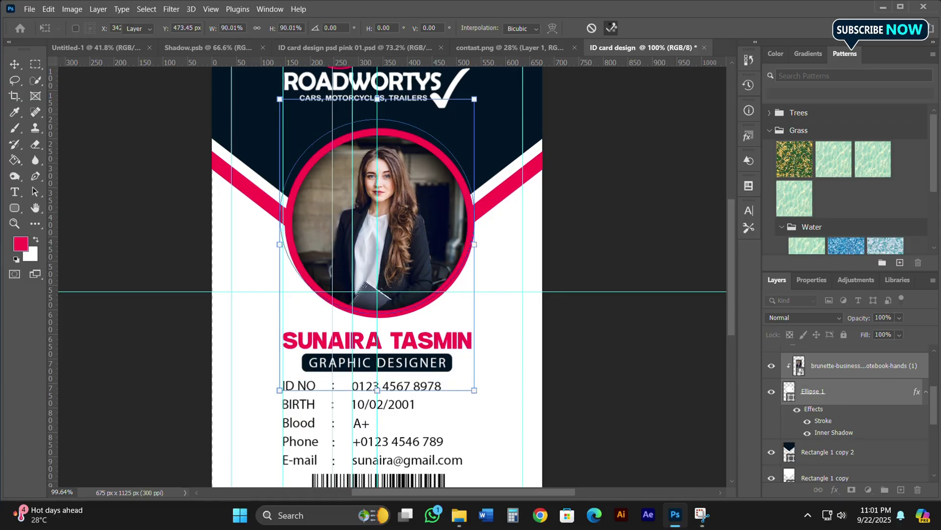
pyautogui.click(611, 28)
# Enlarge the LOCAL ROADWORTYS logo to fill the navy header.
pyautogui.scroll(2, 563, 192)
pyautogui.scroll(2, 563, 193)
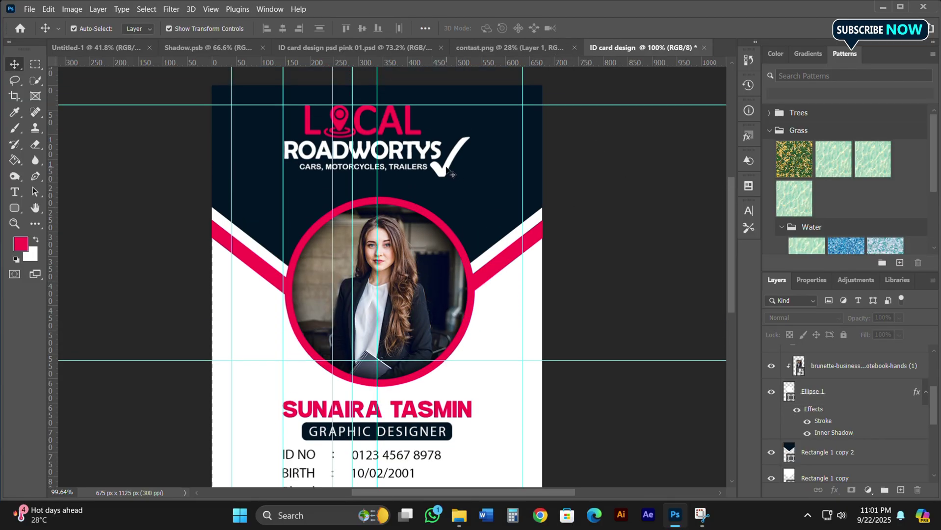
pyautogui.click(363, 157)
pyautogui.moveTo(376, 180); pyautogui.dragTo(377, 186)
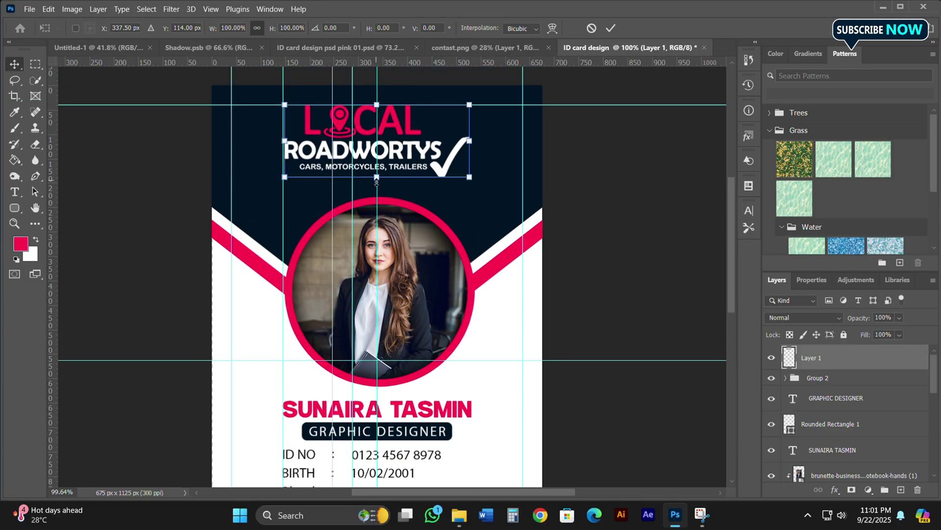
pyautogui.click(611, 28)
# Duplicate the Rectangle 2 chevron shape of the bottom band in place.
pyautogui.click(612, 220)
pyautogui.scroll(-2, 395, 287)
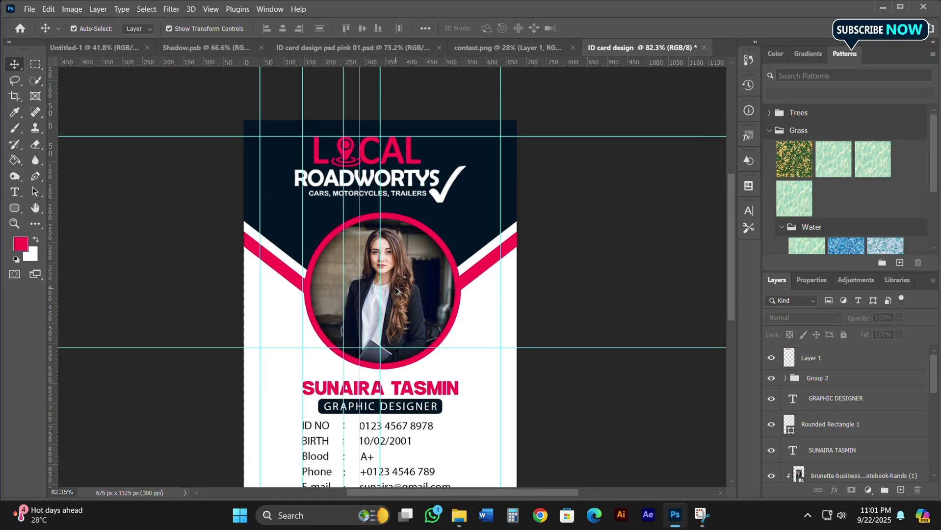
pyautogui.scroll(-2, 395, 287)
pyautogui.scroll(4, 372, 364)
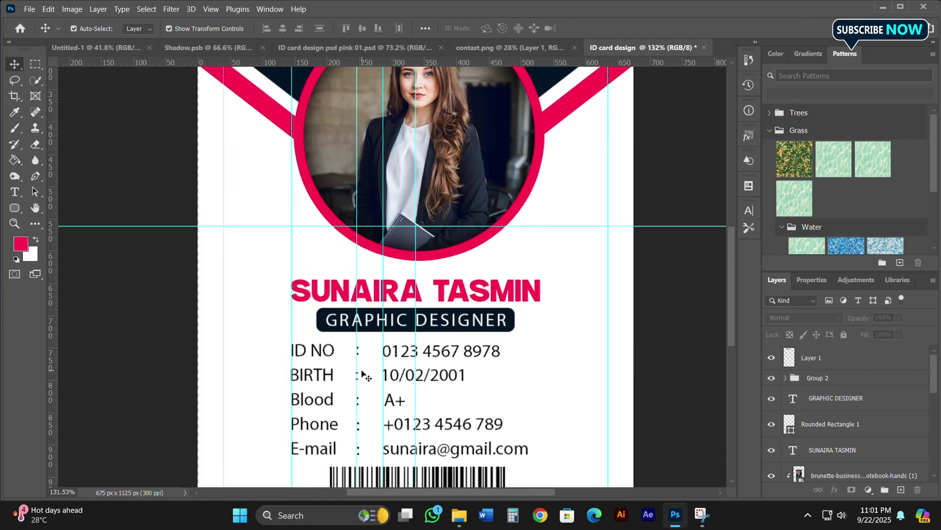
pyautogui.scroll(-3, 367, 372)
pyautogui.scroll(1, 475, 359)
pyautogui.click(475, 363)
pyautogui.click(463, 311)
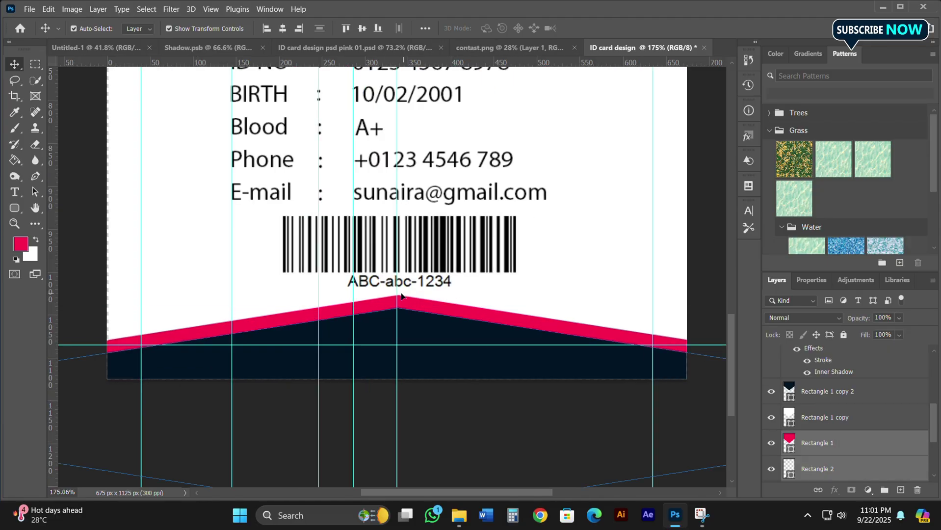
pyautogui.scroll(-1, 390, 295)
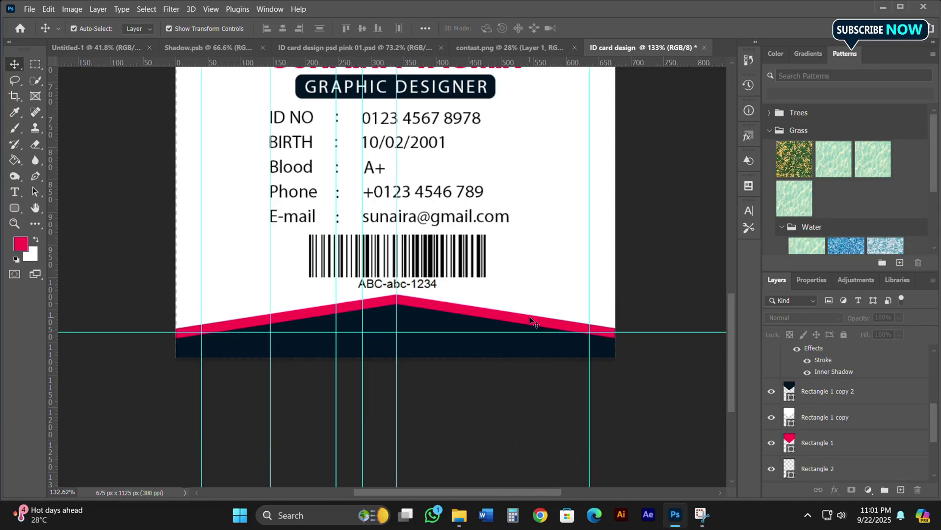
pyautogui.moveTo(395, 470); pyautogui.dragTo(395, 303)
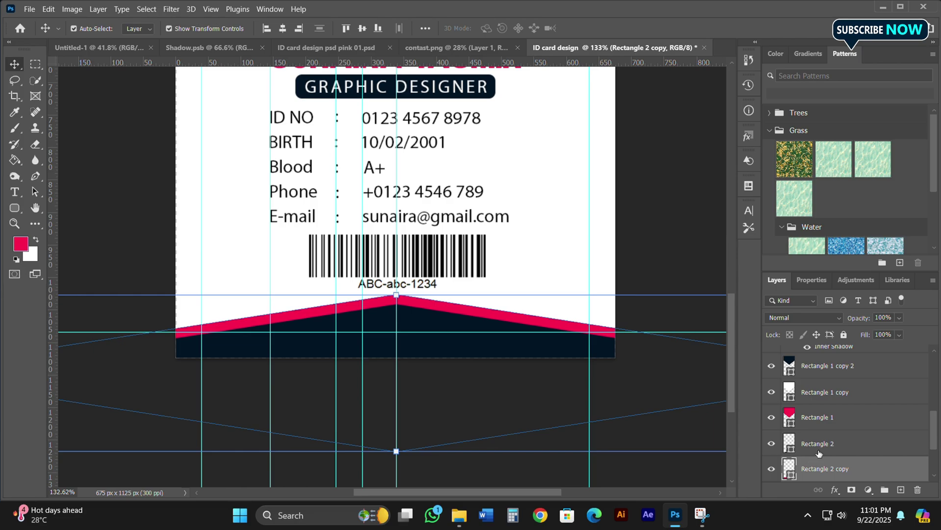
# Shorten both navy and pink chevrons so their peak sits lower under the barcode.
pyautogui.keyDown('shift'); pyautogui.click(818, 444); pyautogui.keyUp('shift')
pyautogui.moveTo(396, 296); pyautogui.dragTo(412, 348)
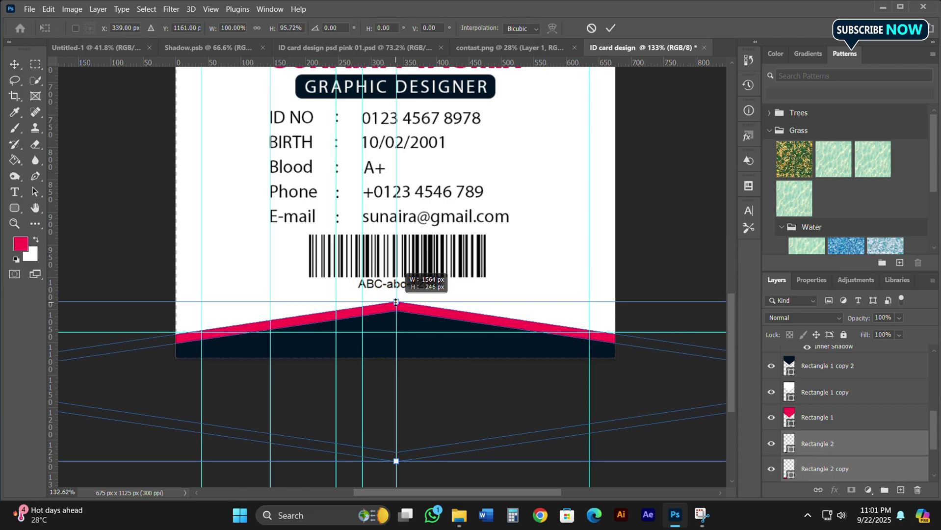
pyautogui.click(611, 28)
pyautogui.hotkey('ctrl', '0')
pyautogui.scroll(3, 349, 314)
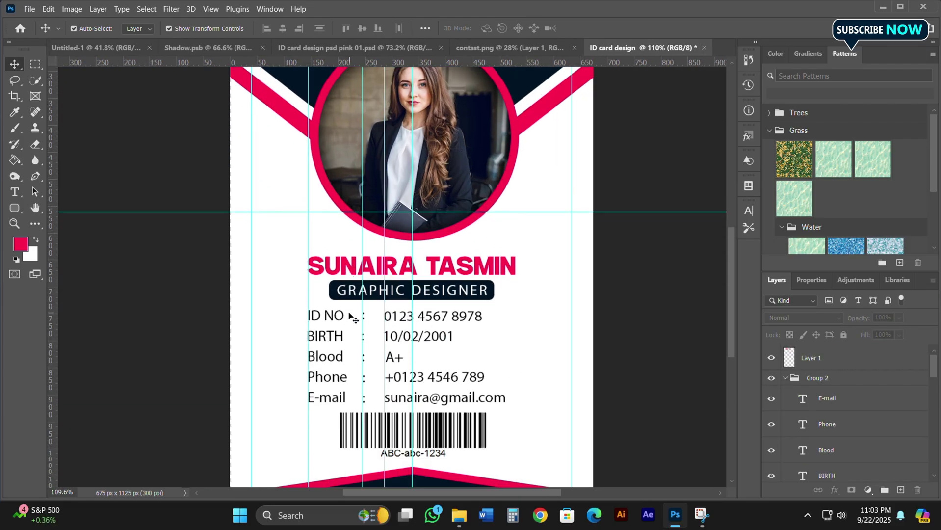
# Draw a small pink bar at the card's left edge with the Rectangle Tool.
pyautogui.rightClick(15, 208)
pyautogui.click(57, 214)
pyautogui.scroll(1, 242, 244)
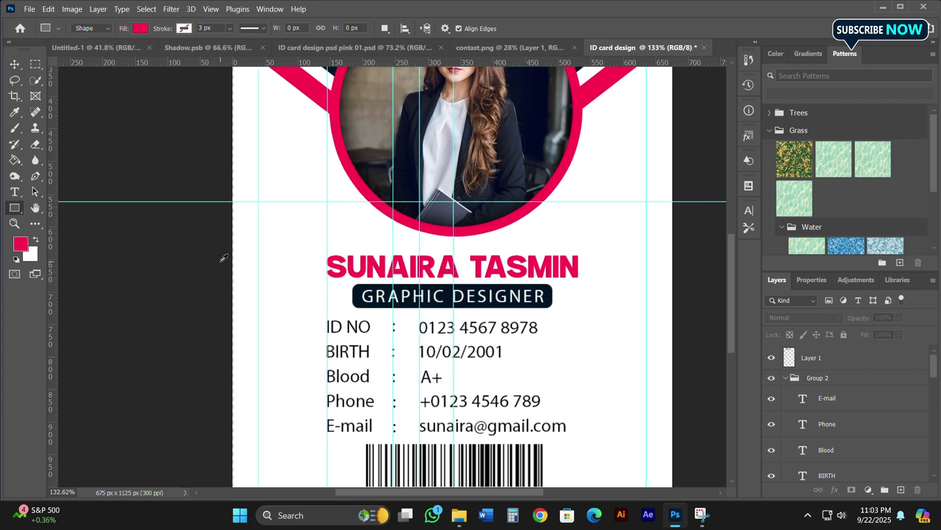
pyautogui.scroll(1, 241, 244)
pyautogui.scroll(-1, 230, 240)
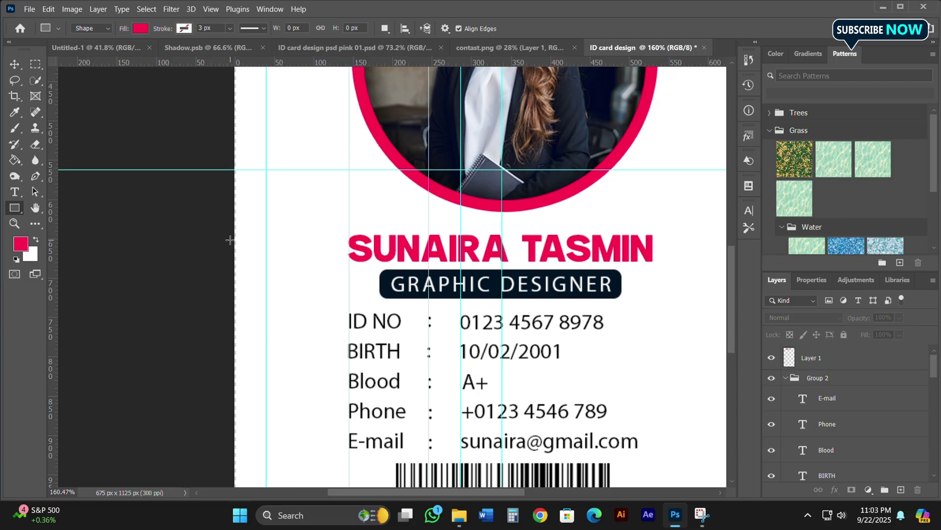
pyautogui.click(19, 63)
pyautogui.click(329, 179)
pyautogui.click(15, 210)
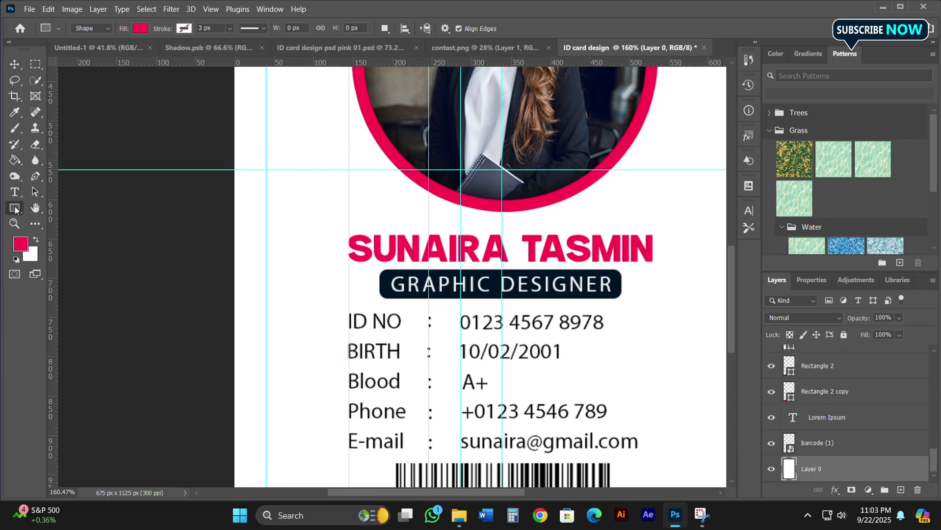
pyautogui.scroll(1, 209, 273)
pyautogui.moveTo(235, 283); pyautogui.dragTo(278, 294)
pyautogui.press('v')
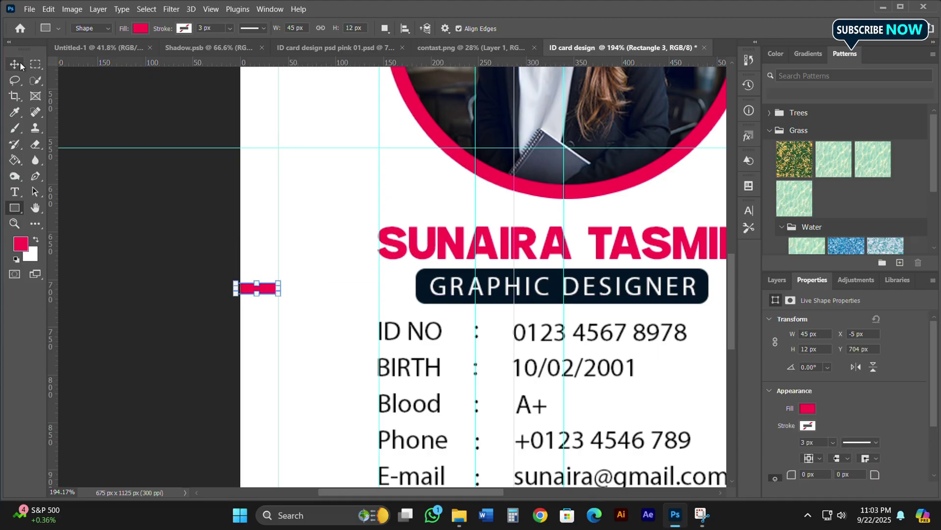
pyautogui.click(195, 265)
# Alt-drag three copies of the pink bar, stacking four bars down the left edge.
pyautogui.scroll(-3, 195, 265)
pyautogui.scroll(2, 286, 311)
pyautogui.scroll(2, 309, 269)
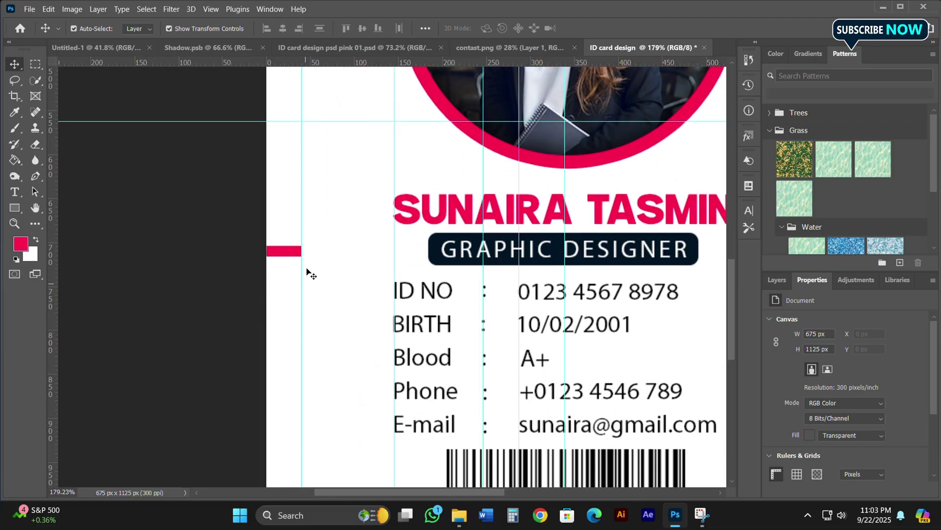
pyautogui.scroll(2, 287, 257)
pyautogui.scroll(1, 286, 257)
pyautogui.moveTo(282, 248); pyautogui.dragTo(278, 285)
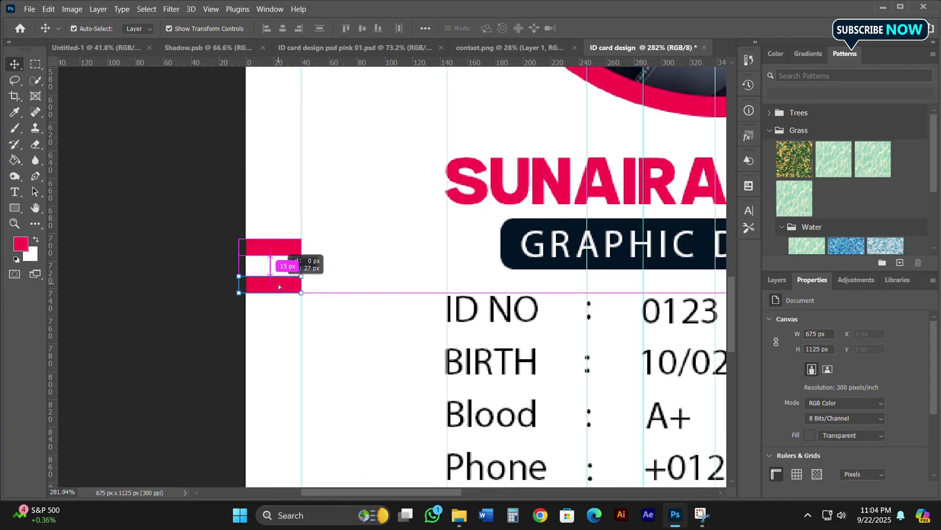
pyautogui.scroll(1, 265, 260)
pyautogui.scroll(2, 272, 245)
pyautogui.moveTo(272, 249); pyautogui.dragTo(272, 239)
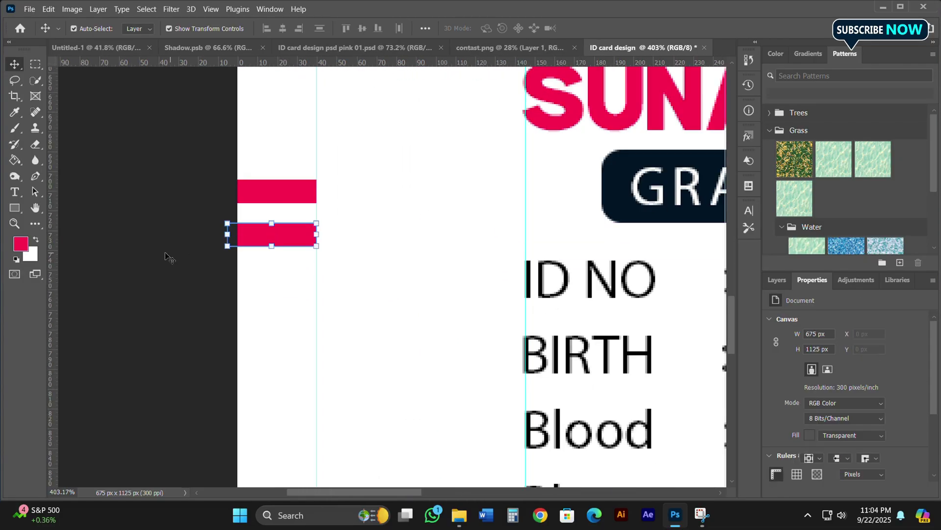
pyautogui.click(168, 258)
pyautogui.scroll(-1, 278, 211)
pyautogui.moveTo(278, 201); pyautogui.dragTo(279, 288)
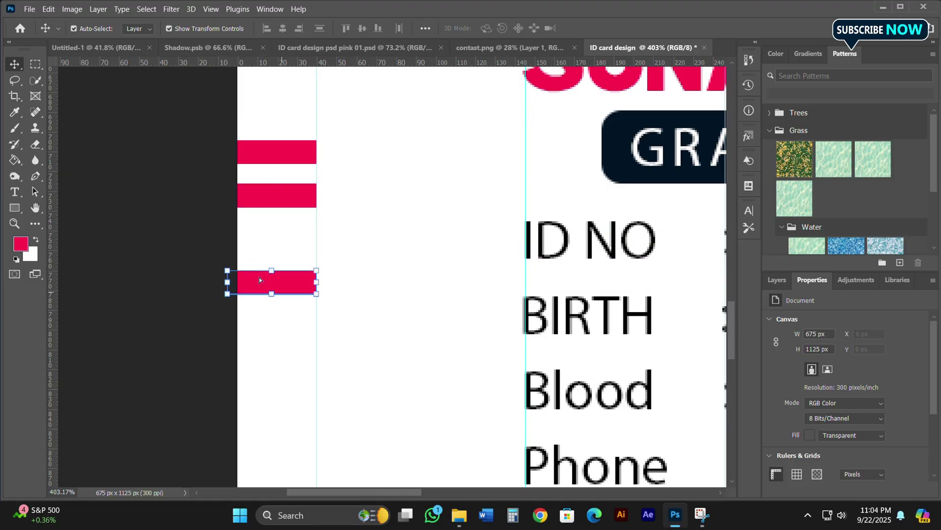
pyautogui.click(194, 275)
pyautogui.scroll(-1, 195, 275)
pyautogui.scroll(-1, 195, 274)
pyautogui.moveTo(265, 235); pyautogui.dragTo(263, 283)
pyautogui.scroll(-5, 263, 283)
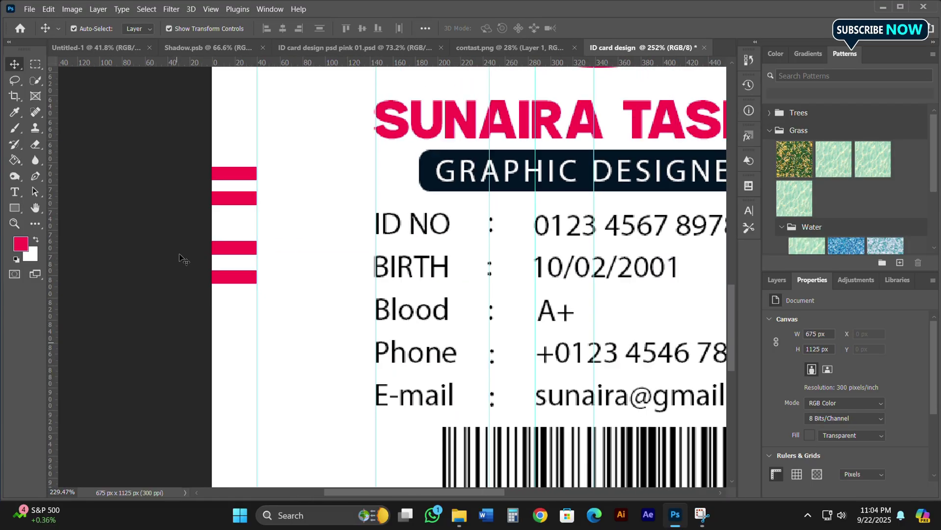
# Group the lower two pink bars and give the group a navy Color Overlay.
pyautogui.click(777, 280)
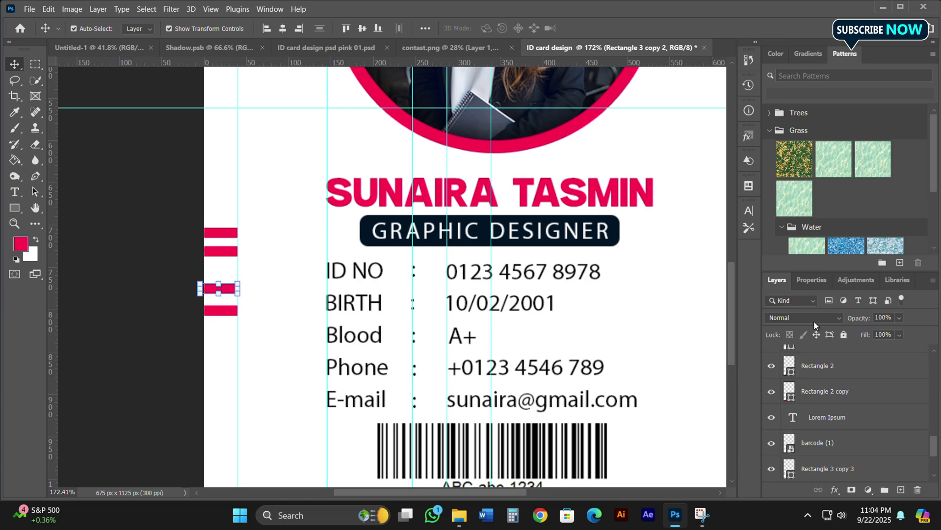
pyautogui.scroll(3, 835, 393)
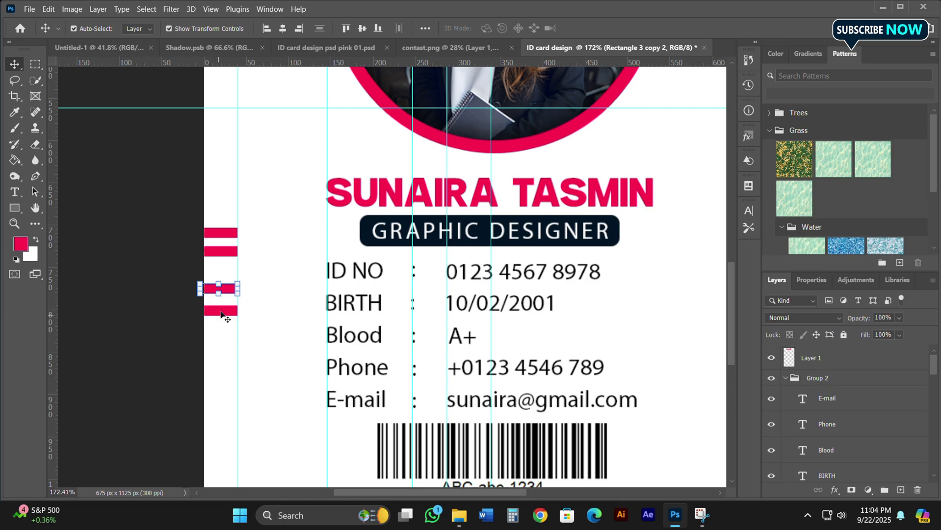
pyautogui.click(222, 313)
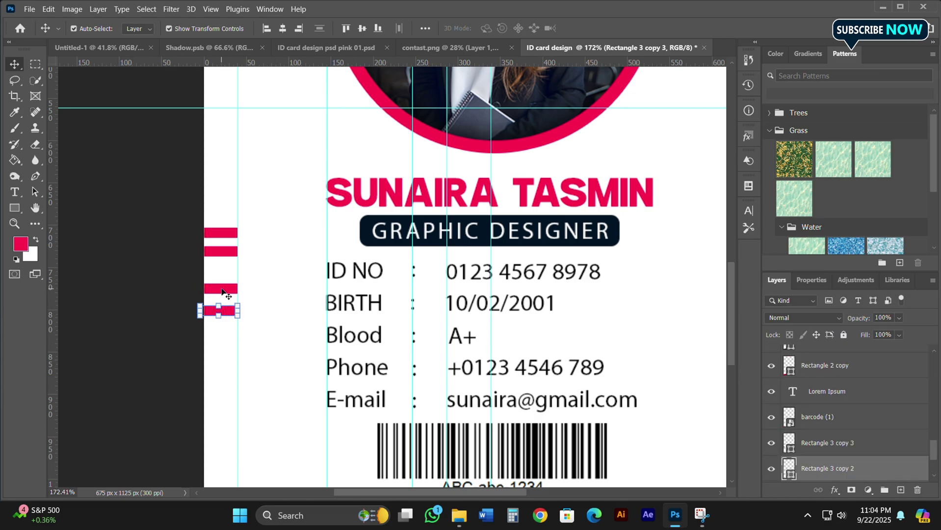
pyautogui.keyDown('shift'); pyautogui.click(221, 288); pyautogui.keyUp('shift')
pyautogui.click(885, 490)
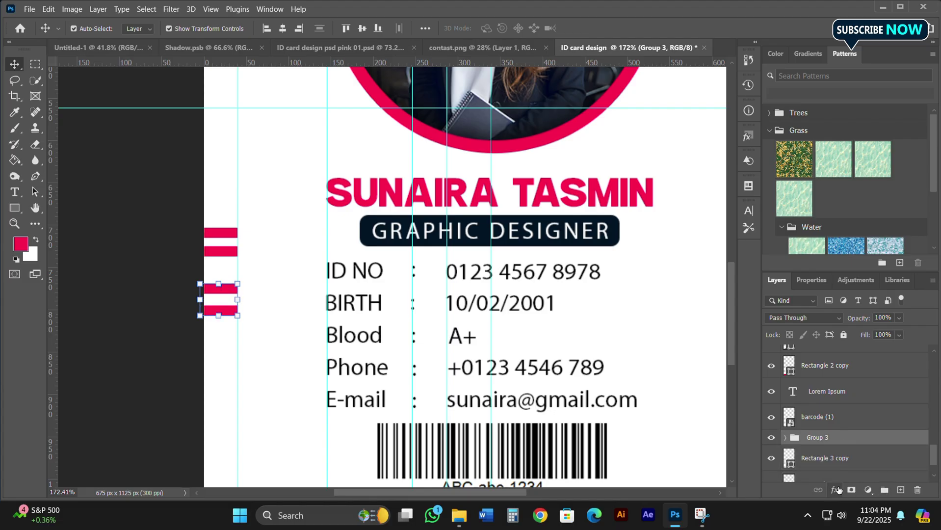
pyautogui.click(837, 491)
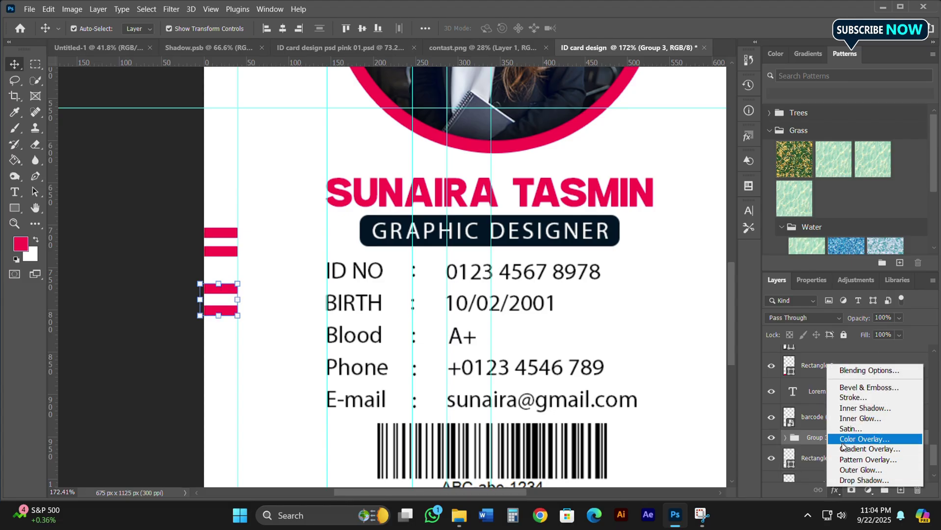
pyautogui.click(874, 438)
pyautogui.click(738, 240)
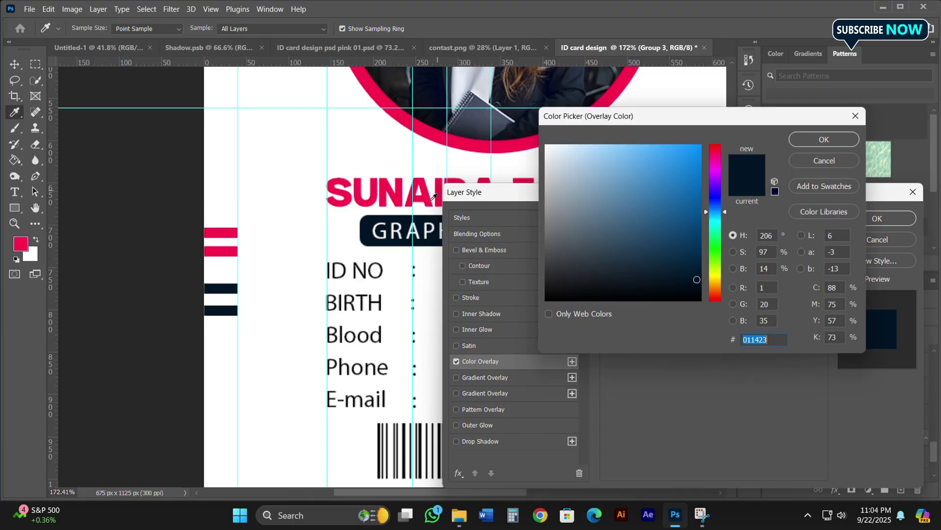
pyautogui.click(824, 140)
pyautogui.click(878, 219)
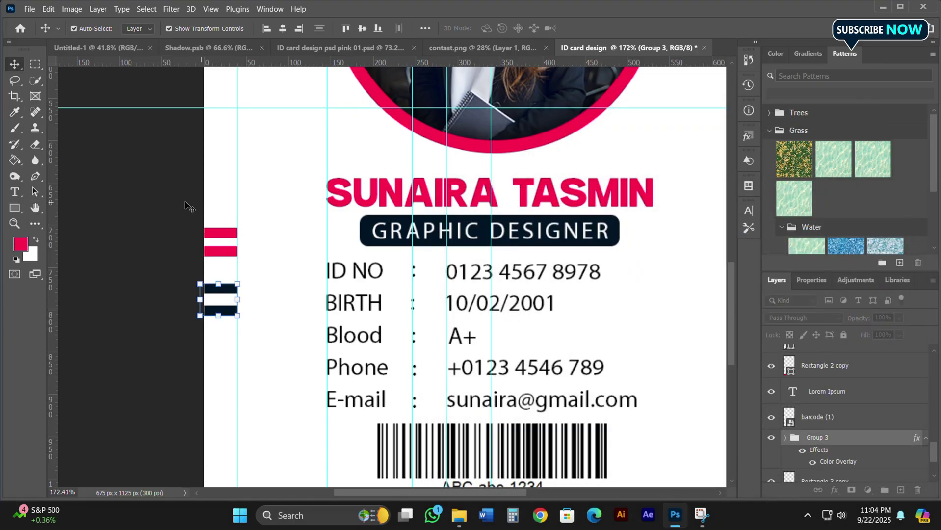
pyautogui.press('v')
pyautogui.keyDown('alt'); pyautogui.scroll(-3, 152, 246); pyautogui.keyUp('alt')
pyautogui.keyDown('alt'); pyautogui.scroll(-1, 152, 246); pyautogui.keyUp('alt')
pyautogui.keyDown('alt'); pyautogui.scroll(1, 305, 343); pyautogui.keyUp('alt')
# Group the two pink bars, group them with the navy group, and duplicate the combined group.
pyautogui.keyDown('alt'); pyautogui.scroll(2, 254, 300); pyautogui.keyUp('alt')
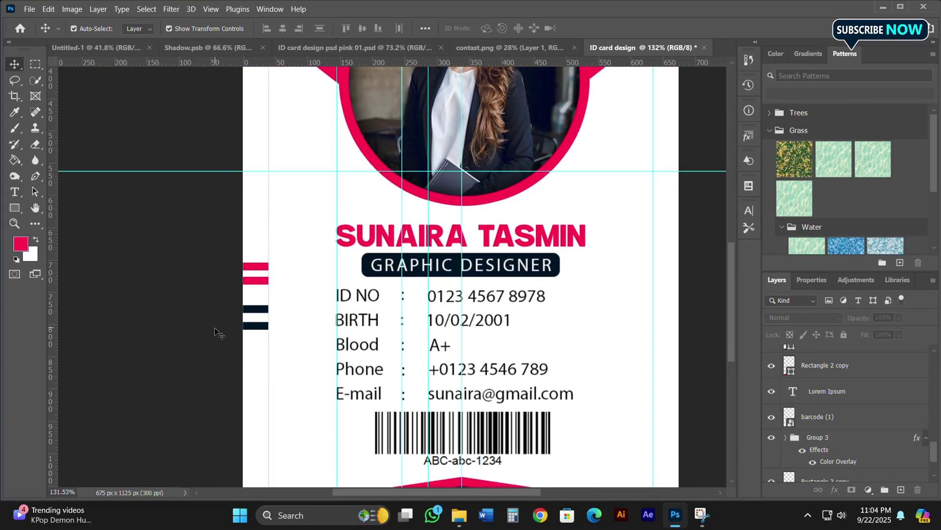
pyautogui.keyDown('alt'); pyautogui.scroll(2, 254, 299); pyautogui.keyUp('alt')
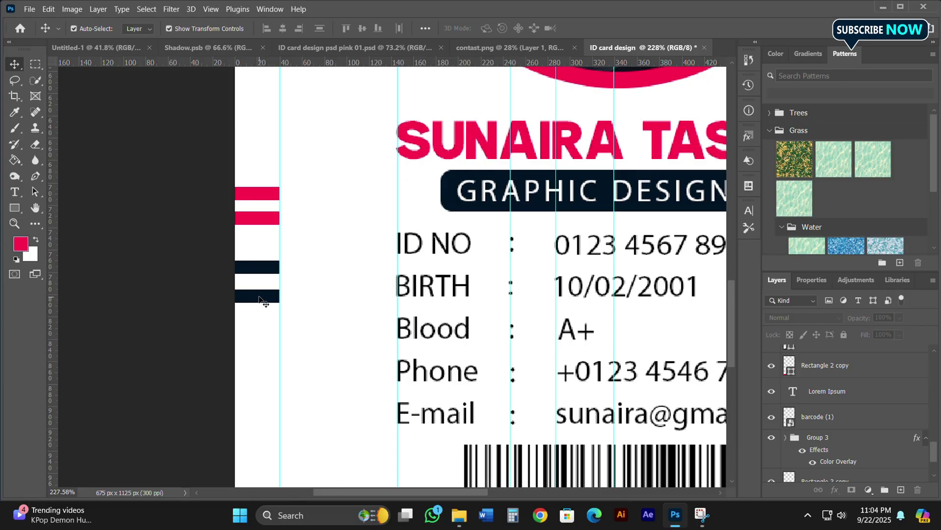
pyautogui.click(259, 299)
pyautogui.click(787, 425)
pyautogui.scroll(-2, 812, 442)
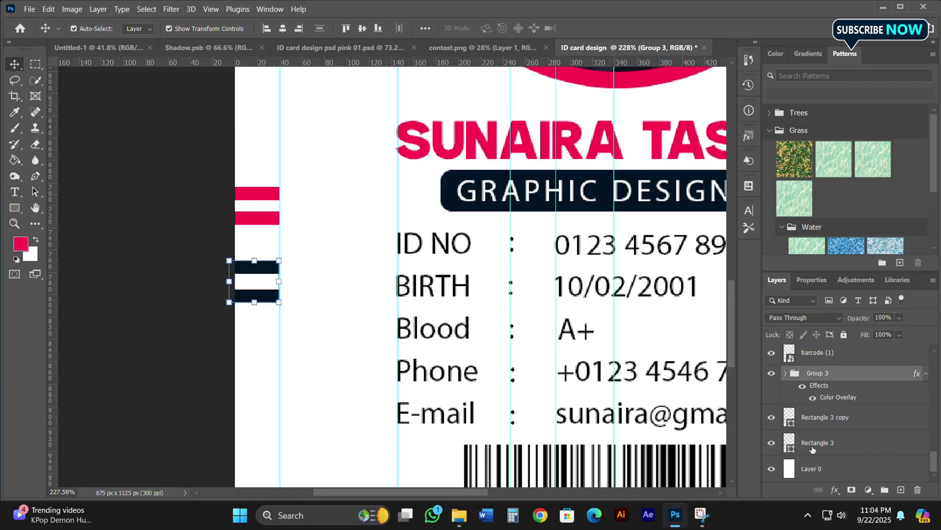
pyautogui.click(818, 444)
pyautogui.keyDown('shift'); pyautogui.click(818, 418); pyautogui.keyUp('shift')
pyautogui.hotkey('ctrl', 'g')
pyautogui.scroll(2, 823, 432)
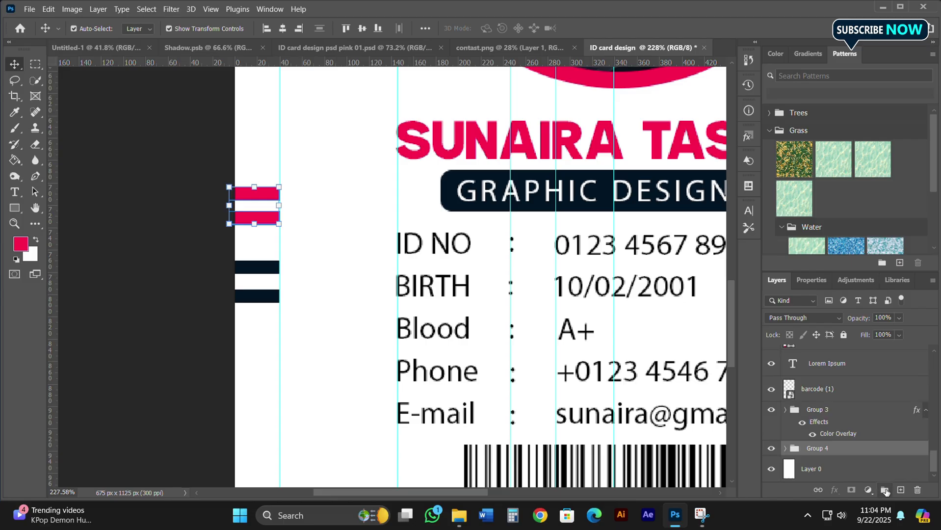
pyautogui.keyDown('shift'); pyautogui.click(815, 422); pyautogui.keyUp('shift')
pyautogui.click(884, 492)
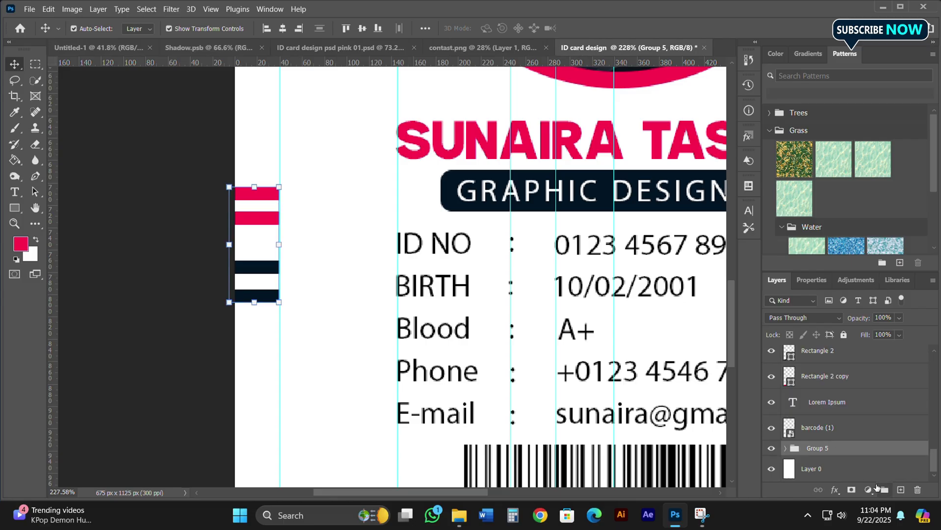
pyautogui.hotkey('ctrl', 'j')
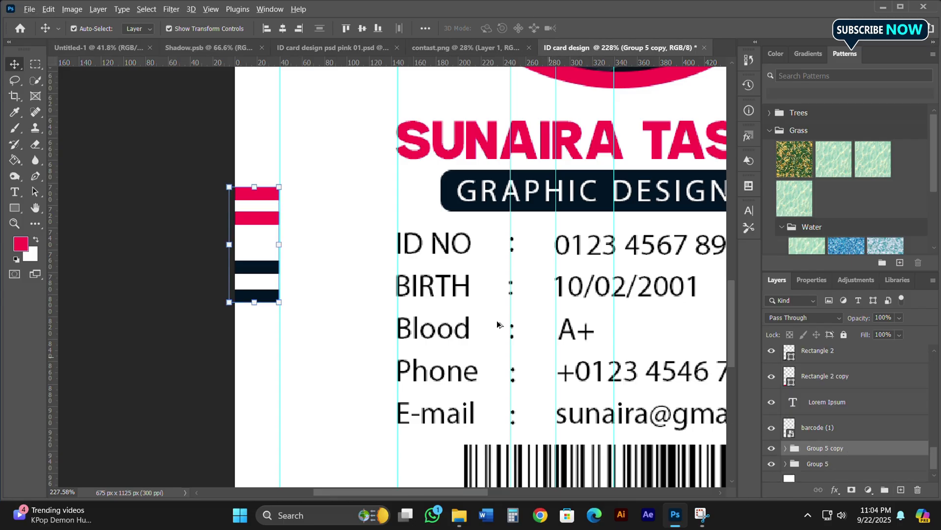
# Move the duplicated bar group to the card's right edge, level with the left bars.
pyautogui.scroll(-2, 142, 150)
pyautogui.click(213, 216)
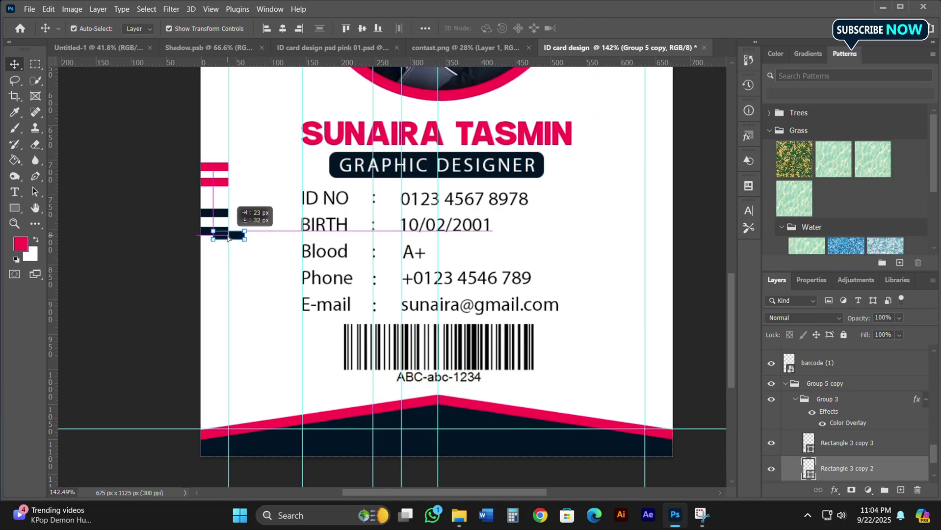
pyautogui.click(796, 399)
pyautogui.click(824, 383)
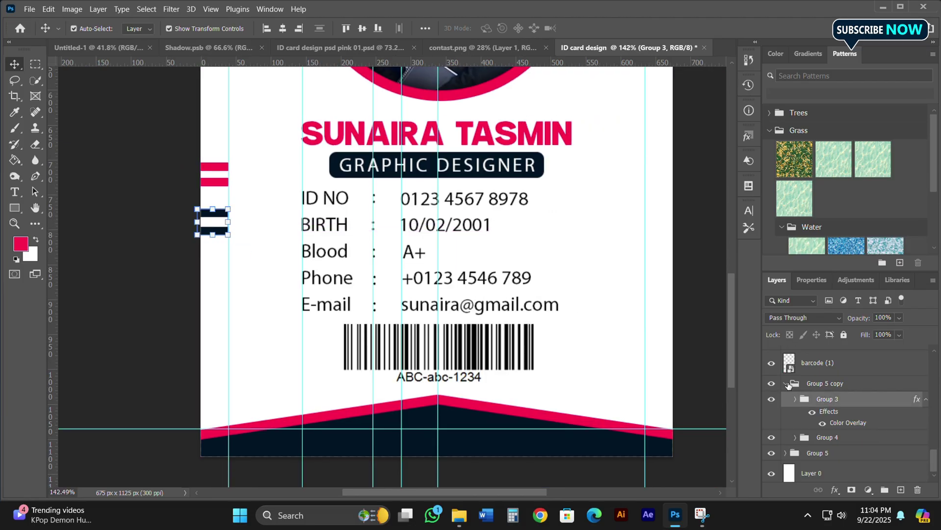
pyautogui.click(786, 384)
pyautogui.hotkey('ctrl', 't')
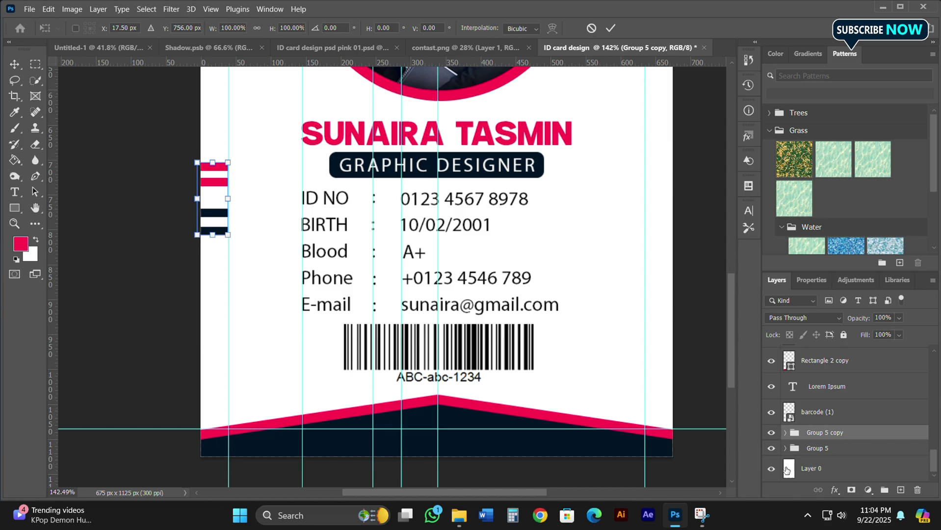
pyautogui.moveTo(220, 217)
pyautogui.mouseDown()
pyautogui.moveTo(657, 228)
pyautogui.moveTo(671, 216)
pyautogui.mouseUp()
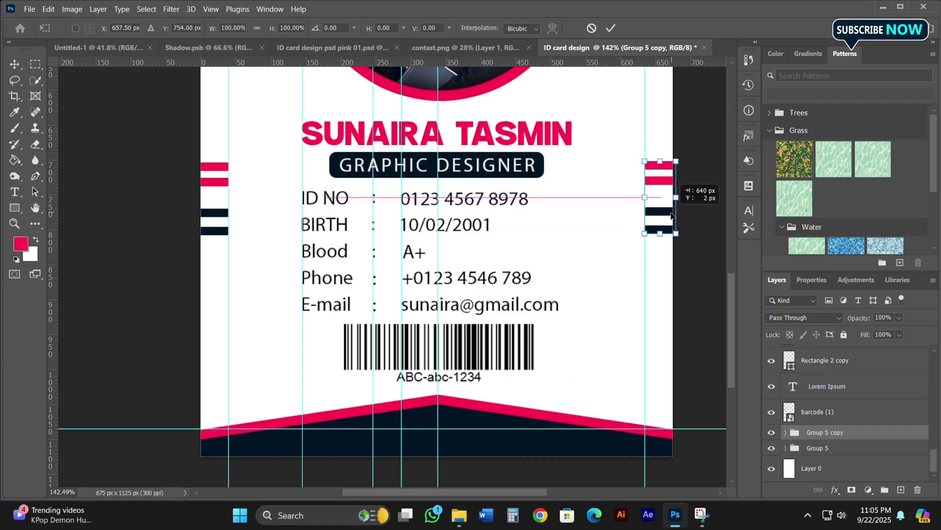
pyautogui.moveTo(671, 216); pyautogui.dragTo(672, 218)
pyautogui.click(611, 28)
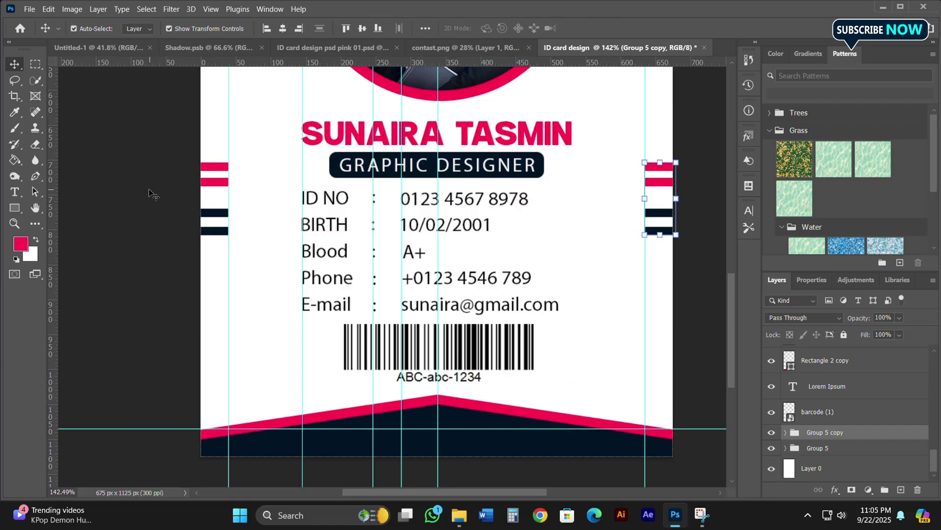
pyautogui.click(150, 192)
pyautogui.hotkey('ctrl', '-')
pyautogui.hotkey('ctrl', '-')
pyautogui.hotkey('ctrl', ';')
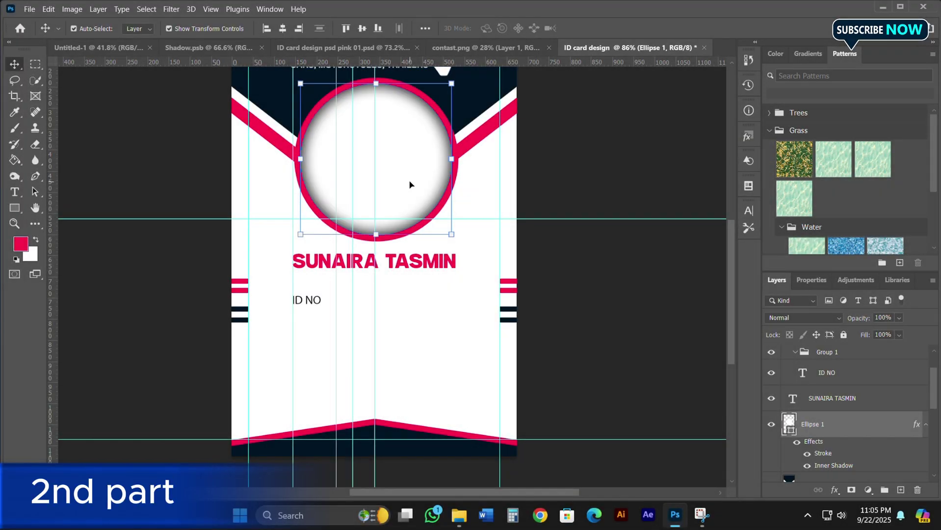
# Drag the logo and chevron group (Group 6) higher up the card and commit.
pyautogui.click(574, 253)
pyautogui.scroll(1, 468, 324)
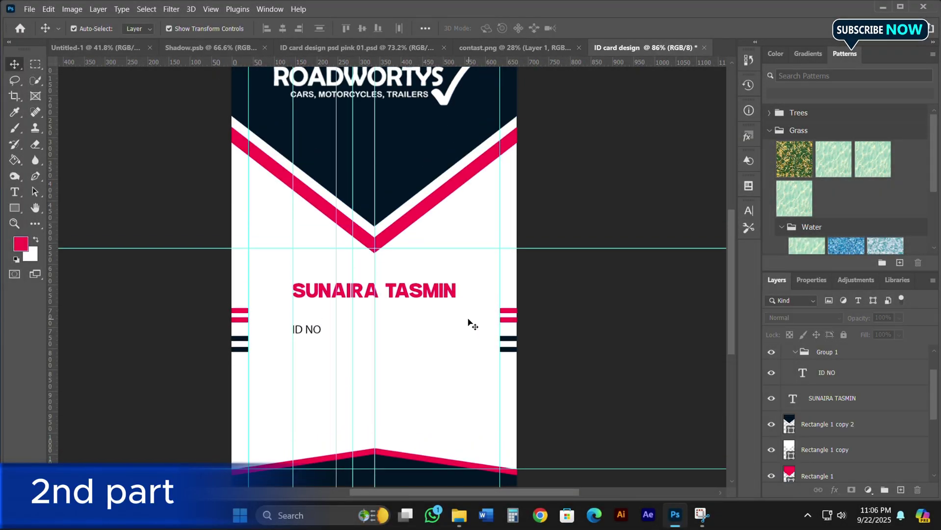
pyautogui.scroll(-2, 389, 319)
pyautogui.scroll(1, 409, 230)
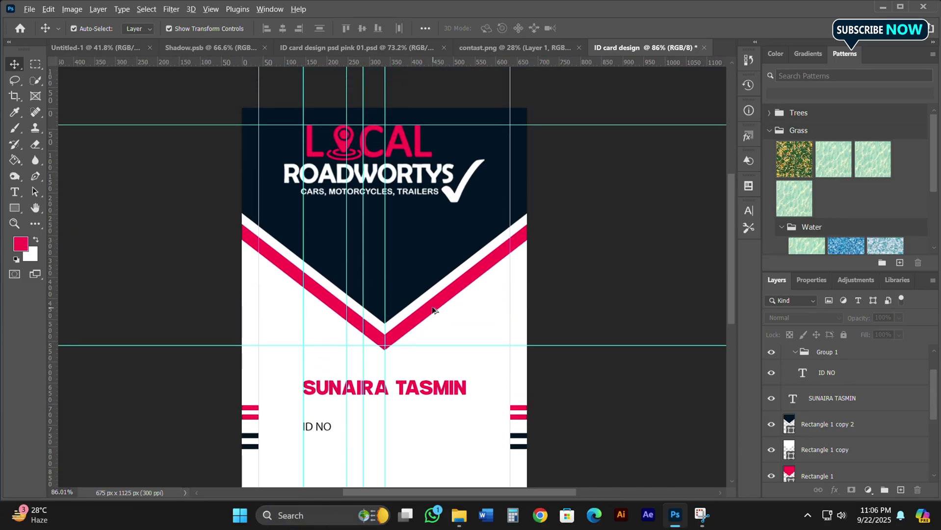
pyautogui.scroll(1, 409, 230)
pyautogui.click(826, 395)
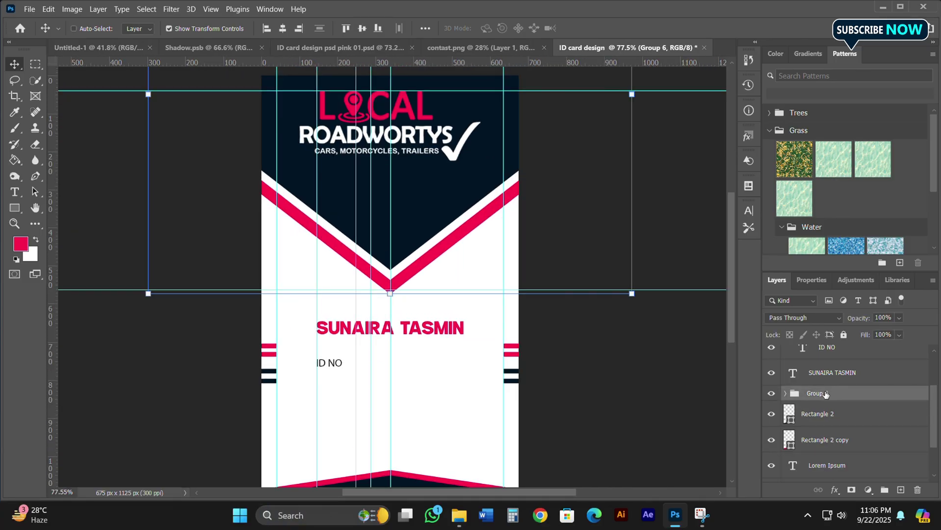
pyautogui.moveTo(403, 216); pyautogui.dragTo(399, 175)
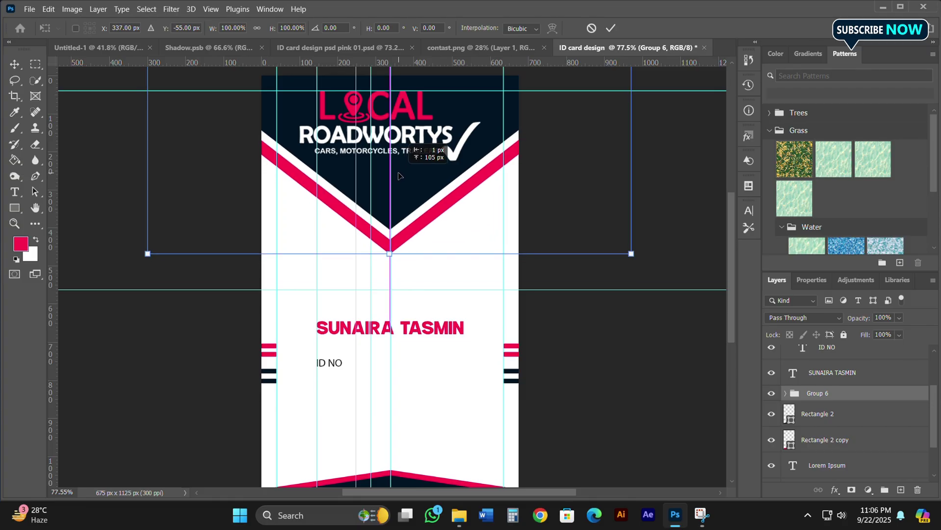
pyautogui.click(611, 28)
pyautogui.click(126, 215)
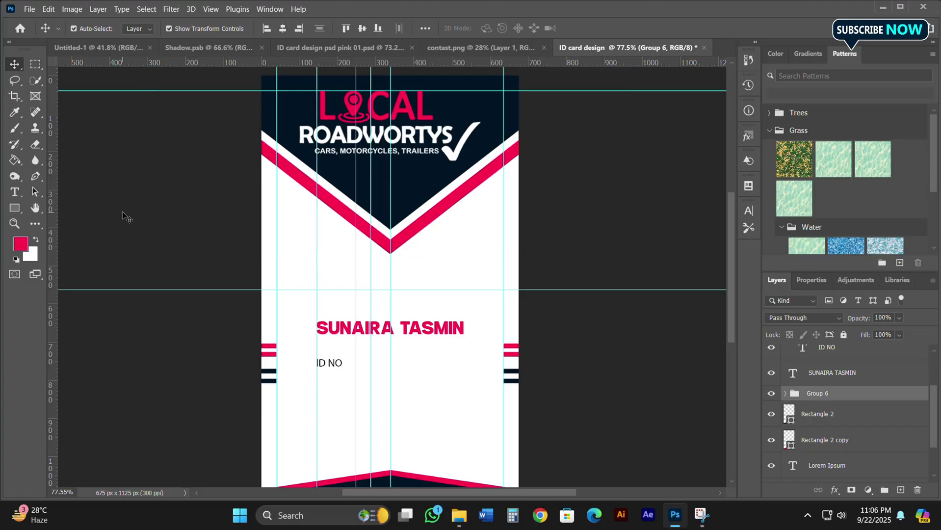
pyautogui.scroll(2, 469, 187)
pyautogui.scroll(-2, 468, 187)
pyautogui.scroll(-3, 458, 278)
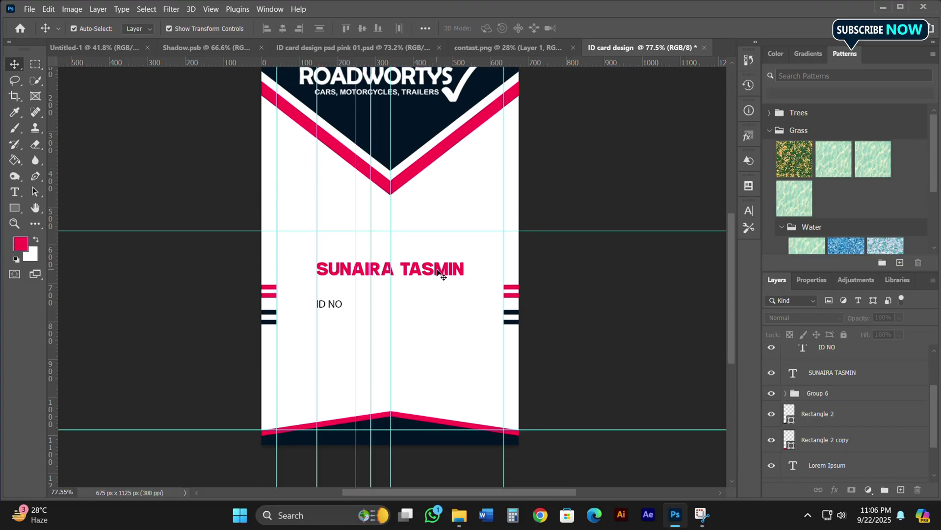
pyautogui.scroll(1, 346, 304)
pyautogui.moveTo(432, 270); pyautogui.dragTo(420, 223)
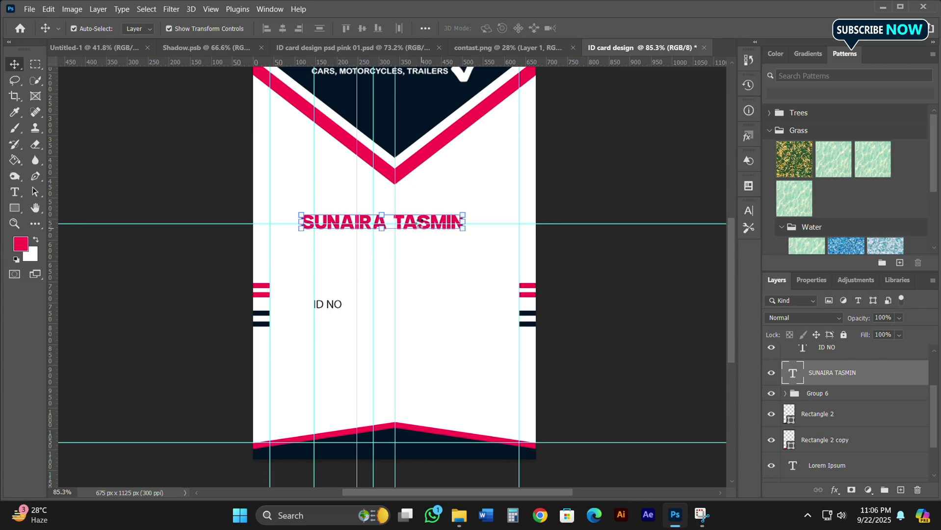
pyautogui.doubleClick(439, 224)
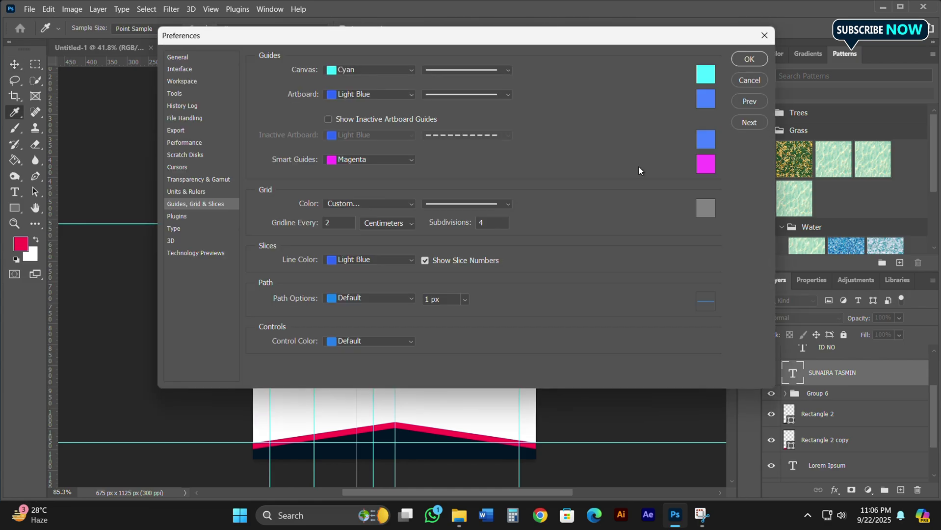
pyautogui.click(749, 80)
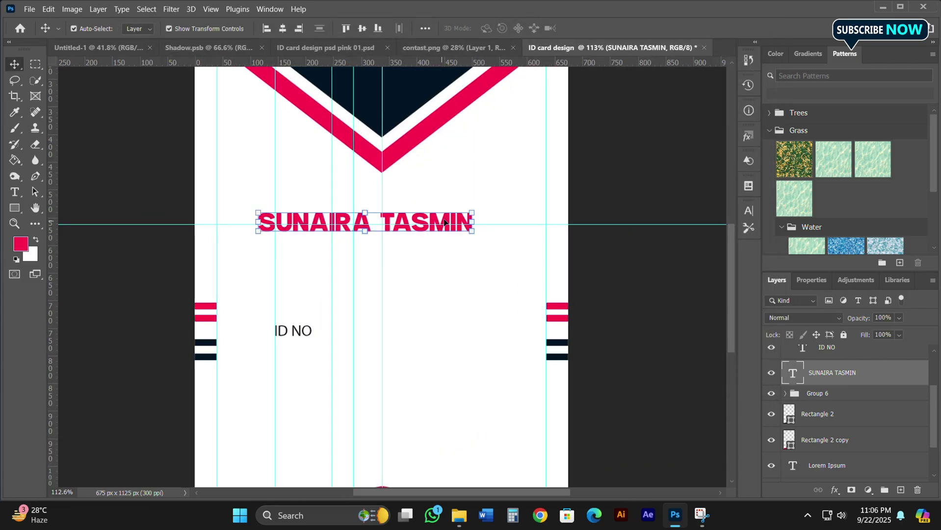
pyautogui.moveTo(444, 222); pyautogui.dragTo(444, 201)
pyautogui.doubleClick(443, 200)
pyautogui.press('BackSpace')
pyautogui.write('t')
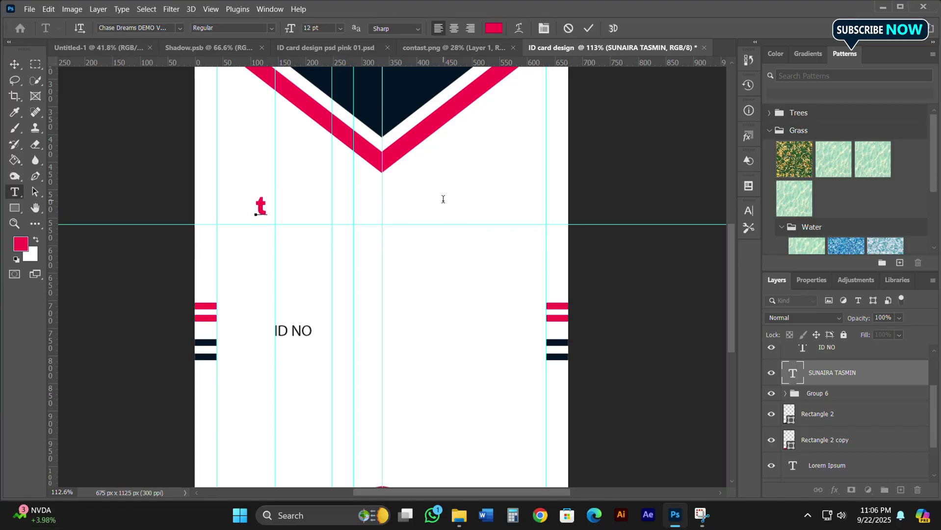
pyautogui.press('BackSpace')
pyautogui.write('T')
pyautogui.write('erm')
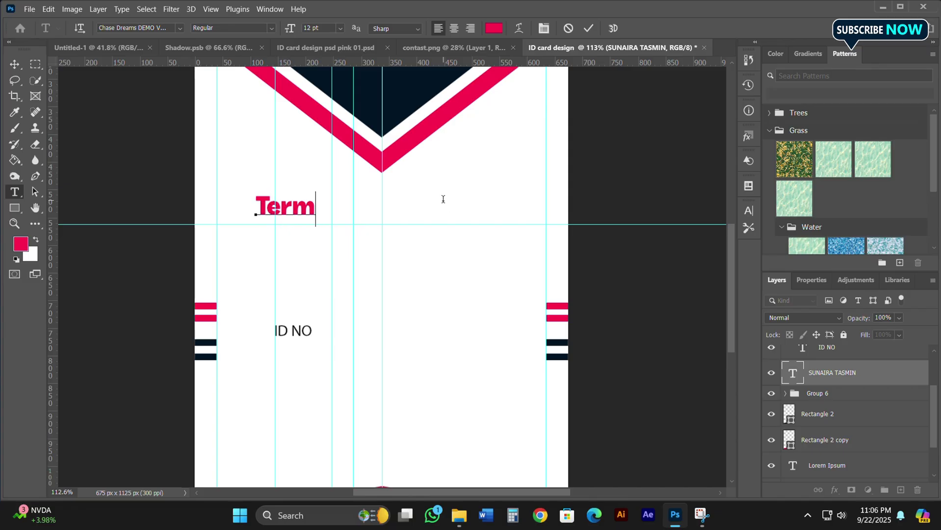
pyautogui.write('s ')
pyautogui.write('& ')
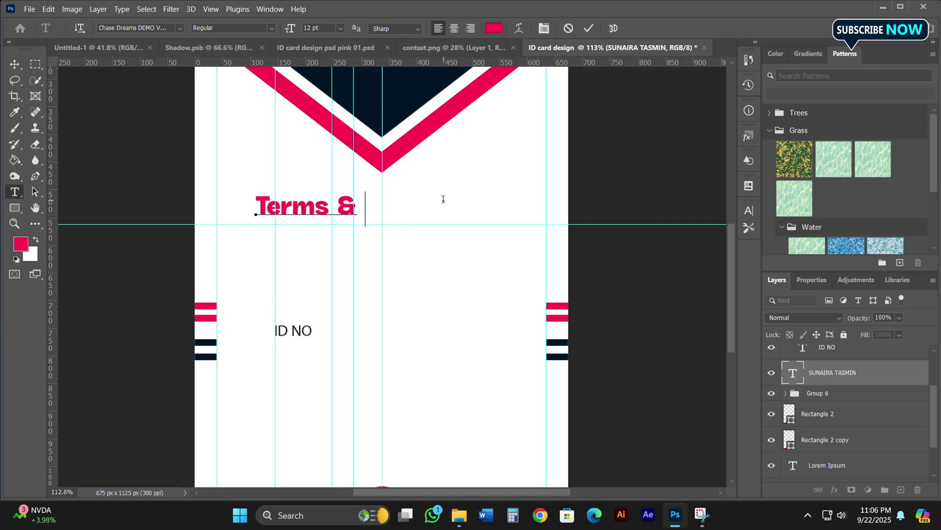
pyautogui.write('Condi')
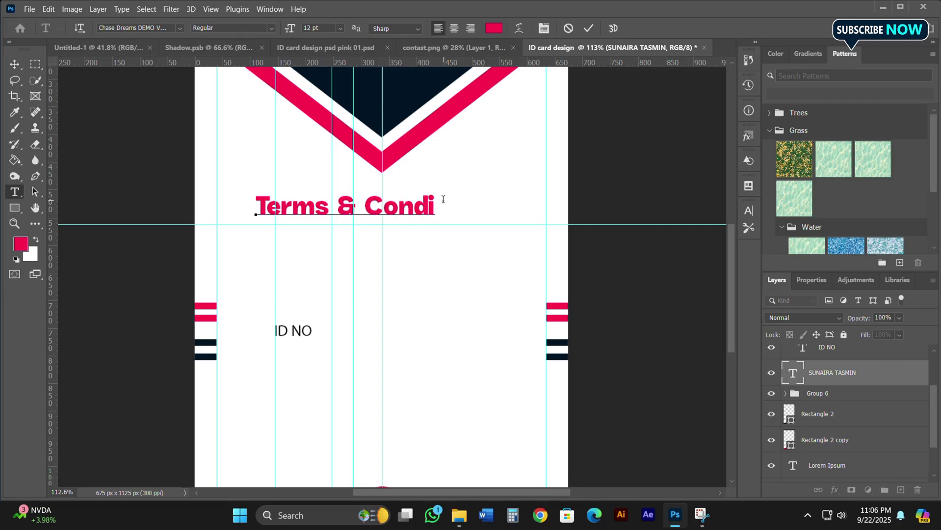
pyautogui.write('tion')
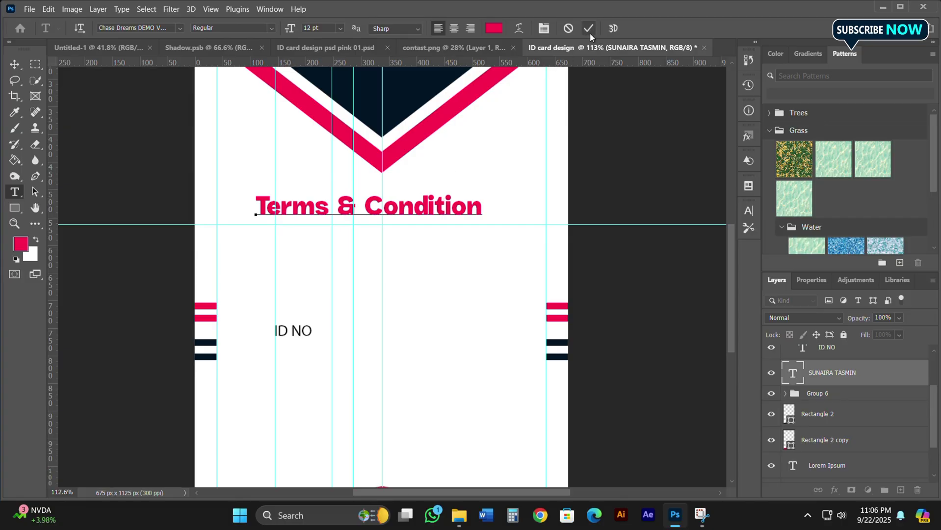
pyautogui.click(588, 28)
# Set the Terms & Condition heading to Myriad Pro Bold in the Character panel.
pyautogui.press('v')
pyautogui.click(748, 210)
pyautogui.click(680, 228)
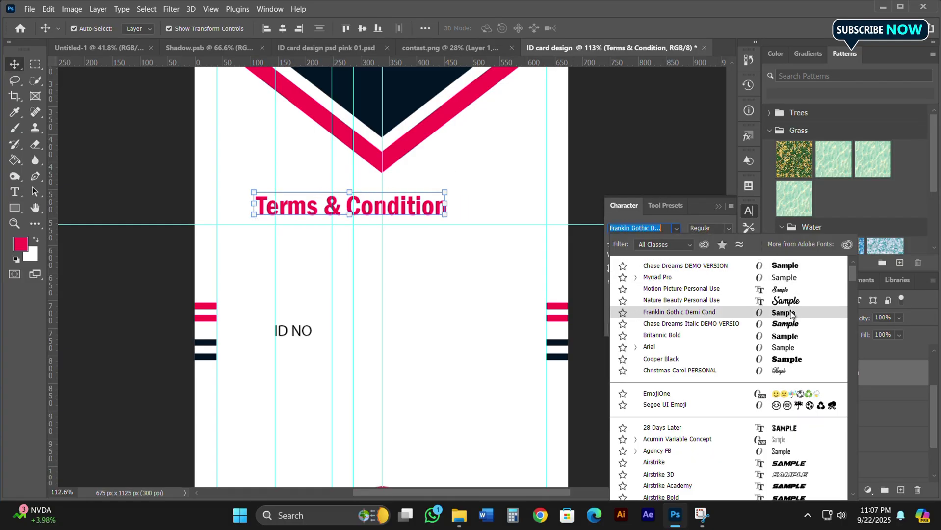
pyautogui.click(768, 279)
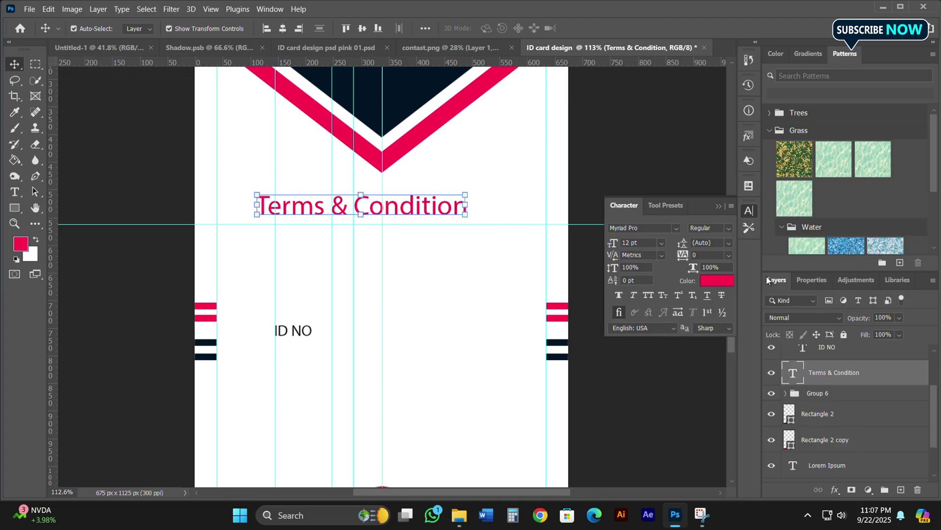
pyautogui.click(729, 228)
pyautogui.click(728, 252)
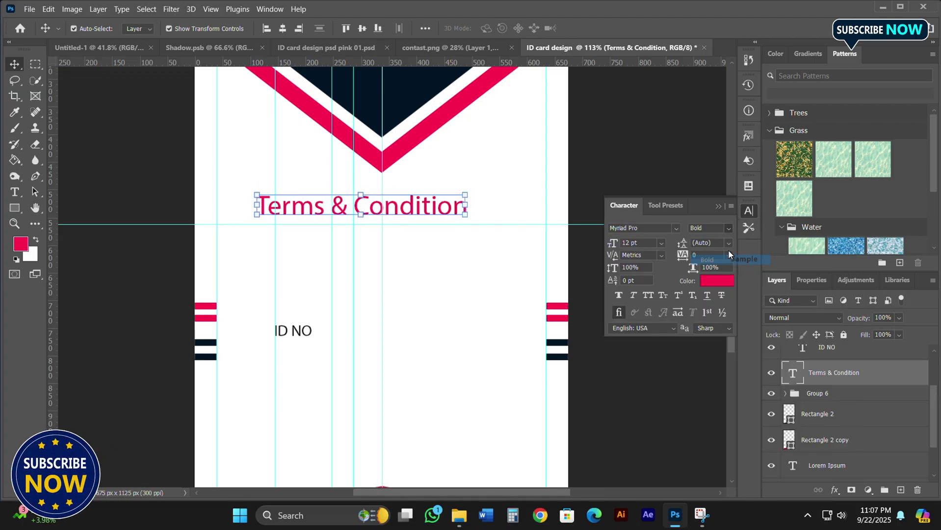
pyautogui.click(720, 207)
pyautogui.click(639, 182)
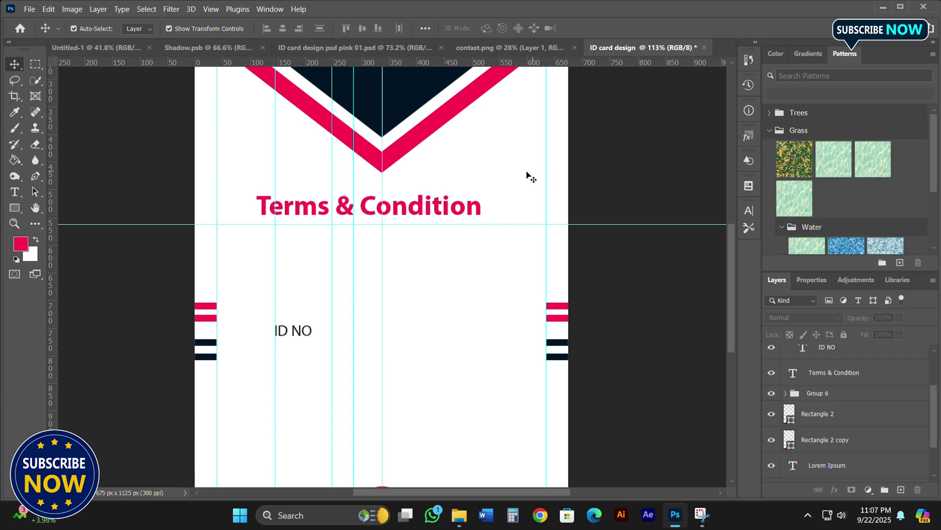
# Shift the heading left, scale it down, and move ID NO up beneath it.
pyautogui.moveTo(475, 212)
pyautogui.mouseDown()
pyautogui.moveTo(373, 207)
pyautogui.moveTo(381, 208)
pyautogui.mouseUp()
pyautogui.hotkey('ctrl', 't')
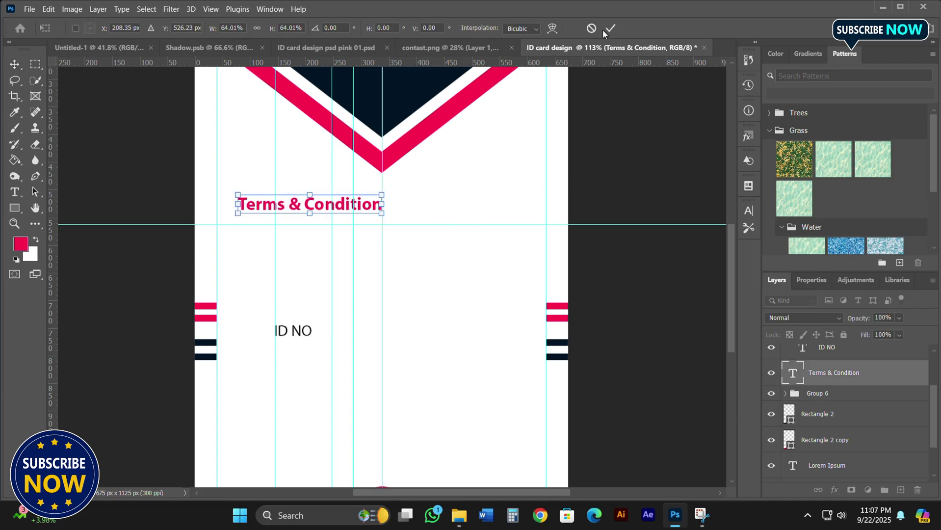
pyautogui.click(609, 29)
pyautogui.moveTo(305, 332); pyautogui.dragTo(270, 249)
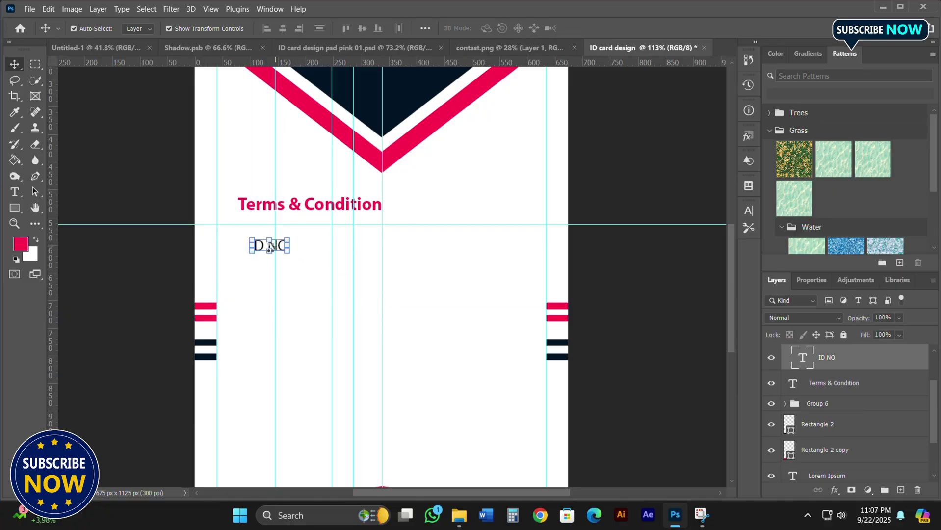
# Clear the ID NO line and type 'how to design a professional ID card in photosho'.
pyautogui.doubleClick(268, 246)
pyautogui.press('BackSpace')
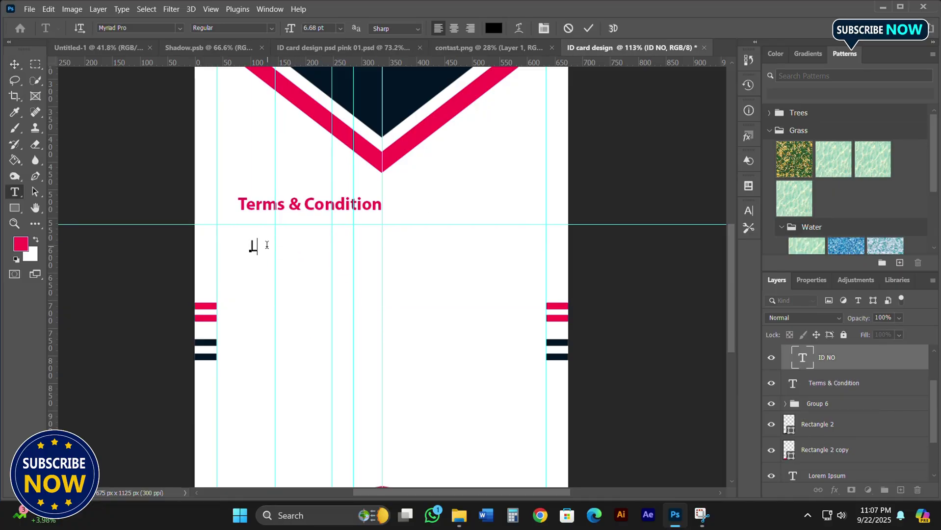
pyautogui.write('Learnhow to desi')
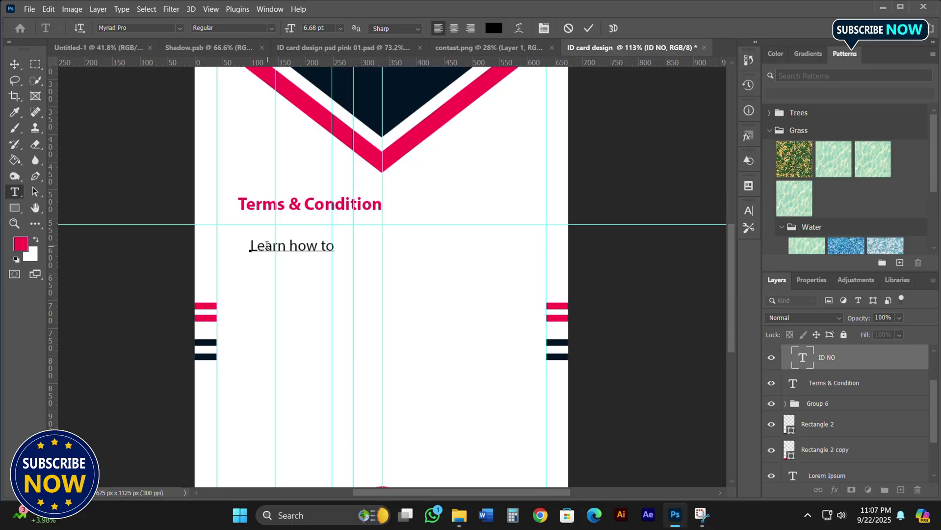
pyautogui.write('gn a professi')
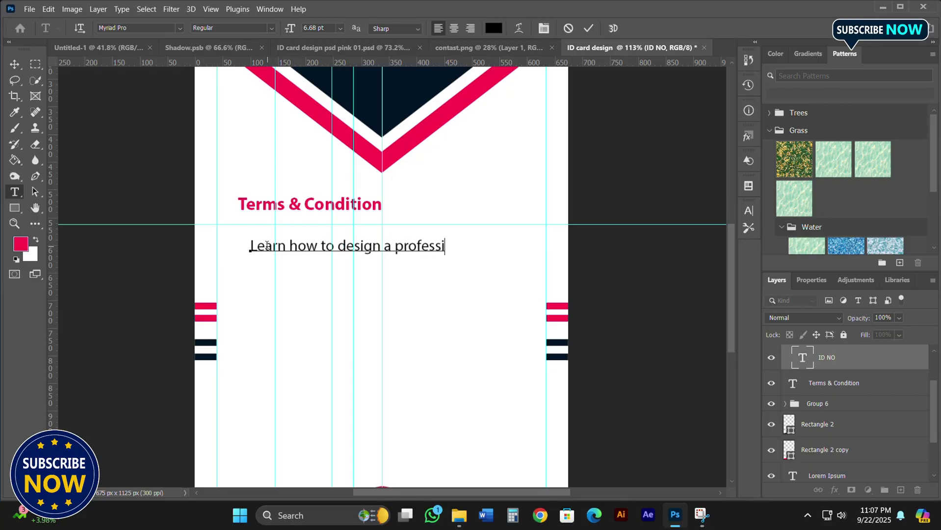
pyautogui.write('onal ID')
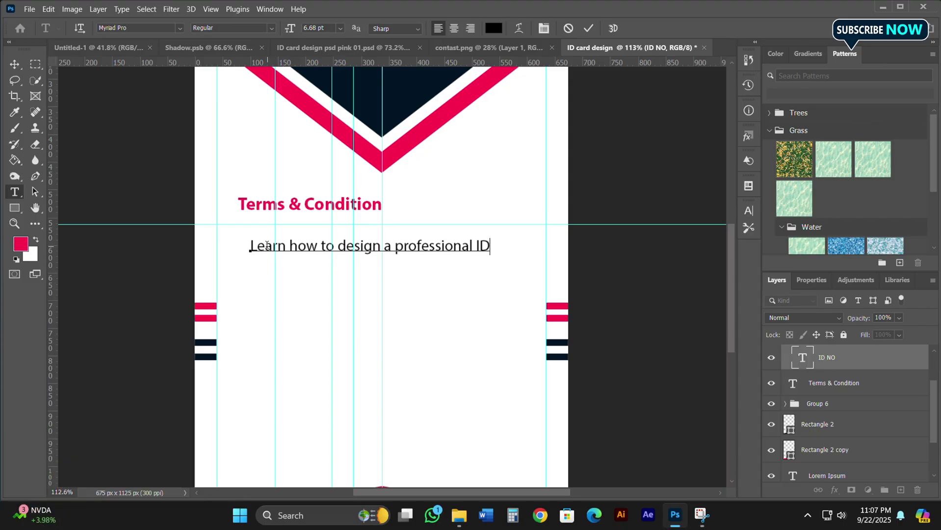
pyautogui.write(' card')
pyautogui.write(' in p')
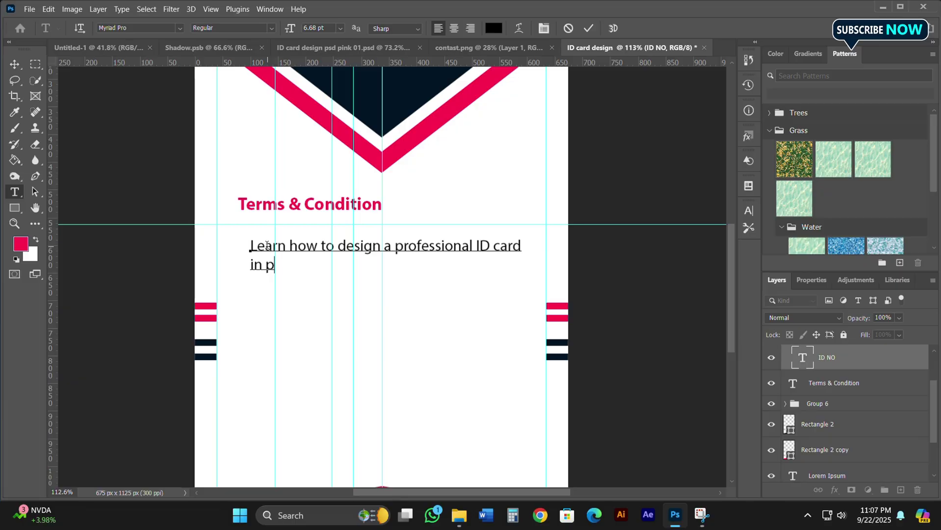
pyautogui.write('hotoshop with this step by step tutoriasl.')
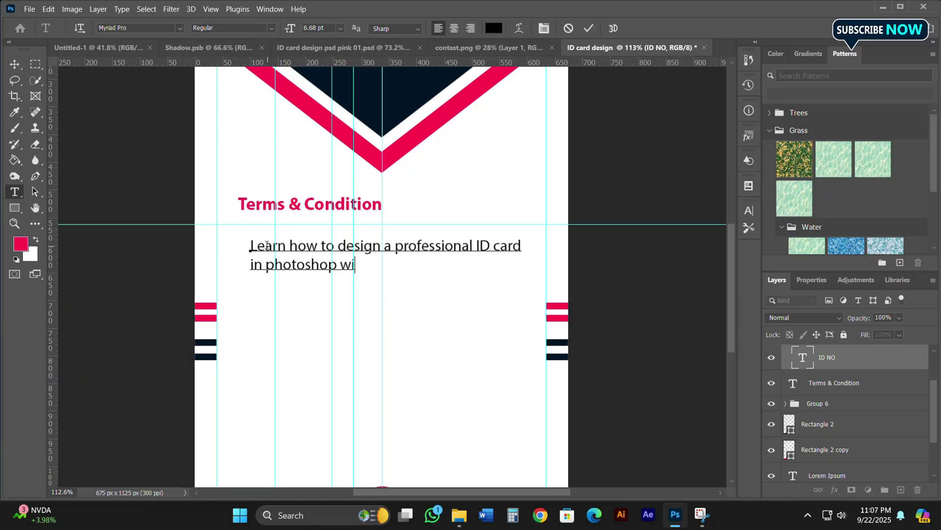
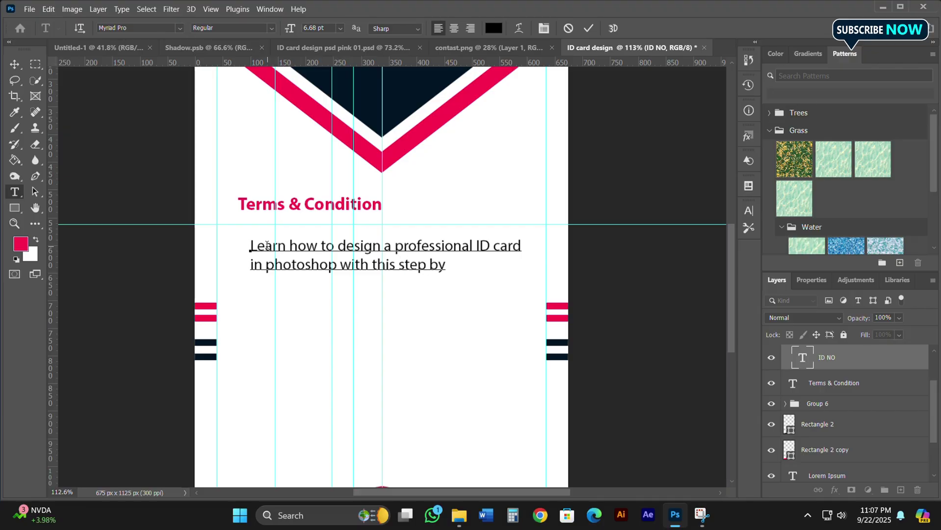
# Finish the paragraph so it ends 'step by step tutoriasl.' and commit the text.
pyautogui.write('ep tutorialsl.')
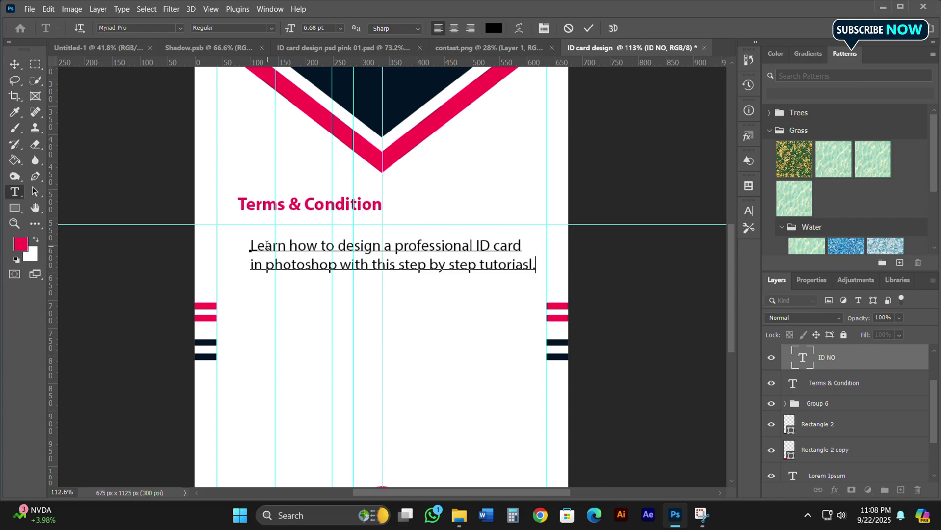
pyautogui.doubleClick(483, 245)
pyautogui.click(515, 246)
pyautogui.click(588, 28)
# Move the Terms & Condition heading up and scale it down slightly.
pyautogui.press('v')
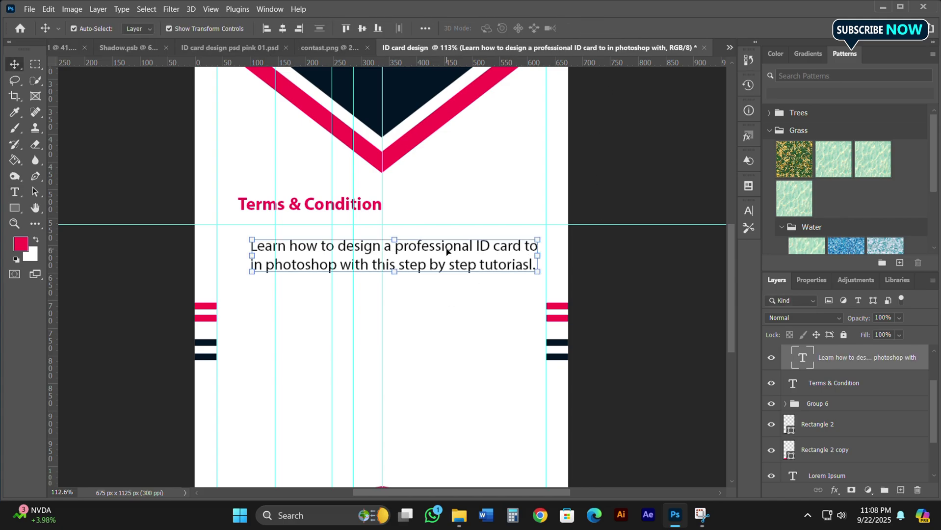
pyautogui.click(474, 301)
pyautogui.scroll(2, 334, 205)
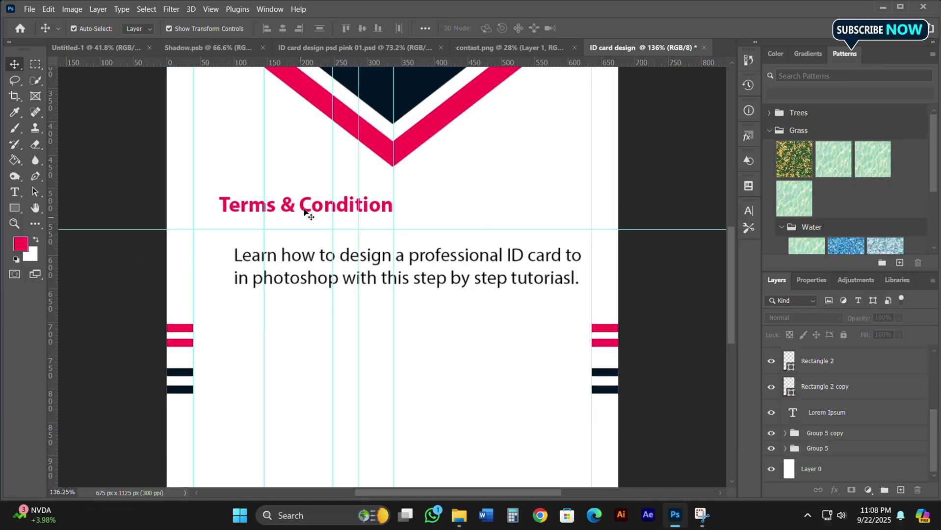
pyautogui.moveTo(305, 208); pyautogui.dragTo(305, 197)
pyautogui.hotkey('ctrl', 't')
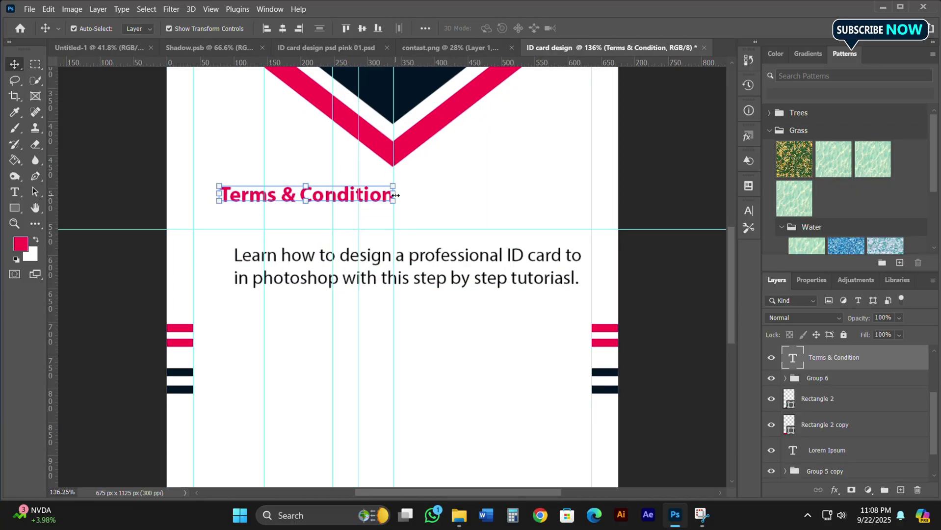
pyautogui.moveTo(395, 183); pyautogui.dragTo(372, 185)
# Left-align the Terms & Condition heading with the paragraph sitting just beneath it.
pyautogui.click(609, 28)
pyautogui.scroll(2, 309, 266)
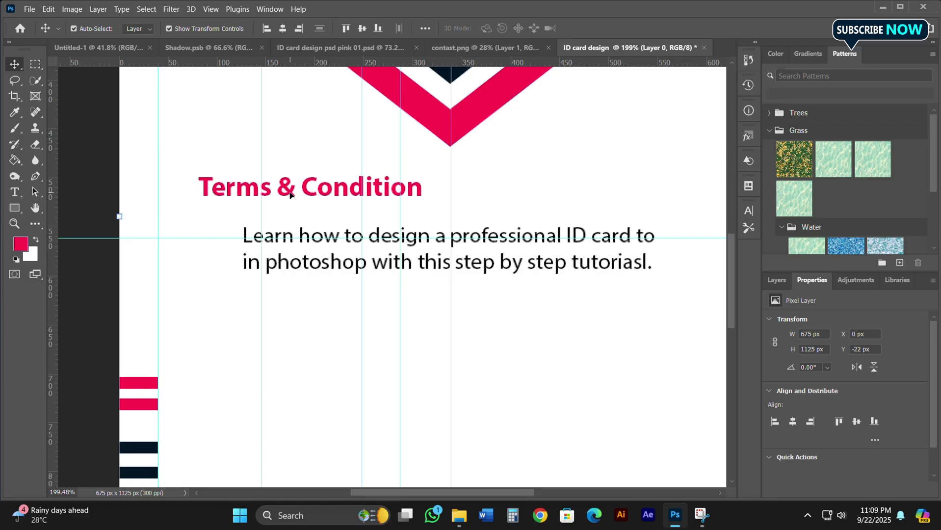
pyautogui.moveTo(289, 195); pyautogui.dragTo(333, 180)
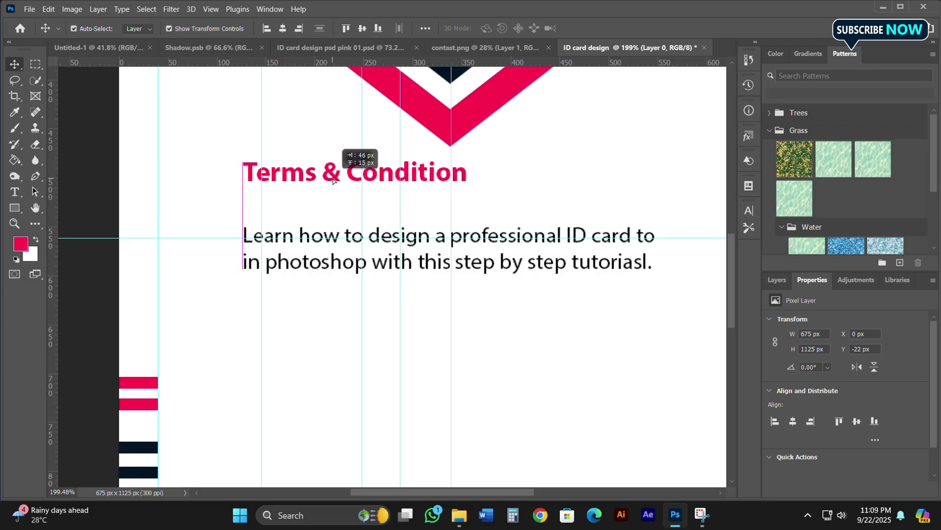
pyautogui.moveTo(334, 267); pyautogui.dragTo(335, 250)
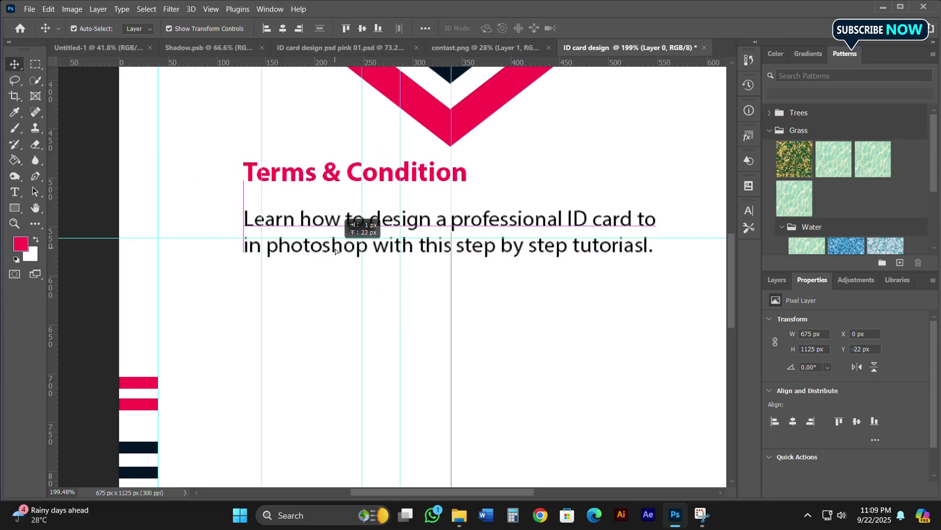
# Duplicate the paragraph twice, stacking the two copies below the original.
pyautogui.scroll(-2, 279, 294)
pyautogui.scroll(-1, 279, 294)
pyautogui.moveTo(474, 258); pyautogui.dragTo(474, 293)
pyautogui.scroll(-1, 458, 319)
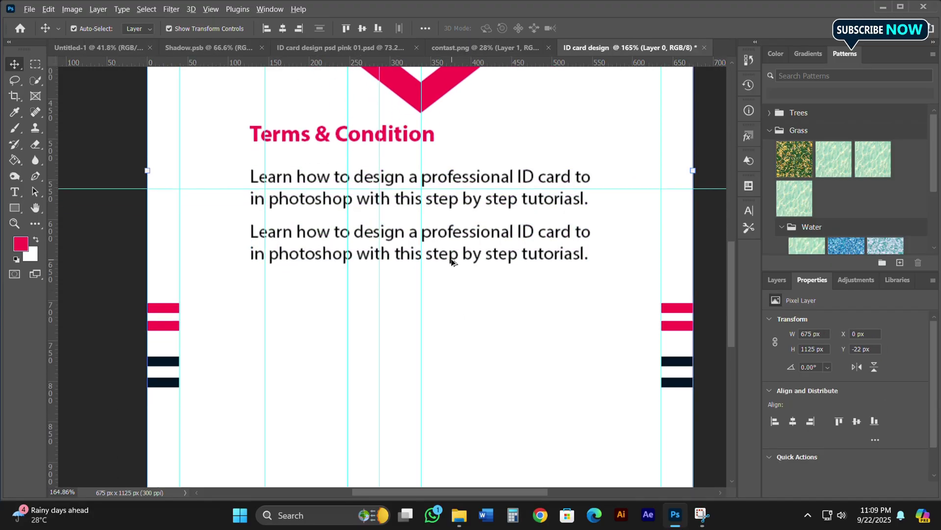
pyautogui.moveTo(452, 262); pyautogui.dragTo(452, 325)
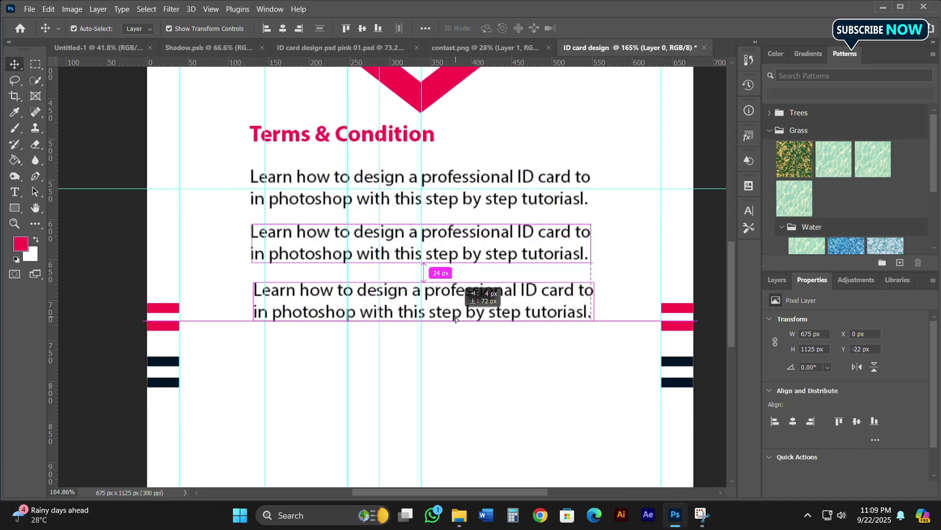
pyautogui.click(468, 359)
pyautogui.scroll(-2, 433, 330)
pyautogui.scroll(-3, 433, 329)
pyautogui.scroll(3, 433, 329)
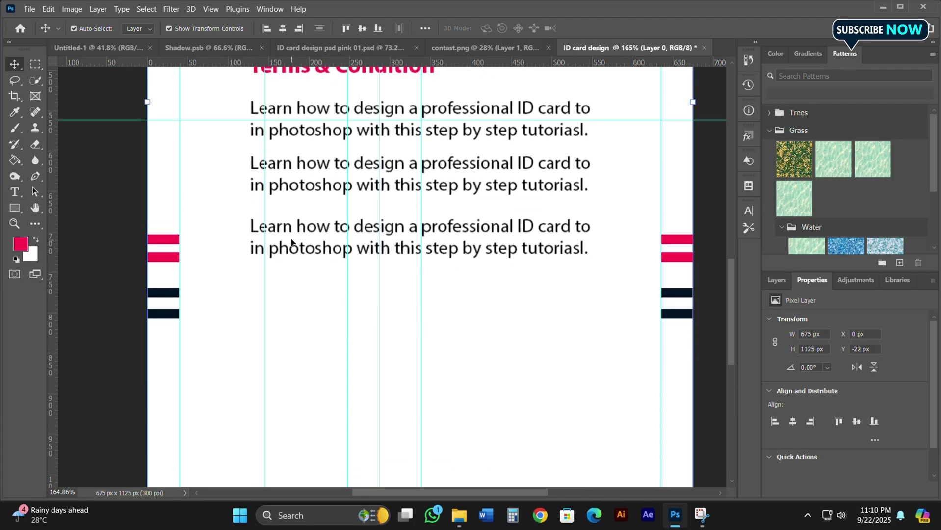
# Draw a small pink hexagon with the Polygon Tool beside the first paragraph.
pyautogui.click(19, 215)
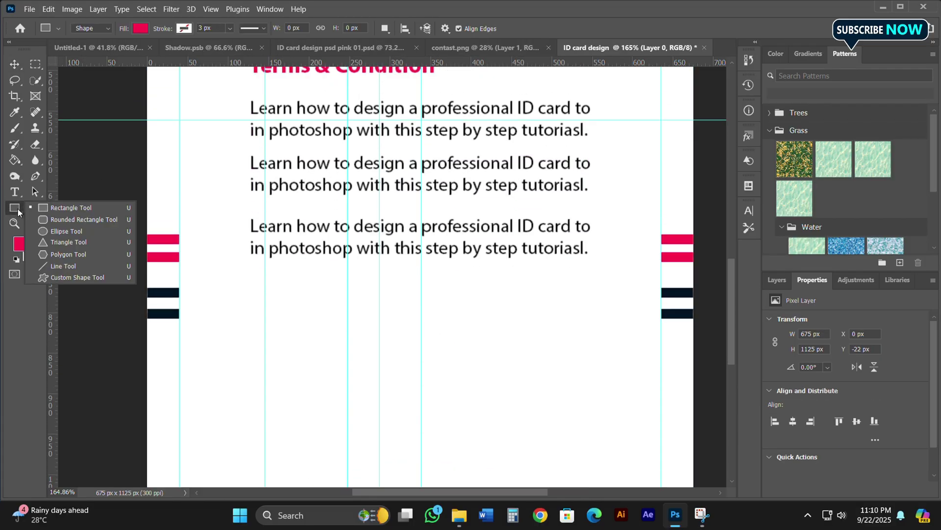
pyautogui.click(57, 255)
pyautogui.scroll(3, 238, 121)
pyautogui.scroll(2, 249, 126)
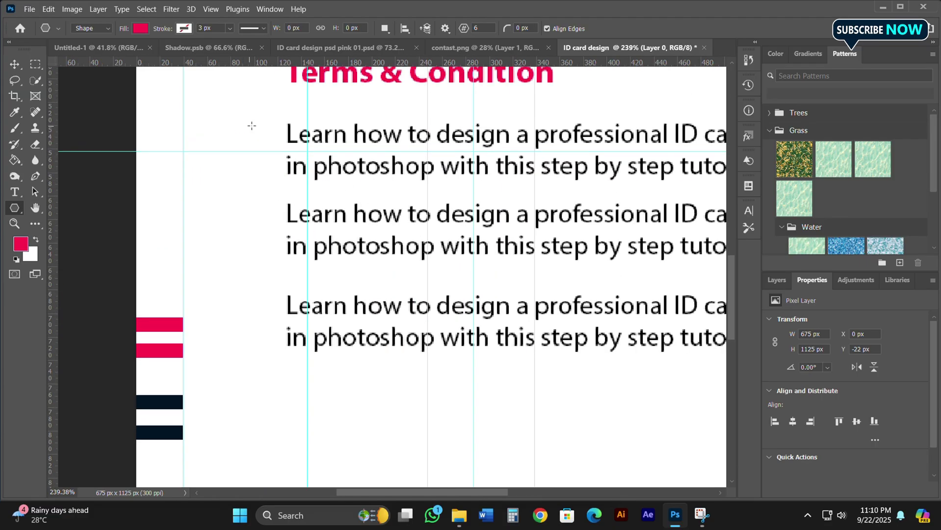
pyautogui.moveTo(254, 129); pyautogui.dragTo(272, 156)
# Rotate the hexagon bullet with Free Transform.
pyautogui.click(15, 64)
pyautogui.click(84, 127)
pyautogui.scroll(1, 265, 150)
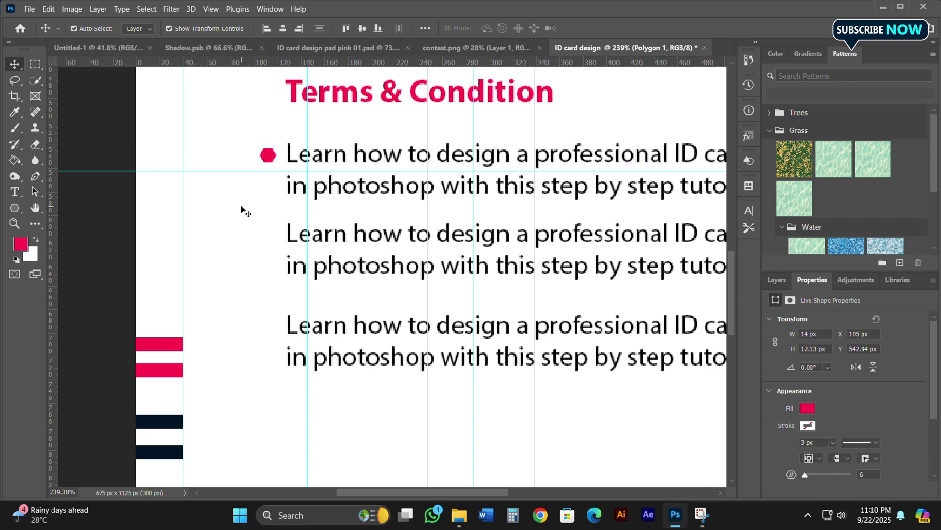
pyautogui.scroll(-1, 243, 210)
pyautogui.hotkey('ctrl', 't')
pyautogui.moveTo(288, 140)
pyautogui.mouseDown()
pyautogui.moveTo(275, 110)
pyautogui.moveTo(268, 214)
pyautogui.mouseUp()
pyautogui.click(610, 28)
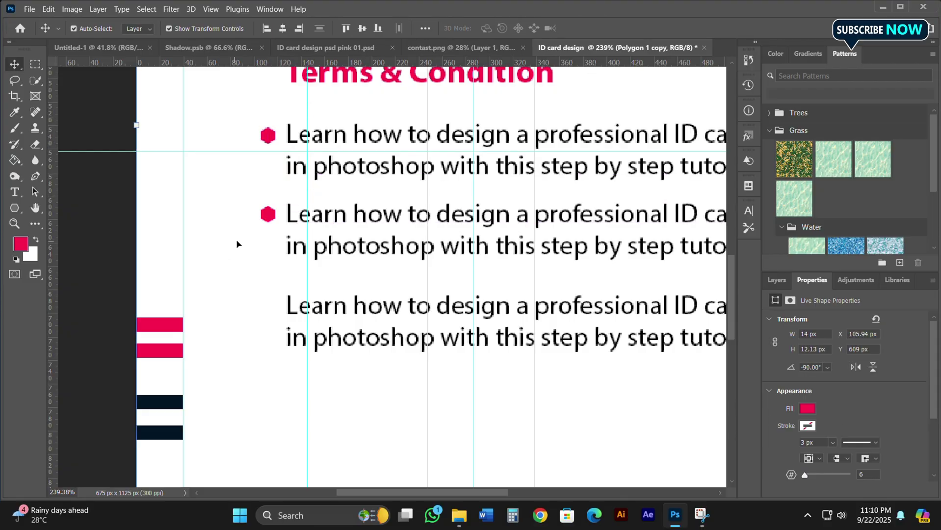
# Copy the hexagon beside the other paragraphs and shift the middle paragraph down for even spacing.
pyautogui.scroll(-2, 237, 244)
pyautogui.keyDown('alt'); pyautogui.moveTo(265, 182); pyautogui.dragTo(268, 267); pyautogui.keyUp('alt')
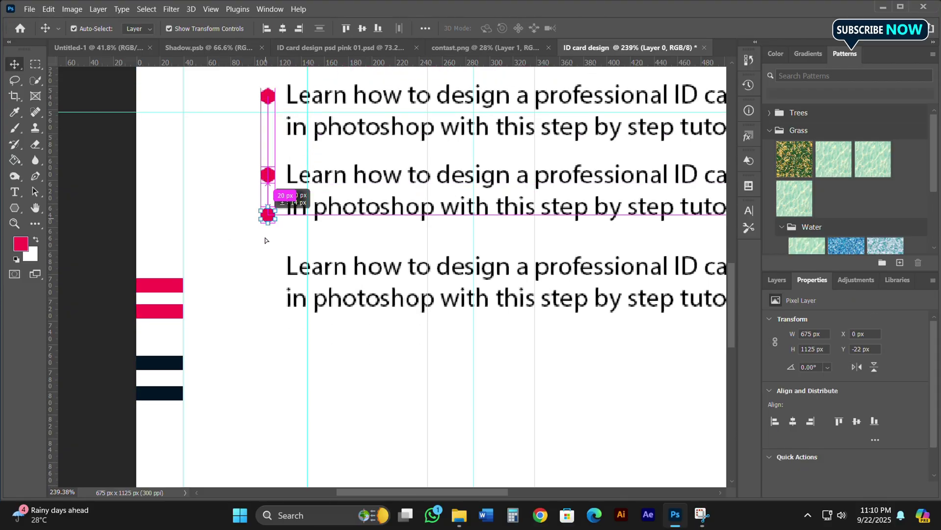
pyautogui.click(223, 219)
pyautogui.scroll(1, 402, 226)
pyautogui.moveTo(391, 233); pyautogui.dragTo(391, 239)
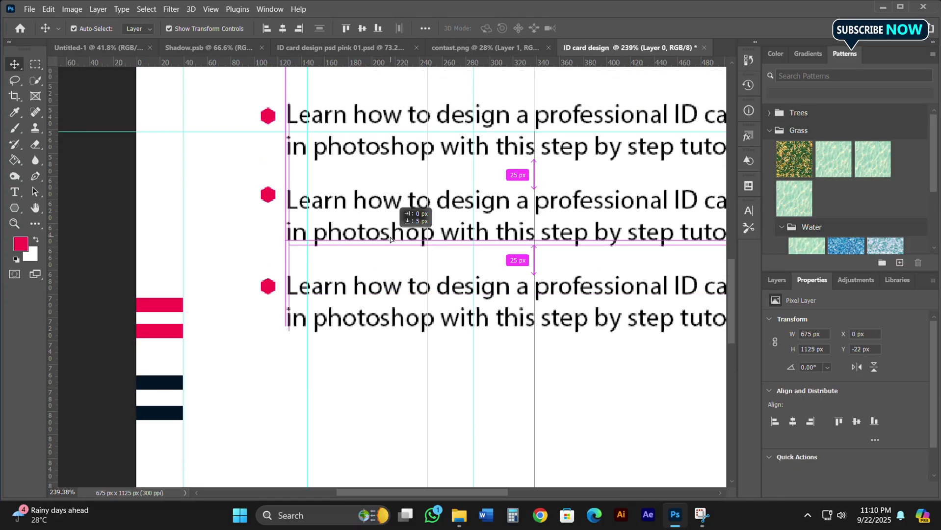
pyautogui.moveTo(267, 200); pyautogui.dragTo(268, 206)
pyautogui.scroll(-2, 199, 225)
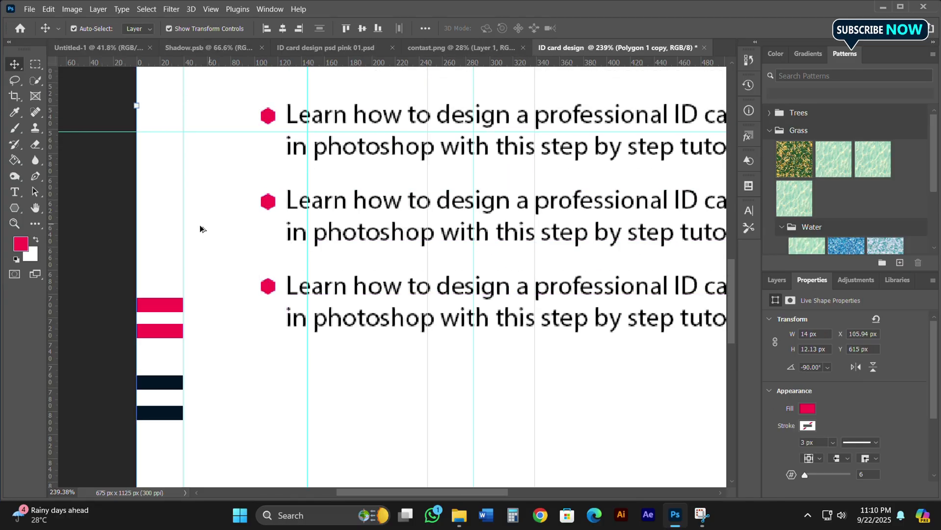
pyautogui.scroll(-2, 200, 226)
pyautogui.scroll(-2, 61, 328)
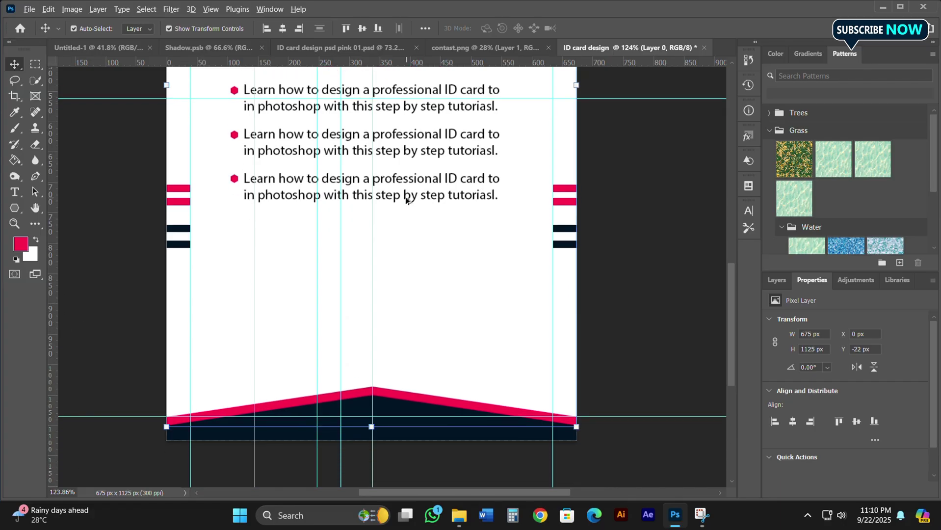
# Turn a copy of the last paragraph into a Join Date label lower on the card.
pyautogui.moveTo(406, 201); pyautogui.dragTo(406, 343)
pyautogui.doubleClick(408, 338)
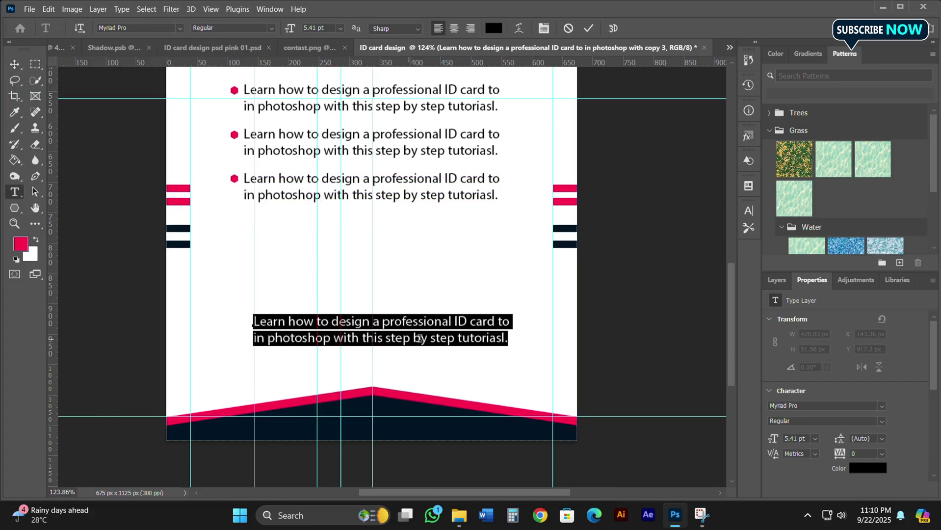
pyautogui.press('BackSpace')
pyautogui.write('Join Date')
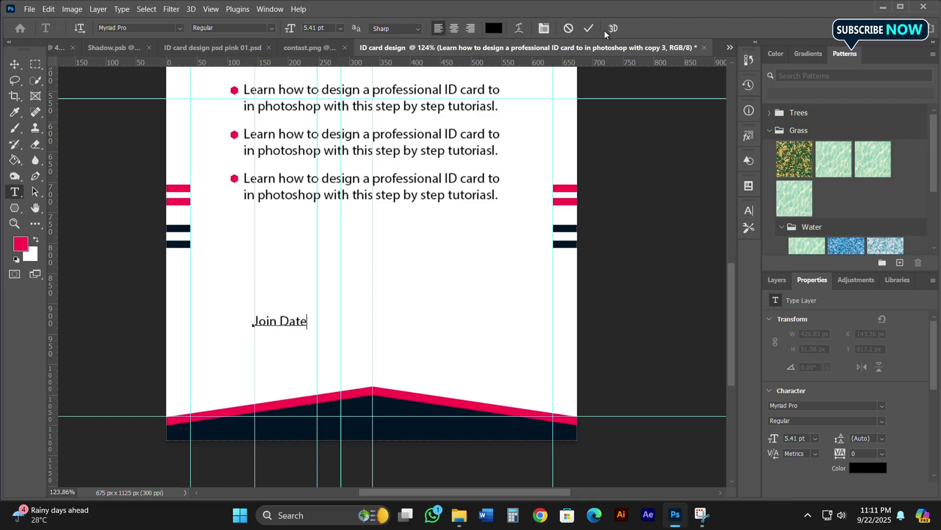
pyautogui.click(589, 28)
# Add an Expire Date label below Join Date and position it.
pyautogui.moveTo(288, 322); pyautogui.dragTo(288, 345)
pyautogui.doubleClick(293, 343)
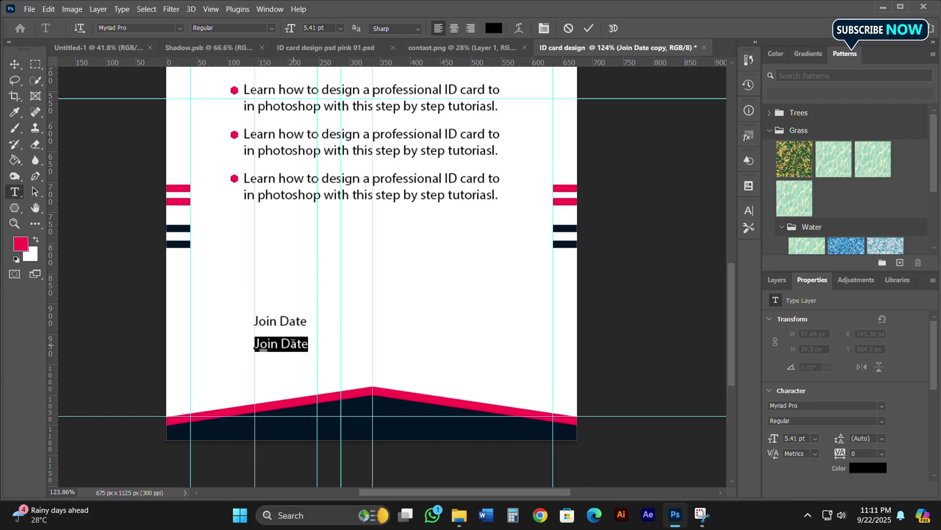
pyautogui.press('BackSpace')
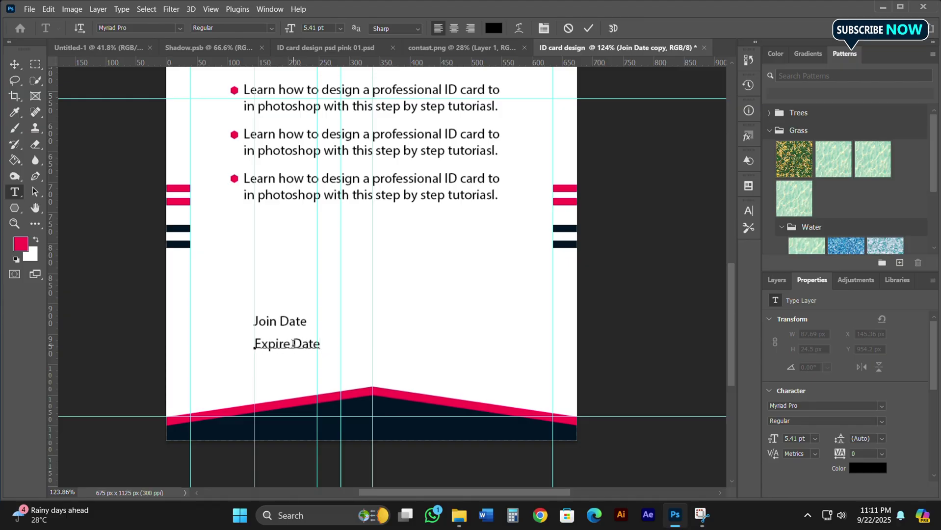
pyautogui.click(589, 28)
pyautogui.press('v')
pyautogui.scroll(3, 416, 258)
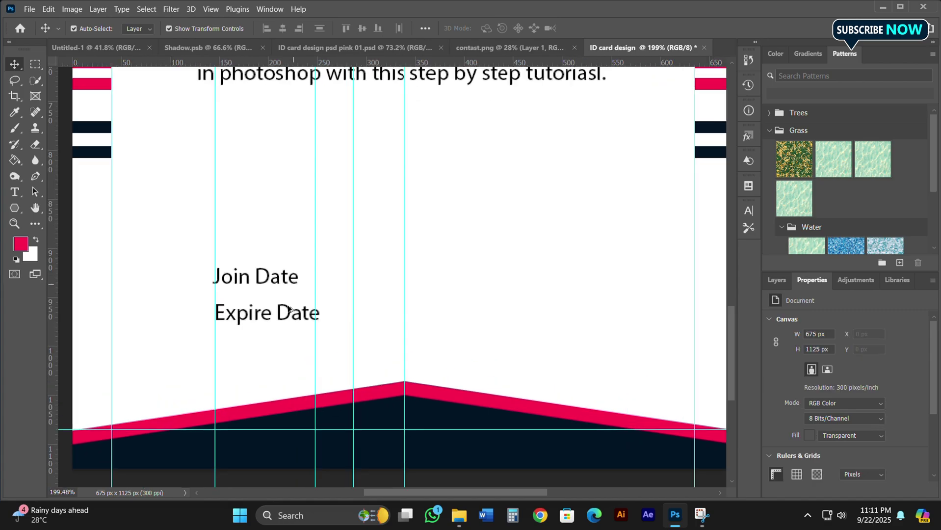
pyautogui.moveTo(293, 329); pyautogui.dragTo(299, 338)
pyautogui.scroll(-2, 294, 340)
pyautogui.moveTo(271, 262); pyautogui.dragTo(276, 269)
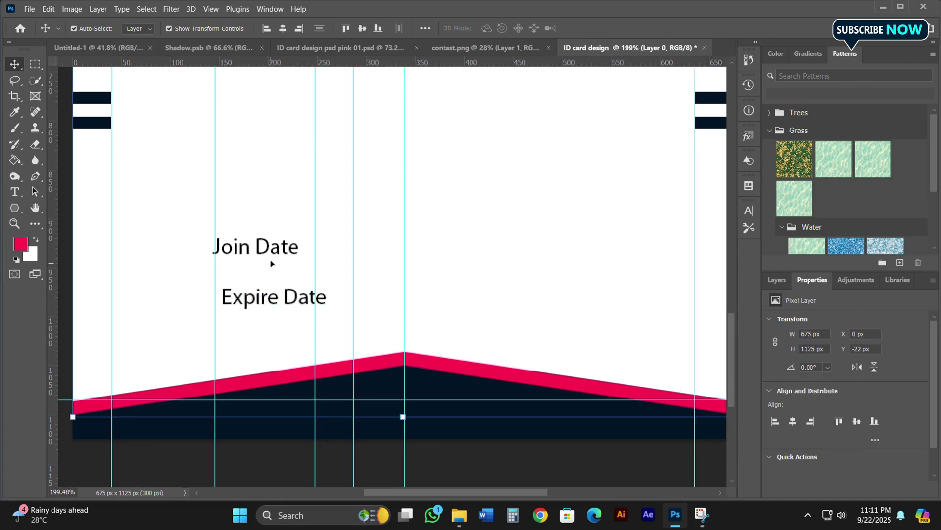
# Add the date 01.04.2026 to the right of Expire Date.
pyautogui.moveTo(315, 298); pyautogui.dragTo(432, 298)
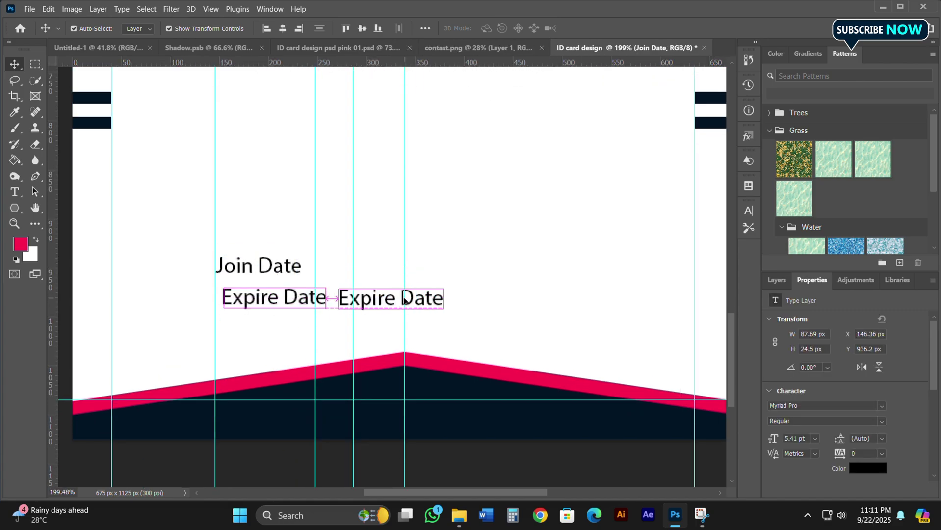
pyautogui.doubleClick(432, 298)
pyautogui.press('BackSpace')
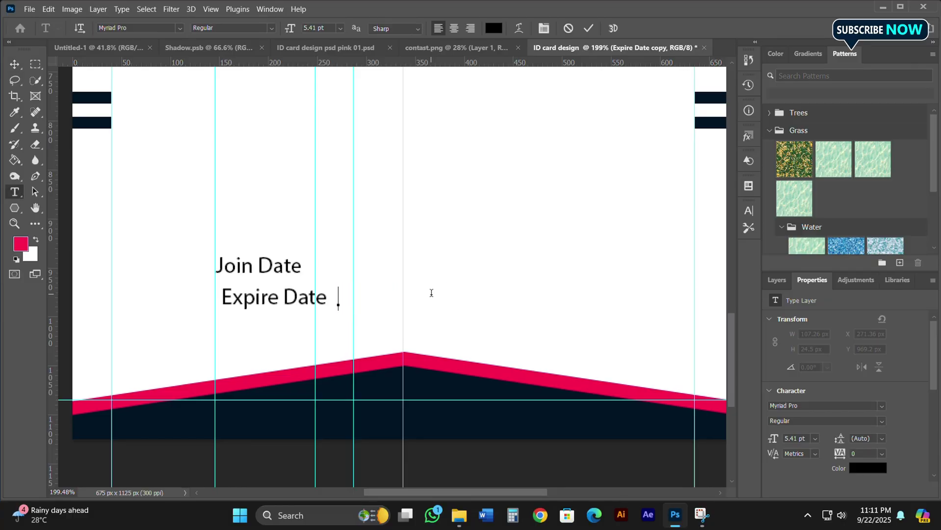
pyautogui.write('01.0')
pyautogui.write('4.2026')
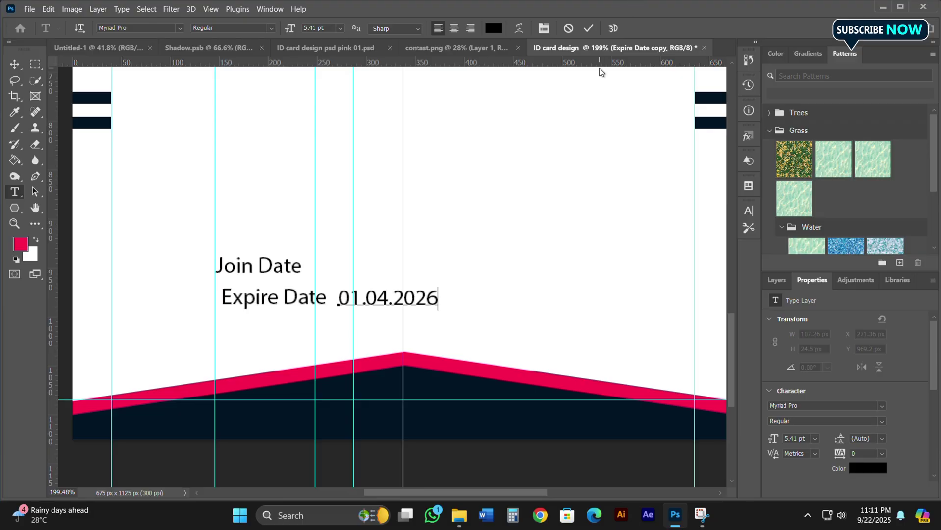
# Place a copy of the date beside Join Date and change it to 01.04.2024.
pyautogui.click(590, 29)
pyautogui.moveTo(388, 298); pyautogui.dragTo(388, 272)
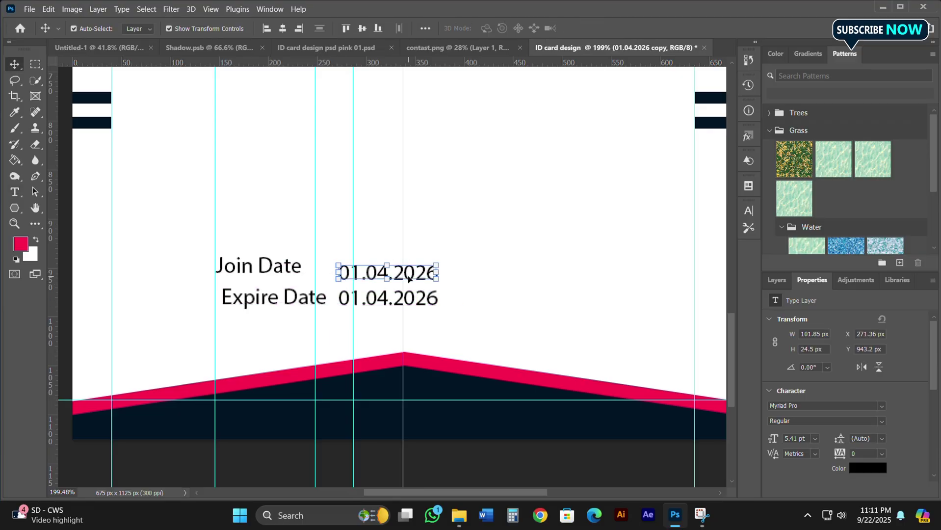
pyautogui.click(407, 275)
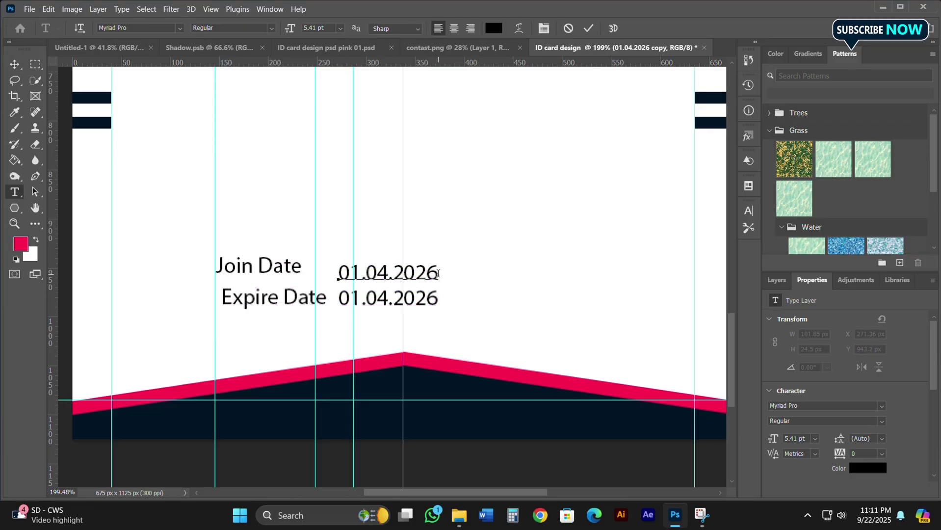
pyautogui.press('BackSpace')
pyautogui.write('4')
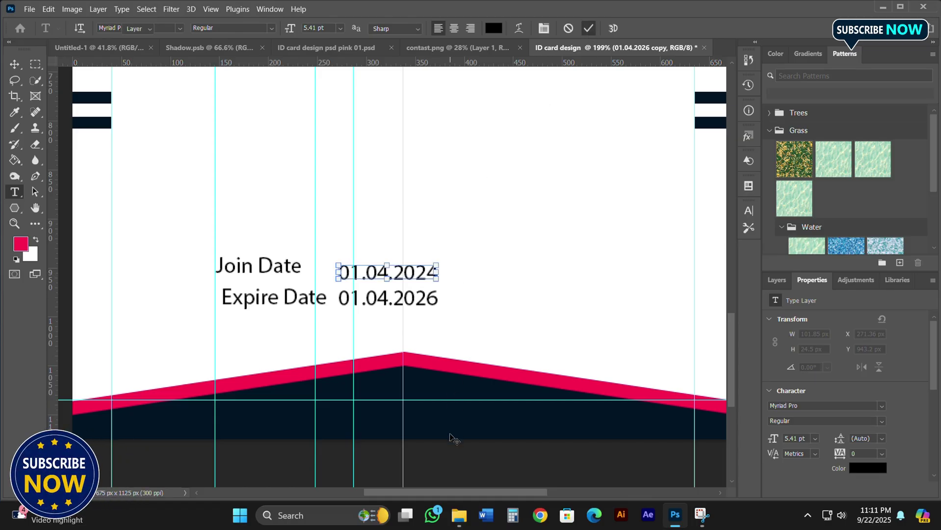
pyautogui.press('Escape')
pyautogui.press('v')
# Left-align the Join Date and Expire Date labels and shift the expire date further right.
pyautogui.scroll(2, 311, 272)
pyautogui.scroll(2, 241, 275)
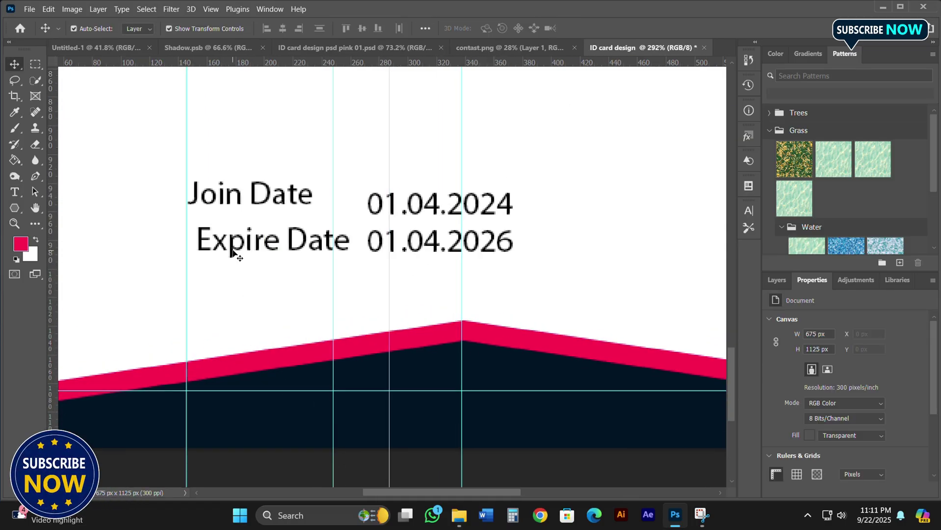
pyautogui.moveTo(233, 252); pyautogui.dragTo(220, 252)
pyautogui.moveTo(240, 199); pyautogui.dragTo(241, 198)
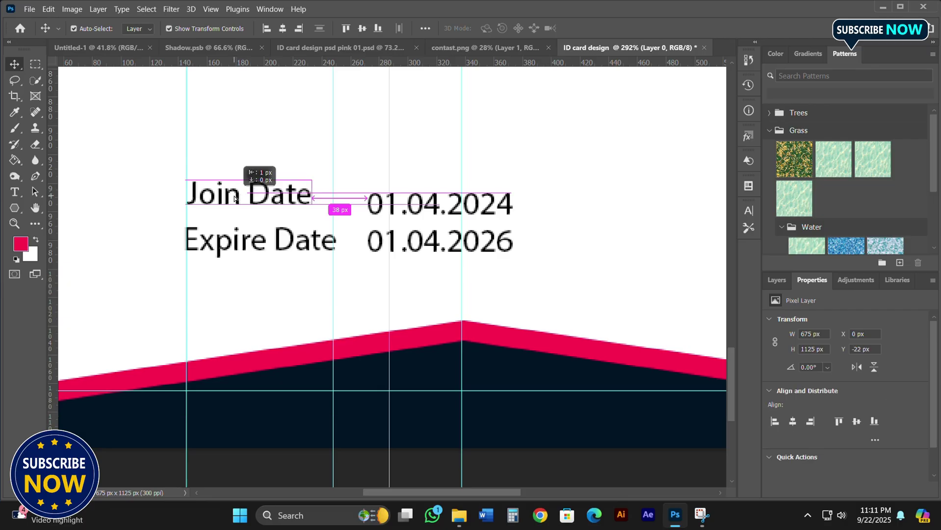
pyautogui.click(270, 298)
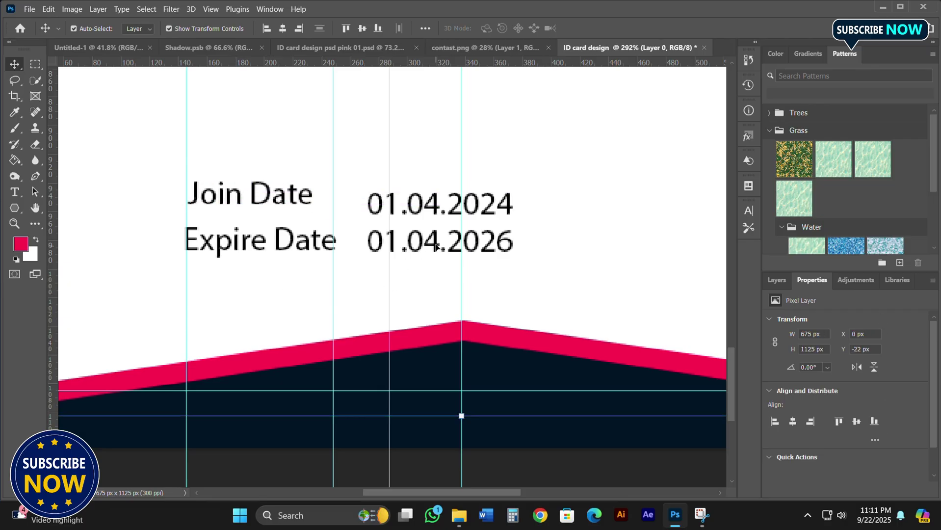
pyautogui.moveTo(414, 248); pyautogui.dragTo(436, 250)
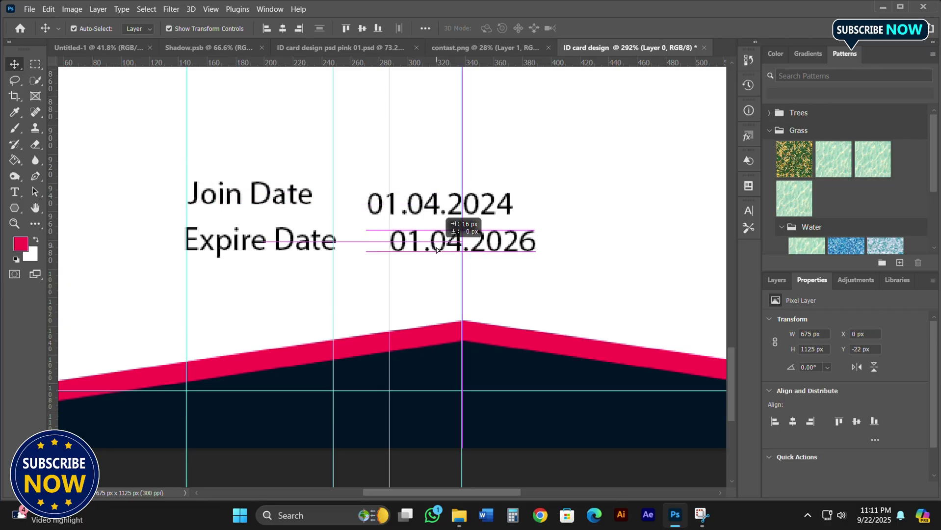
# Move 01.04.2024 right so both dates line up in one column.
pyautogui.moveTo(421, 206); pyautogui.dragTo(444, 199)
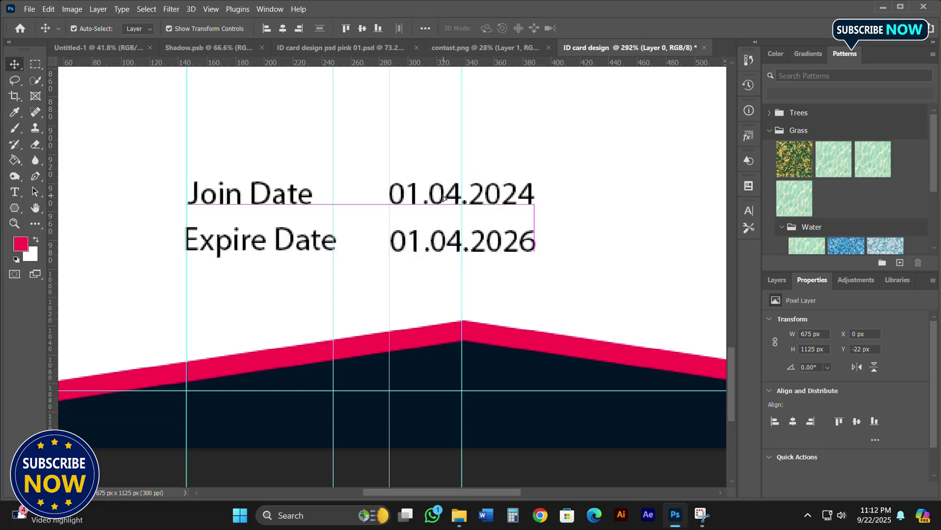
pyautogui.scroll(2, 437, 295)
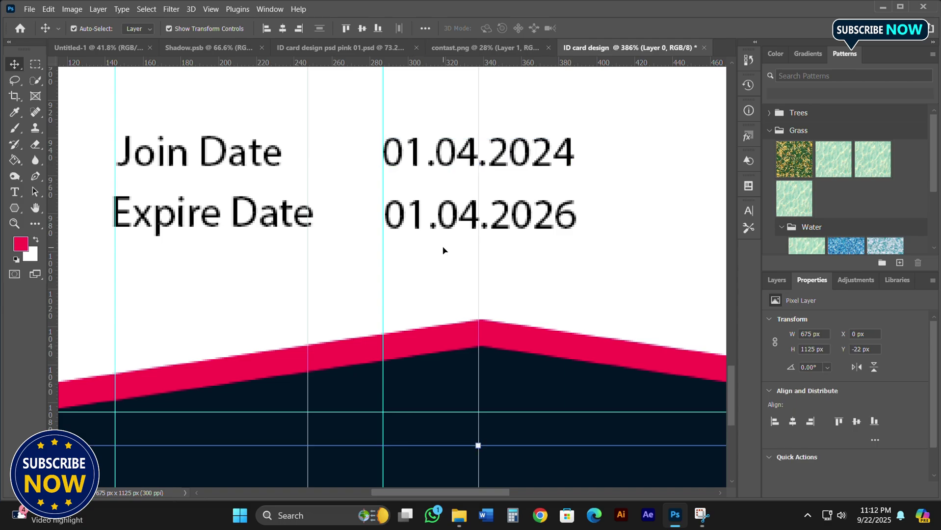
pyautogui.scroll(-1, 443, 250)
# Add ':' separators between Expire Date and Join Date labels and their dates.
pyautogui.moveTo(471, 195); pyautogui.dragTo(441, 249)
pyautogui.doubleClick(422, 249)
pyautogui.press('BackSpace')
pyautogui.write('.:')
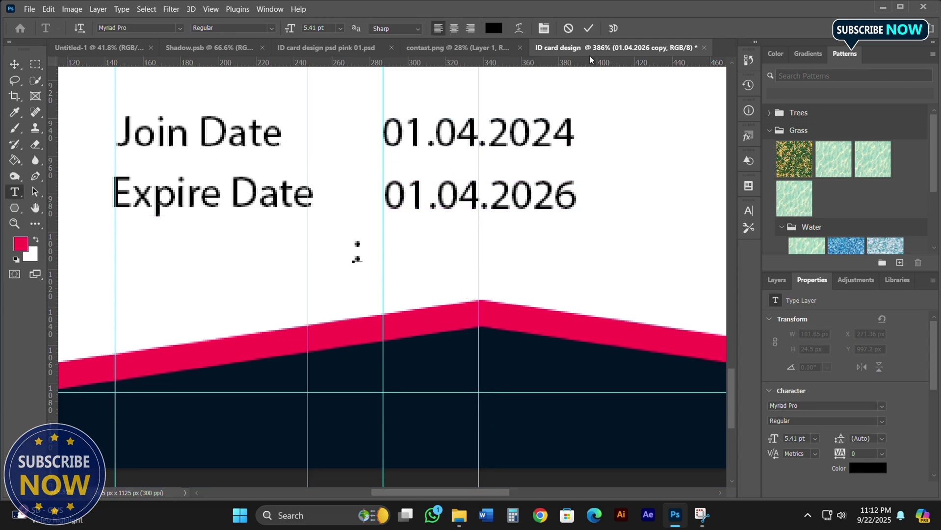
pyautogui.write(':')
pyautogui.click(588, 28)
pyautogui.press('v')
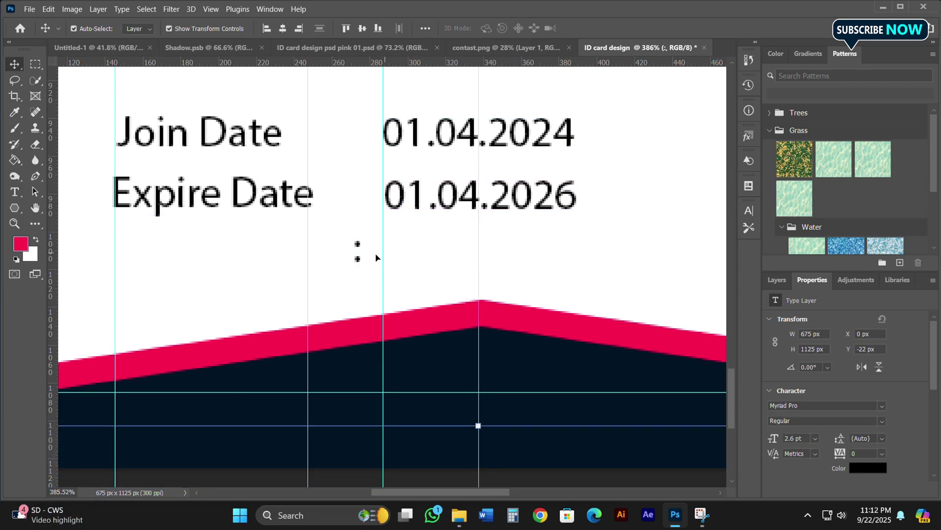
pyautogui.moveTo(361, 239); pyautogui.dragTo(361, 202)
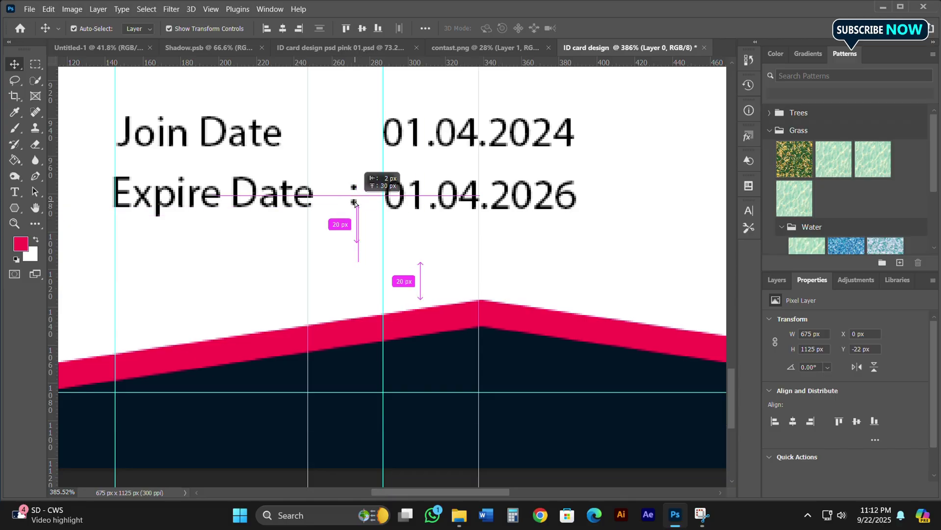
pyautogui.scroll(1, 360, 242)
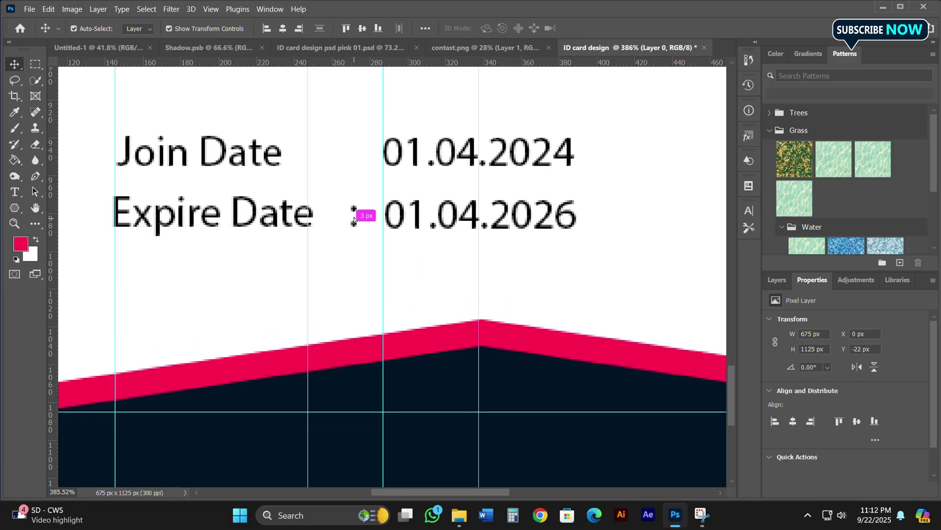
pyautogui.moveTo(355, 216); pyautogui.dragTo(354, 162)
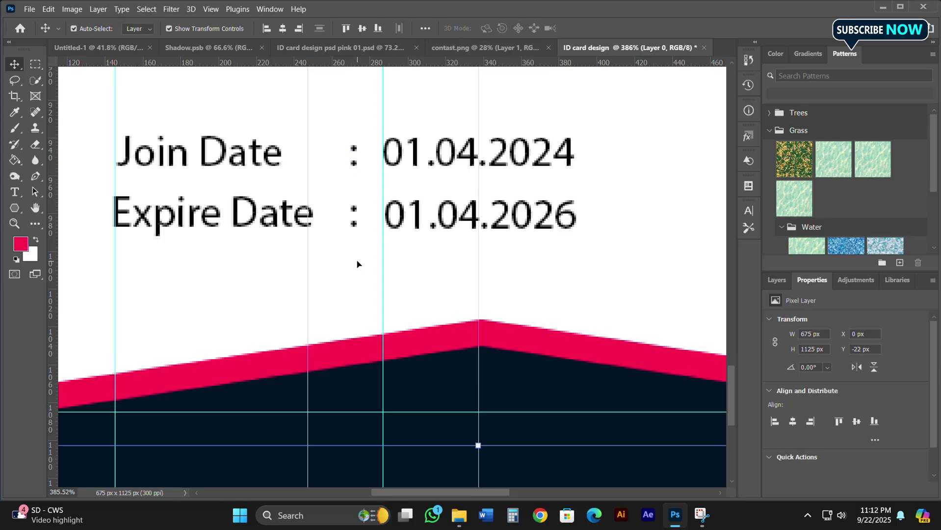
pyautogui.scroll(-5, 357, 261)
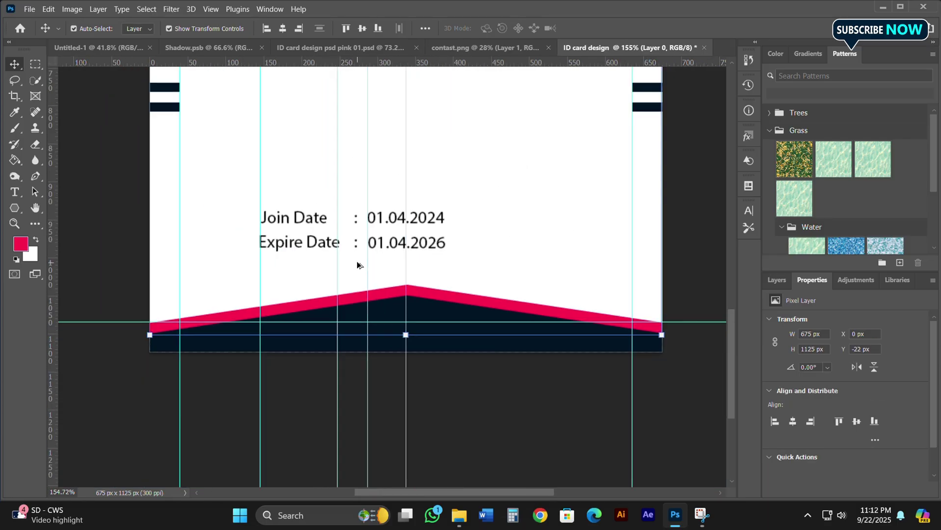
# Select the date, label and colon layers and group them with Ctrl+G.
pyautogui.click(777, 279)
pyautogui.click(433, 247)
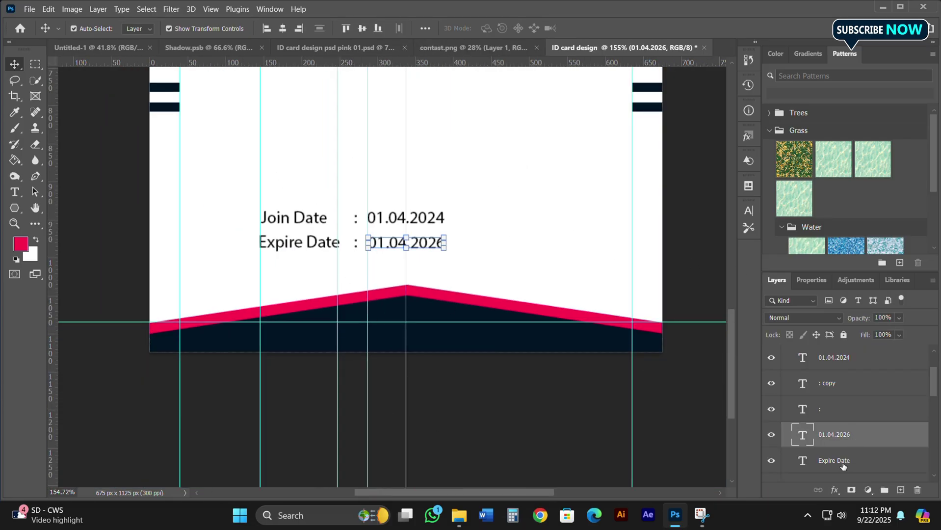
pyautogui.scroll(-1, 844, 465)
pyautogui.scroll(-1, 849, 466)
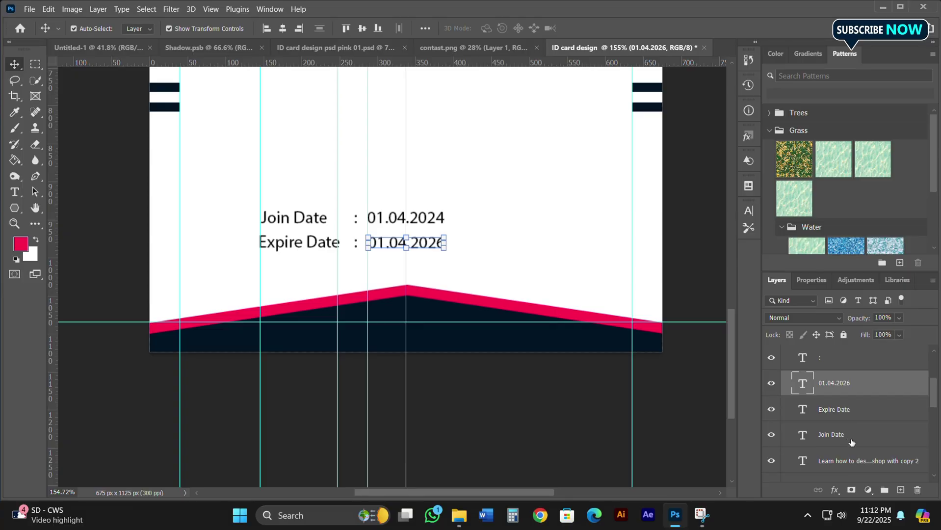
pyautogui.click(851, 434)
pyautogui.keyDown('shift'); pyautogui.click(850, 411); pyautogui.keyUp('shift')
pyautogui.keyDown('shift'); pyautogui.click(851, 385); pyautogui.keyUp('shift')
pyautogui.scroll(2, 866, 401)
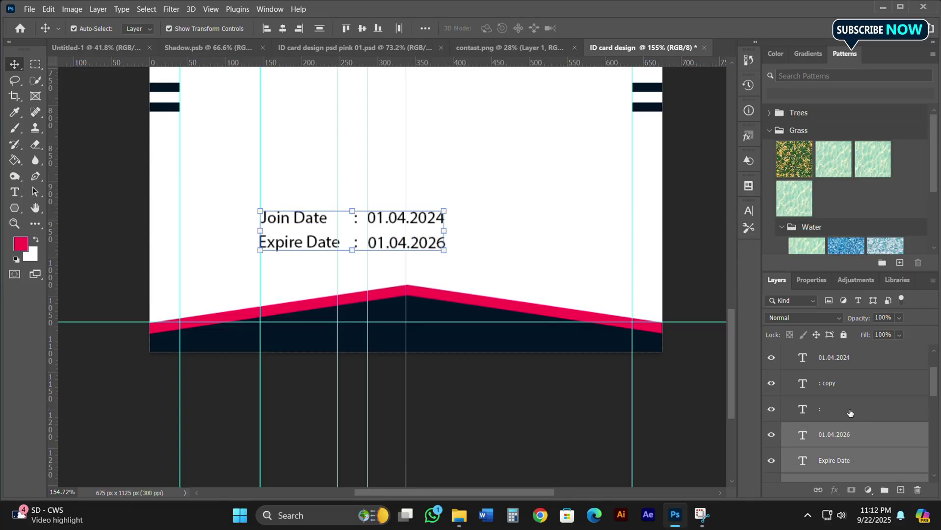
pyautogui.keyDown('shift'); pyautogui.click(850, 412); pyautogui.keyUp('shift')
pyautogui.keyDown('shift'); pyautogui.click(846, 388); pyautogui.keyUp('shift')
pyautogui.scroll(1, 846, 387)
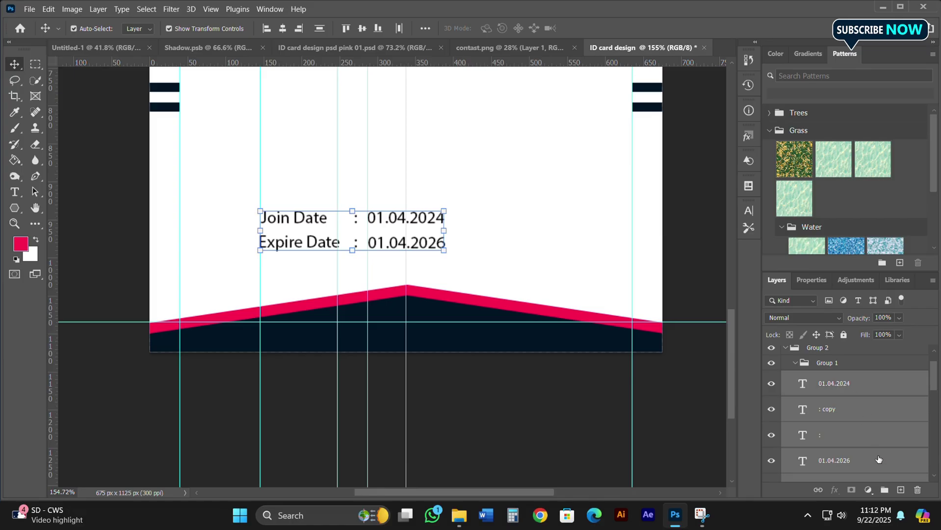
pyautogui.hotkey('ctrl', 'g')
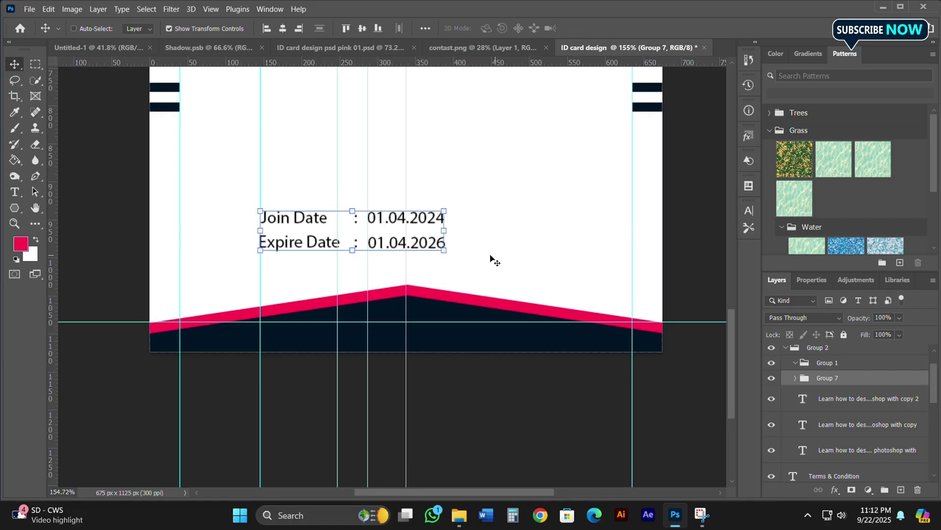
# Enlarge the date group slightly and centre it horizontally on the card.
pyautogui.hotkey('ctrl', 't')
pyautogui.moveTo(445, 251)
pyautogui.mouseDown()
pyautogui.moveTo(473, 260)
pyautogui.moveTo(468, 272)
pyautogui.mouseUp()
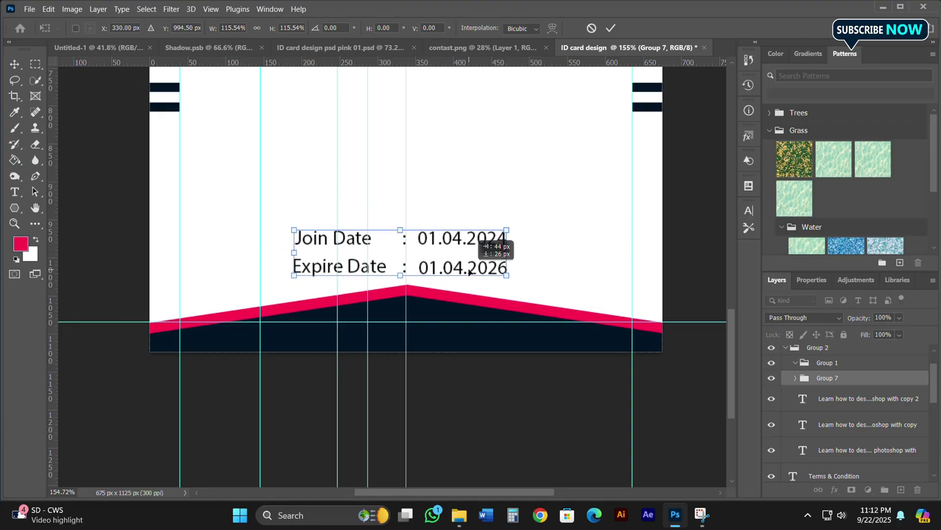
pyautogui.click(610, 28)
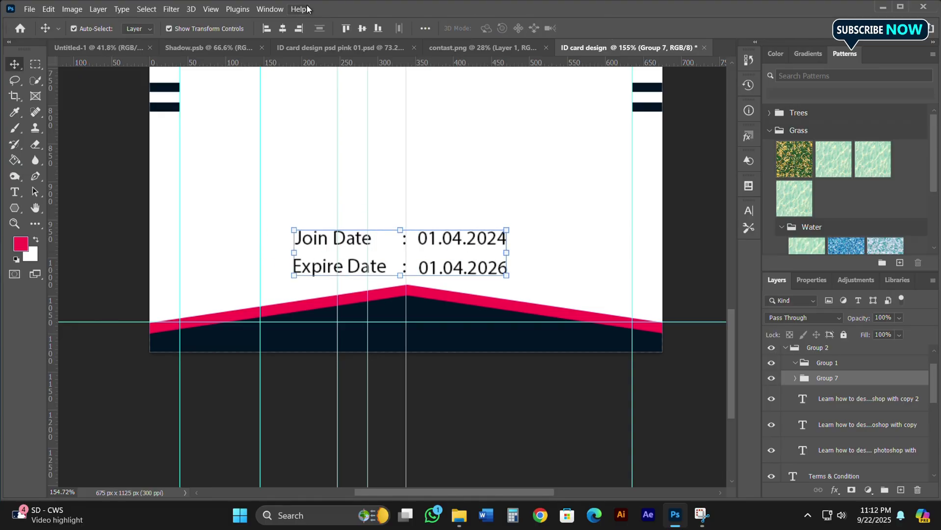
pyautogui.click(284, 31)
pyautogui.scroll(-3, 353, 311)
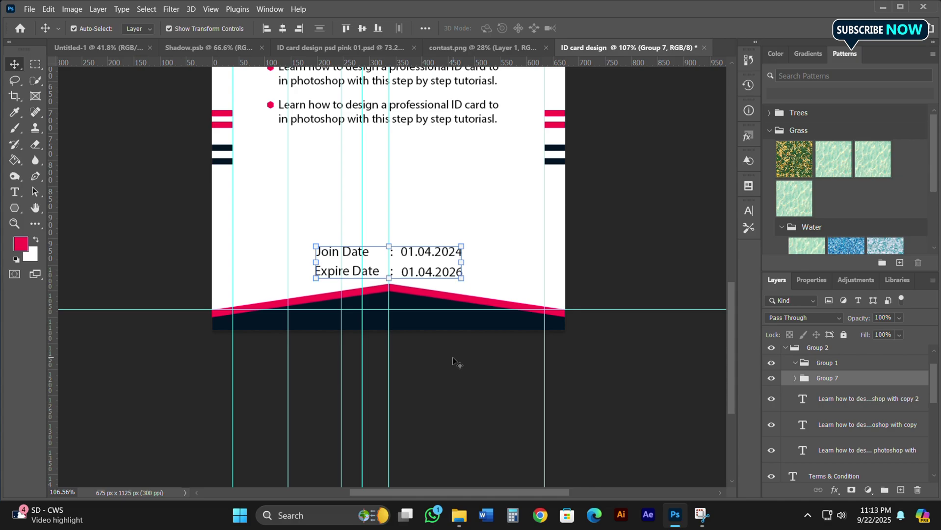
pyautogui.click(456, 368)
pyautogui.scroll(2, 458, 370)
# Create an enlarged Signature label above the dates, centred on the card.
pyautogui.scroll(3, 422, 317)
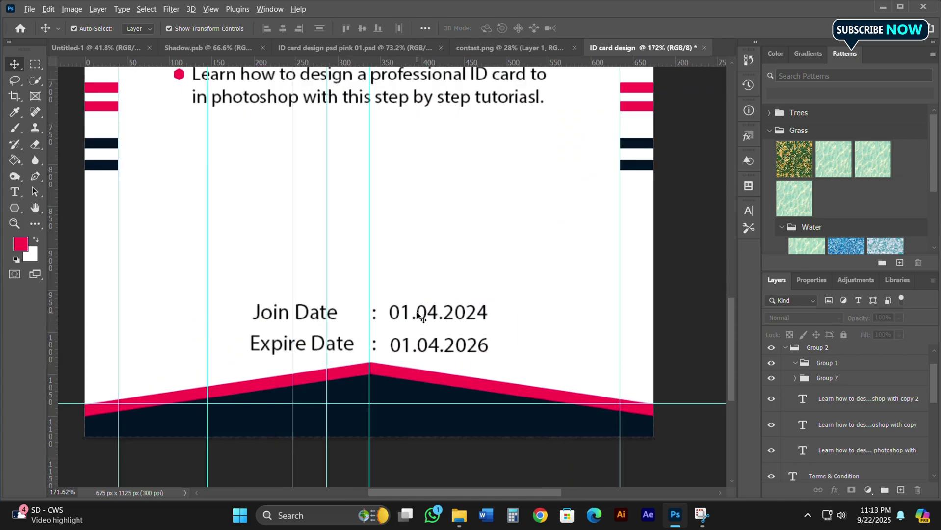
pyautogui.moveTo(422, 318); pyautogui.dragTo(374, 268)
pyautogui.doubleClick(382, 263)
pyautogui.press('BackSpace')
pyautogui.write('Signature')
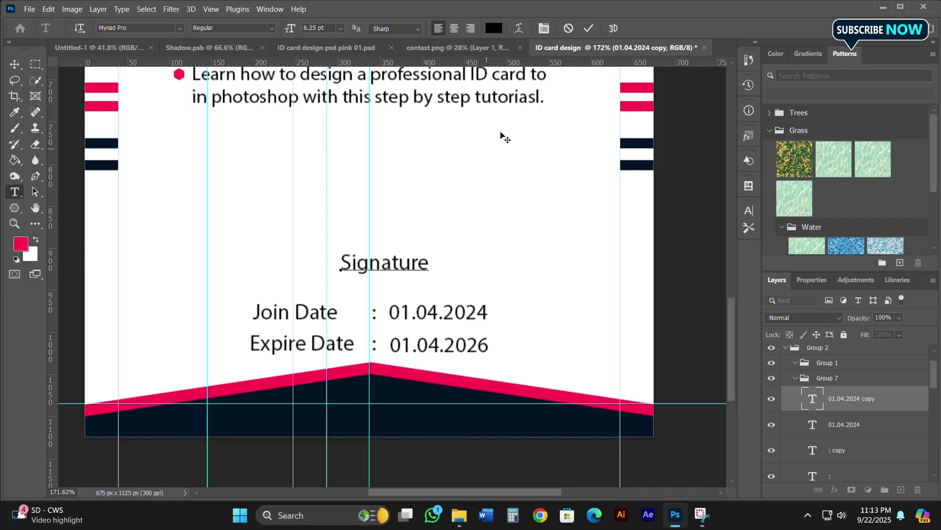
pyautogui.click(589, 28)
pyautogui.hotkey('ctrl', 't')
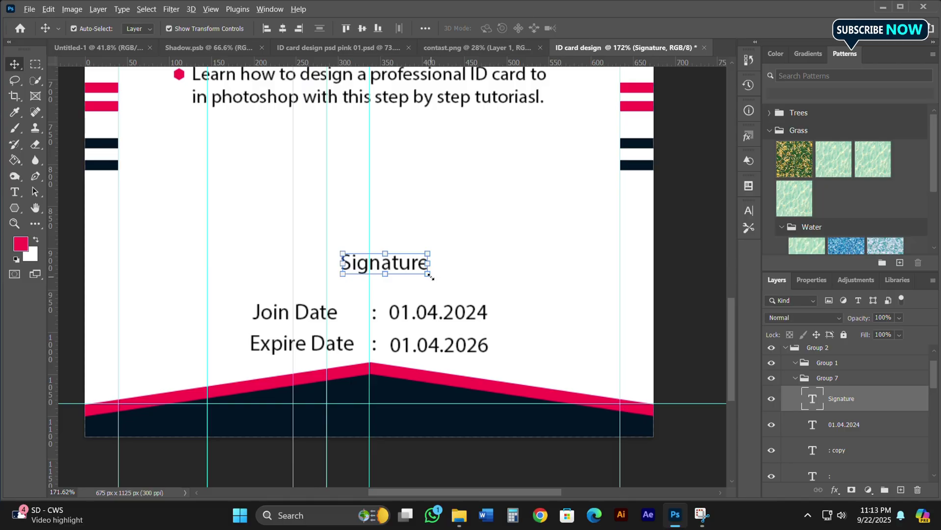
pyautogui.moveTo(432, 277); pyautogui.dragTo(444, 281)
pyautogui.click(610, 28)
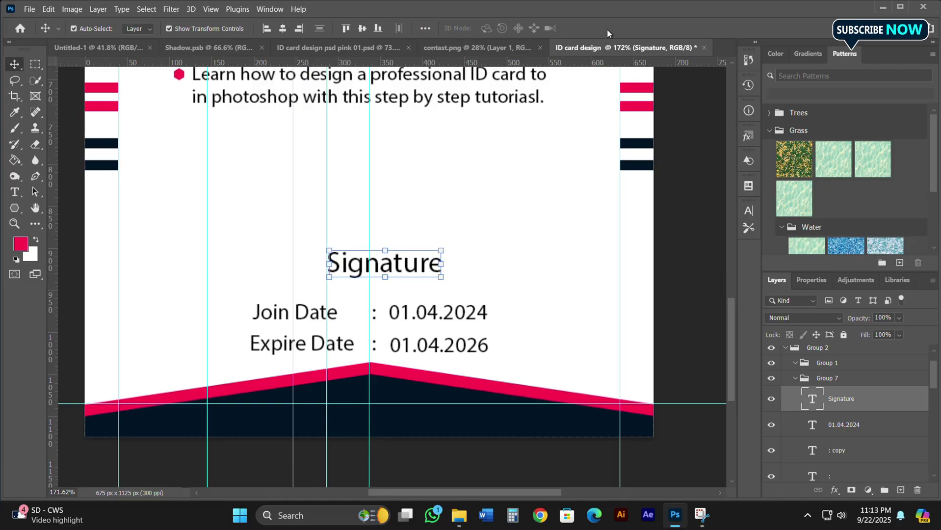
pyautogui.click(283, 28)
# Colour the Signature text pink sampled from the card design.
pyautogui.click(749, 211)
pyautogui.click(709, 279)
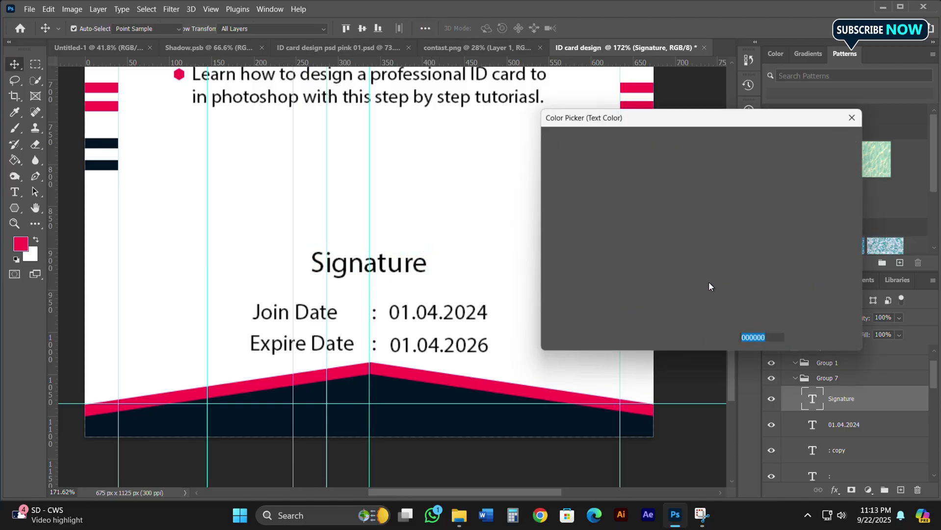
pyautogui.click(586, 395)
pyautogui.click(814, 142)
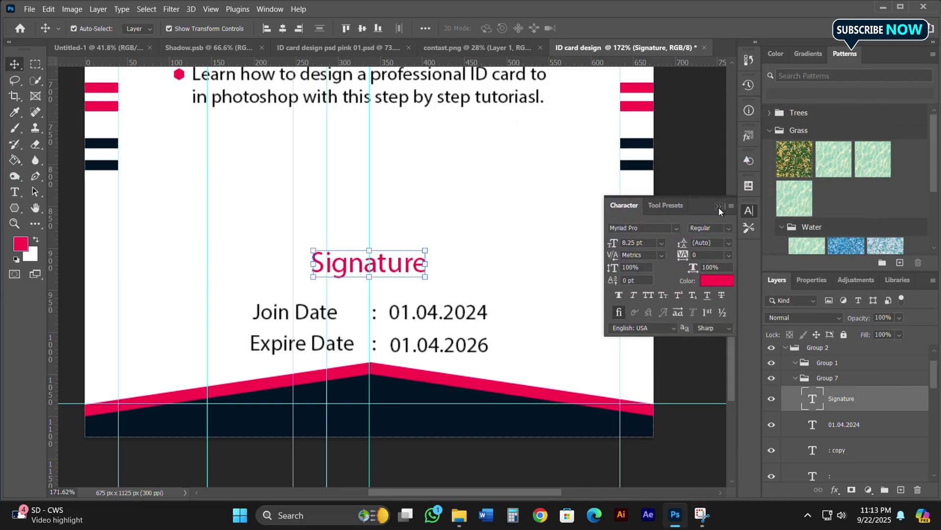
pyautogui.scroll(-2, 383, 281)
pyautogui.moveTo(391, 253); pyautogui.dragTo(390, 268)
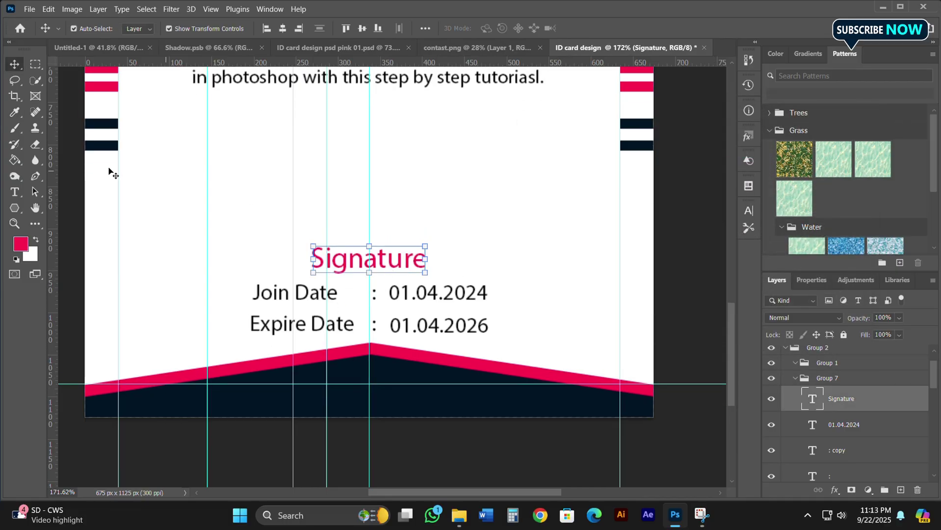
# Draw a thin rectangle bar above the Signature label.
pyautogui.rightClick(15, 209)
pyautogui.click(59, 206)
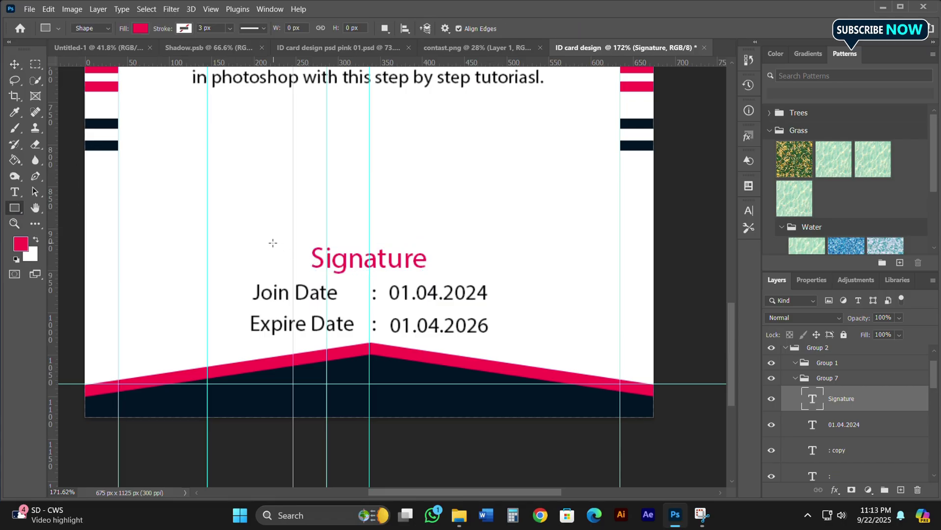
pyautogui.moveTo(271, 239); pyautogui.dragTo(452, 241)
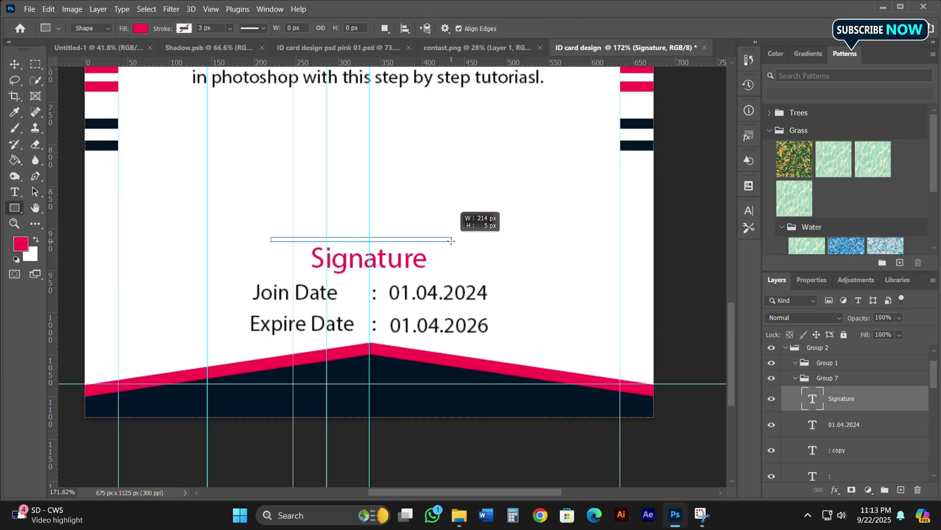
pyautogui.press('v')
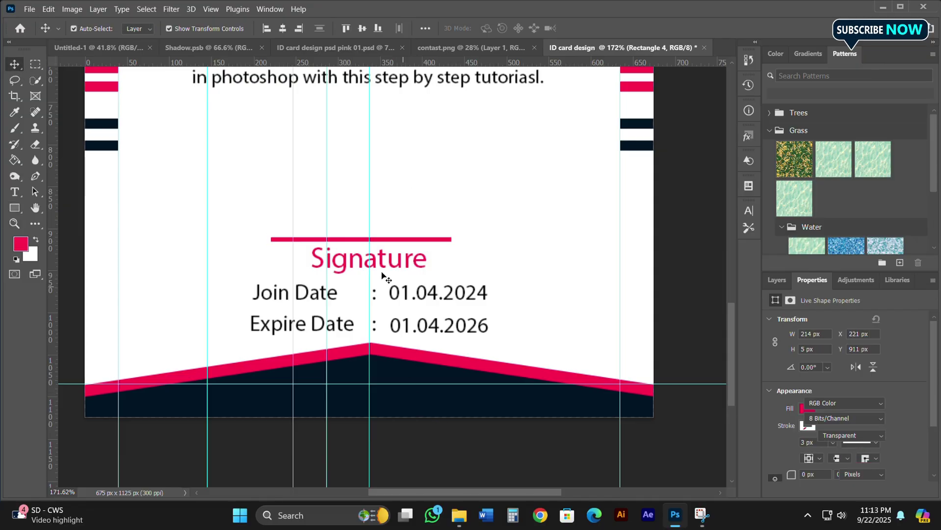
# Nudge the pink bar up and make it thinner.
pyautogui.scroll(1, 382, 274)
pyautogui.moveTo(388, 233); pyautogui.dragTo(392, 229)
pyautogui.scroll(1, 394, 230)
pyautogui.scroll(2, 393, 231)
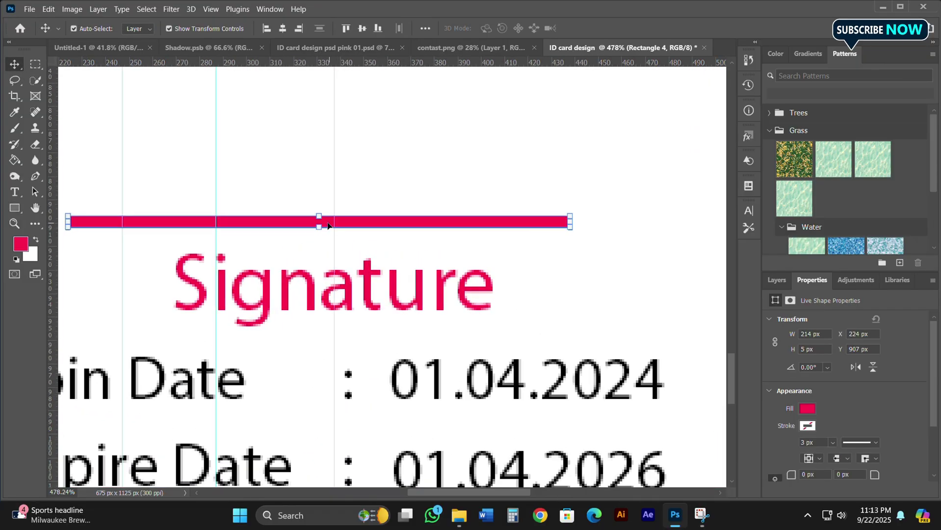
pyautogui.scroll(2, 328, 225)
pyautogui.moveTo(316, 206); pyautogui.dragTo(316, 210)
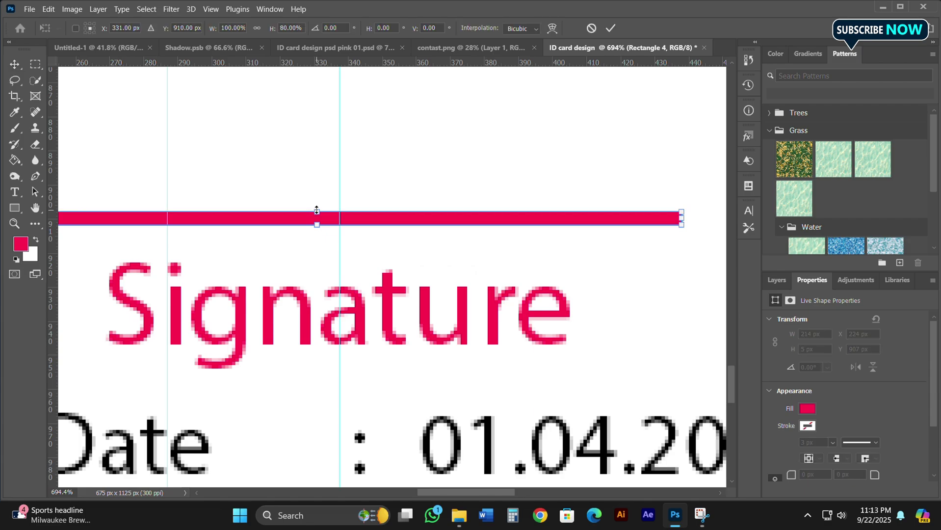
pyautogui.click(611, 28)
pyautogui.scroll(-1, 382, 237)
pyautogui.scroll(-1, 382, 237)
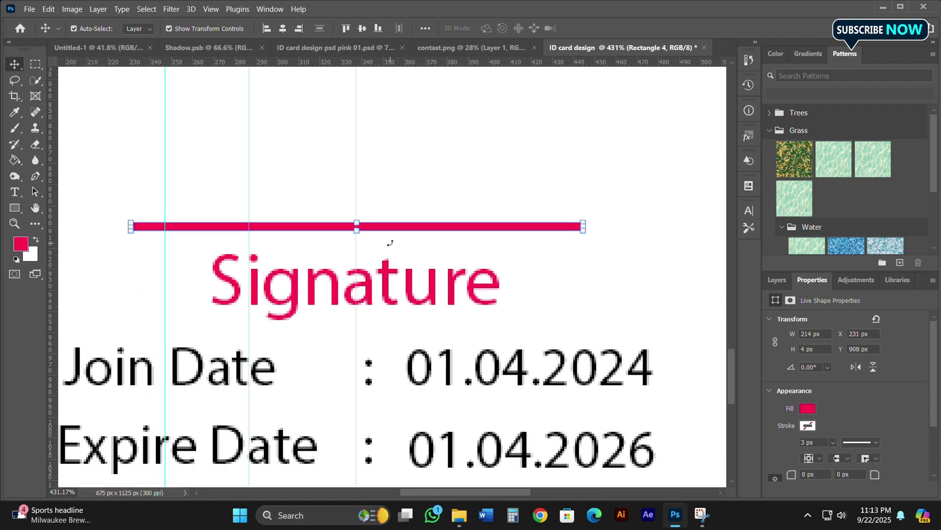
pyautogui.click(399, 330)
pyautogui.scroll(-2, 370, 300)
pyautogui.scroll(-4, 371, 300)
pyautogui.scroll(-3, 370, 297)
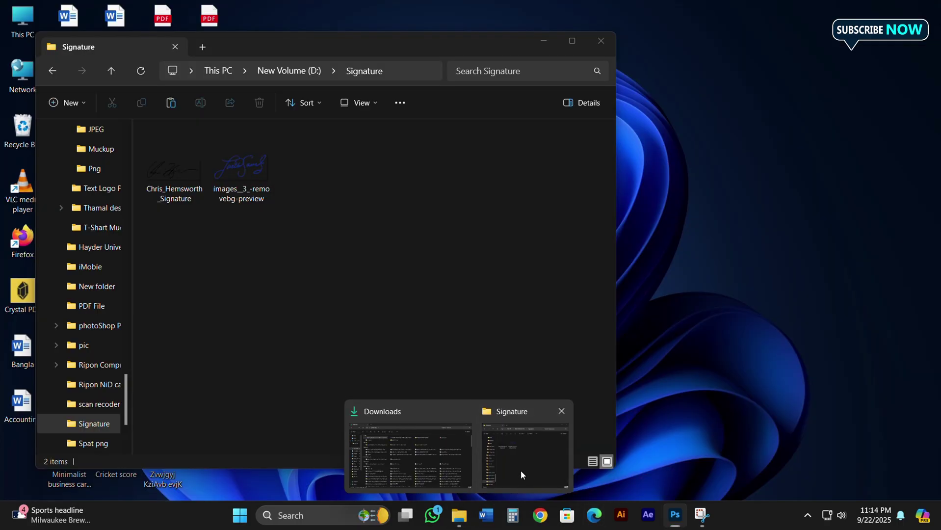
# Drag the handwritten signature PNG from the Signature folder onto the card and shrink it.
pyautogui.click(520, 470)
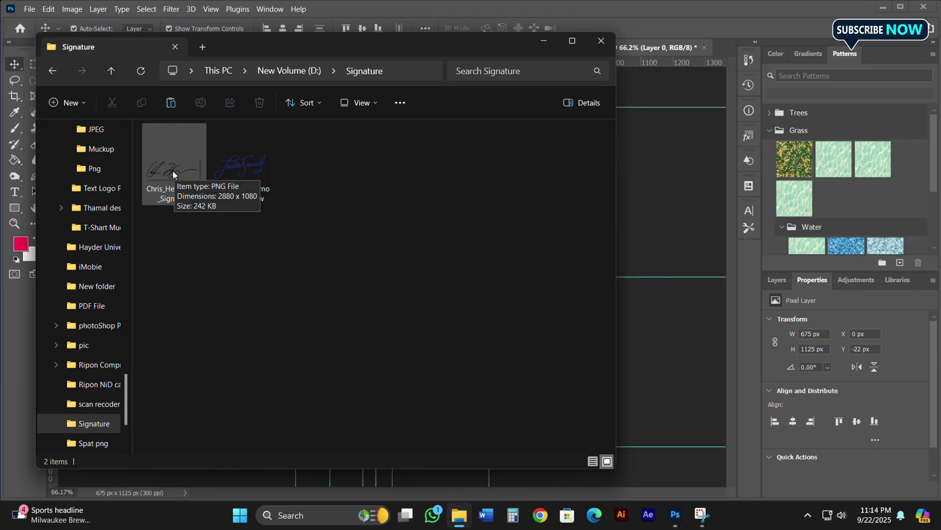
pyautogui.moveTo(177, 176); pyautogui.dragTo(470, 391)
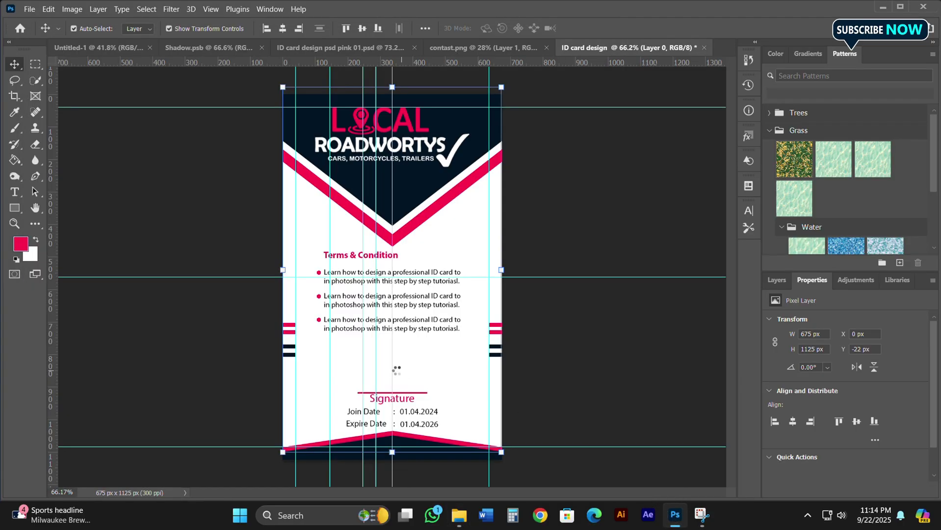
pyautogui.moveTo(508, 281)
pyautogui.mouseDown()
pyautogui.moveTo(447, 277)
pyautogui.moveTo(420, 382)
pyautogui.moveTo(432, 369)
pyautogui.mouseUp()
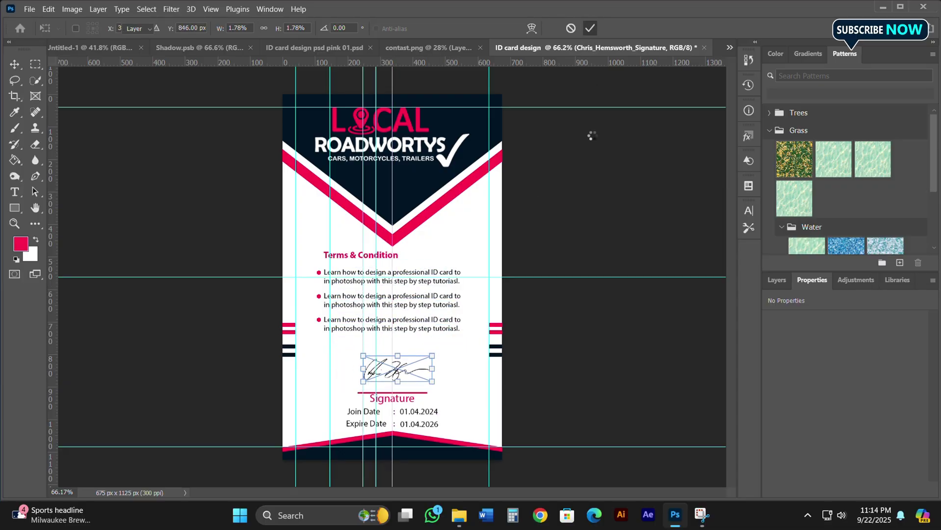
pyautogui.press('Return')
pyautogui.scroll(2, 396, 331)
pyautogui.scroll(2, 395, 332)
pyautogui.scroll(2, 396, 332)
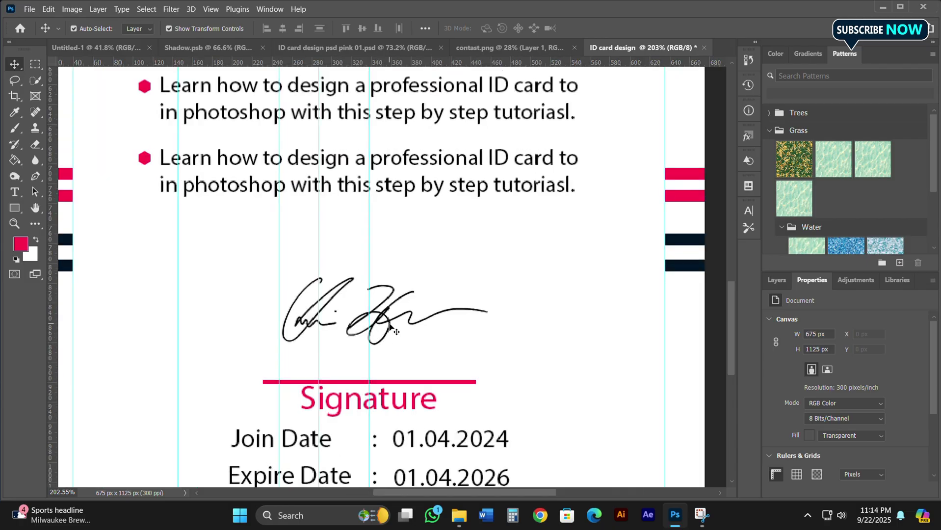
# Reposition and resize the signature with Free Transform so it sits above the pink line.
pyautogui.moveTo(396, 332); pyautogui.dragTo(367, 333)
pyautogui.hotkey('ctrl', 't')
pyautogui.moveTo(462, 330); pyautogui.dragTo(489, 339)
pyautogui.moveTo(399, 342); pyautogui.dragTo(425, 345)
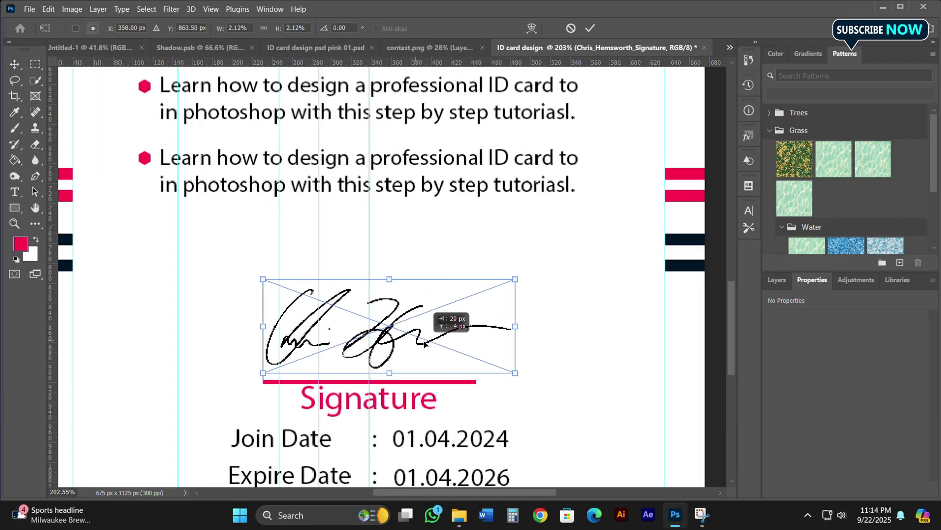
pyautogui.moveTo(514, 327); pyautogui.dragTo(494, 330)
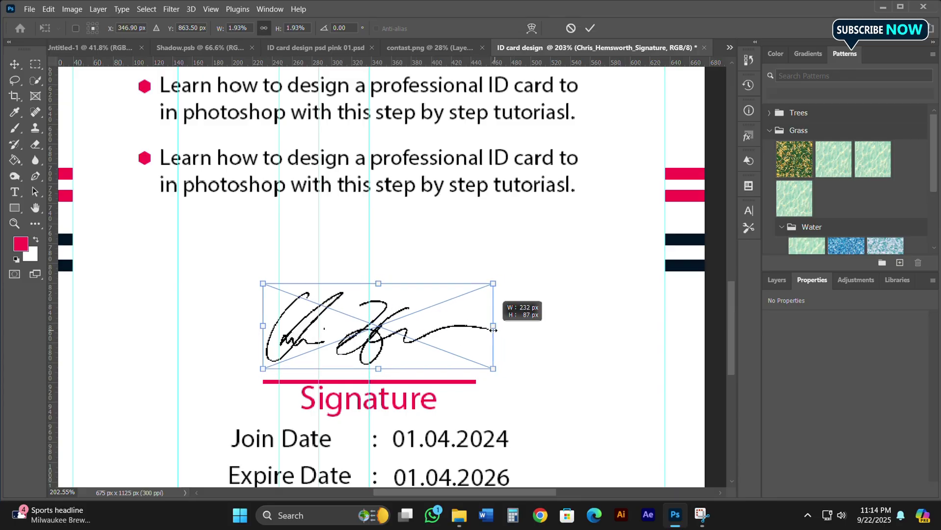
pyautogui.click(590, 28)
pyautogui.scroll(-3, 371, 340)
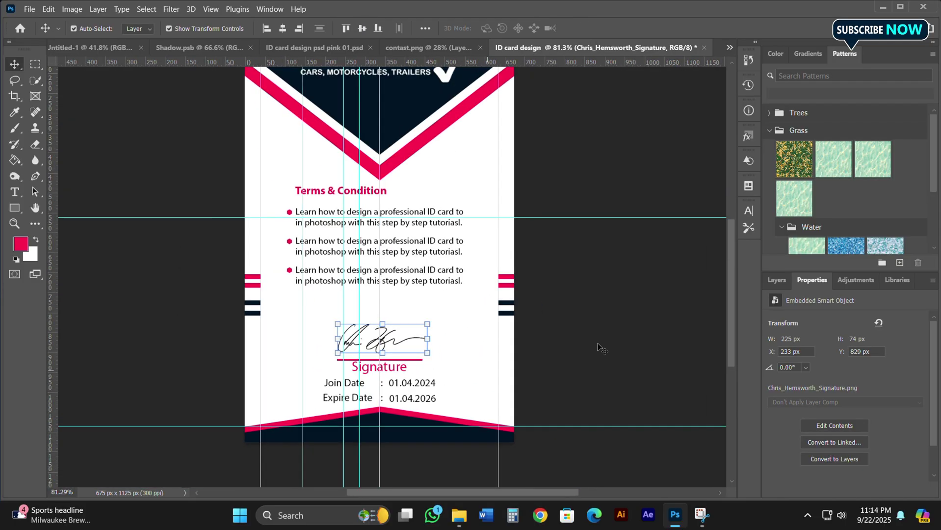
pyautogui.scroll(2, 372, 340)
pyautogui.scroll(1, 371, 340)
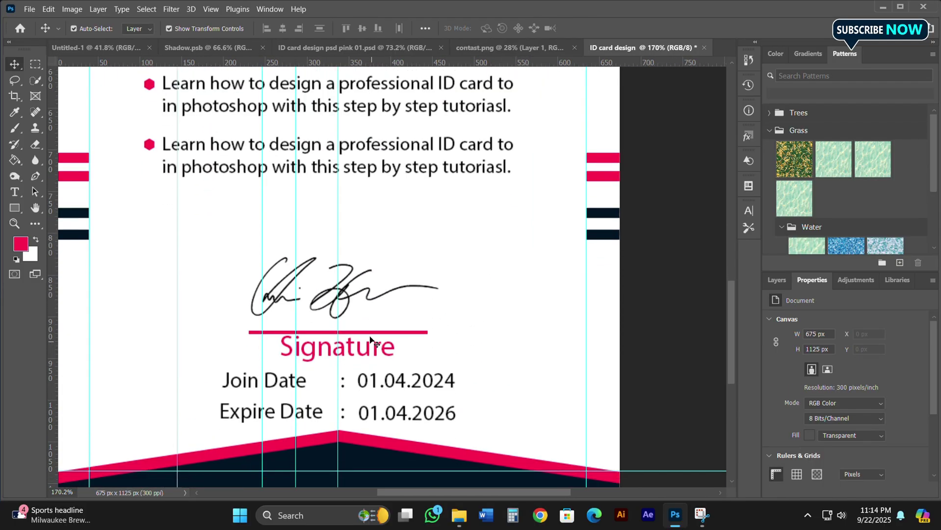
# Tint the signature dark navy with a Color Overlay layer effect.
pyautogui.click(373, 300)
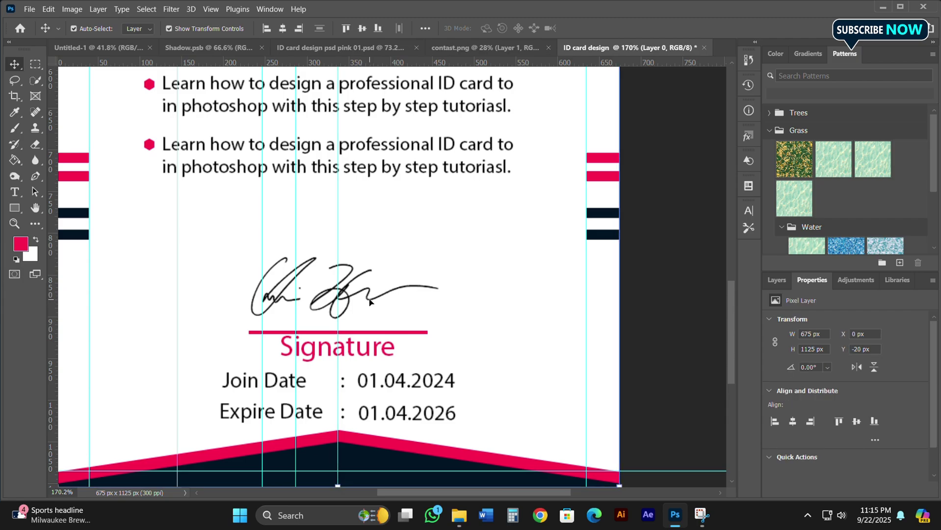
pyautogui.click(777, 280)
pyautogui.click(837, 490)
pyautogui.click(854, 440)
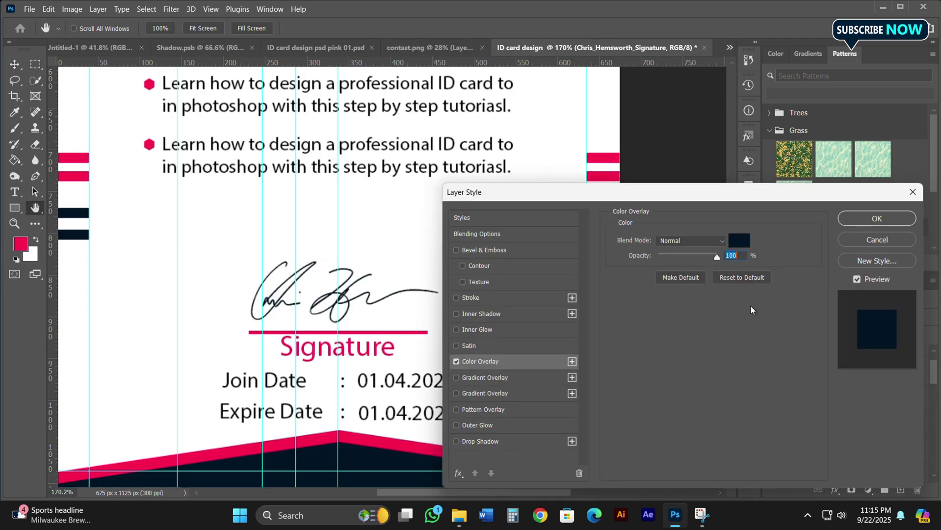
pyautogui.click(871, 218)
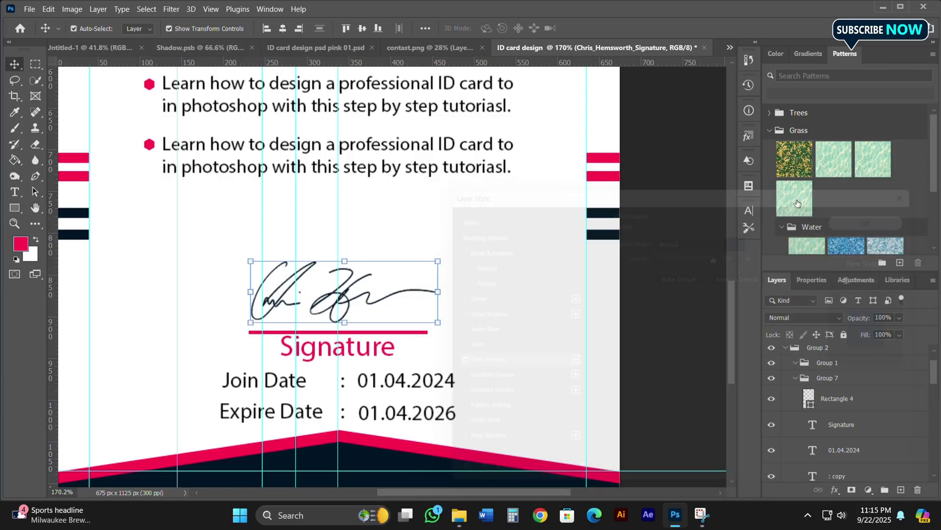
pyautogui.click(678, 179)
pyautogui.scroll(-2, 441, 216)
pyautogui.scroll(-2, 315, 245)
# Group the Terms & Condition heading with its bullet text and enlarge the block.
pyautogui.scroll(-2, 315, 245)
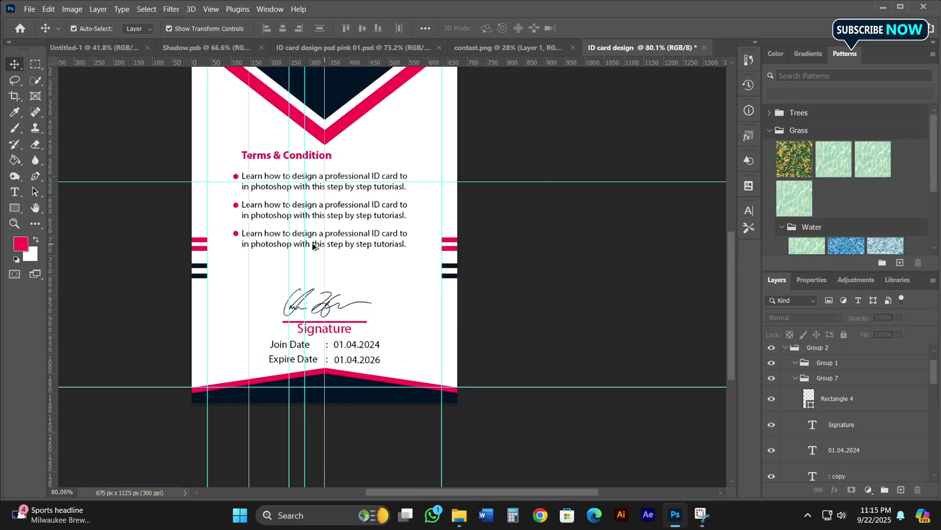
pyautogui.scroll(2, 344, 260)
pyautogui.click(348, 274)
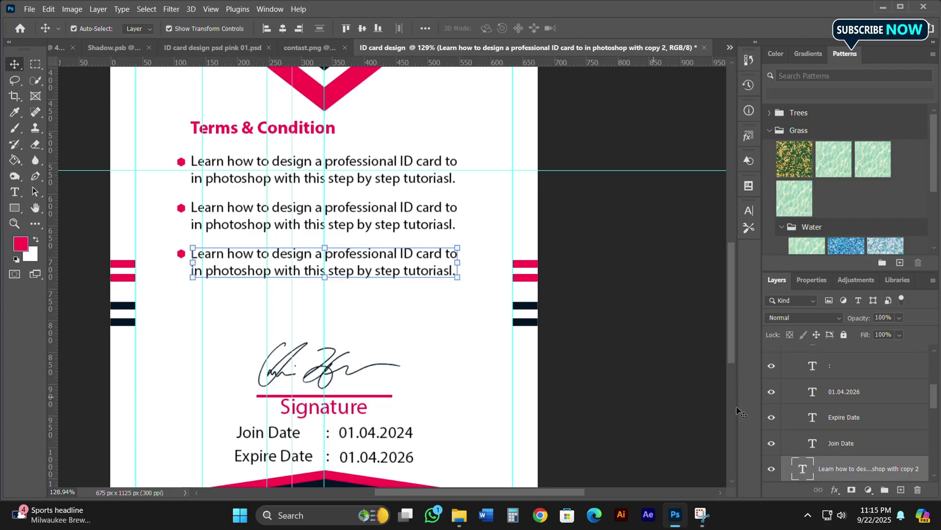
pyautogui.scroll(-3, 830, 452)
pyautogui.keyDown('shift'); pyautogui.click(840, 447); pyautogui.keyUp('shift')
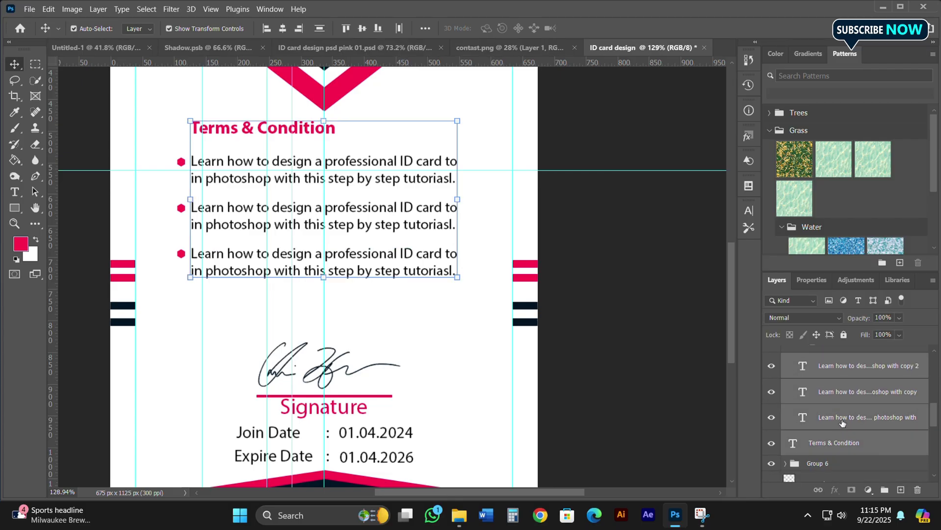
pyautogui.click(886, 491)
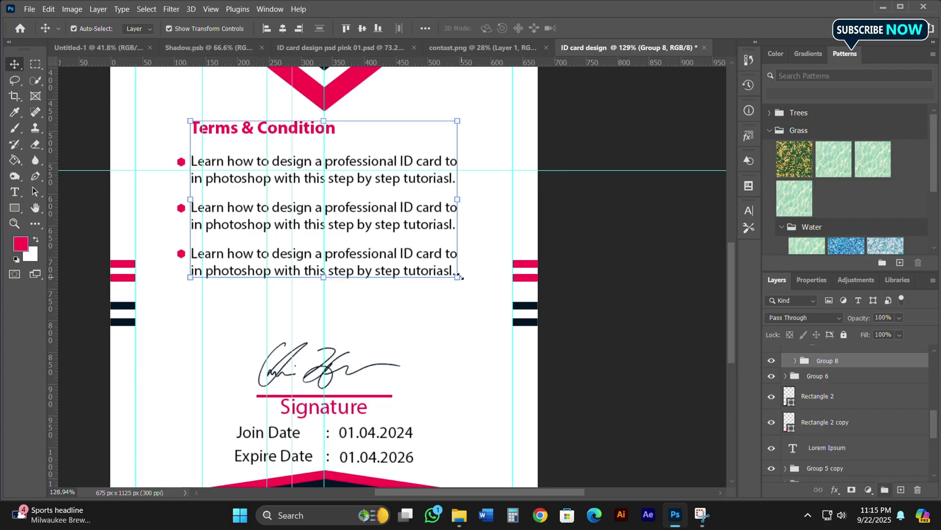
pyautogui.scroll(-2, 458, 278)
pyautogui.moveTo(458, 277); pyautogui.dragTo(487, 305)
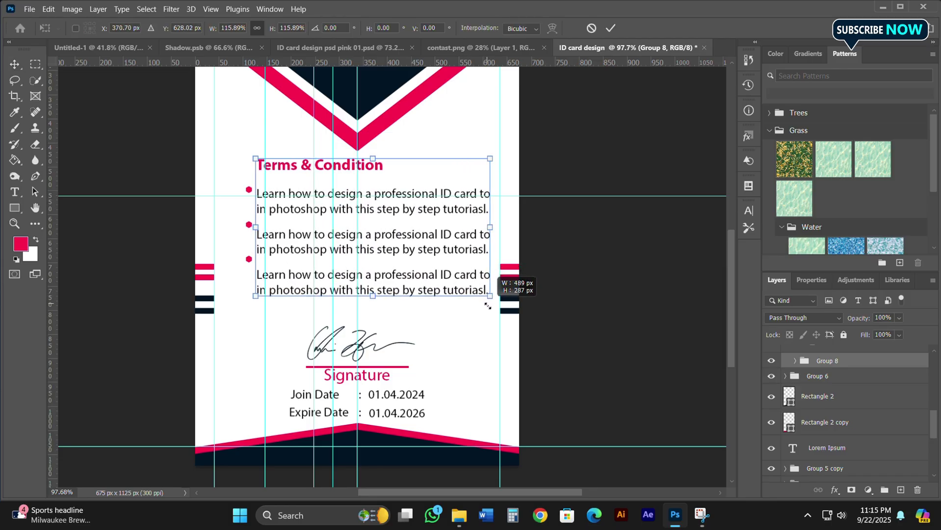
pyautogui.click(611, 29)
# Centre the text group horizontally on the card, then nudge it slightly right and down.
pyautogui.click(288, 29)
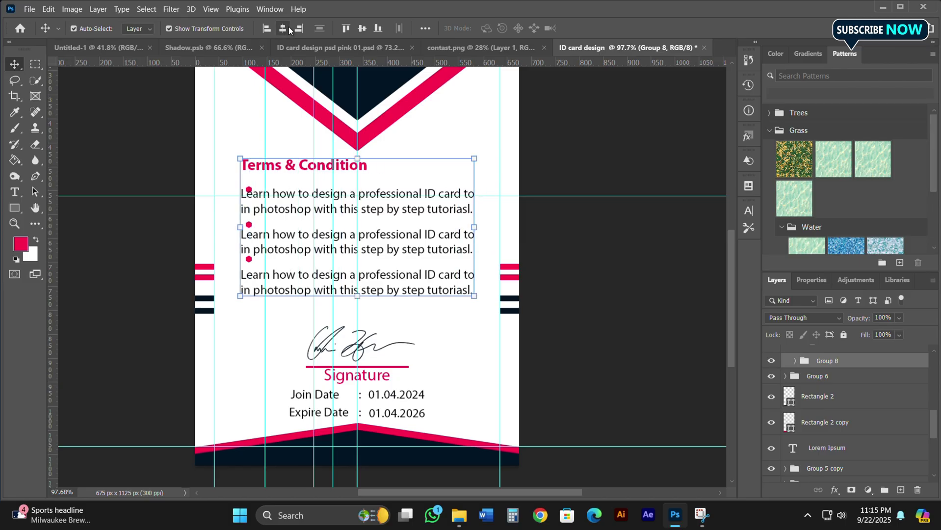
pyautogui.press('Right')
pyautogui.press('Right')
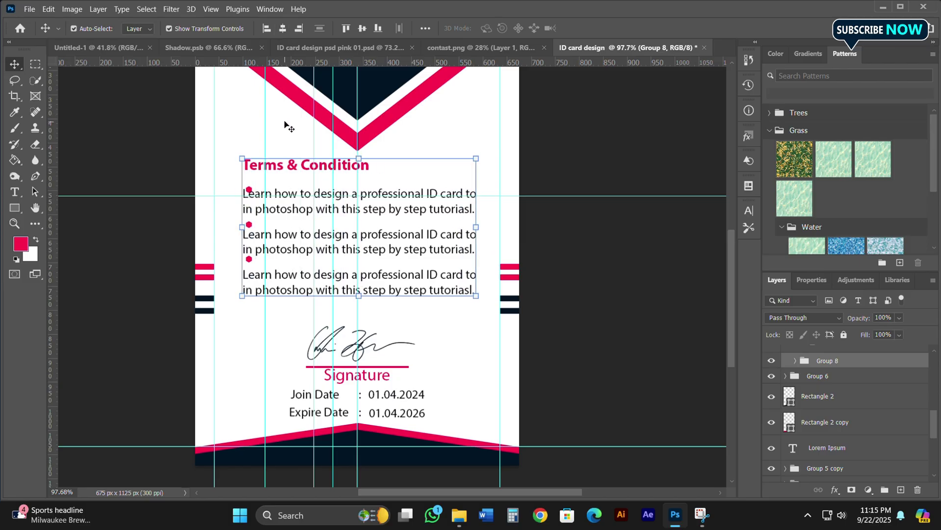
pyautogui.press('Right')
pyautogui.press('Right')
pyautogui.press('Right')
pyautogui.press('Right')
pyautogui.press('Down')
pyautogui.press('Down')
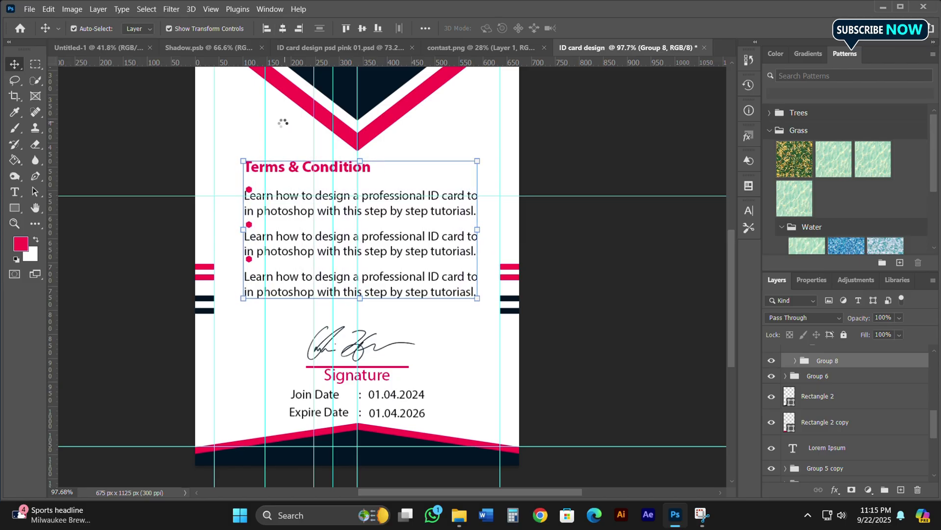
pyautogui.click(141, 269)
pyautogui.scroll(3, 241, 210)
pyautogui.scroll(2, 256, 179)
pyautogui.scroll(2, 256, 179)
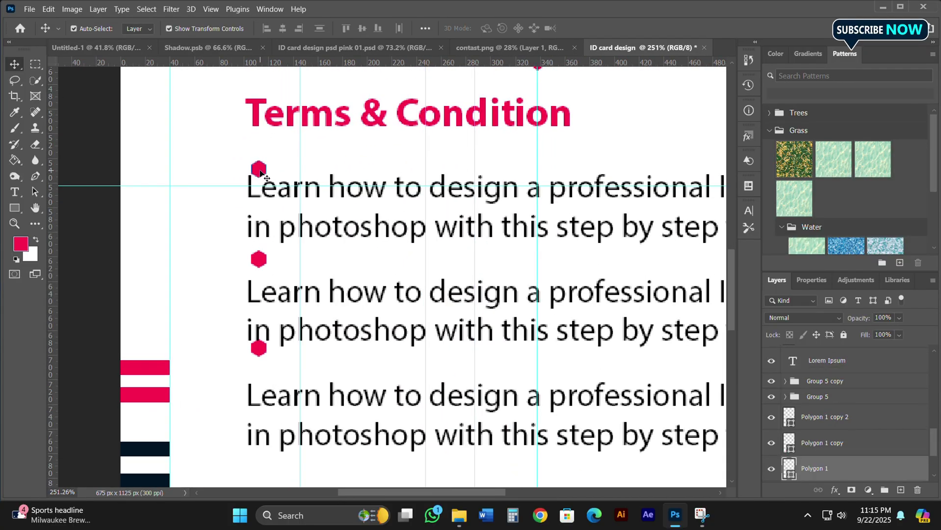
# Move the pink hexagon bullets so each sits just left of its paragraph.
pyautogui.moveTo(258, 168); pyautogui.dragTo(229, 189)
pyautogui.scroll(-1, 230, 237)
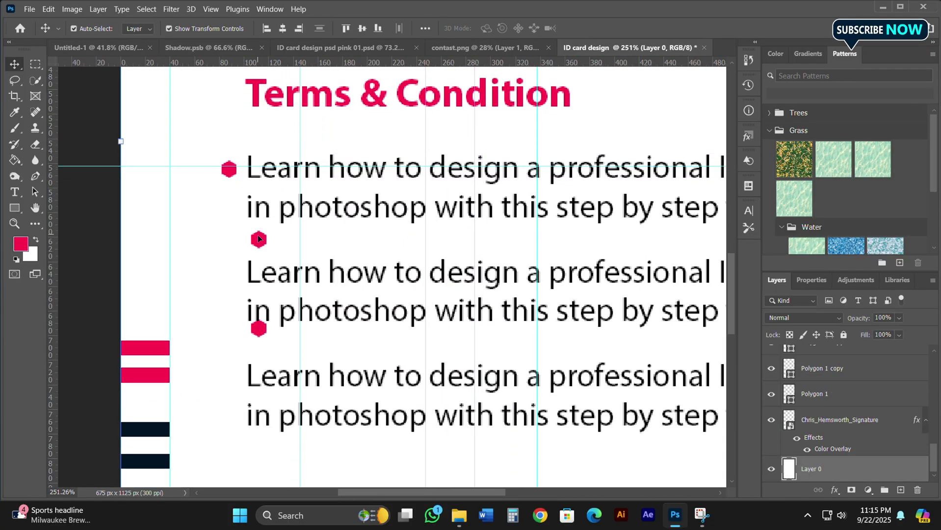
pyautogui.moveTo(259, 239)
pyautogui.mouseDown()
pyautogui.moveTo(229, 276)
pyautogui.moveTo(229, 318)
pyautogui.mouseUp()
pyautogui.scroll(-3, 204, 297)
pyautogui.scroll(-2, 196, 305)
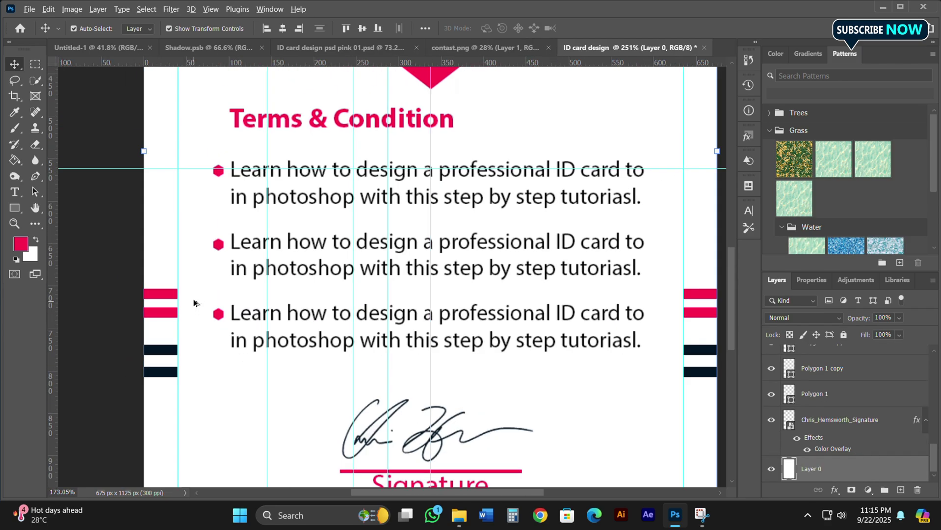
pyautogui.scroll(1, 235, 255)
pyautogui.scroll(1, 269, 210)
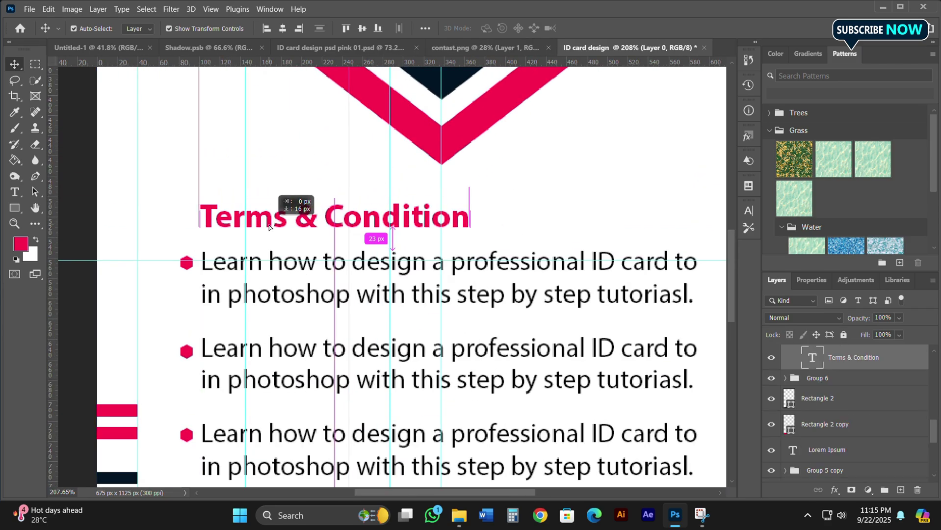
# Lower the Terms & Condition heading and draw a thin pink rectangle underline beneath it.
pyautogui.moveTo(269, 210); pyautogui.dragTo(267, 228)
pyautogui.press('u')
pyautogui.scroll(2, 171, 203)
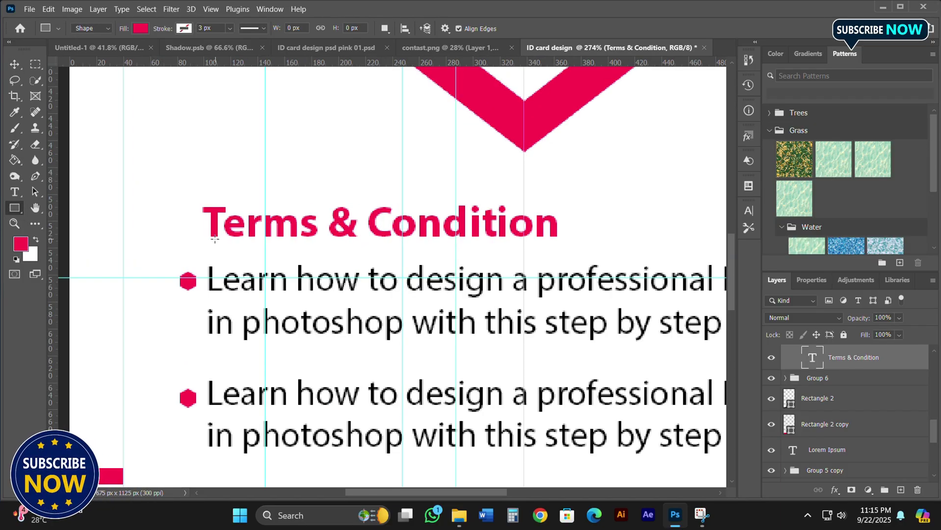
pyautogui.moveTo(207, 239)
pyautogui.mouseDown()
pyautogui.moveTo(564, 254)
pyautogui.moveTo(560, 241)
pyautogui.mouseUp()
pyautogui.press('v')
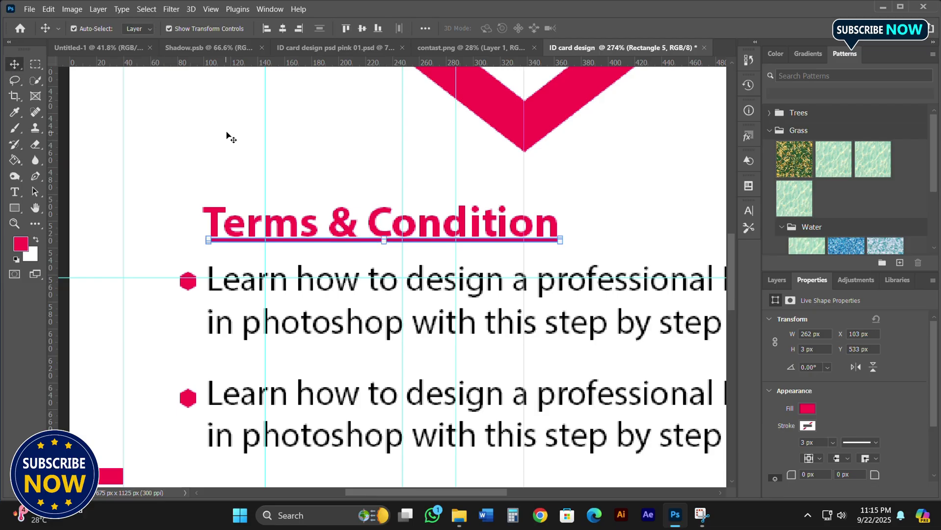
pyautogui.scroll(1, 357, 254)
pyautogui.scroll(1, 353, 236)
pyautogui.moveTo(343, 201); pyautogui.dragTo(346, 208)
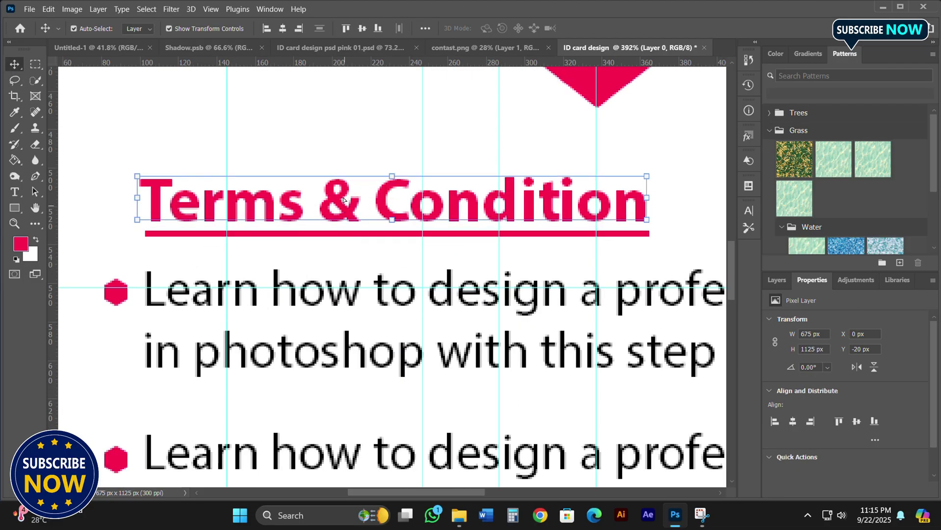
pyautogui.scroll(-5, 294, 206)
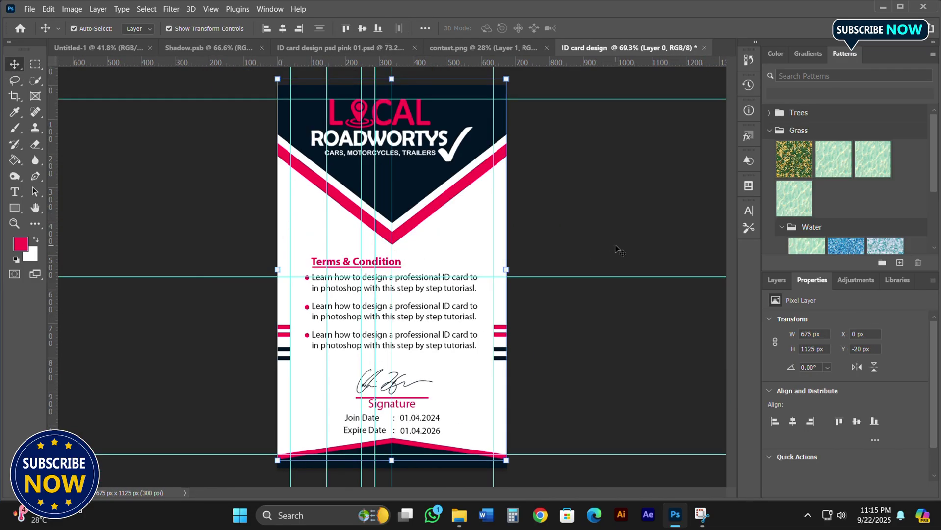
# Hide the guides to preview the card, then show them again.
pyautogui.click(520, 239)
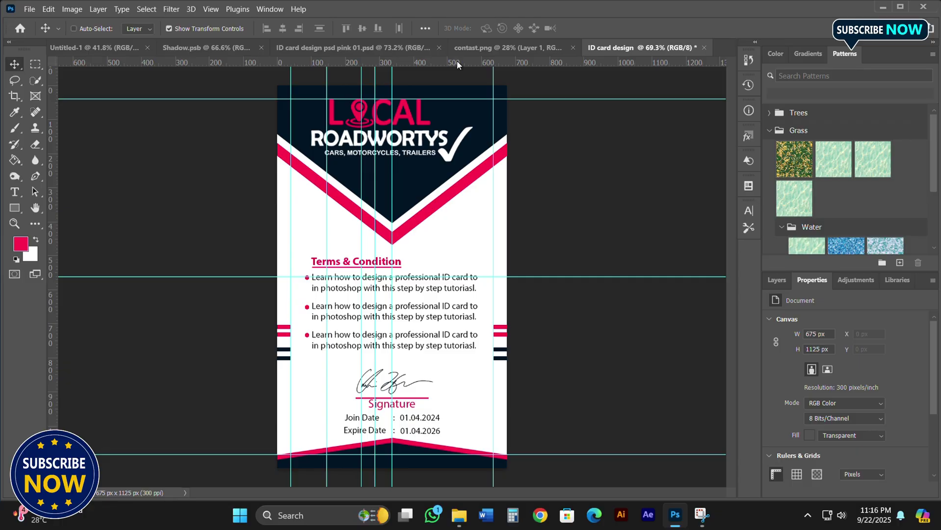
pyautogui.hotkey('ctrl', ';')
pyautogui.scroll(2, 419, 279)
pyautogui.scroll(-3, 420, 279)
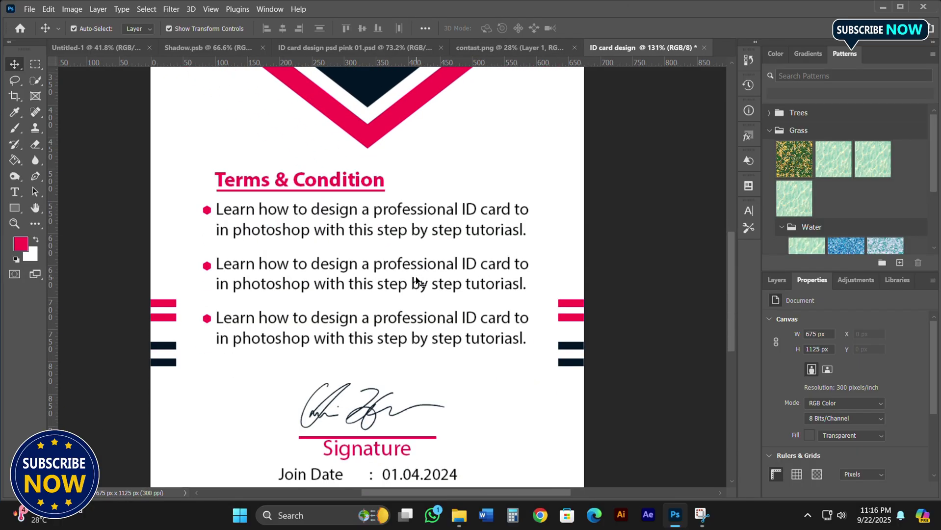
pyautogui.scroll(-1, 409, 282)
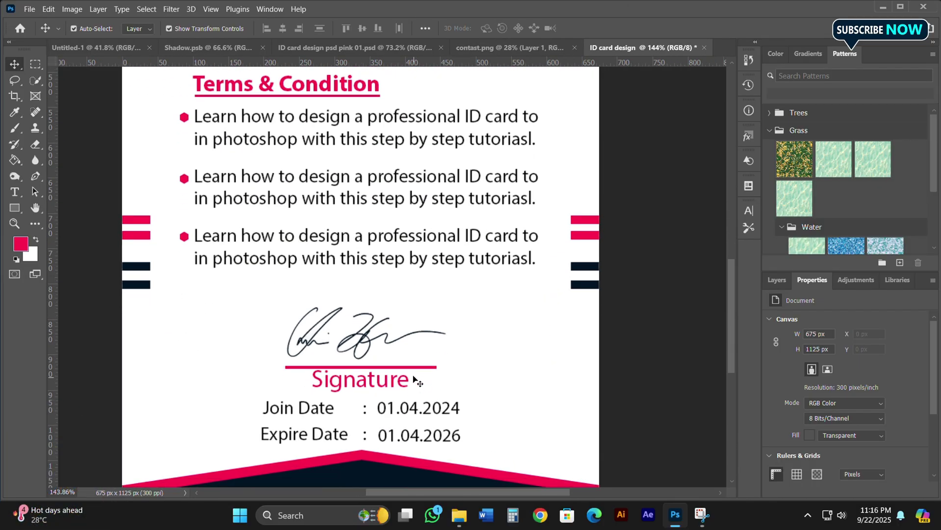
pyautogui.click(402, 369)
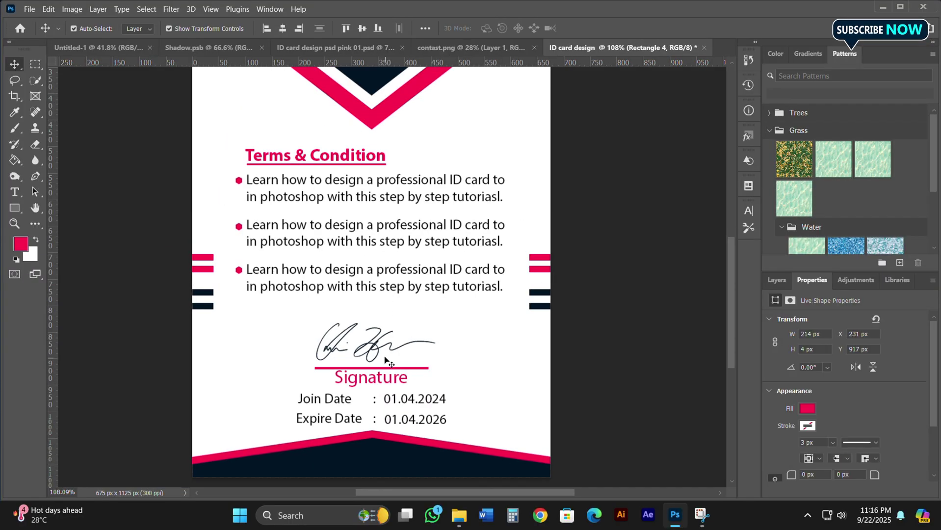
pyautogui.hotkey('ctrl', 'h')
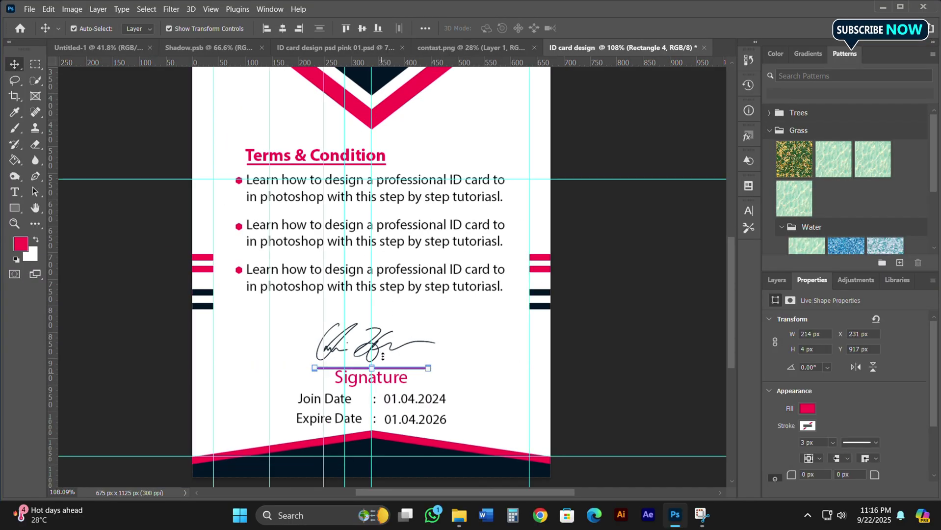
# Align the signature to the card's horizontal centre.
pyautogui.click(369, 349)
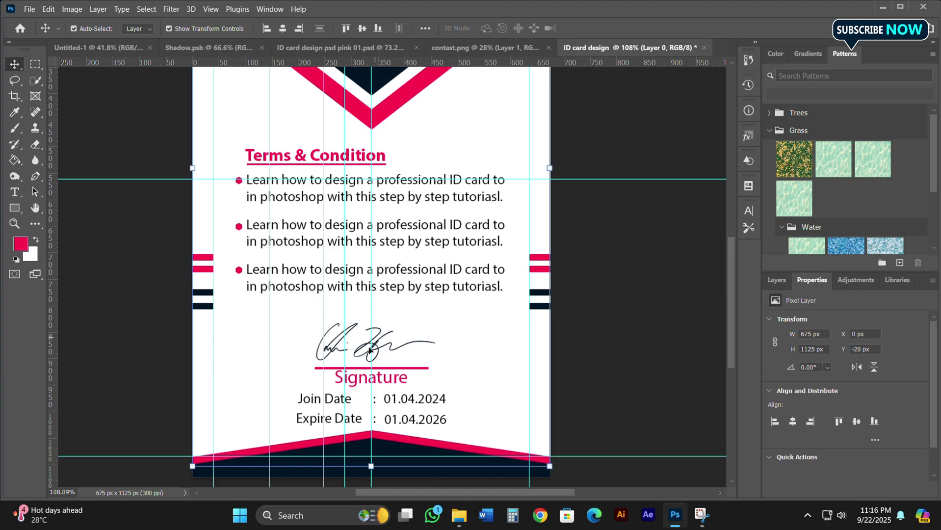
pyautogui.click(379, 351)
pyautogui.click(289, 27)
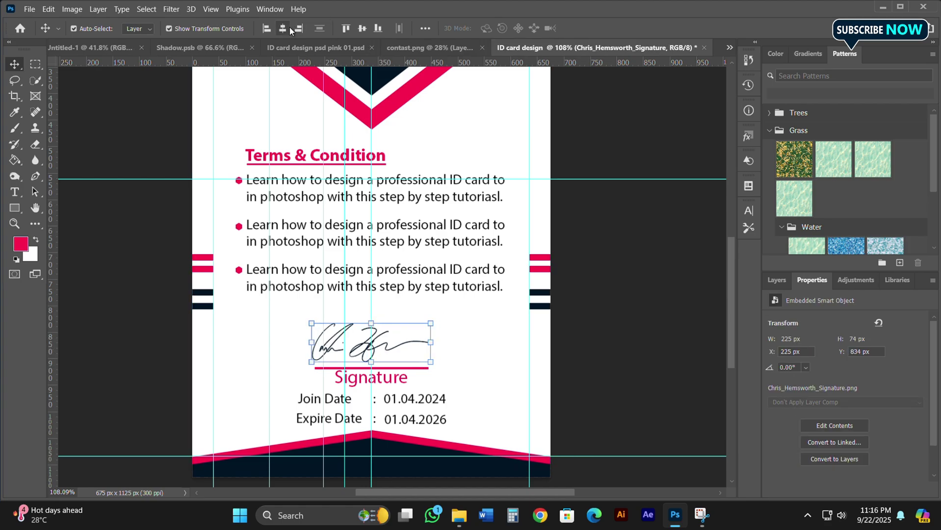
pyautogui.click(153, 314)
pyautogui.scroll(-1, 351, 354)
pyautogui.scroll(1, 352, 355)
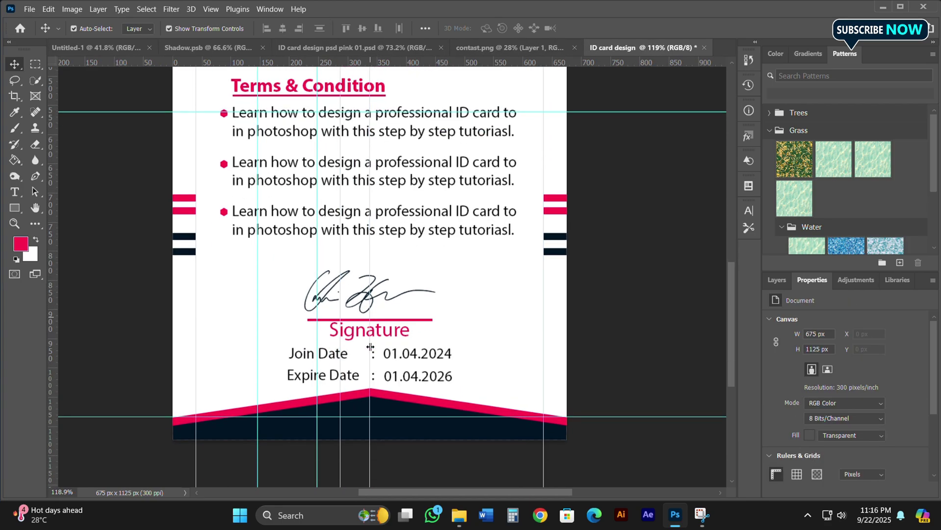
pyautogui.scroll(1, 358, 343)
pyautogui.scroll(1, 373, 319)
pyautogui.scroll(1, 383, 300)
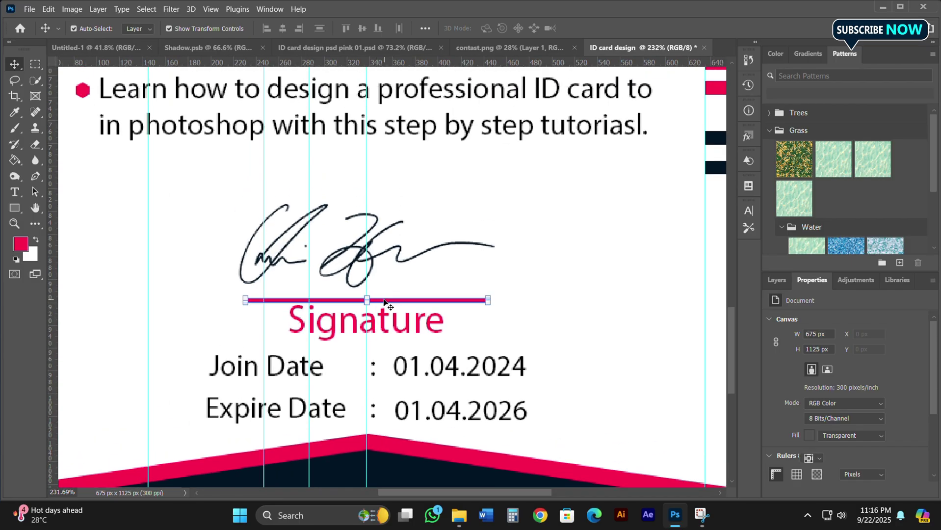
# Review the finished card back, checking the logo header at the top.
pyautogui.click(506, 326)
pyautogui.scroll(-2, 410, 328)
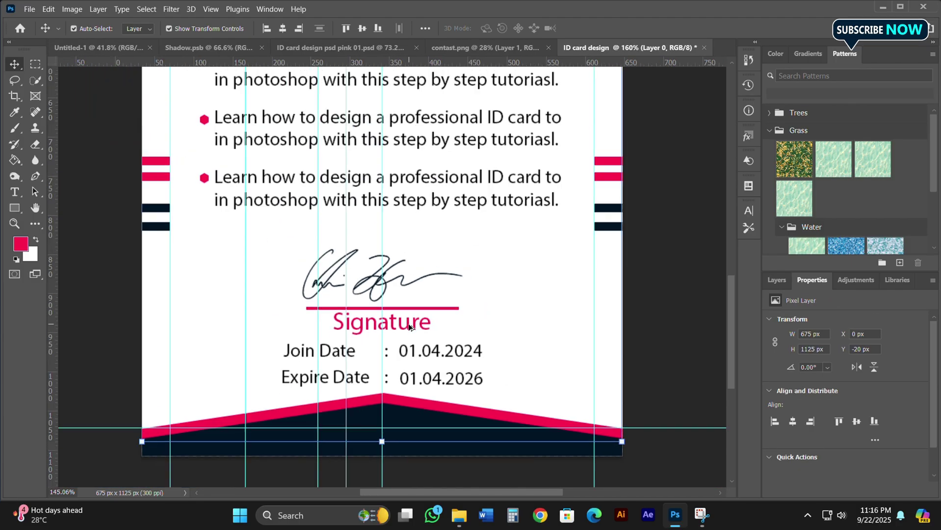
pyautogui.scroll(-2, 422, 330)
pyautogui.scroll(-2, 557, 327)
pyautogui.click(555, 341)
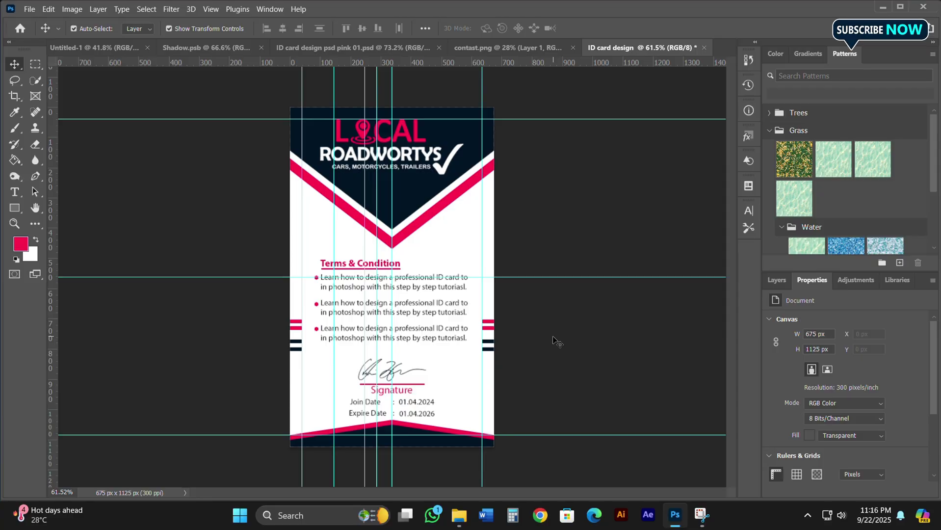
pyautogui.click(445, 176)
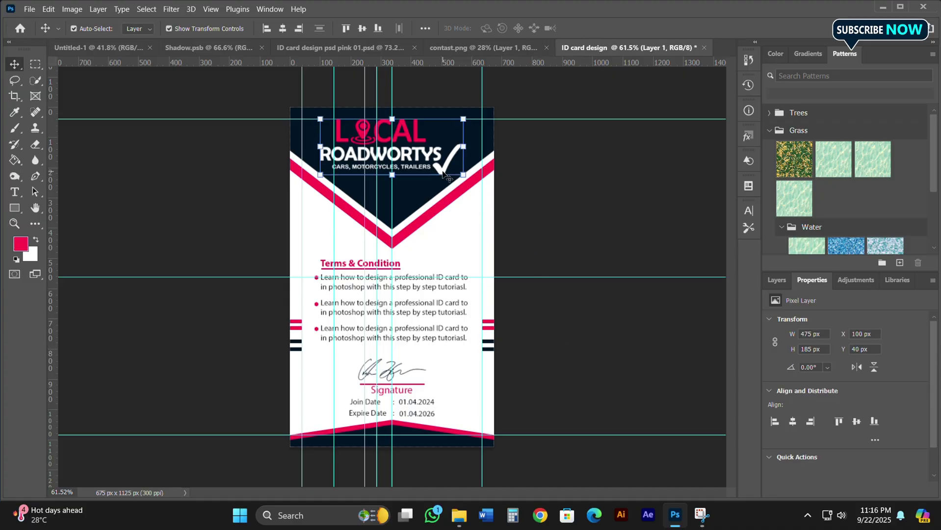
pyautogui.click(208, 195)
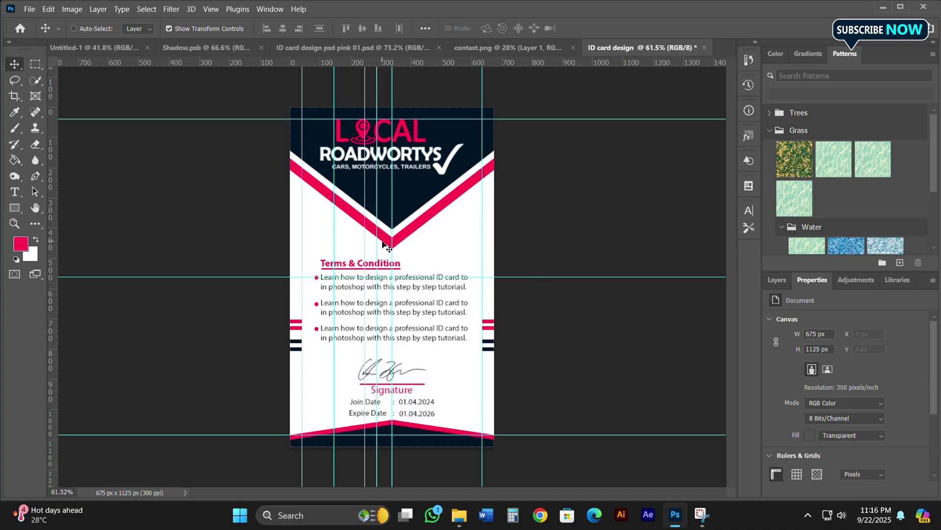